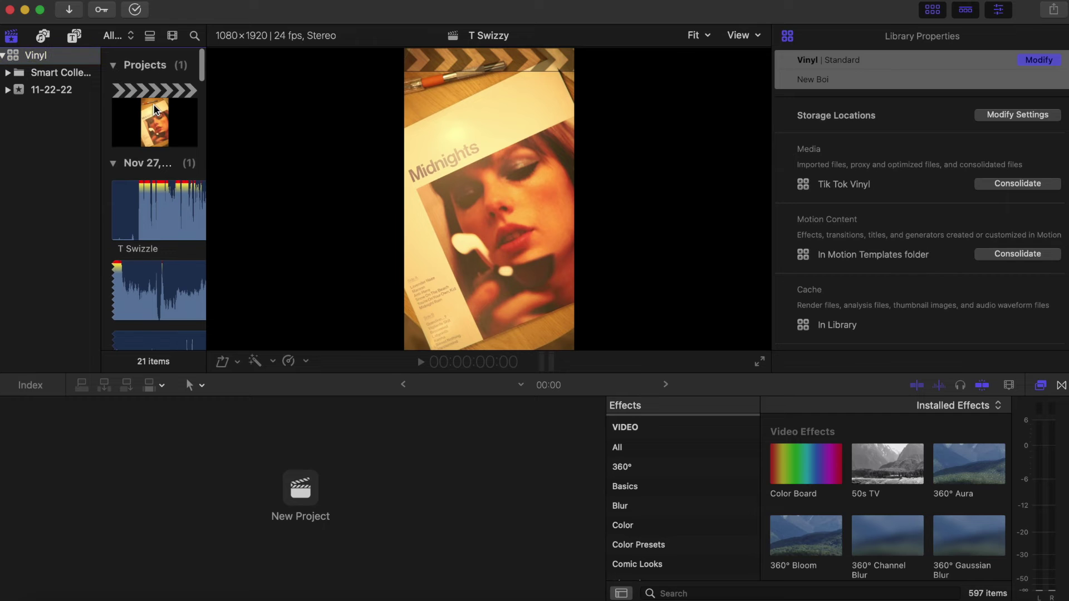
- Open the finished T Swizzy project and play its timeline through to the end
click(153, 104)
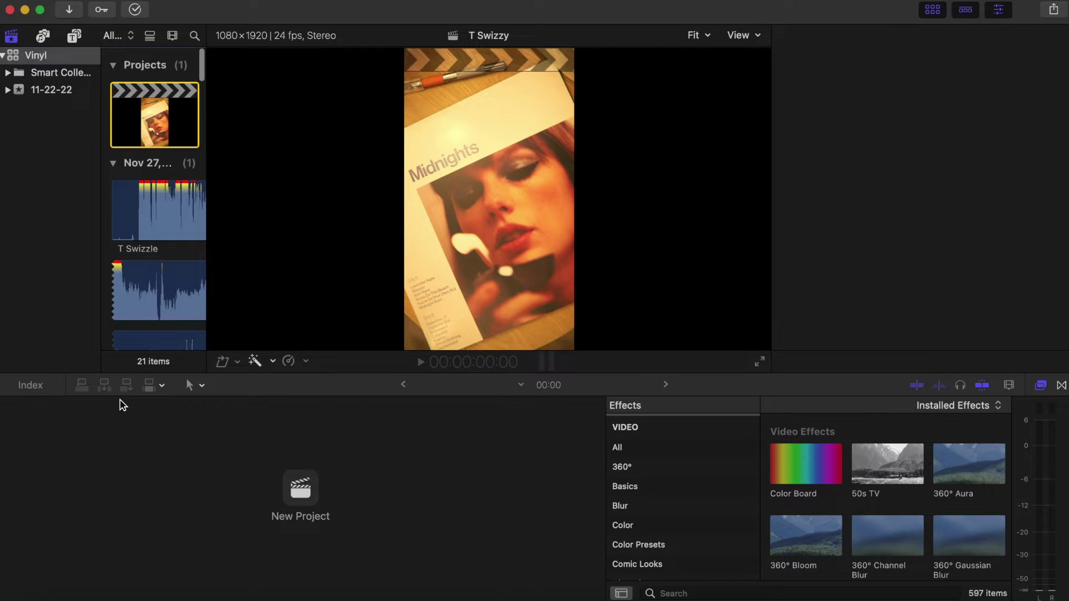
double_click(169, 138)
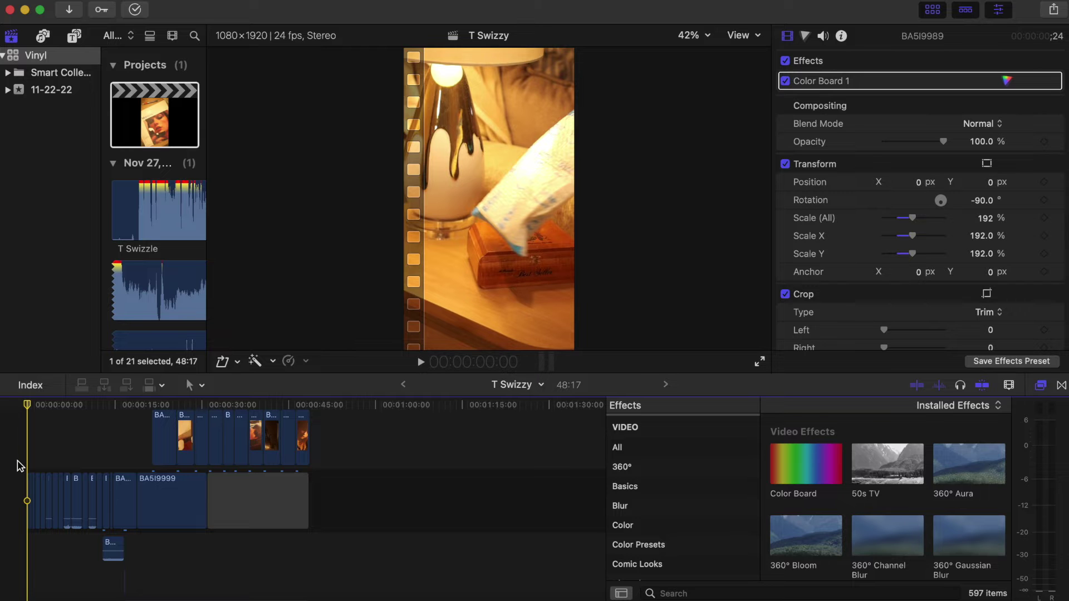
key(space)
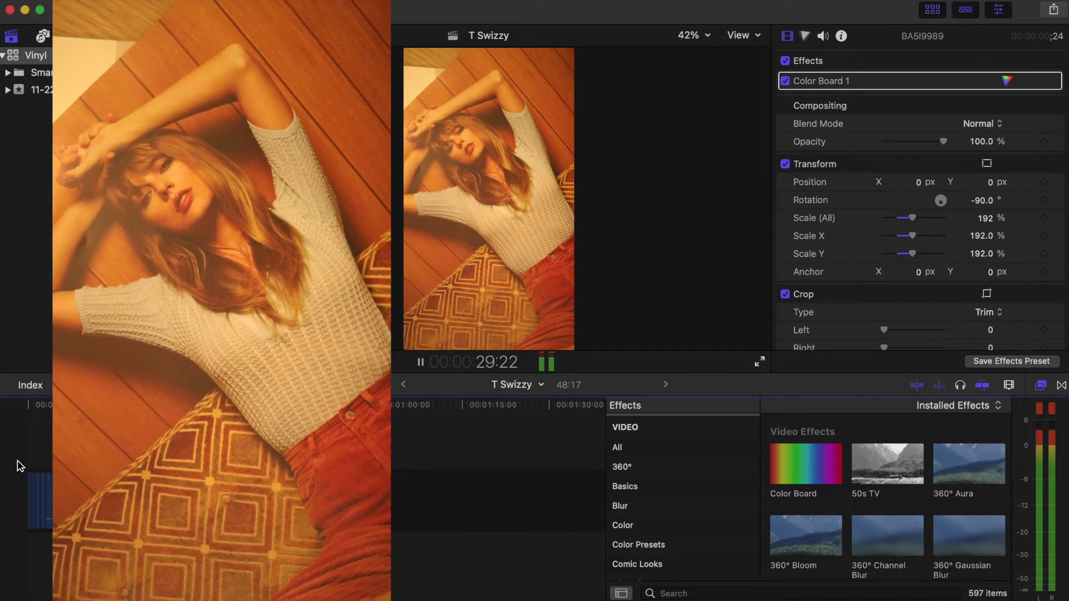
key(XF86AudioRaiseVolume)
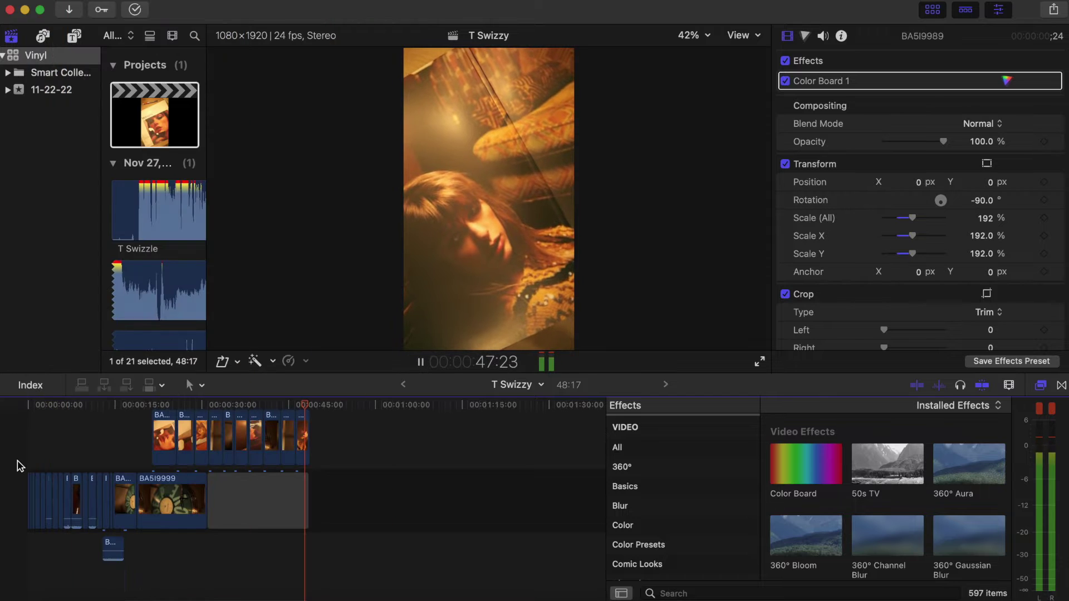
key(space)
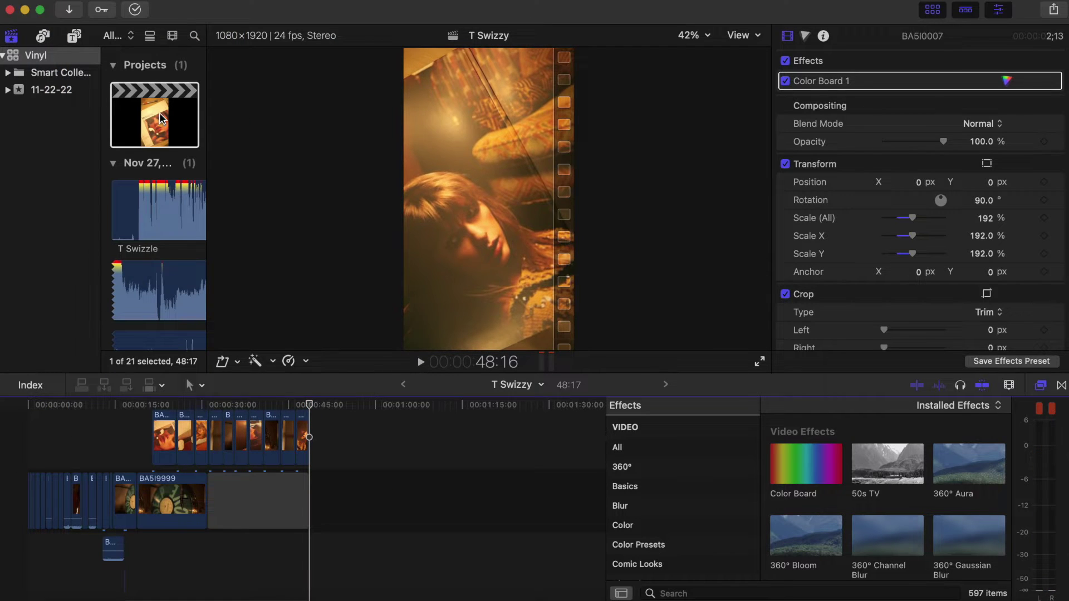
right_click(160, 114)
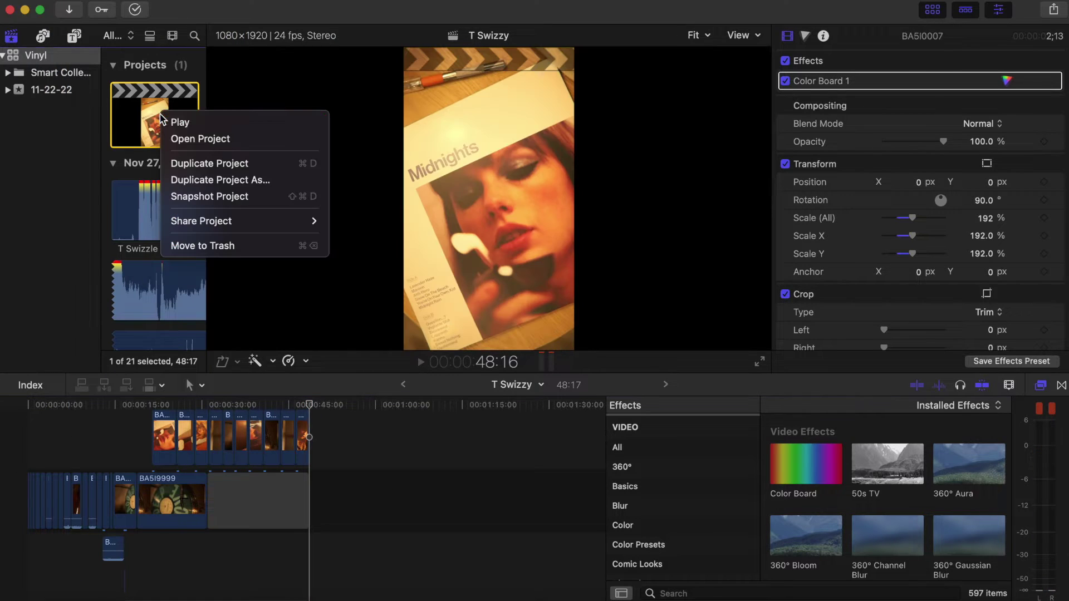
click(207, 163)
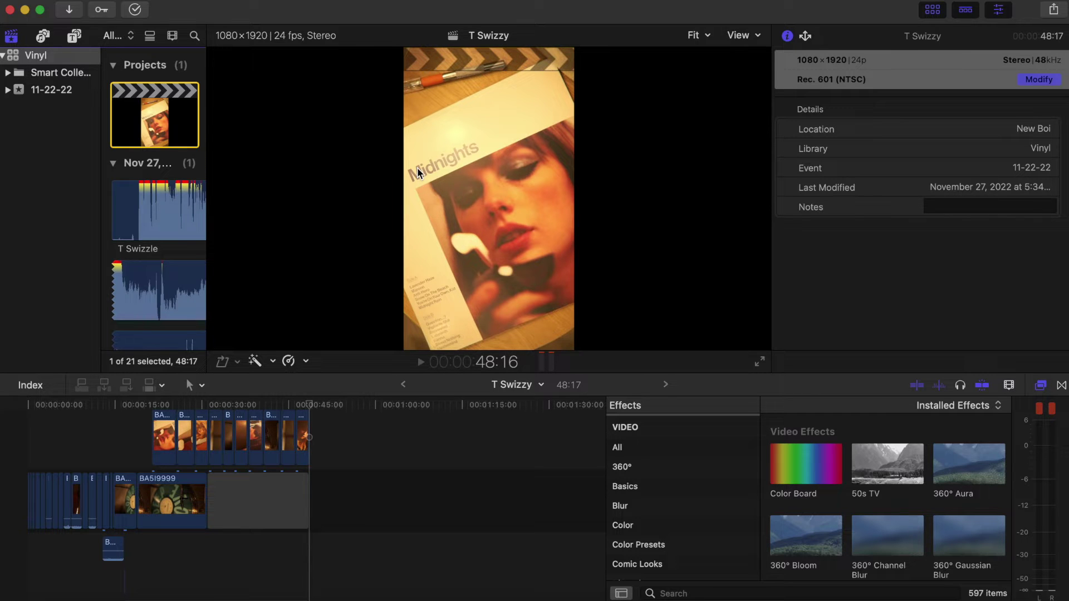
key(super+d)
right_click(169, 187)
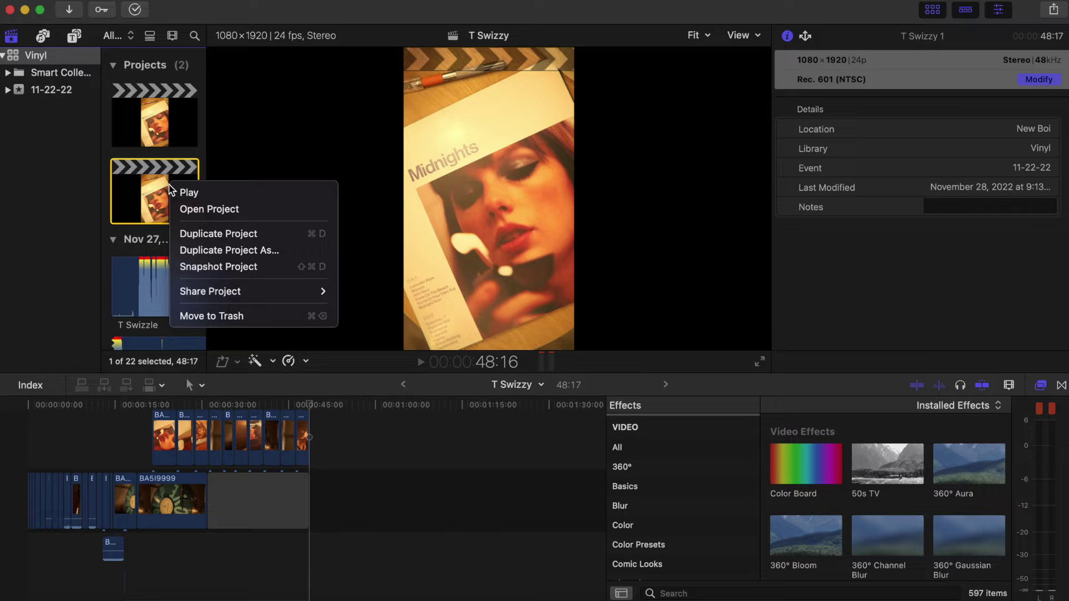
click(215, 315)
- Create a new project named Speed Run with vertical video format at 1080x1920 resolution
click(117, 1)
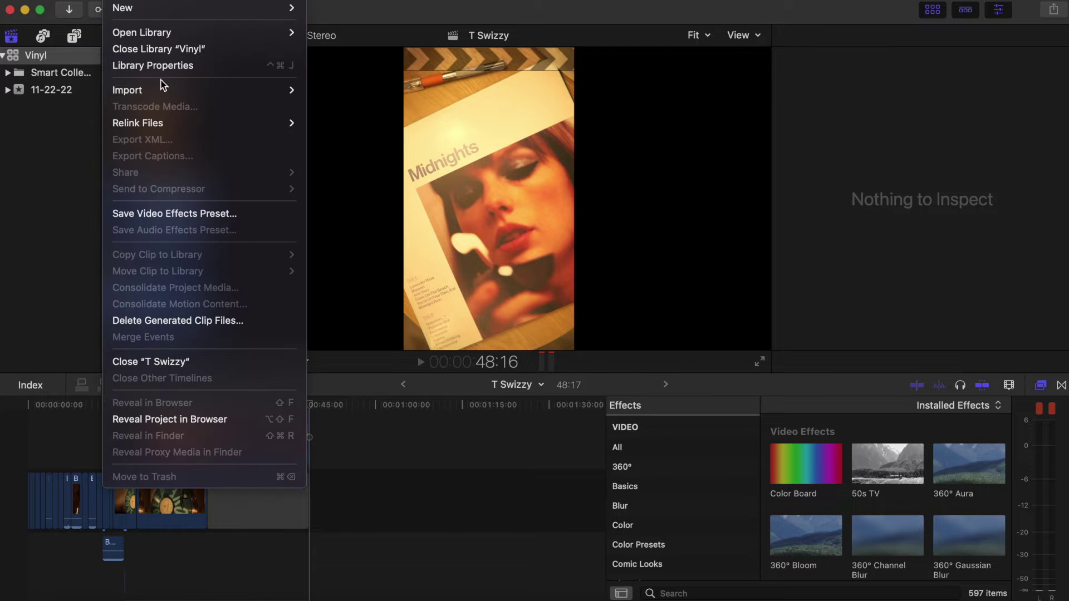
mouse_move(277, 10)
click(382, 12)
click(382, 13)
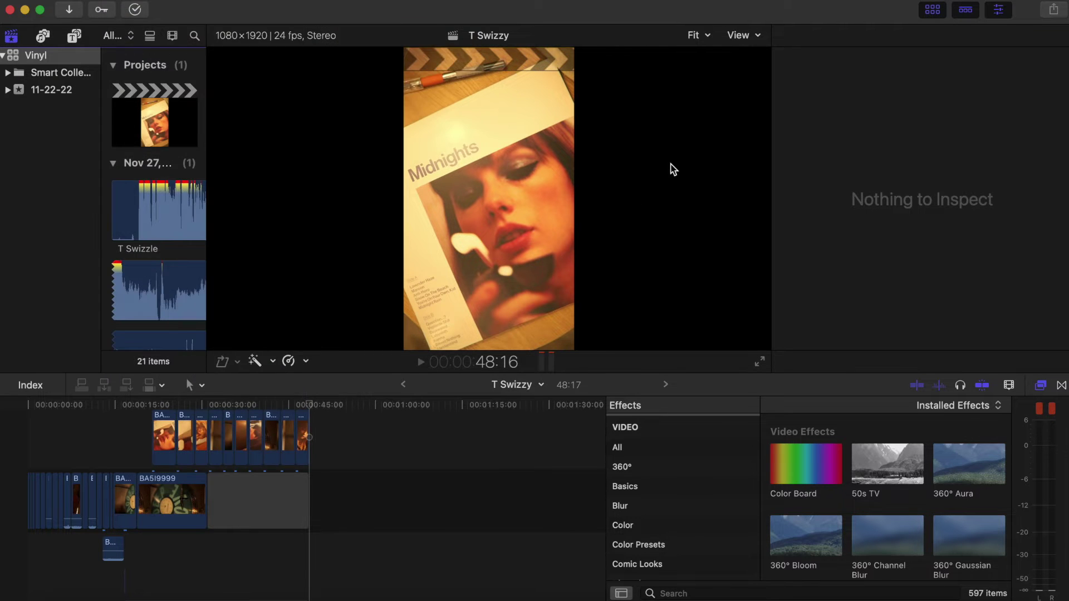
click(506, 253)
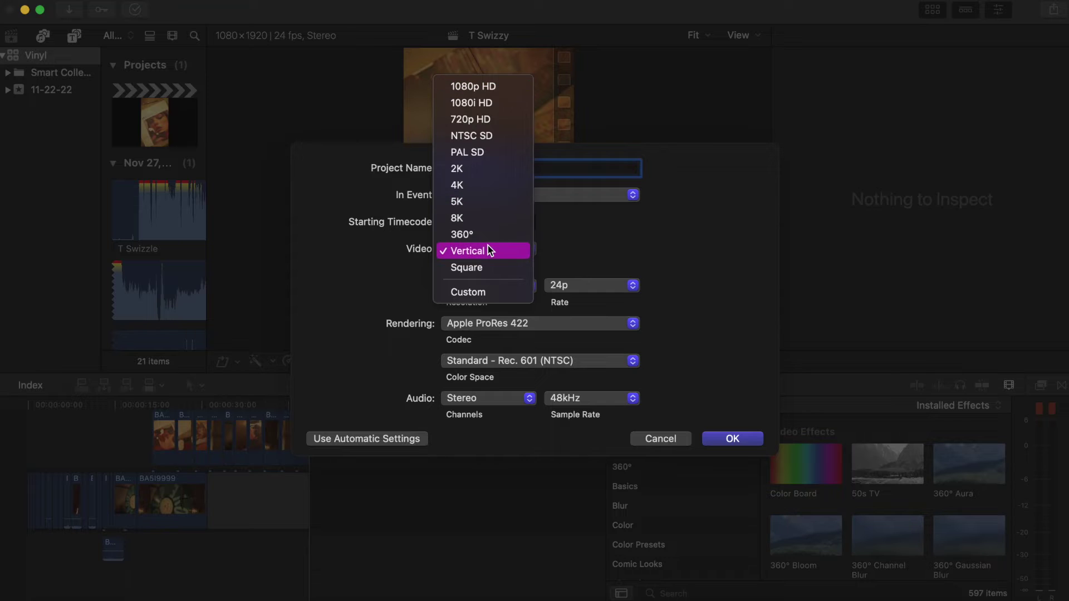
click(504, 250)
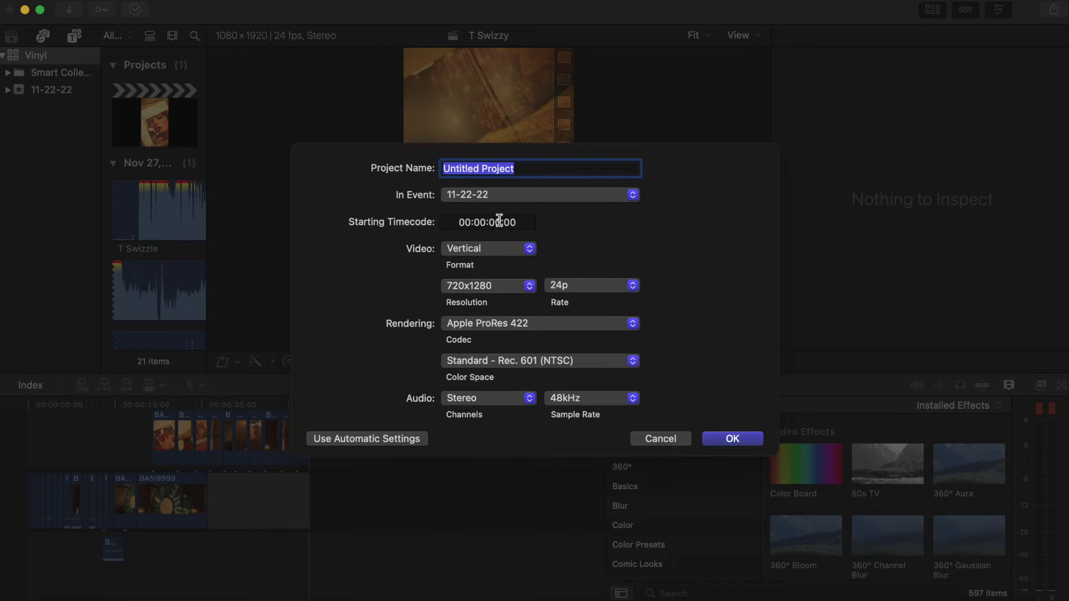
click(524, 282)
click(485, 303)
text(Speed Run)
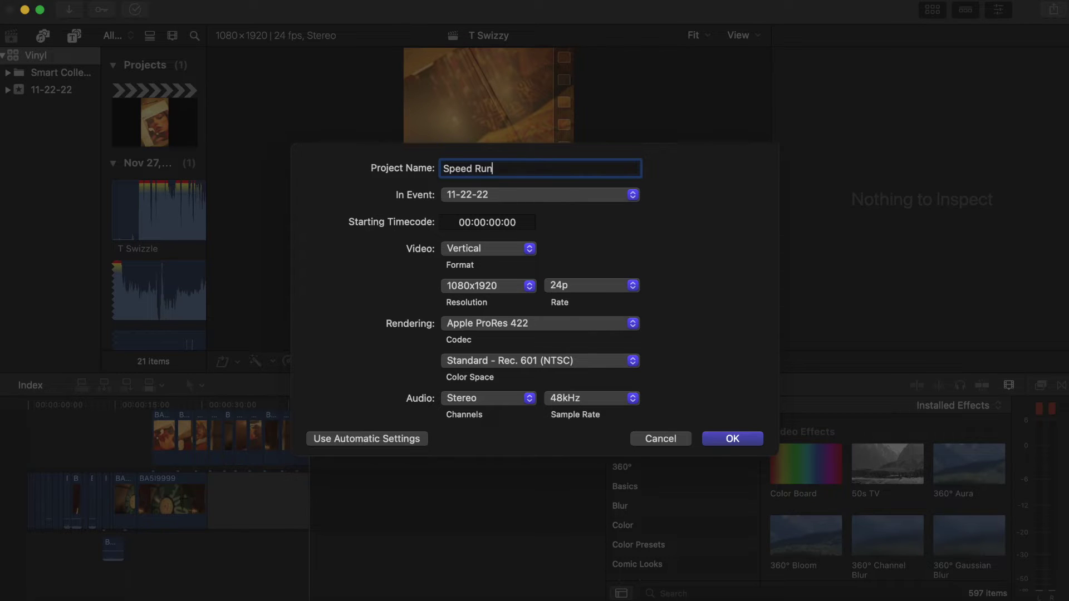
key(Return)
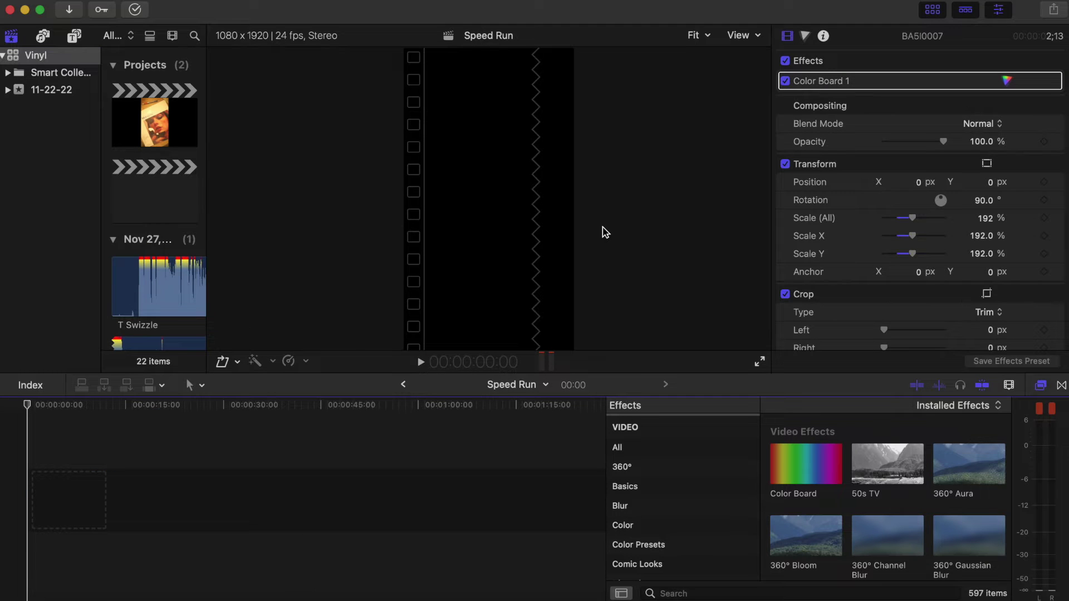
- Add a Custom solid generator at the start of the timeline with a length of one minute
click(160, 203)
scroll(192, 236, down, 4)
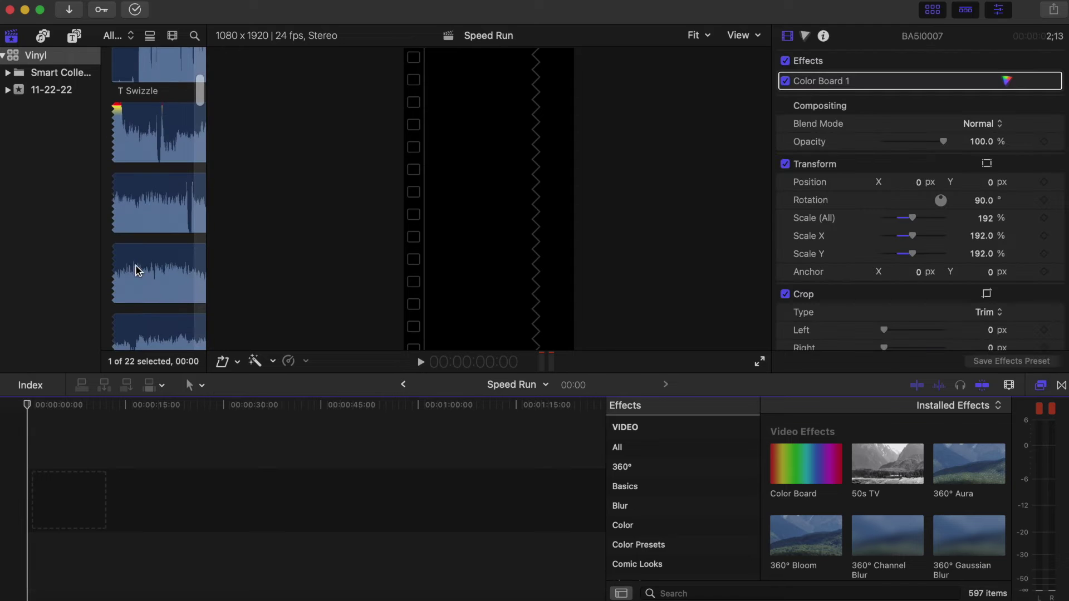
scroll(136, 270, down, 10)
scroll(164, 110, up, 10)
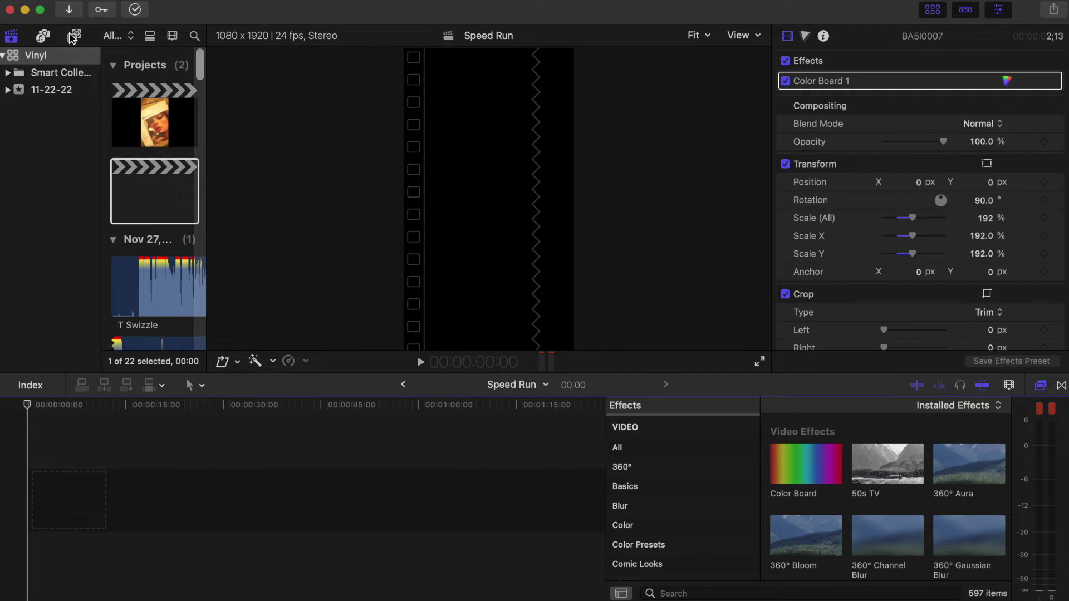
click(77, 37)
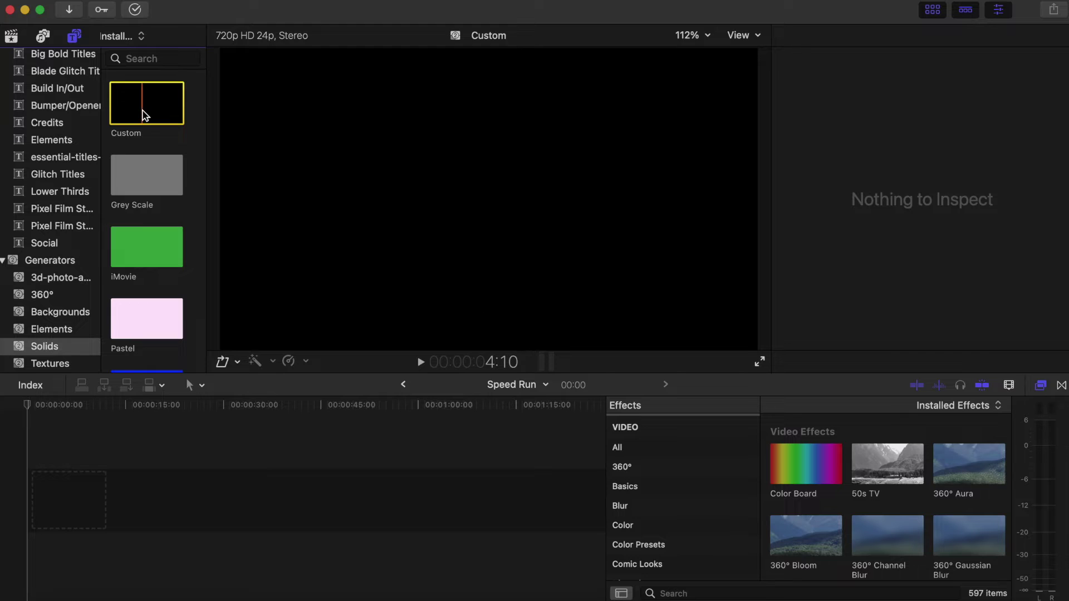
drag(145, 115, 417, 468)
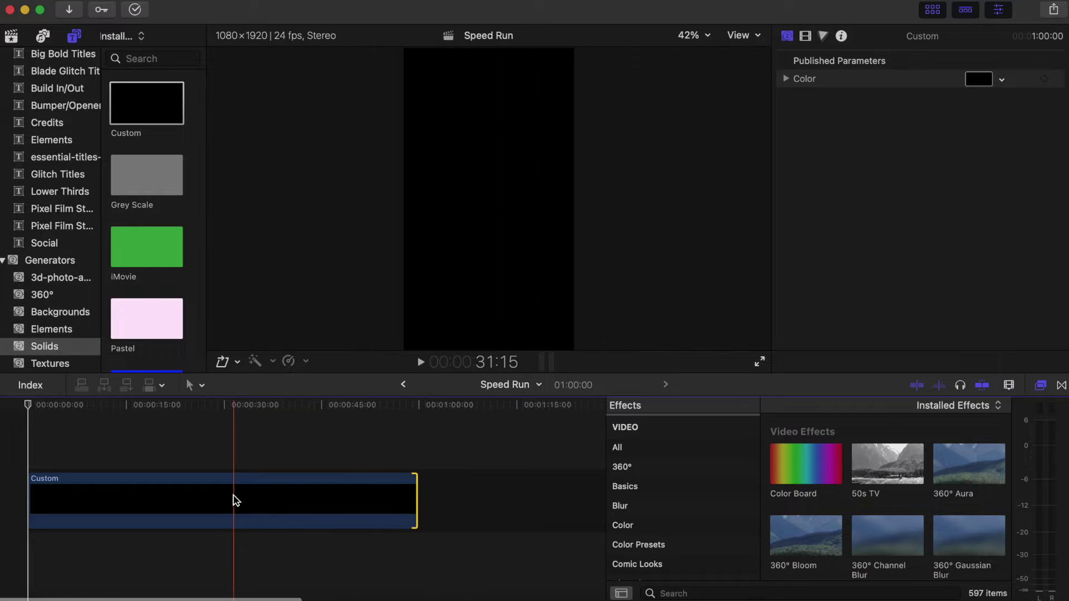
- Attach the T Swizzle audio clip beneath the Custom solid at the beginning of the timeline
click(11, 36)
scroll(127, 249, down, 3)
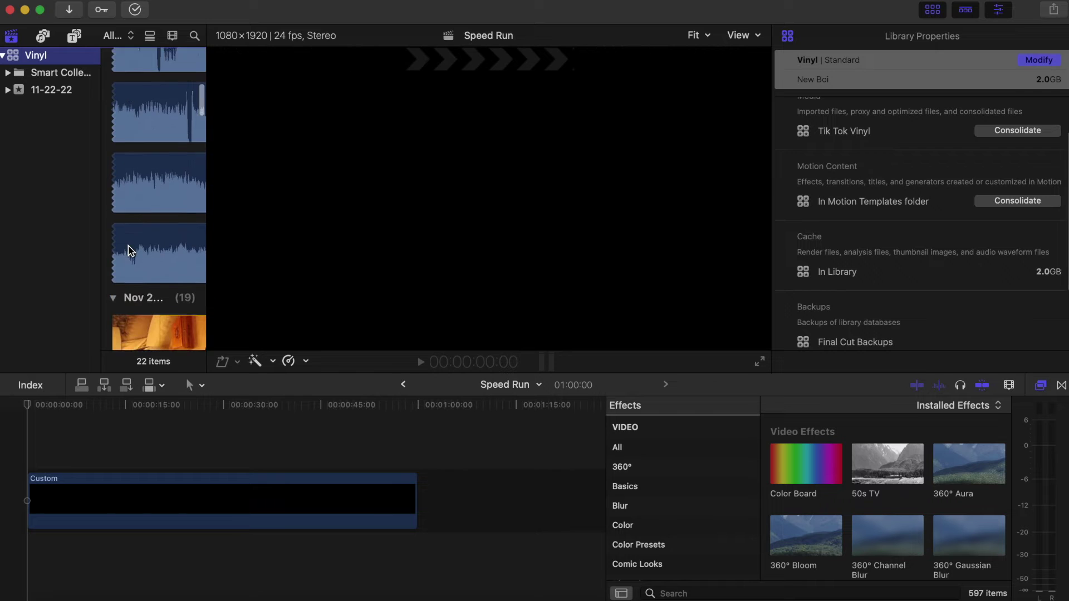
drag(159, 82, 25, 568)
- Listen to the T Swizzle audio at several points within its first minute
click(72, 442)
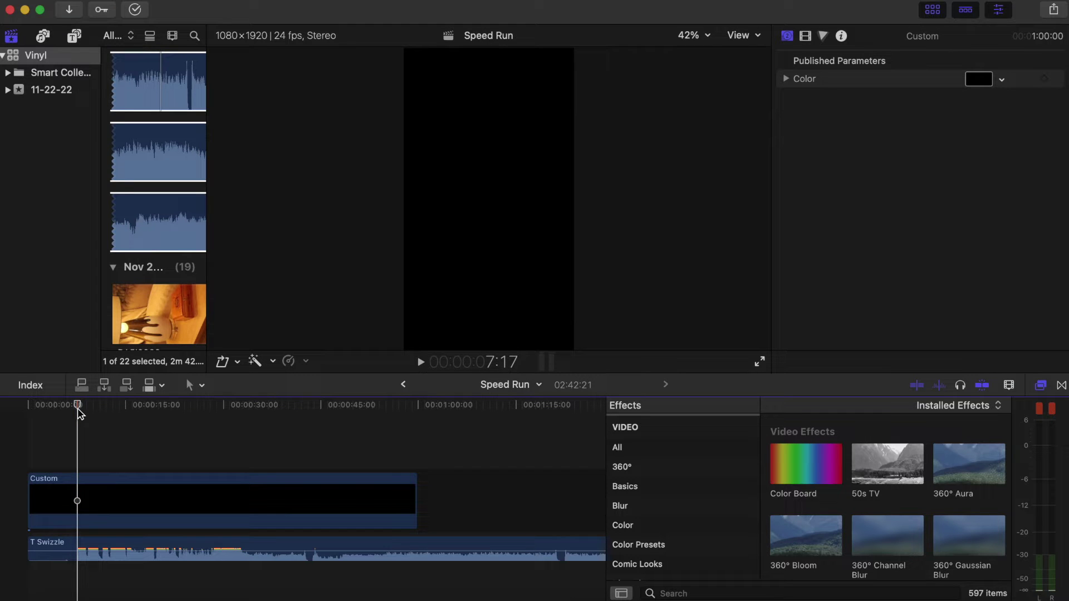
key(space)
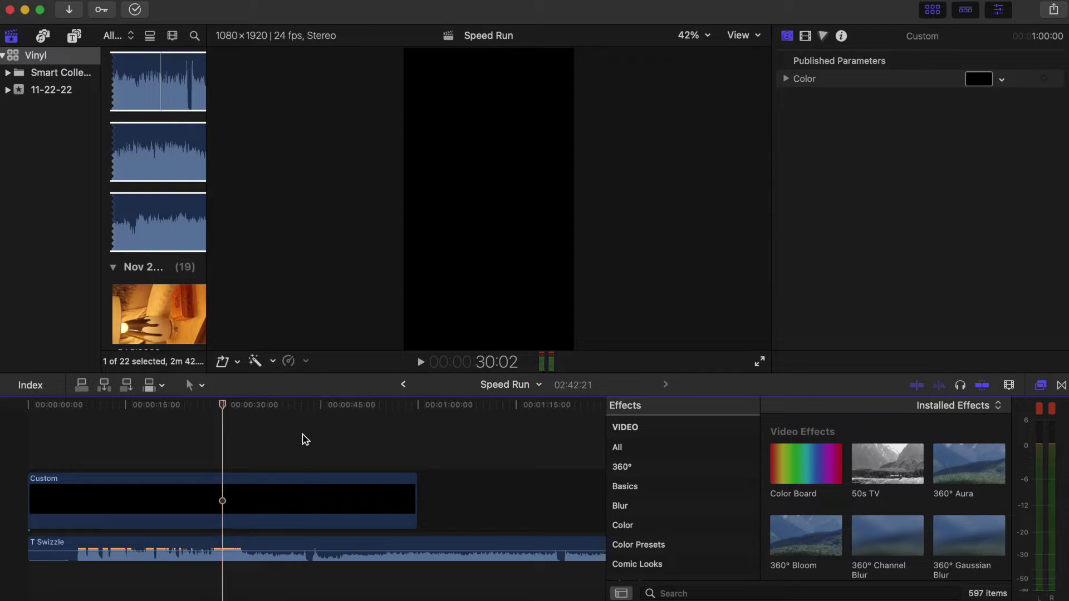
click(317, 446)
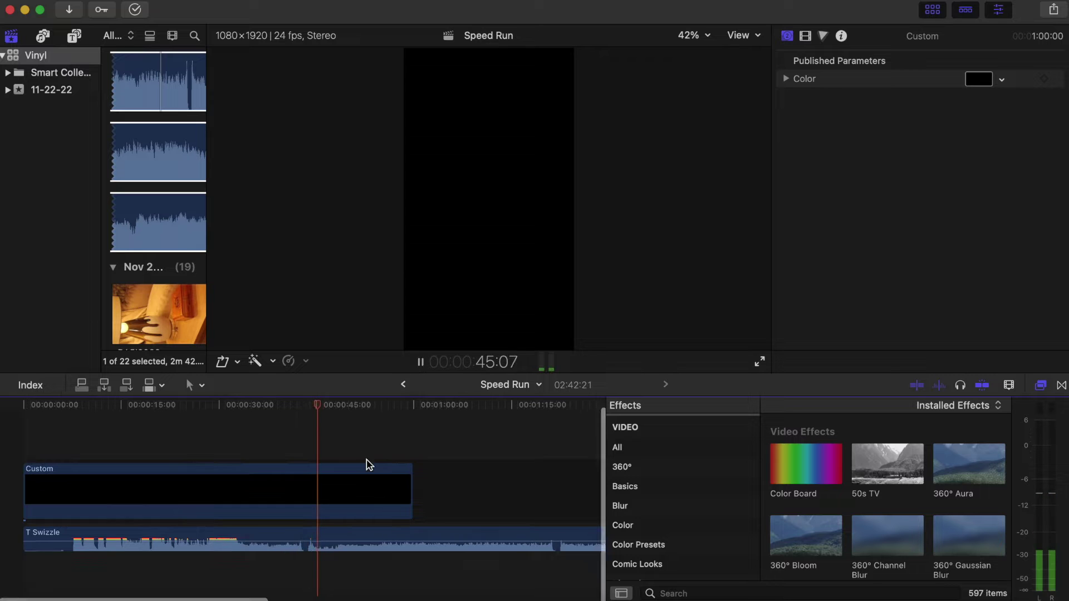
key(space)
scroll(457, 502, right, 3)
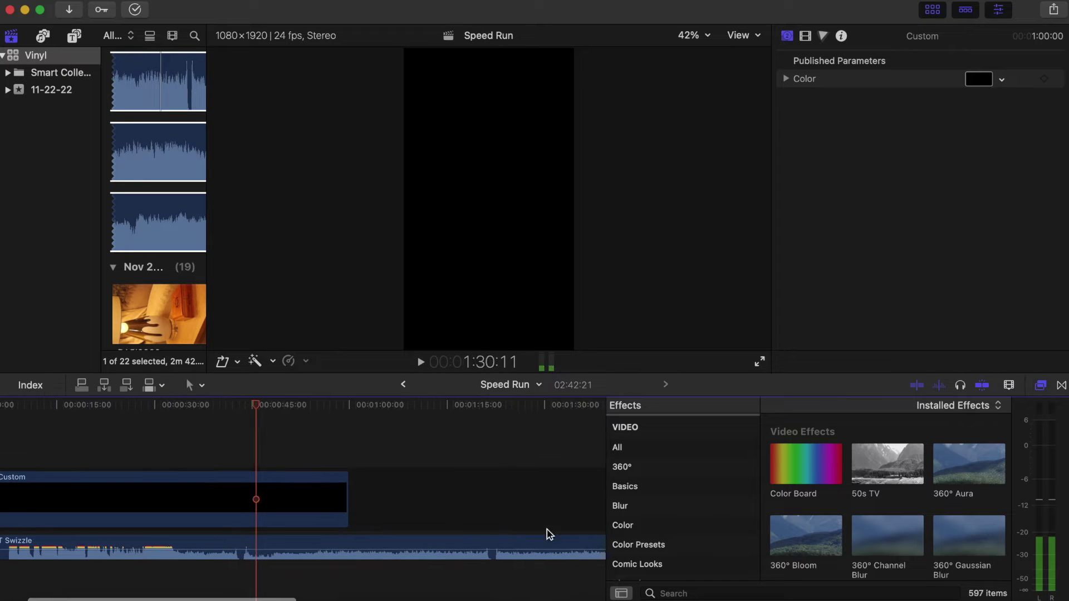
- Split the T Swizzle audio clip at 1:22:12, just after the second dip in its waveform
click(498, 503)
key(space)
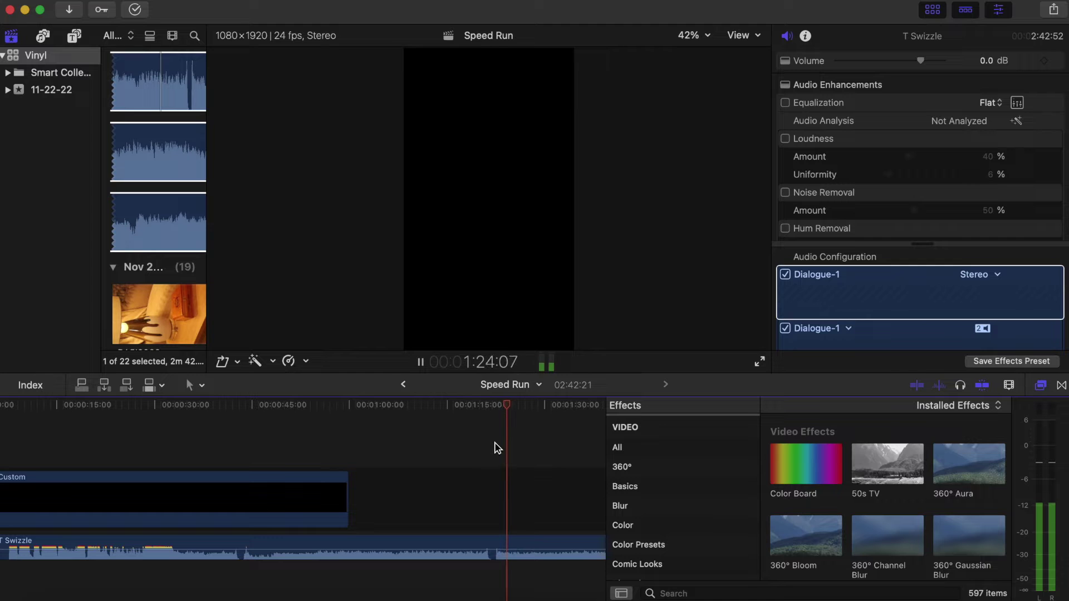
key(space)
click(491, 407)
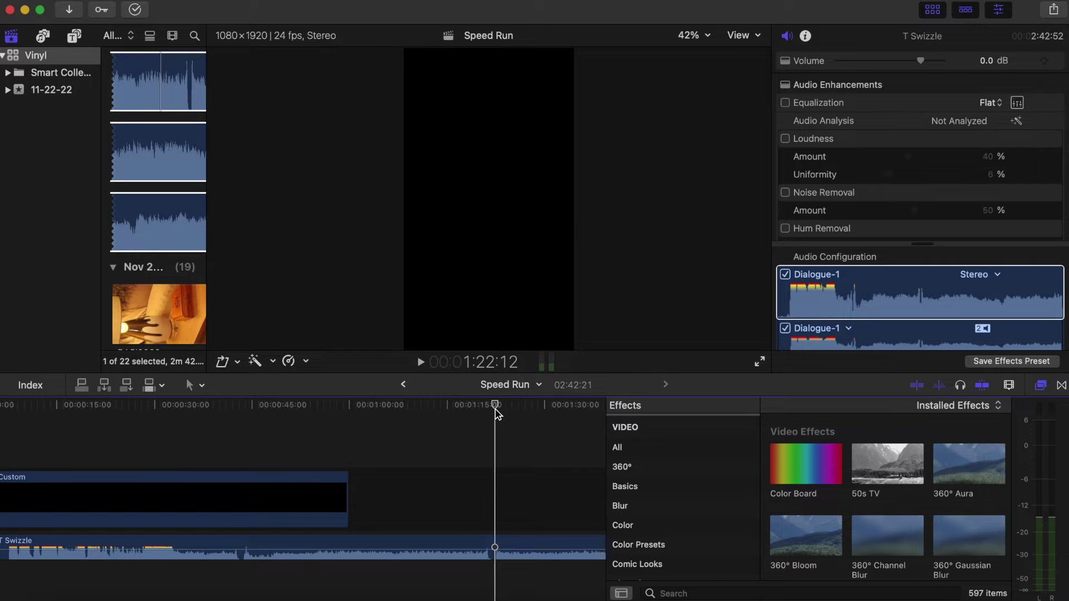
click(494, 549)
key(super+b)
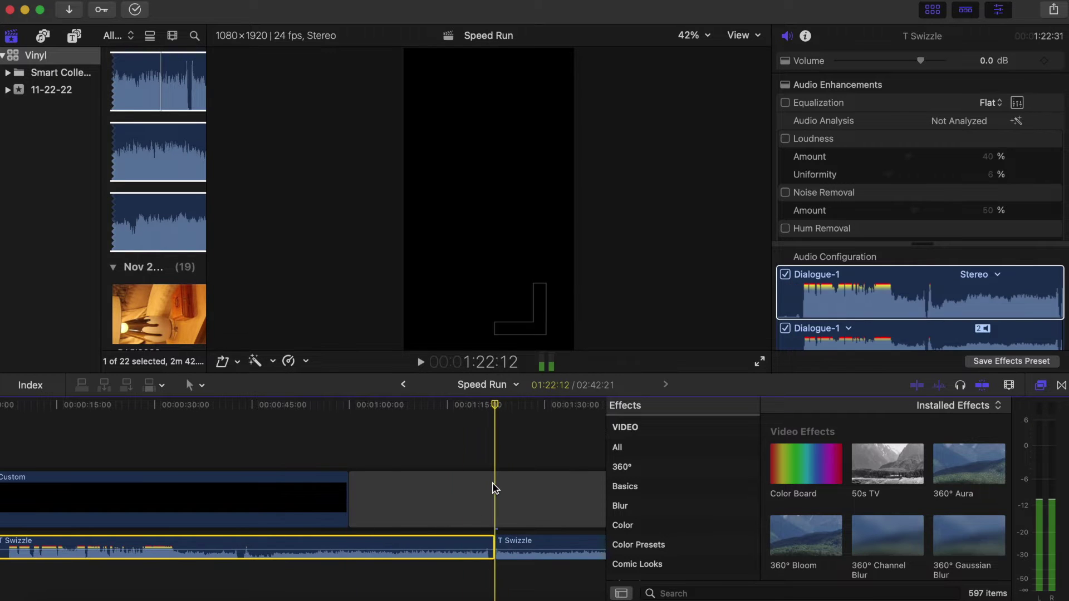
- Split the first T Swizzle segment at about 43:15 and delete the part before the cut
scroll(320, 543, left, 3)
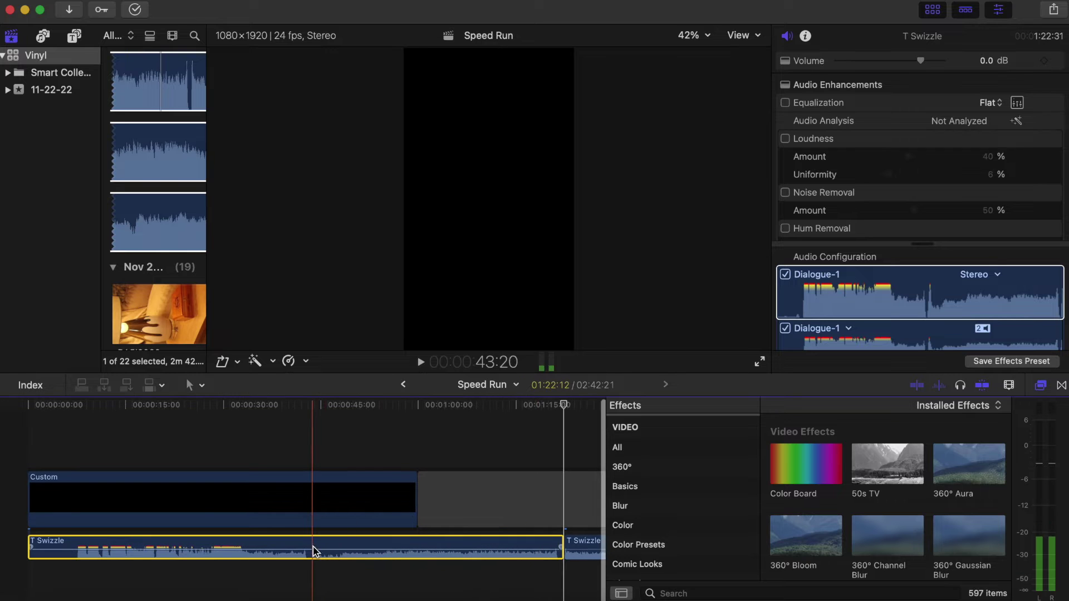
key(super+b)
key(BackSpace)
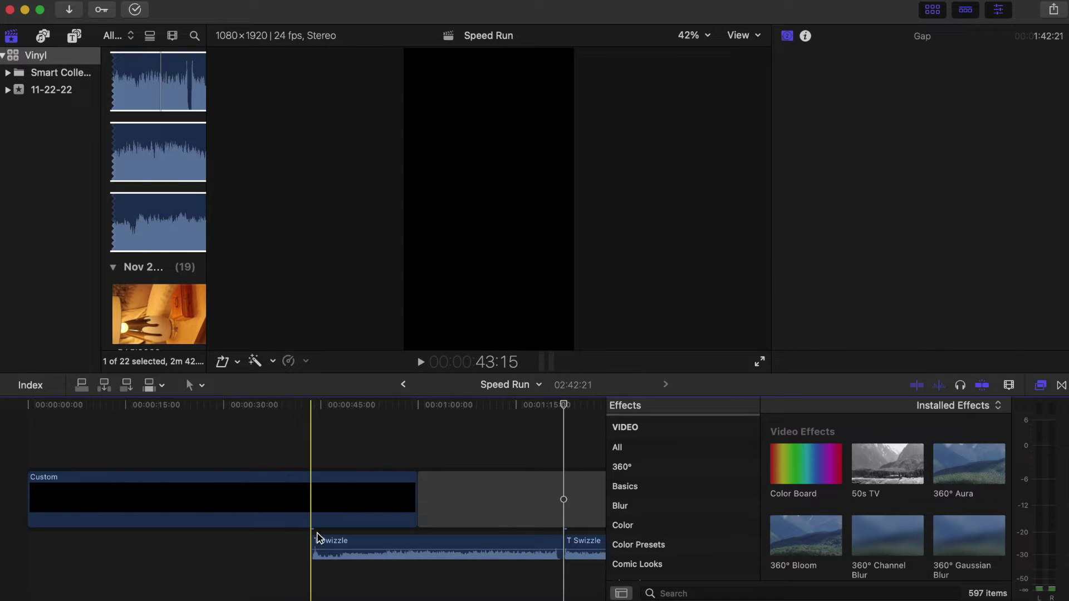
- Split the trimmed T Swizzle segment at about 45 seconds and delete the part between this cut and the last segment
key(super+equal)
key(super+equal)
key(space)
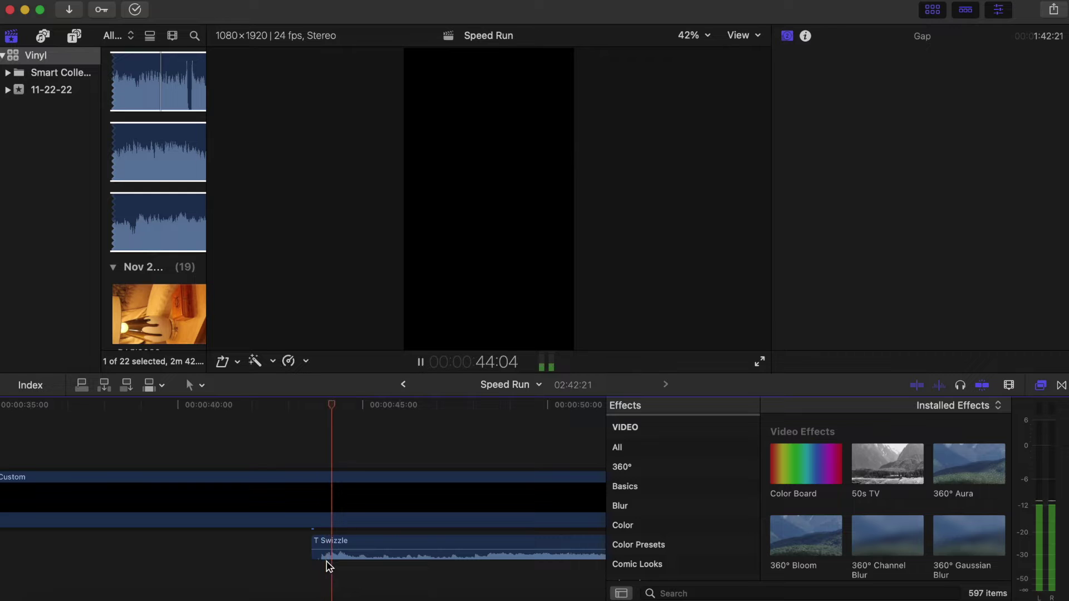
key(space)
click(359, 546)
key(super+b)
click(412, 543)
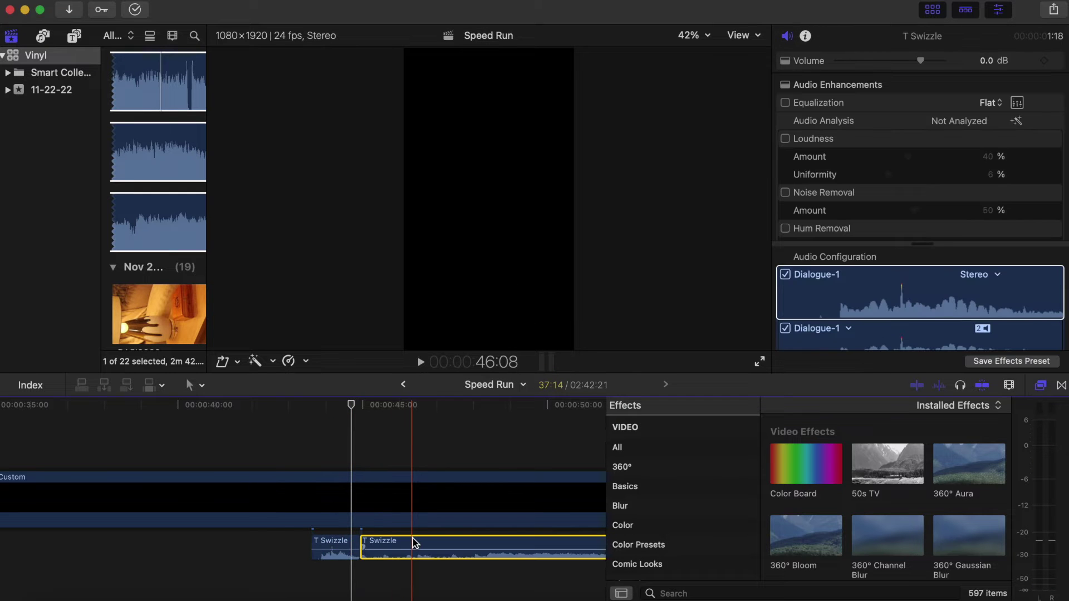
key(BackSpace)
- Move the last T Swizzle segment to just after the short audio piece and delete the gap following the Custom solid
key(super+minus)
key(super+minus)
scroll(413, 543, right, 3)
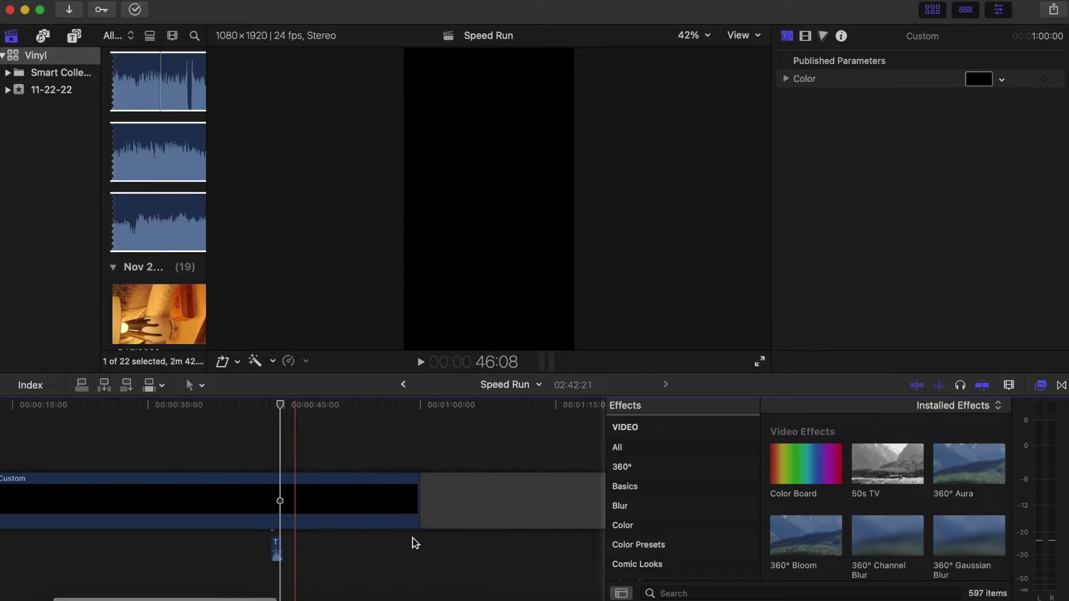
drag(595, 550, 264, 554)
click(492, 479)
key(Delete)
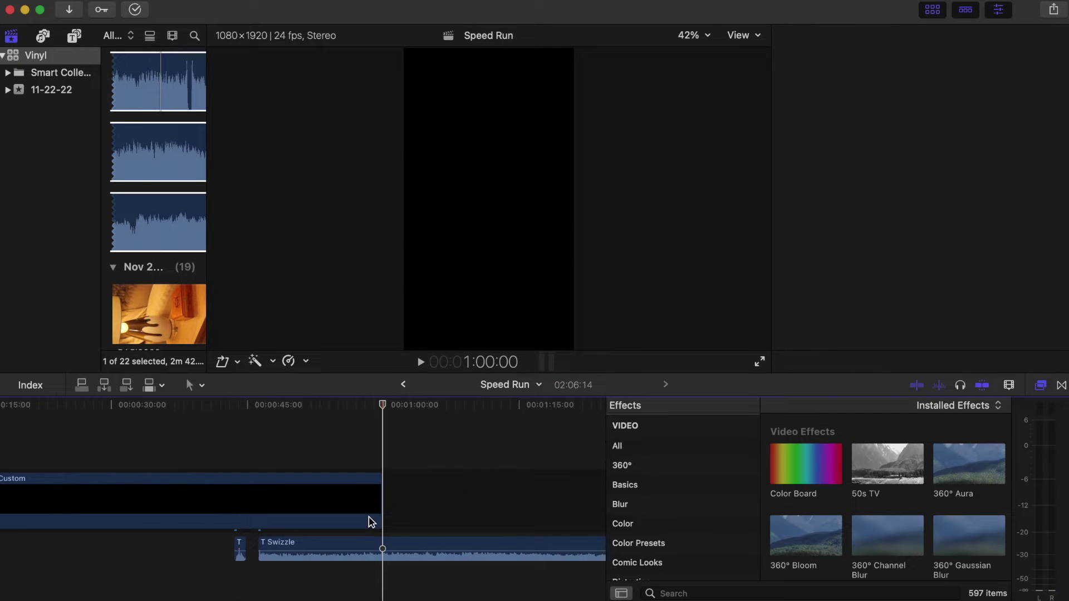
scroll(370, 518, left, 5)
key(Home)
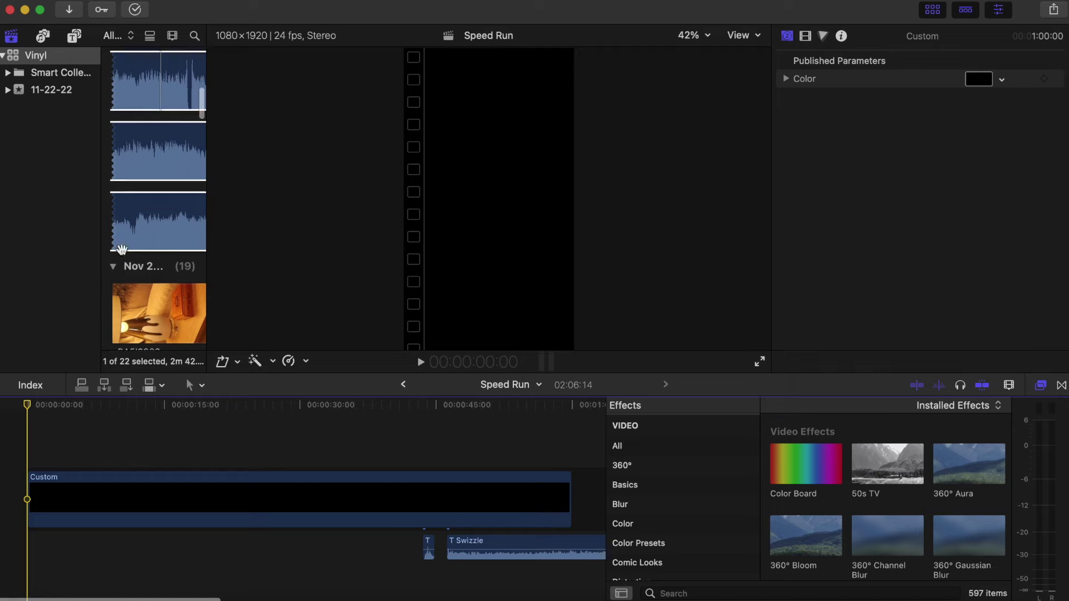
scroll(184, 109, down, 5)
click(184, 111)
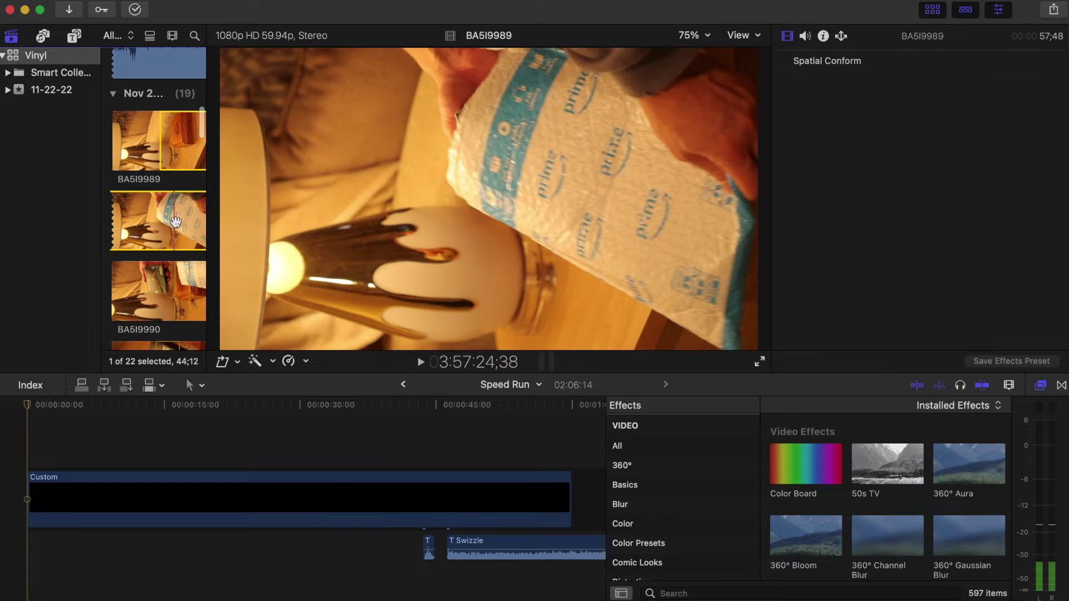
- Move the long T Swizzle segment back to about 44 seconds so it overlaps the short audio piece, and play the overlap
click(425, 493)
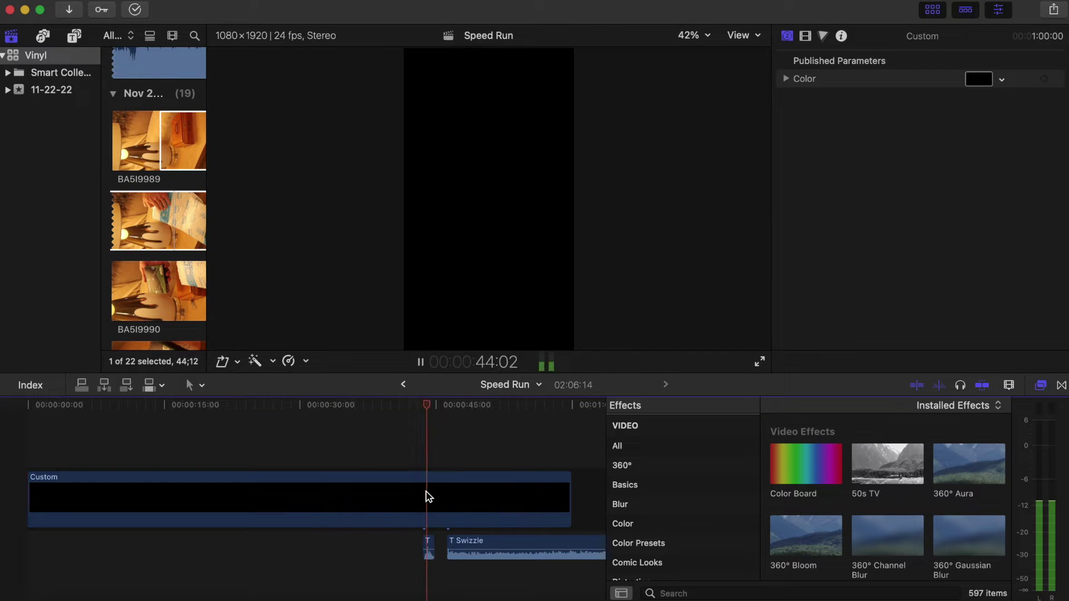
key(space)
key(super+=)
key(super+=)
key(super+=)
scroll(591, 568, right, 5)
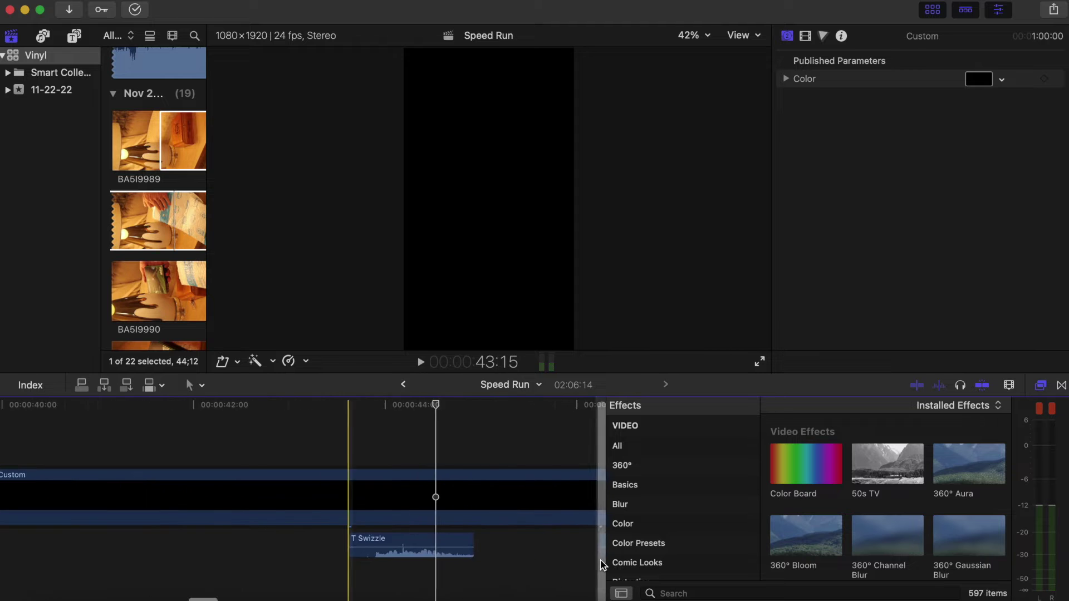
key(super+v)
drag(534, 549, 329, 582)
key(space)
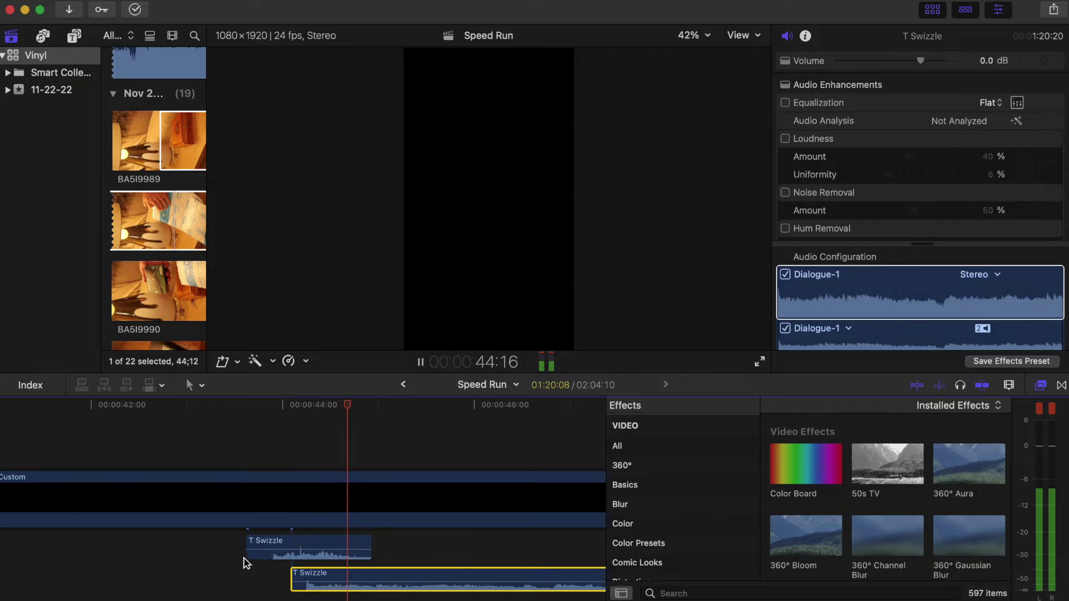
key(space)
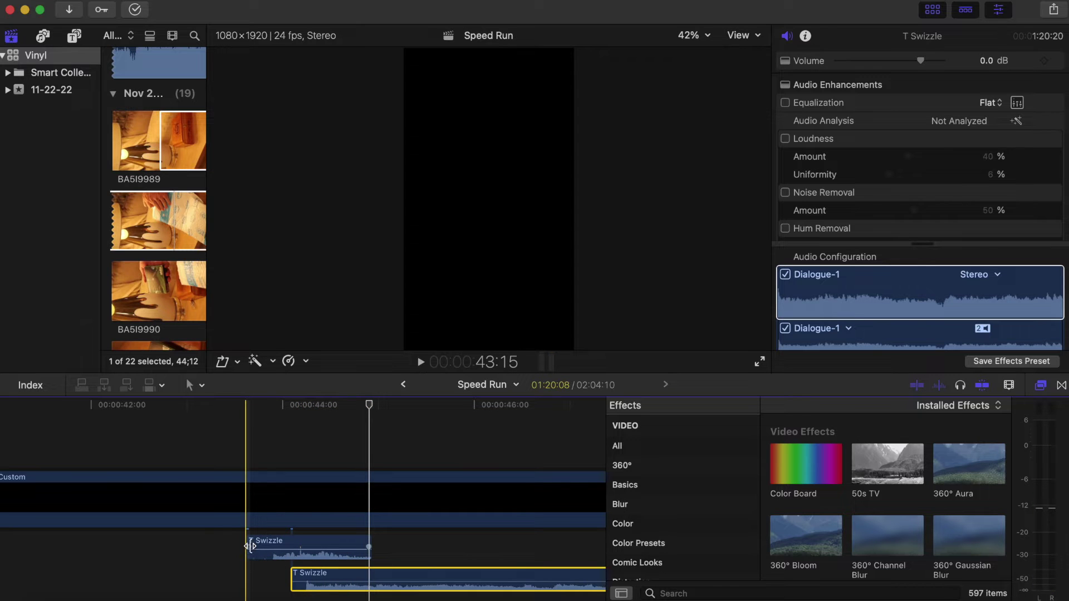
- Select a 4;15 range of BA5I9989 and connect it above the Custom solid at the start of the timeline
key(super+minus)
key(super+minus)
key(super+minus)
key(super+minus)
key(super+minus)
key(super+minus)
key(super+minus)
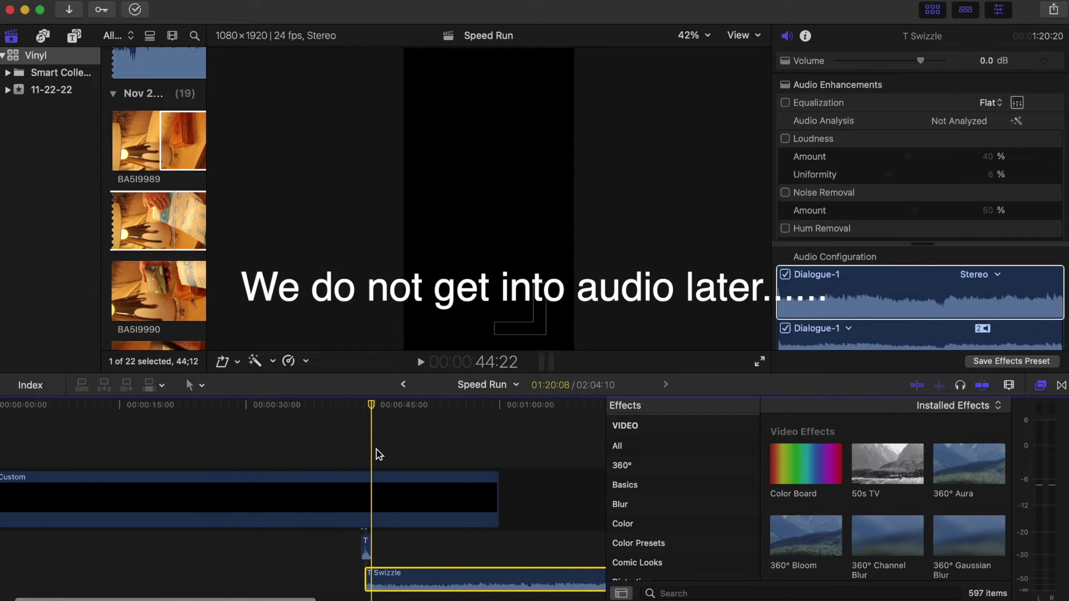
key(Home)
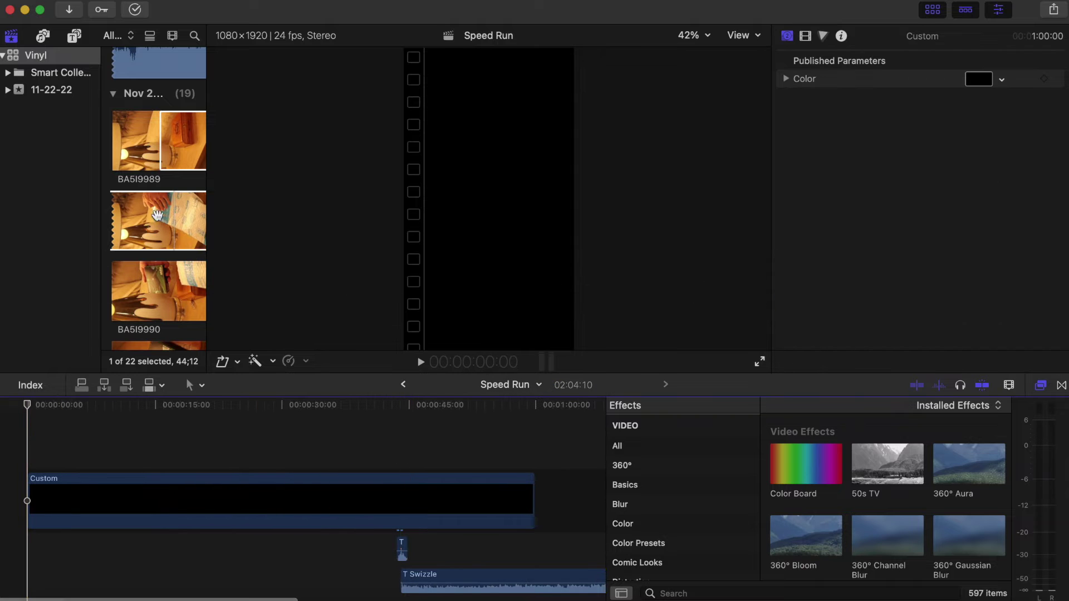
click(157, 216)
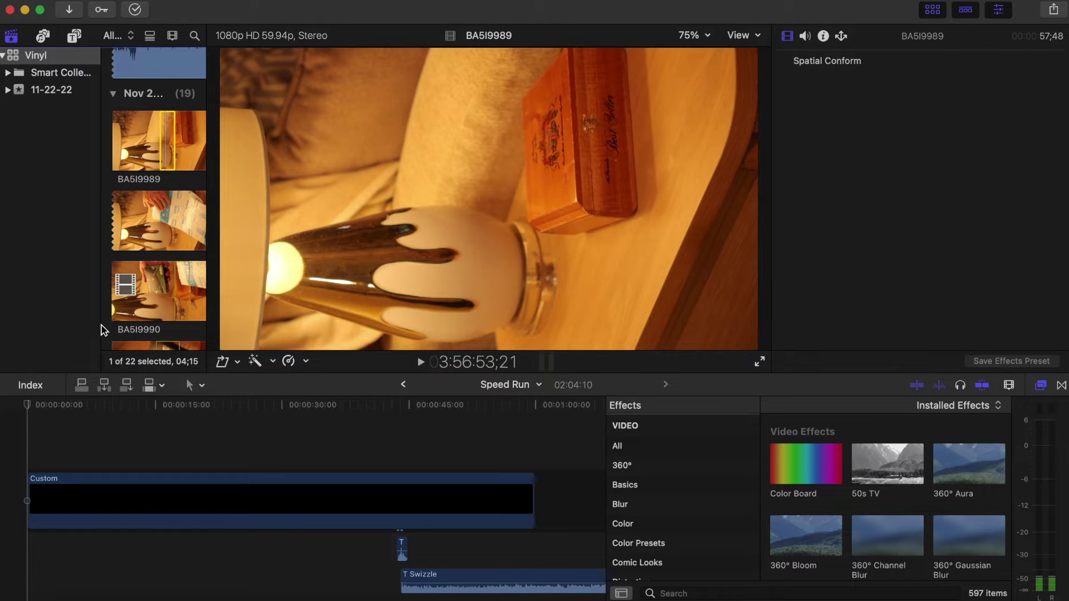
key(q)
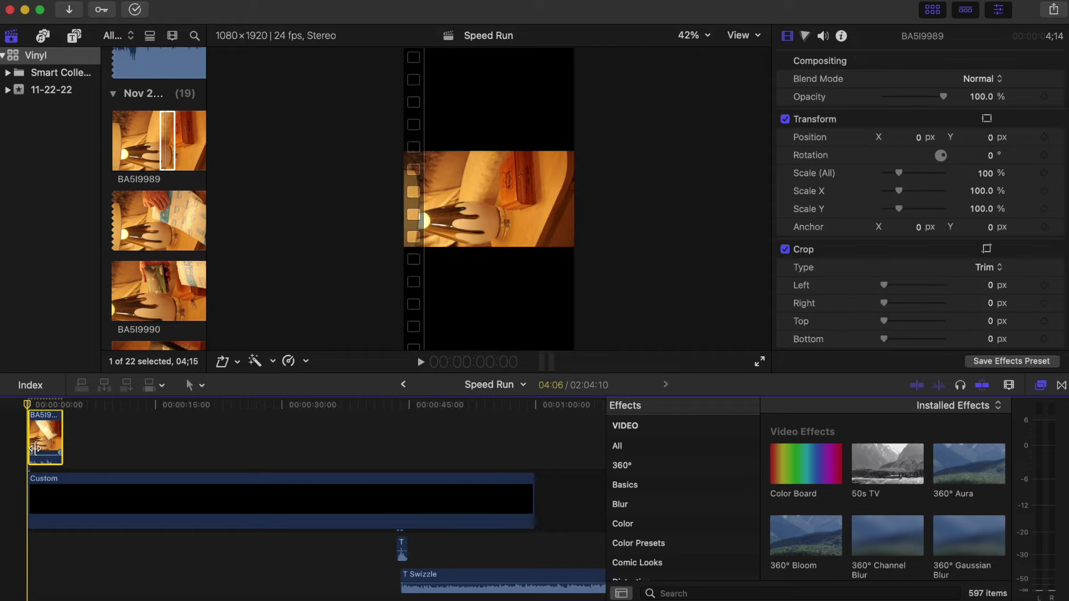
- Rotate the BA5I9989 clip to -90° and scale it to 201% so it fills the vertical frame
scroll(35, 448, up, 2)
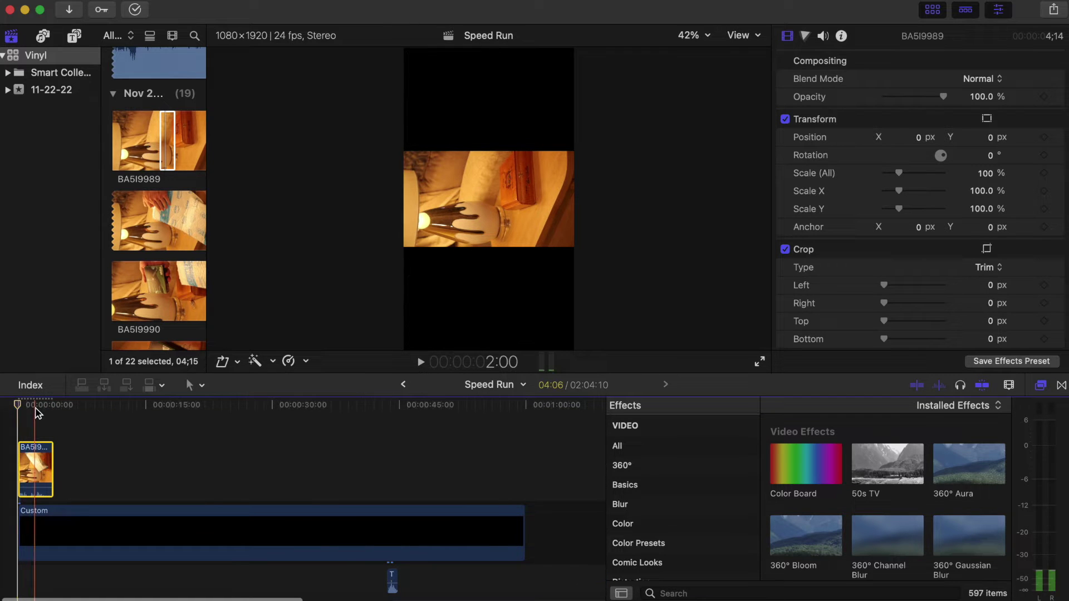
scroll(35, 411, up, 5)
scroll(36, 411, left, 3)
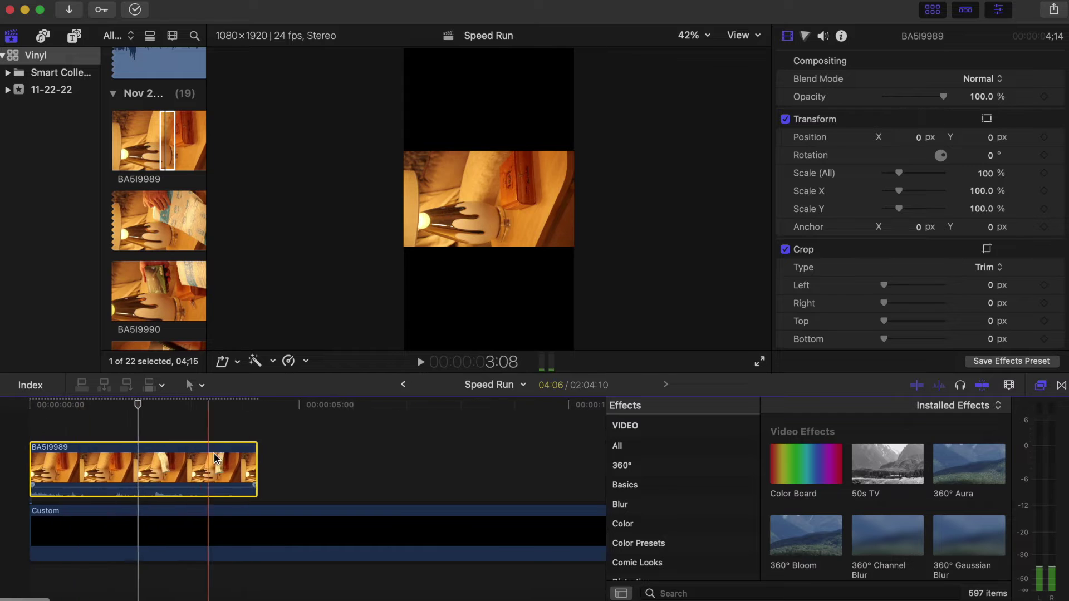
click(994, 156)
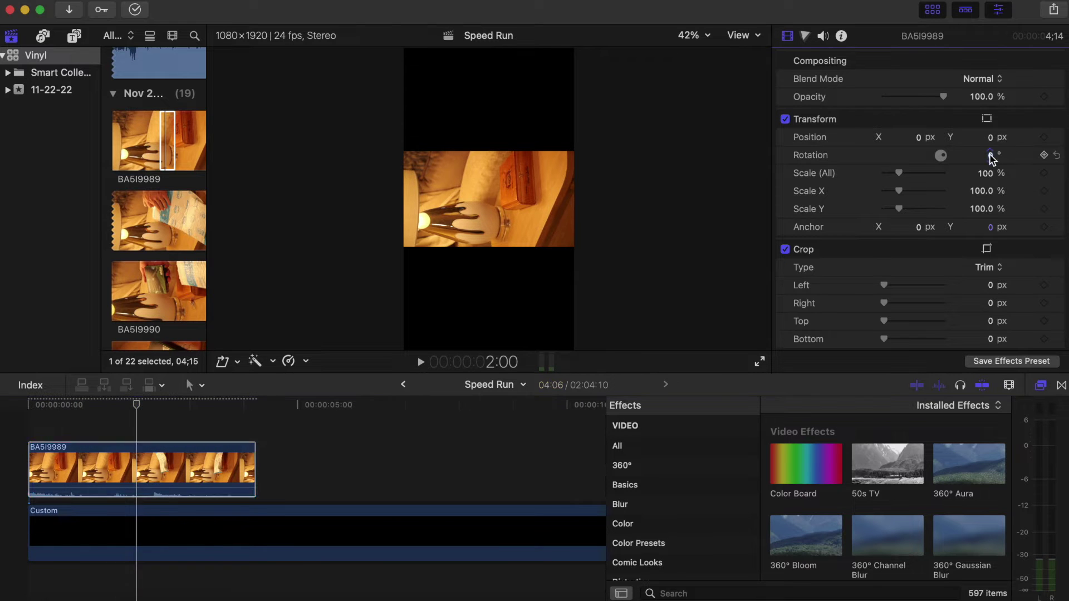
key(Return)
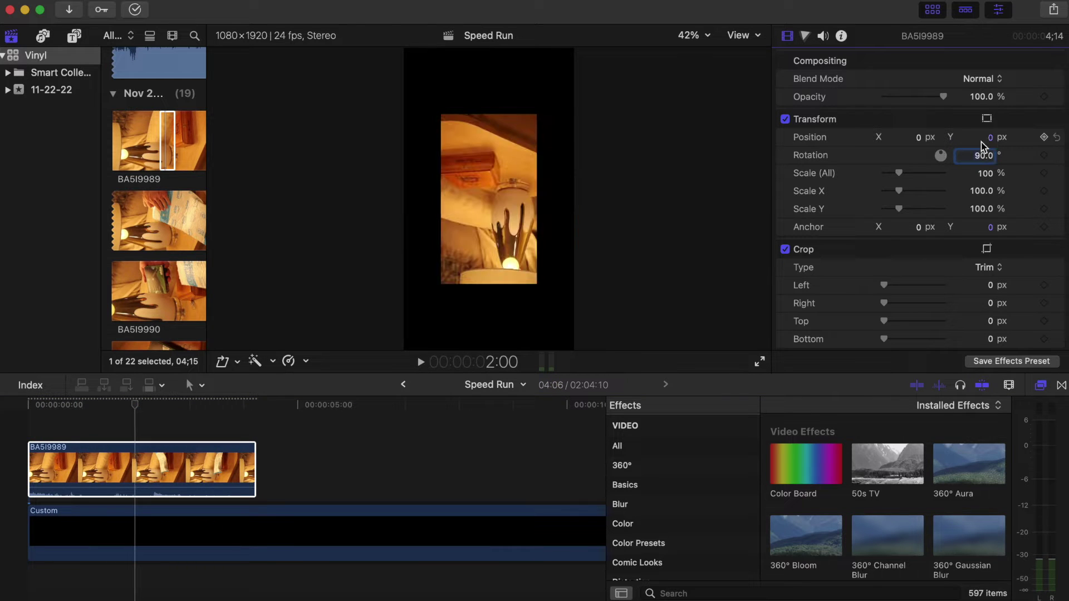
text(-90)
key(Return)
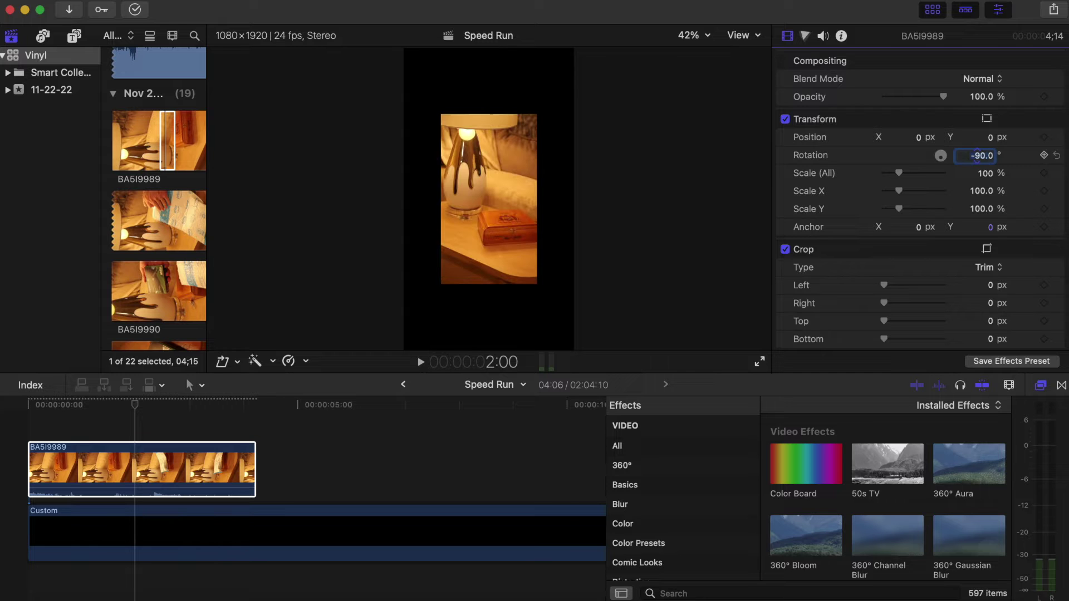
drag(903, 180, 914, 180)
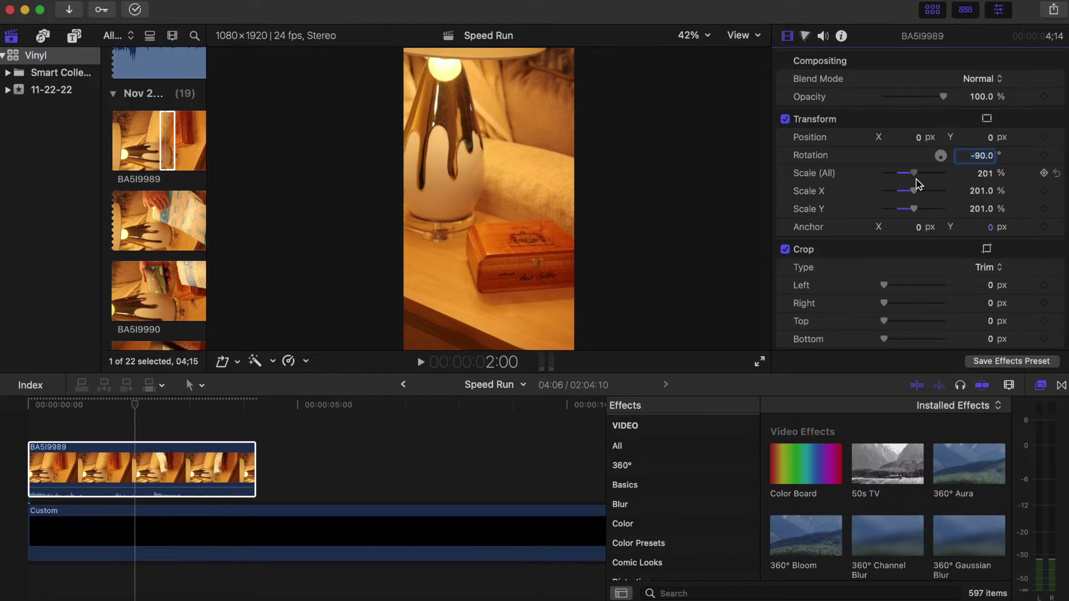
- Split the BA5I9989 clip at 2:00, delete the part before the cut and move the remainder to the timeline start
click(148, 444)
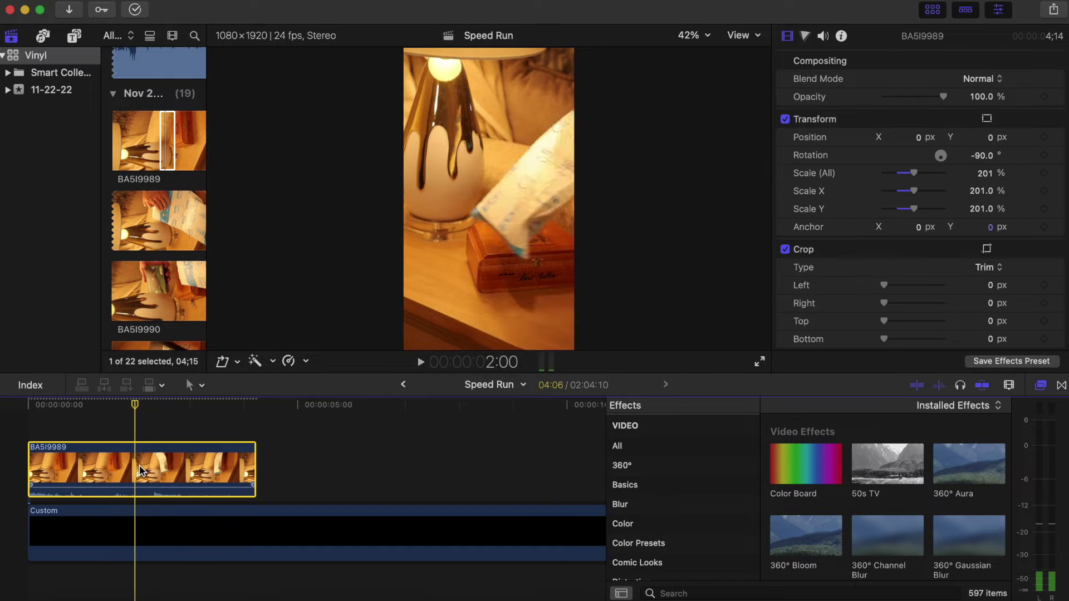
key(super+b)
key(BackSpace)
drag(165, 463, 60, 463)
- Split the BA5I9989 clip again at about 19 frames and delete the part after the cut
key(super+b)
click(104, 459)
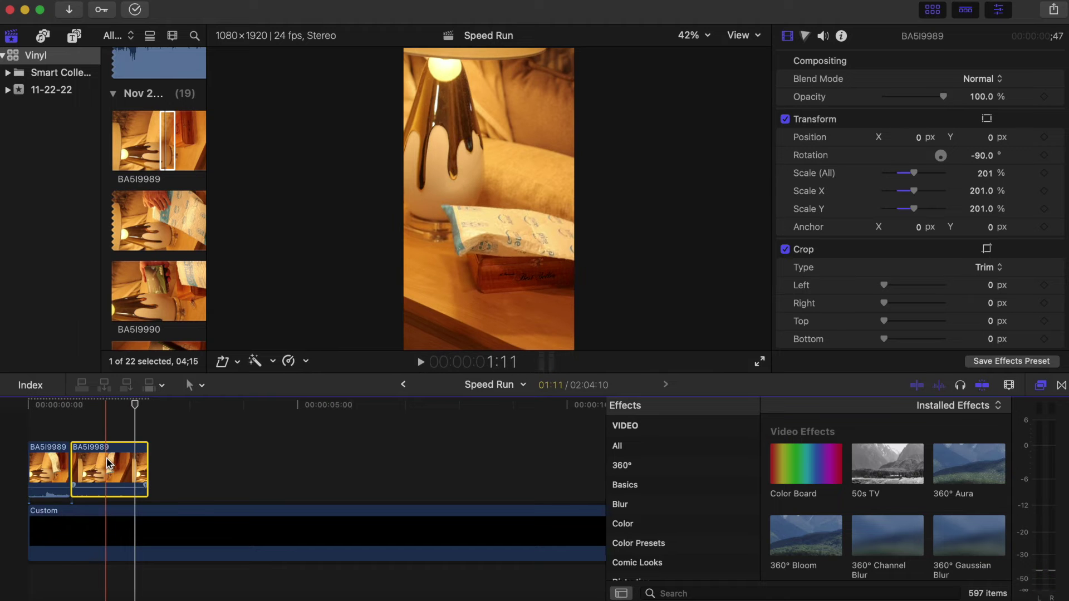
key(BackSpace)
- Select a 3;02 range of BA5I9989 showing the package and place it directly after the first clip
click(173, 203)
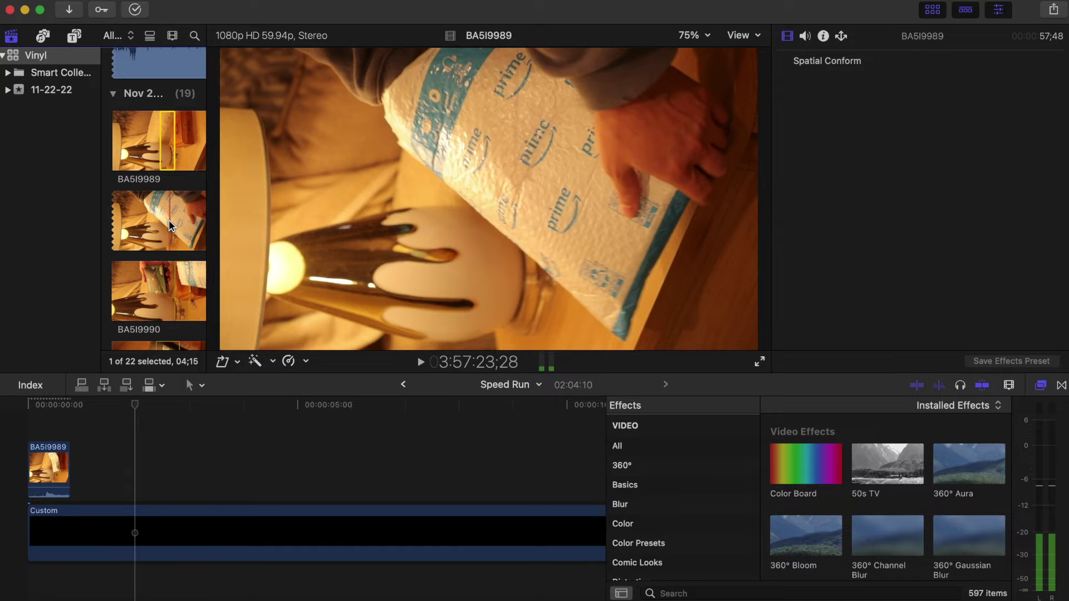
drag(170, 226, 149, 224)
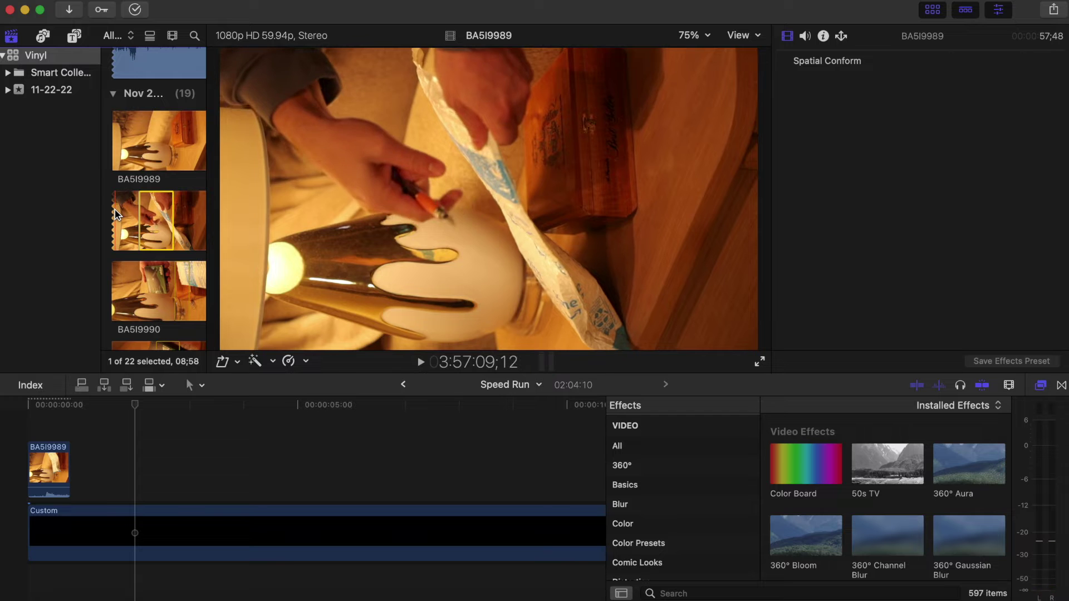
drag(118, 214, 73, 454)
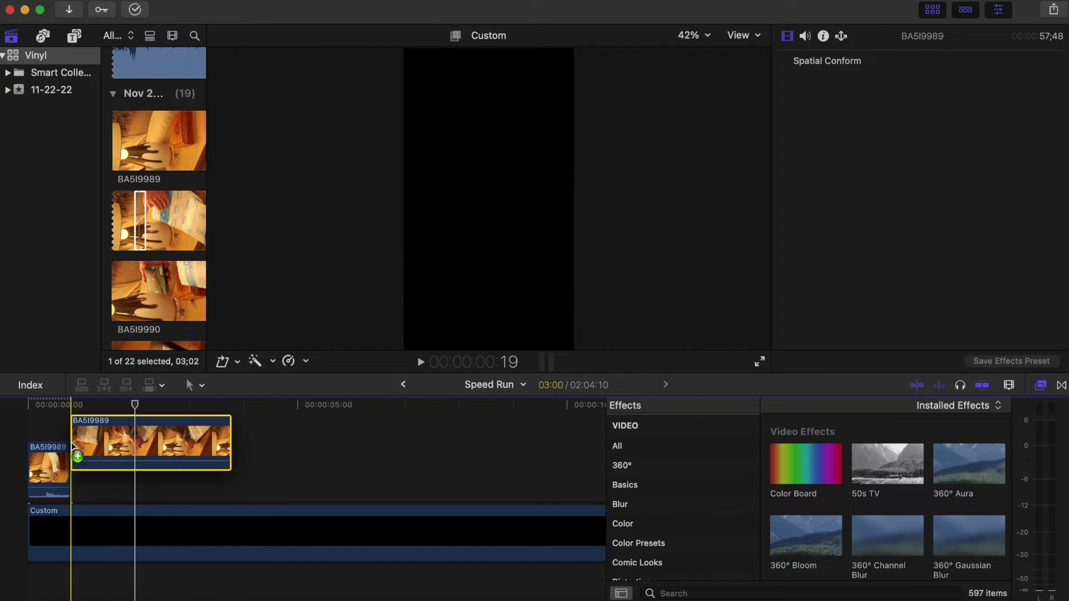
- Copy the first clip's attributes and paste its -90° rotation and 201% scale onto the second BA5I9989 clip
click(59, 467)
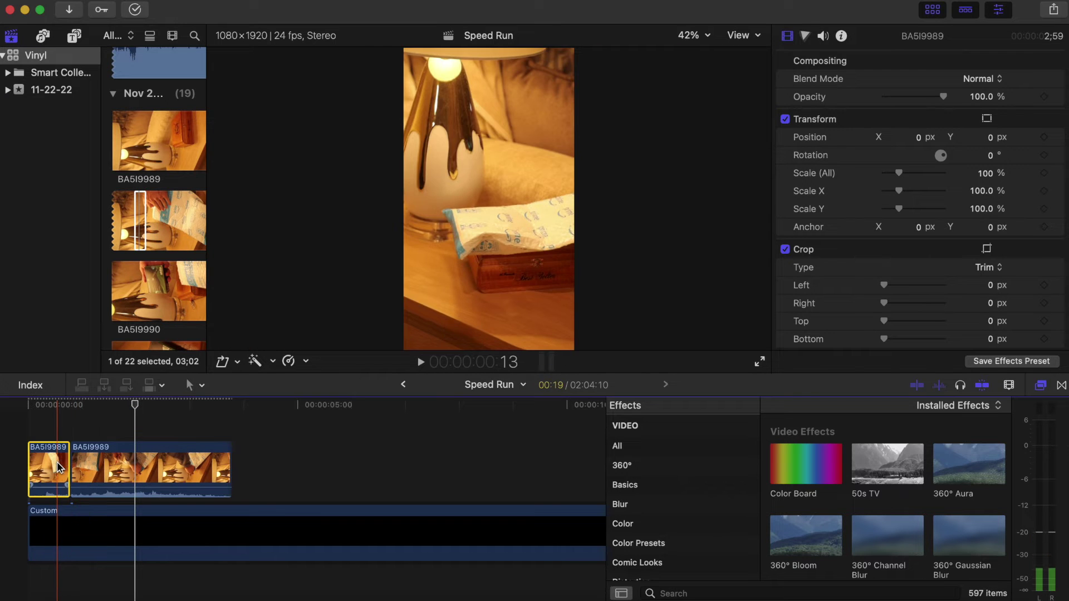
click(111, 464)
key(super+shift+v)
key(Return)
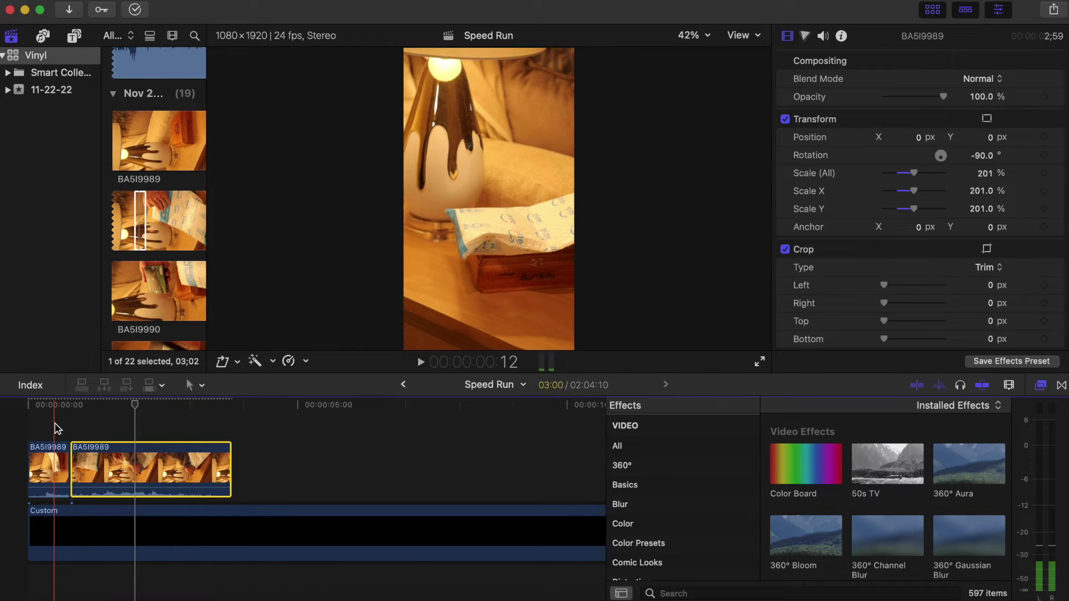
- Trim the second BA5I9989 clip, then split it at about 1:04 and delete the part after the cut, leaving 9 frames
drag(229, 452, 106, 451)
key(BackSpace)
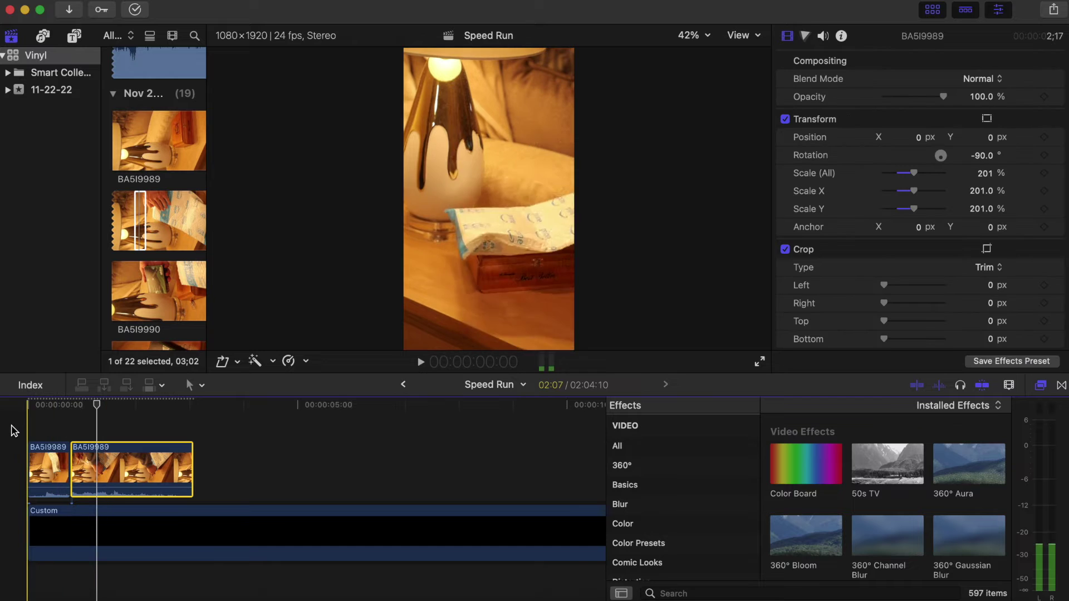
key(space)
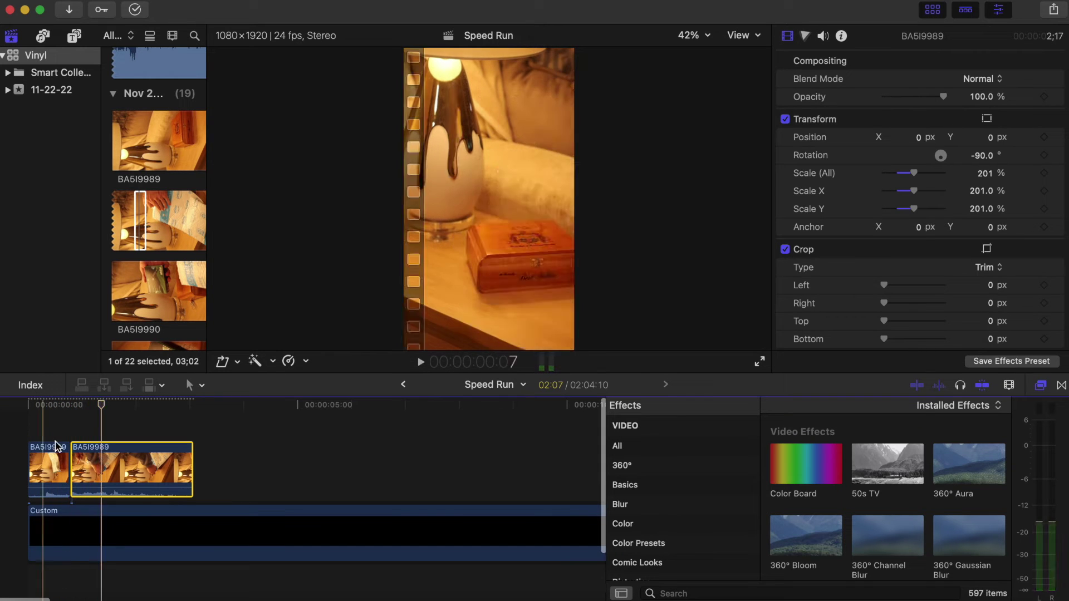
key(super+b)
click(125, 475)
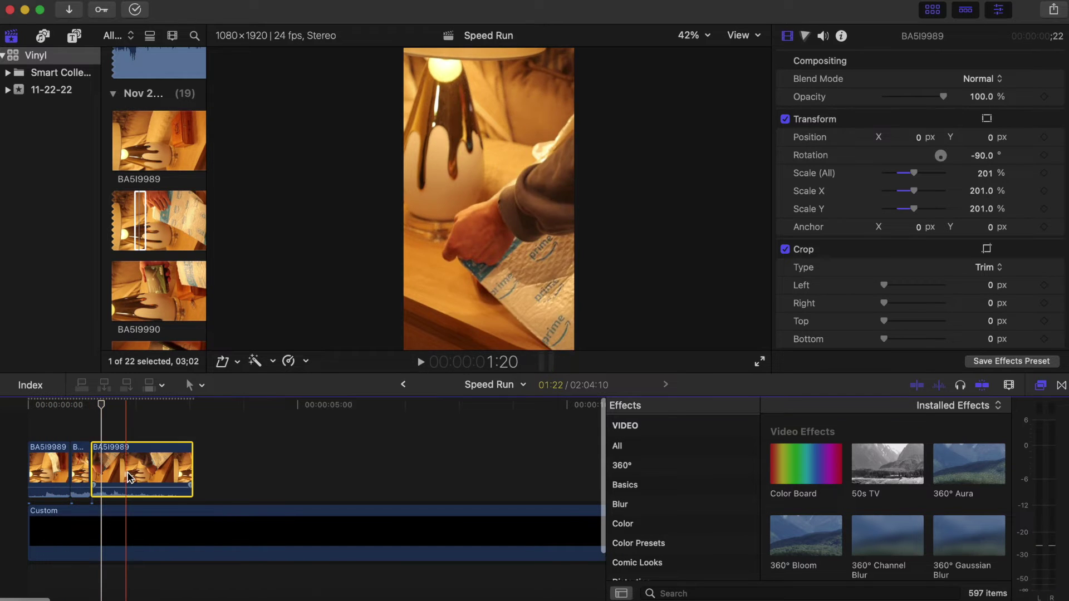
key(BackSpace)
- Shorten the first BA5I9989 clip to about 10 frames with the second clip directly after it, and play both
drag(29, 468, 63, 474)
click(12, 459)
key(space)
key(space)
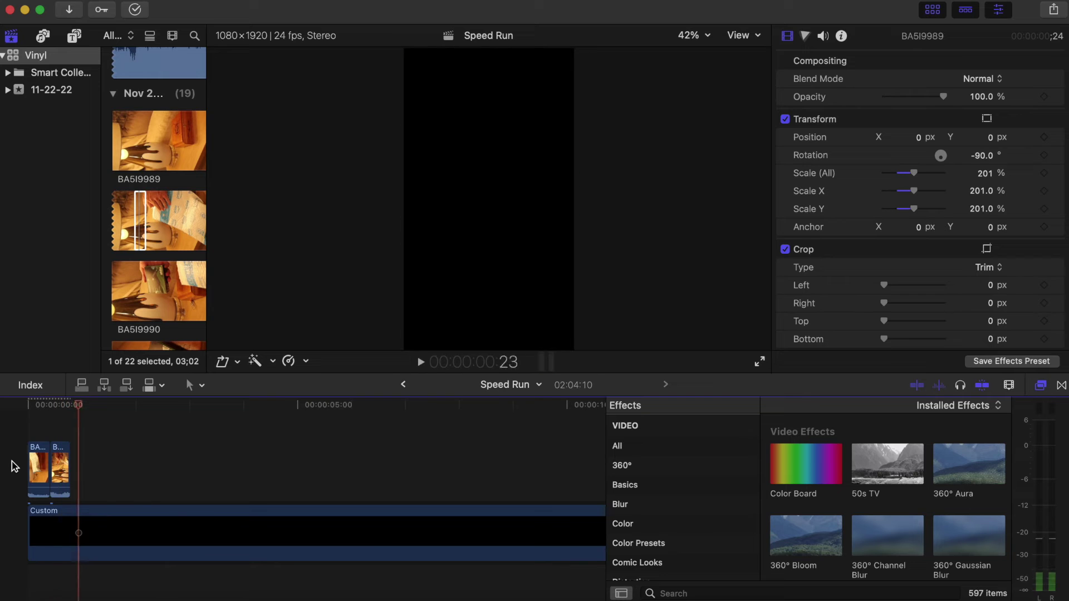
- Add a 1;54 range of BA5I9989 showing the Ortofon box after the second clip and paste the -90° rotation and 201% scale
scroll(170, 234, down, 2)
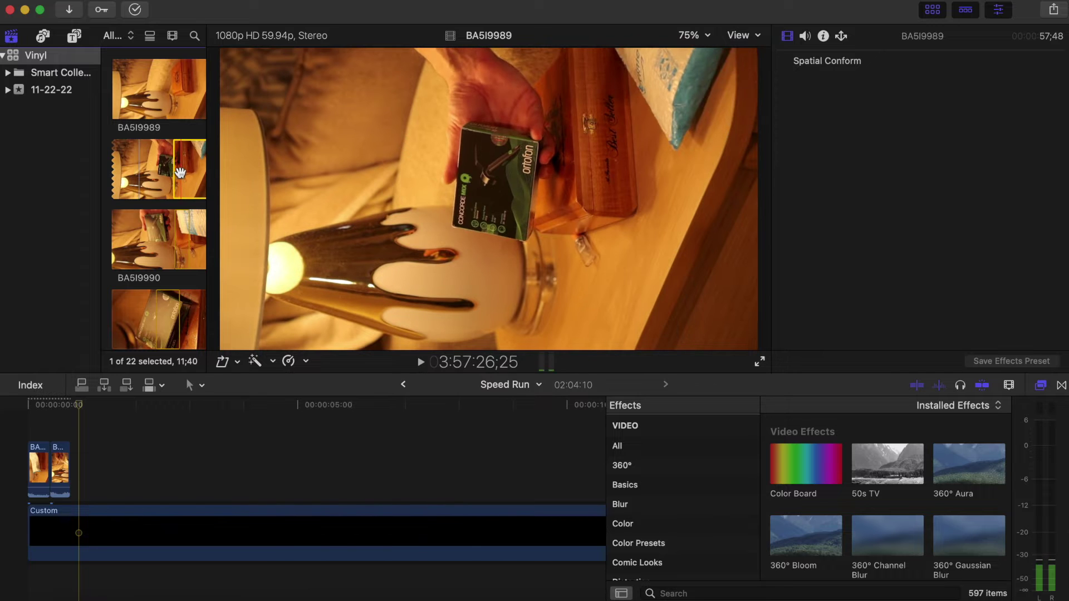
drag(178, 170, 69, 432)
click(114, 471)
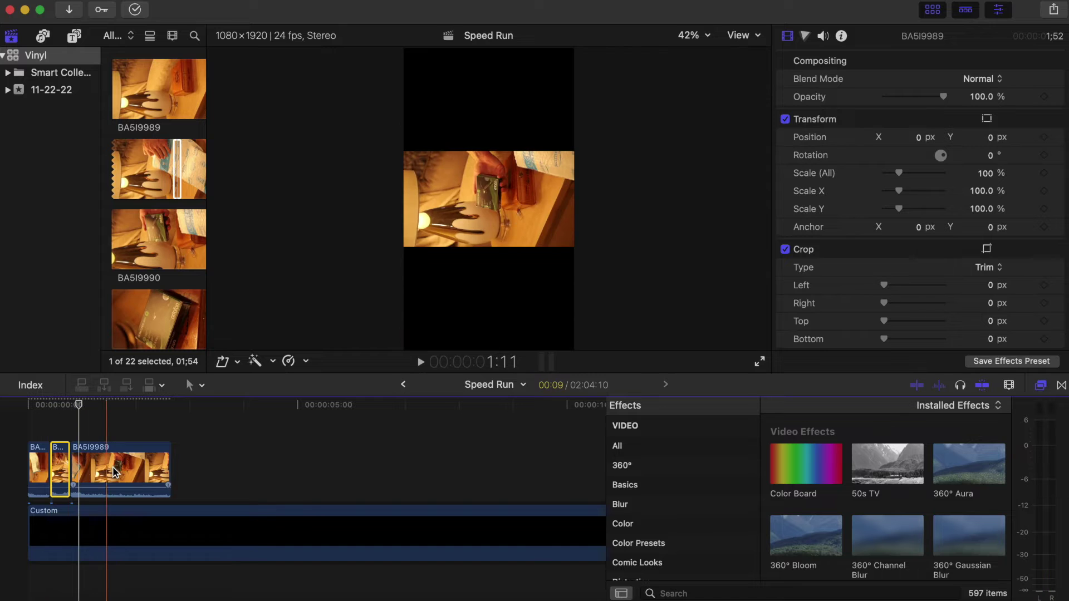
key(super+shift+v)
key(Return)
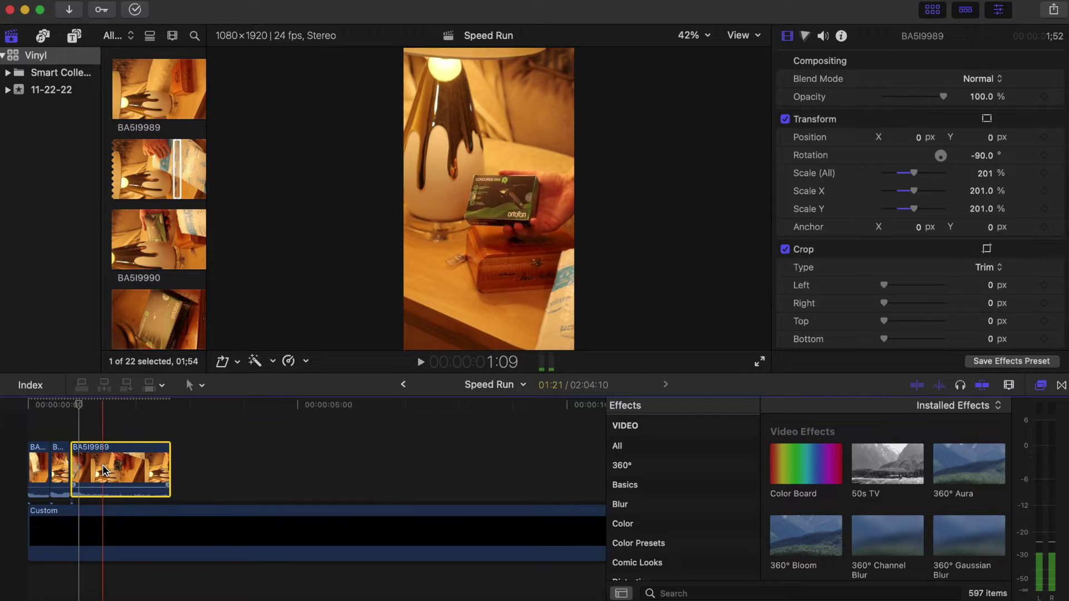
- Split the third BA5I9989 clip at 1:11 and delete the excess, keeping a 16-frame piece
key(space)
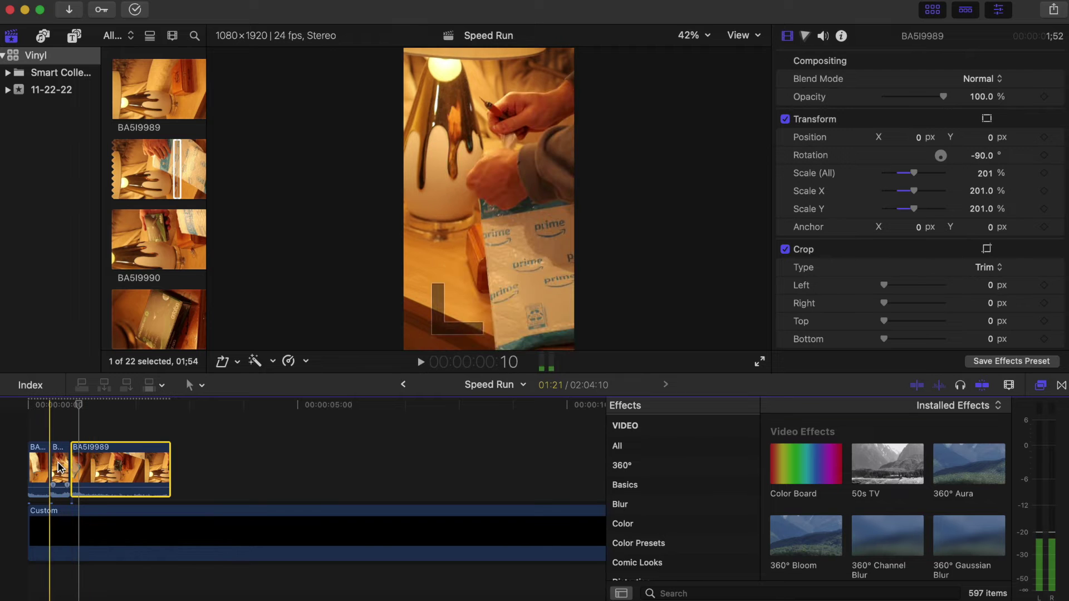
key(space)
key(super+b)
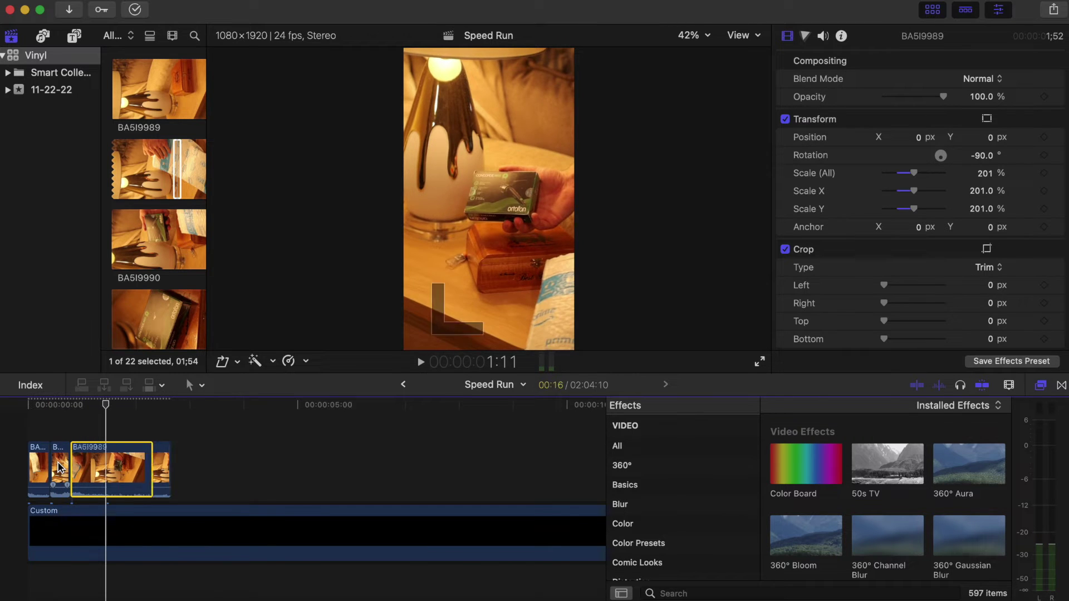
key(BackSpace)
- Add a 1;00 range of BA5I9990 directly after the third BA5I9989 clip and paste the -90° rotation and 201% scale onto it
scroll(152, 230, down, 3)
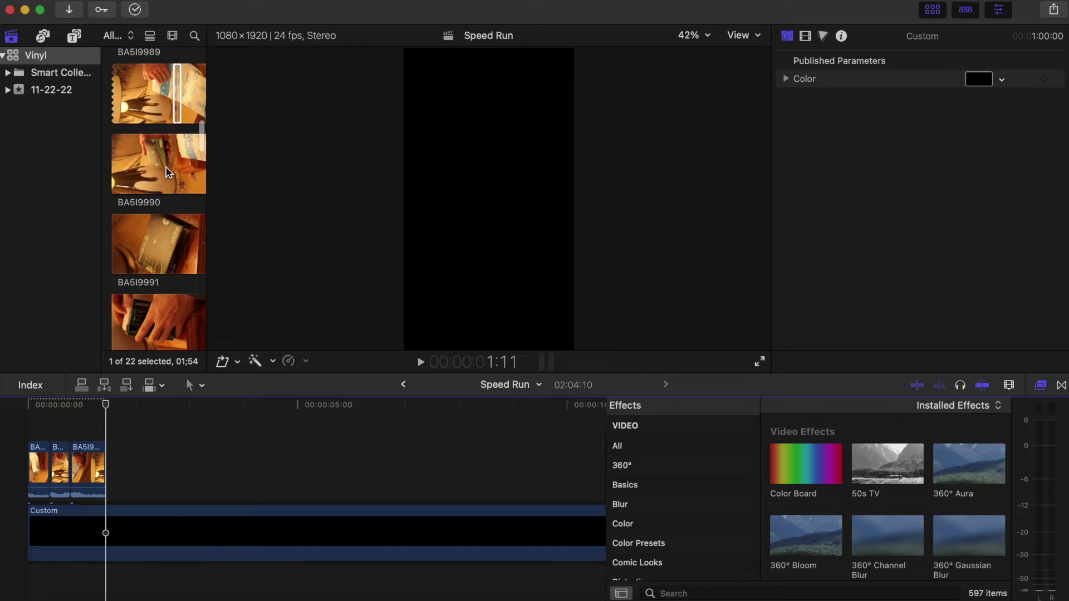
drag(170, 166, 176, 166)
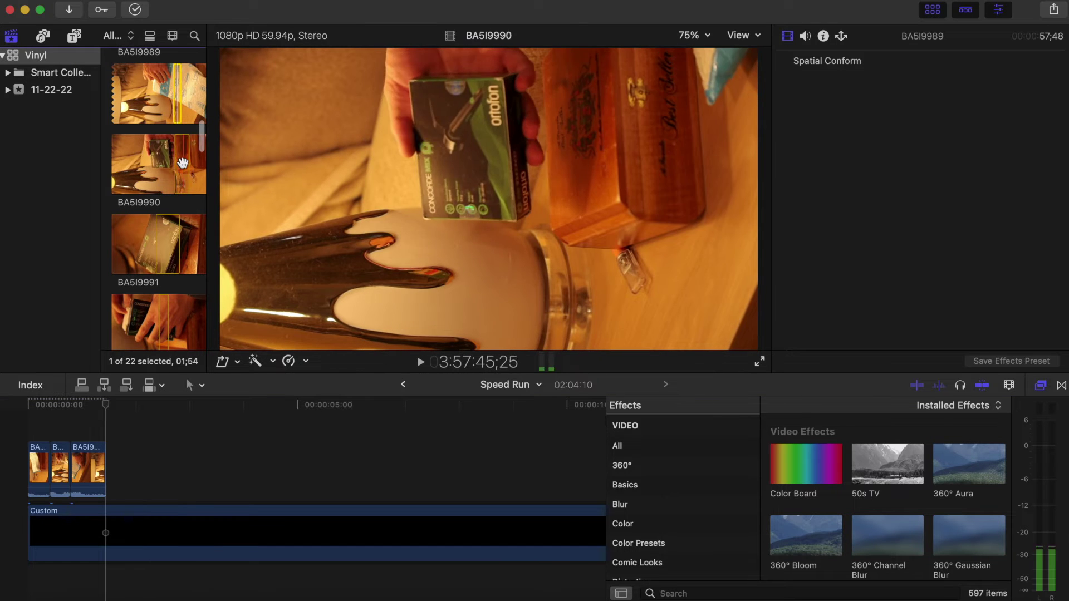
click(182, 166)
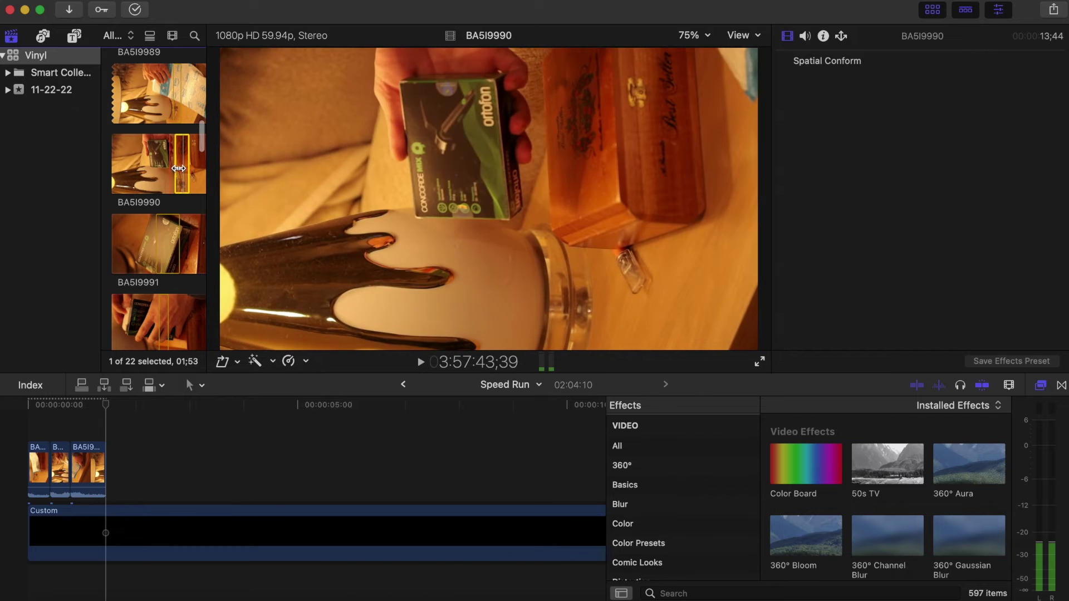
drag(158, 172, 138, 499)
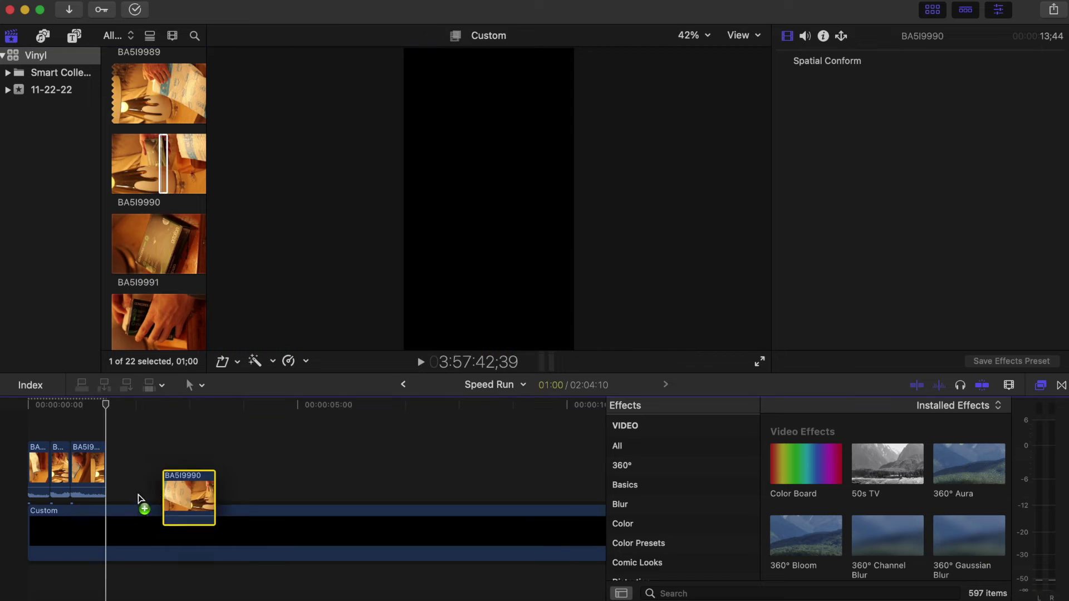
drag(111, 462, 109, 464)
click(88, 466)
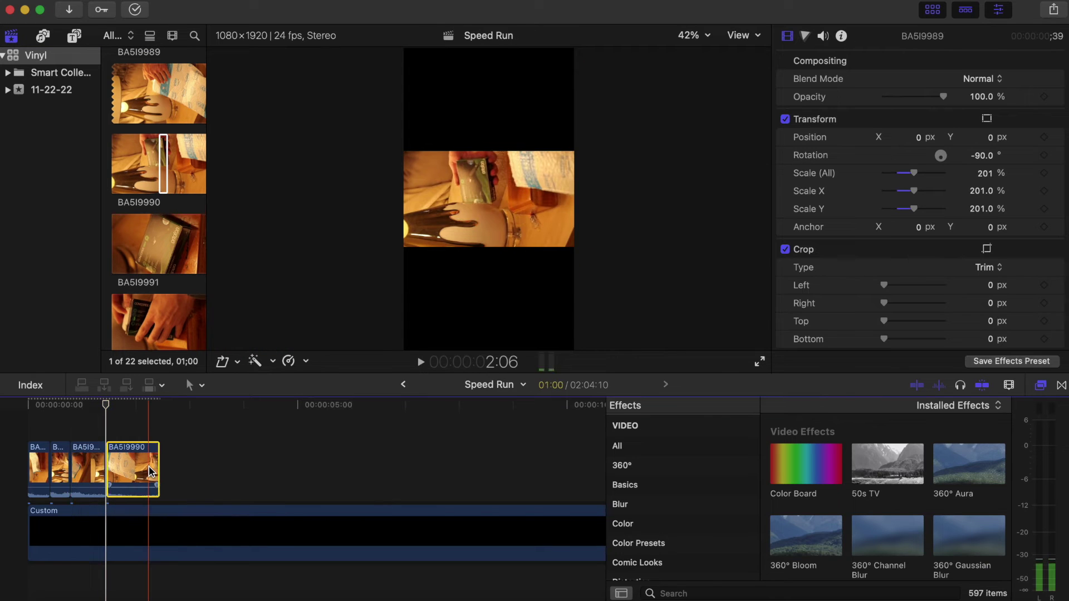
key(alt+super+v)
- Split the third BA5I9989 clip just before 1:00, delete the part after the cut, and extend the remaining piece slightly at its end
scroll(70, 472, up, 5)
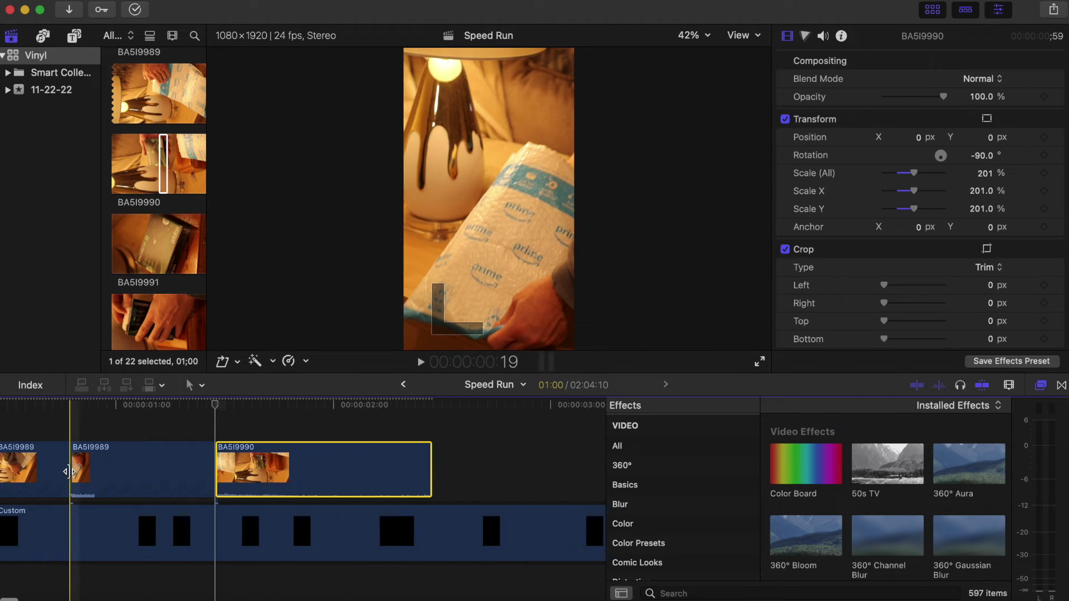
click(117, 420)
click(138, 466)
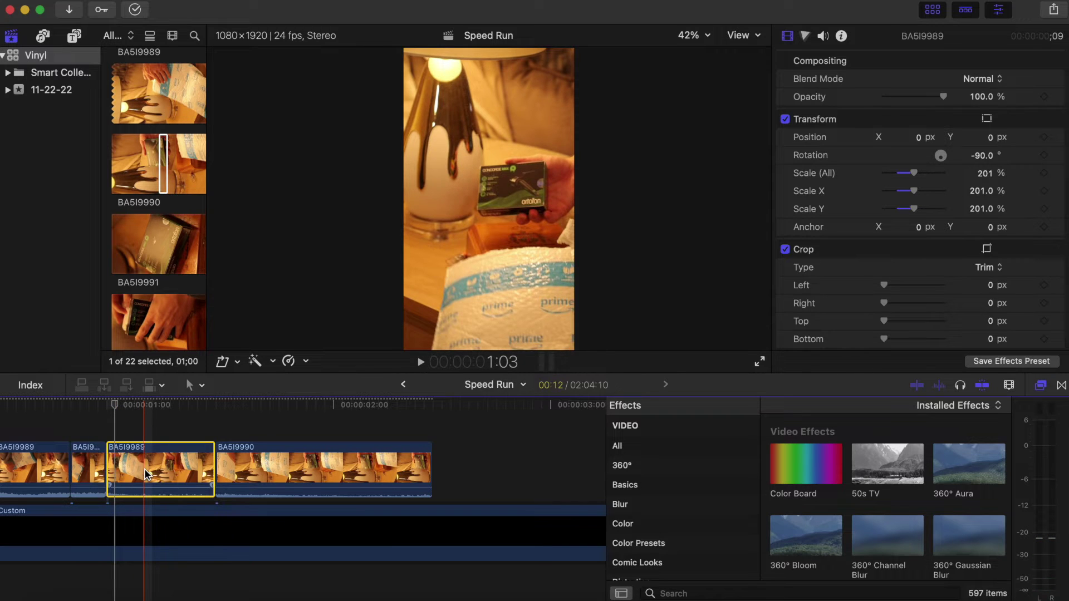
key(Delete)
drag(79, 465, 114, 470)
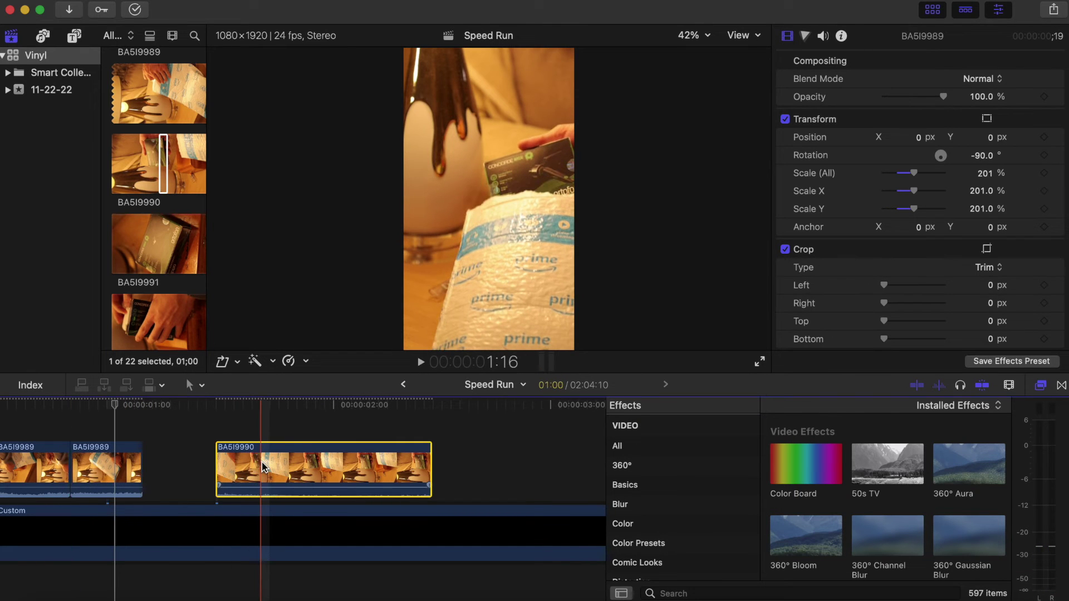
- Place the BA5I9990 clip directly after the third BA5I9989 clip, split it at about 1:08 and delete the later part
drag(264, 467, 196, 464)
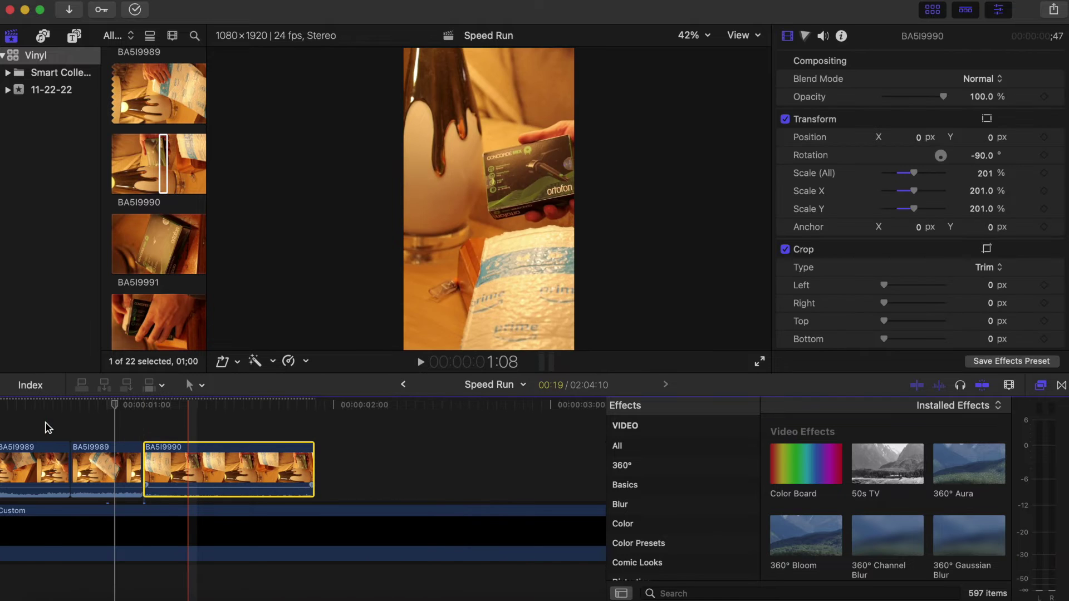
key(space)
key(space)
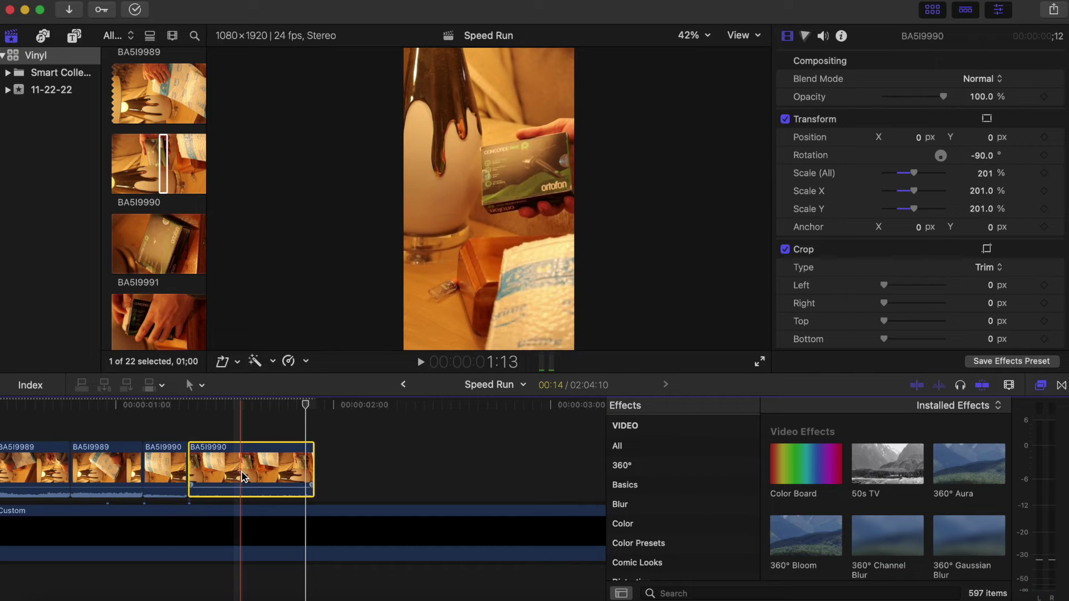
key(BackSpace)
- Lengthen the third BA5I9989 clip and the BA5I9990 clip after it to about 10 frames each, and play the sequence
mouse_move(169, 467)
mouse_down()
mouse_move(189, 466)
mouse_move(157, 467)
mouse_up()
click(140, 466)
key(space)
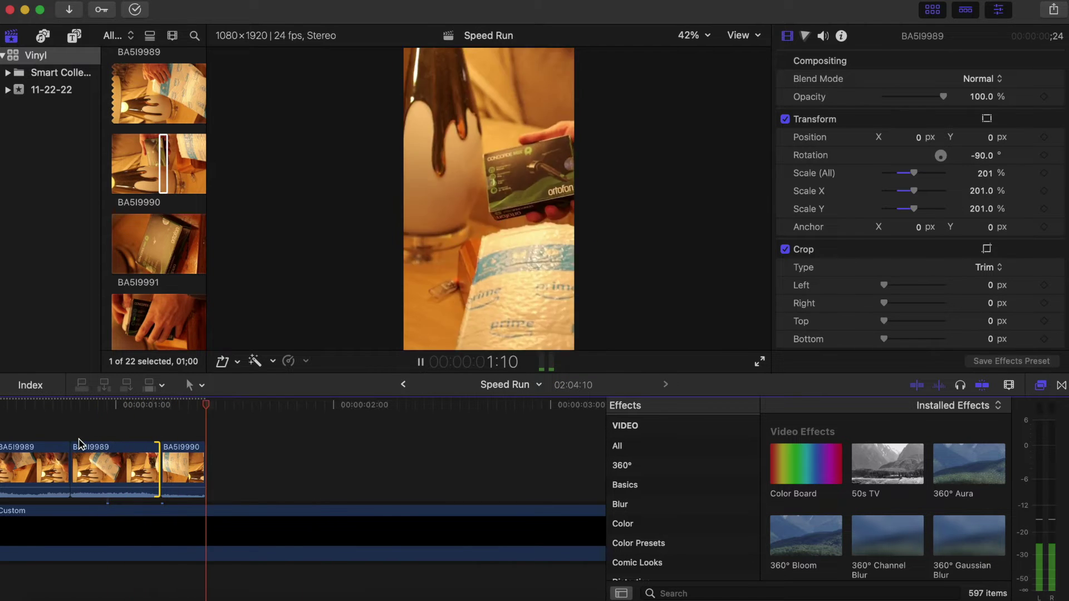
key(space)
drag(204, 462, 254, 462)
key(space)
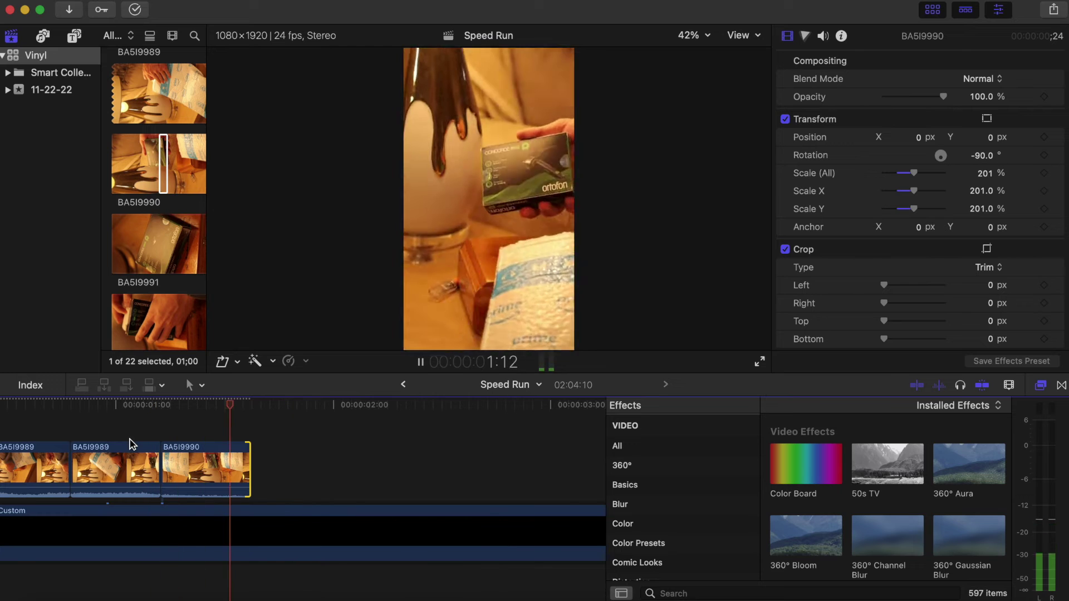
- Add a 1;07 range of BA5I9991 directly after the BA5I9990 clip and paste the -90° rotation and 201% scale onto it
scroll(158, 183, down, 2)
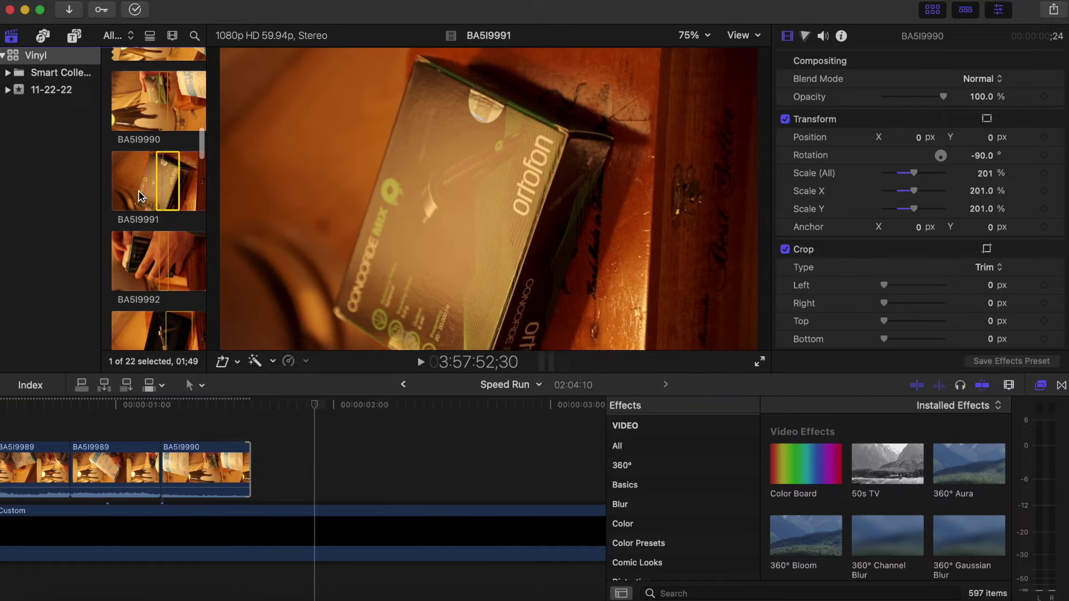
drag(135, 189, 254, 449)
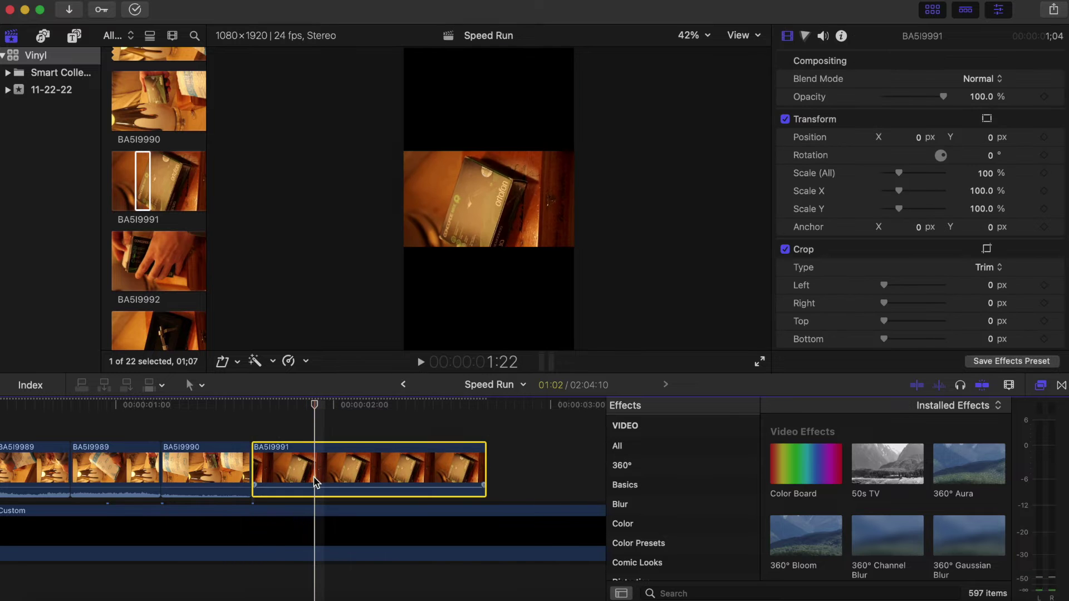
key(super+shift+v)
key(Return)
- Play the BA5I9991 clip and turn on Stabilization for it
key(space)
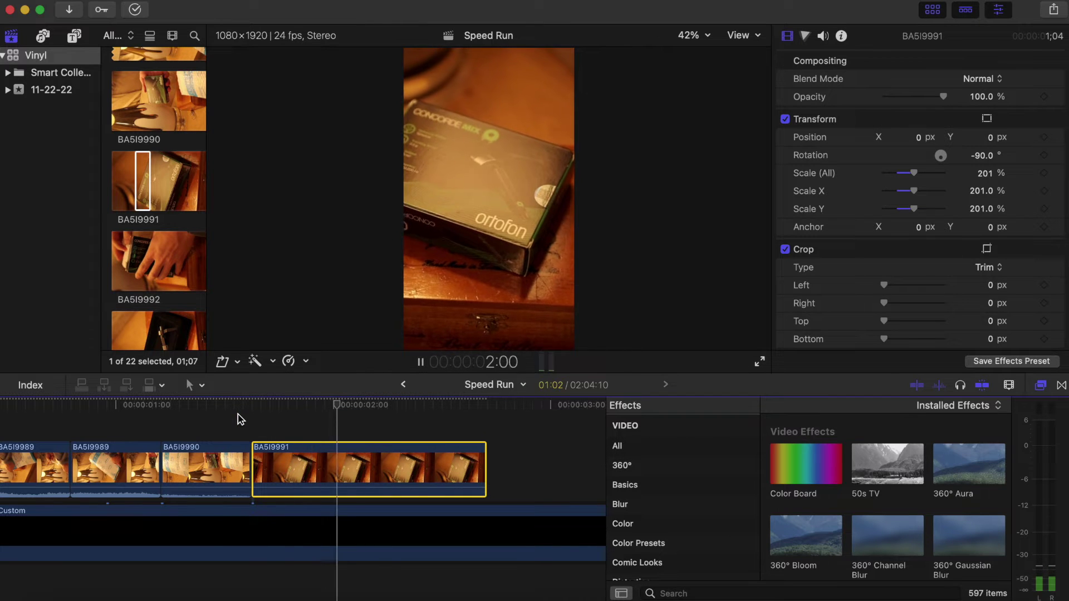
key(space)
click(361, 410)
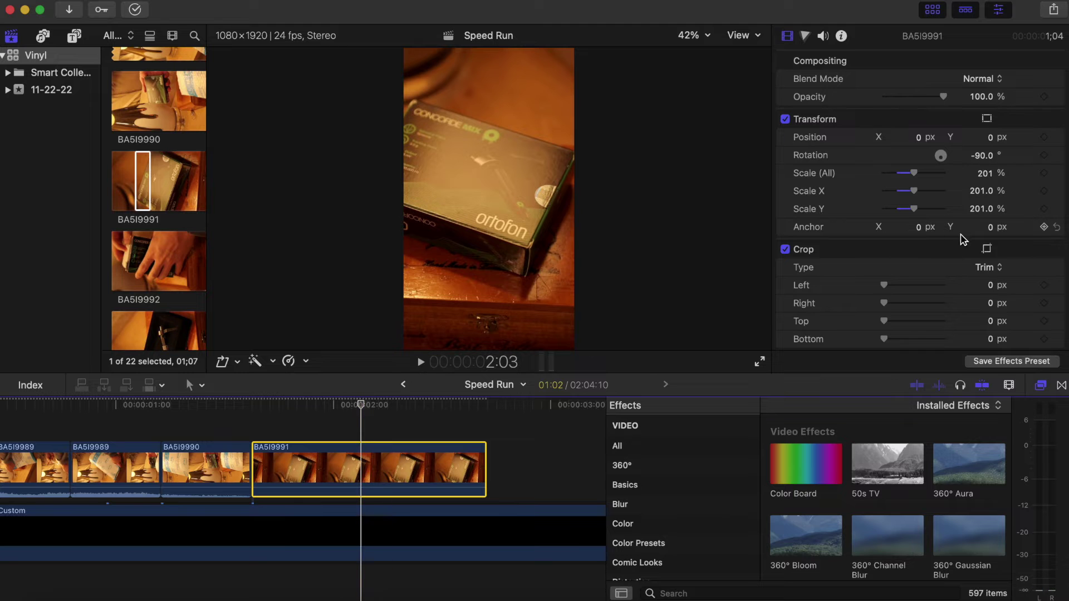
scroll(964, 240, down, 5)
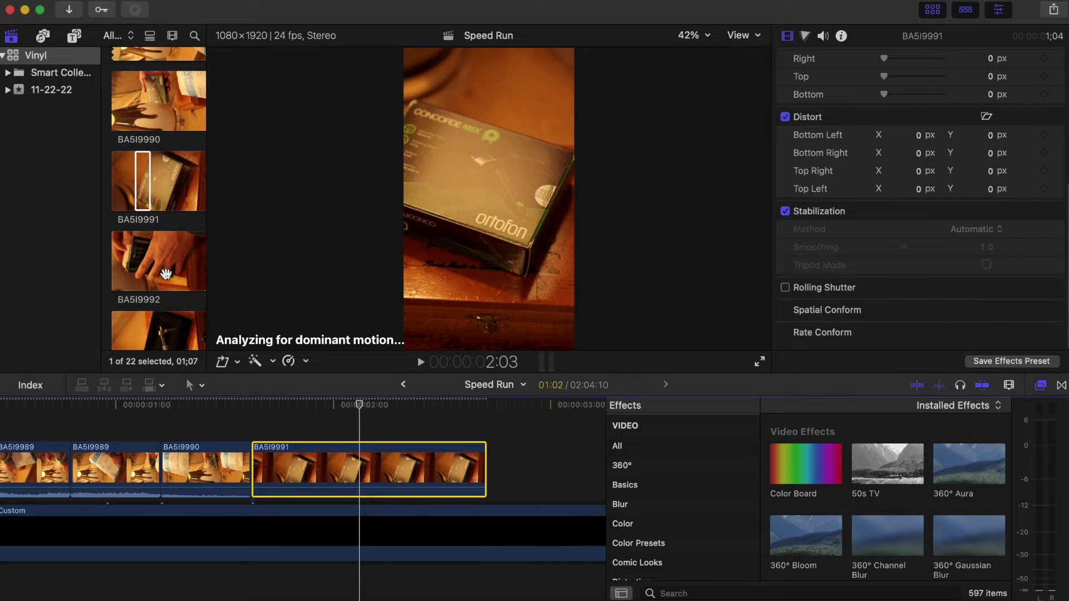
- Try a 1;12 range of BA5I9993 directly after the BA5I9991 clip
scroll(166, 273, down, 3)
scroll(146, 262, down, 2)
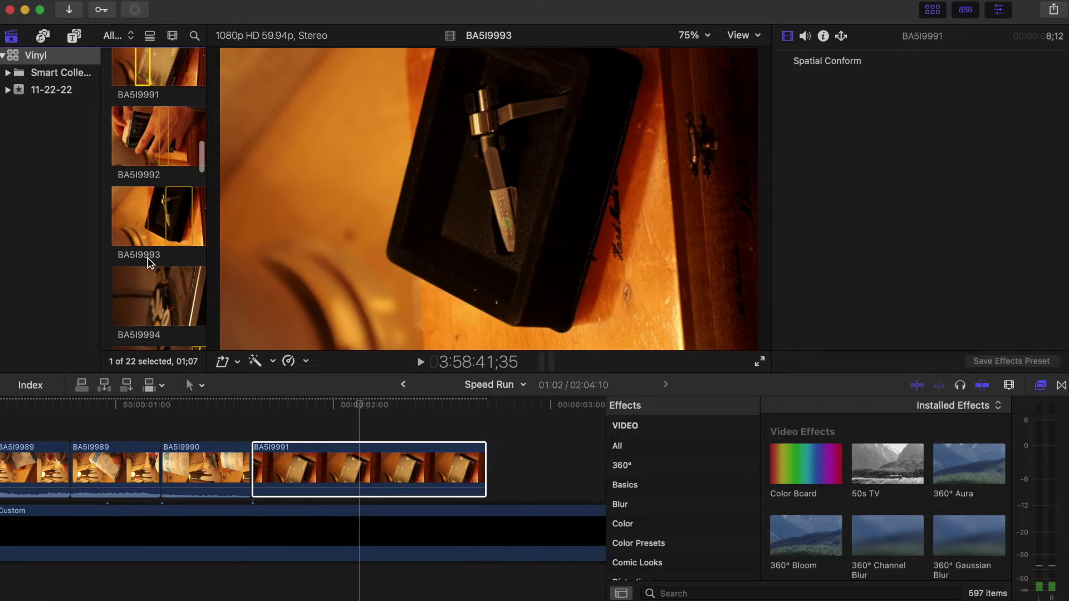
drag(128, 216, 492, 448)
key(super+minus)
key(super+minus)
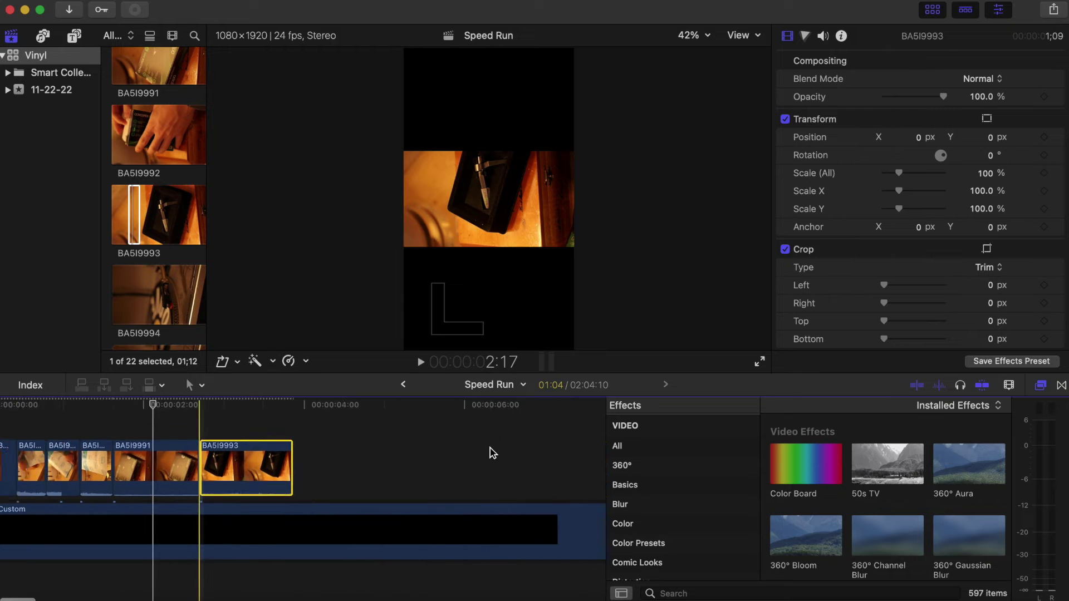
scroll(489, 451, right, 2)
- Paste the -90° rotation and 201% scale onto the BA5I9993 clip, play it, and delete the clip
click(109, 469)
click(194, 469)
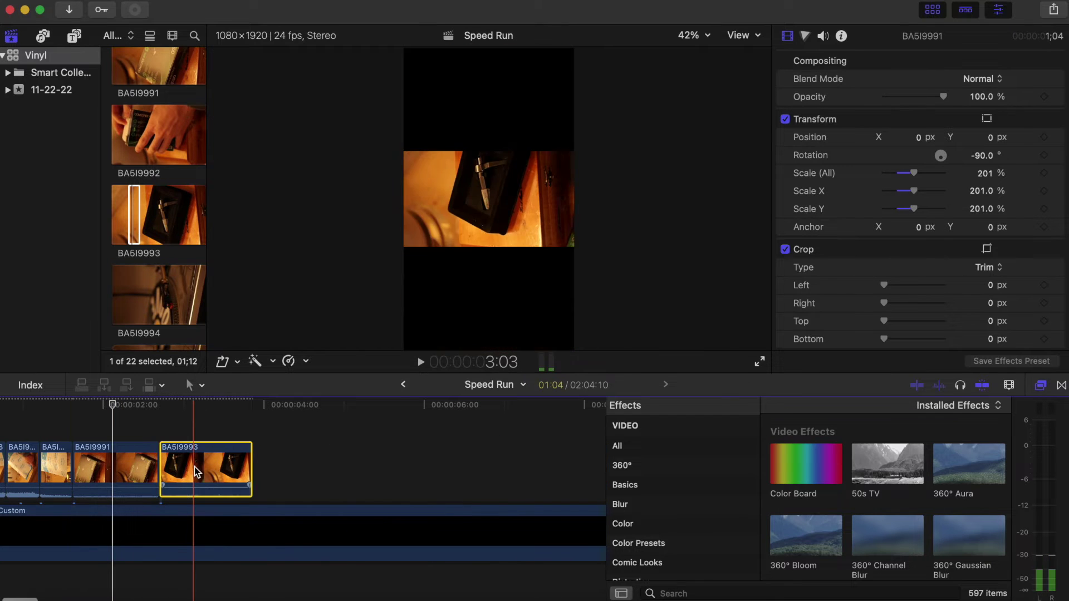
key(shift+super+v)
key(Return)
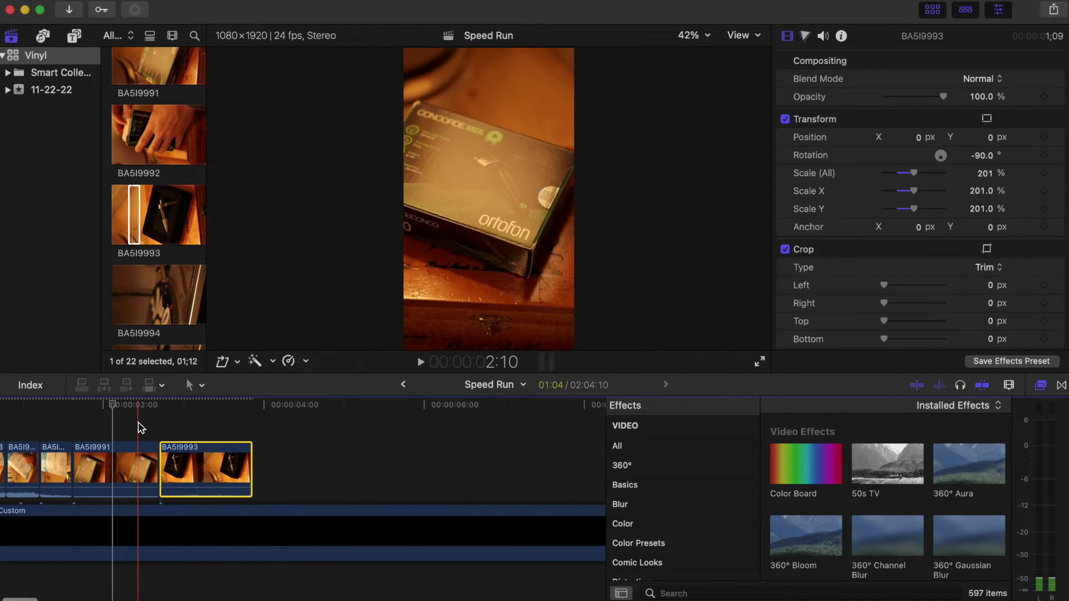
key(space)
key(space)
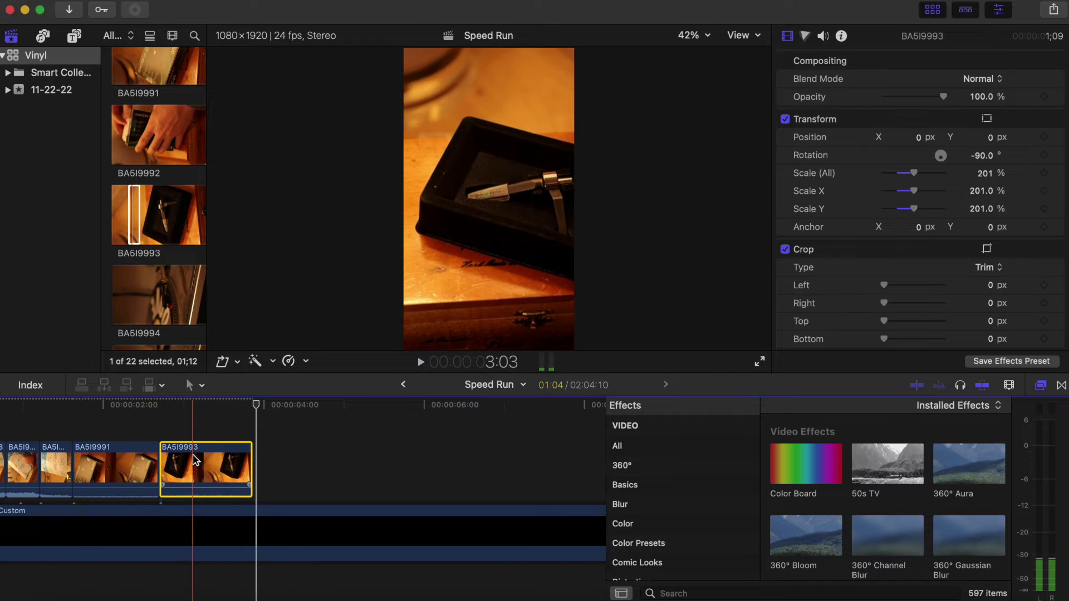
key(Delete)
- Add a 1;02 range of BA5I9993 after the BA5I9991 clip, with -90° rotation, 201% scale and Stabilization turned on
click(173, 228)
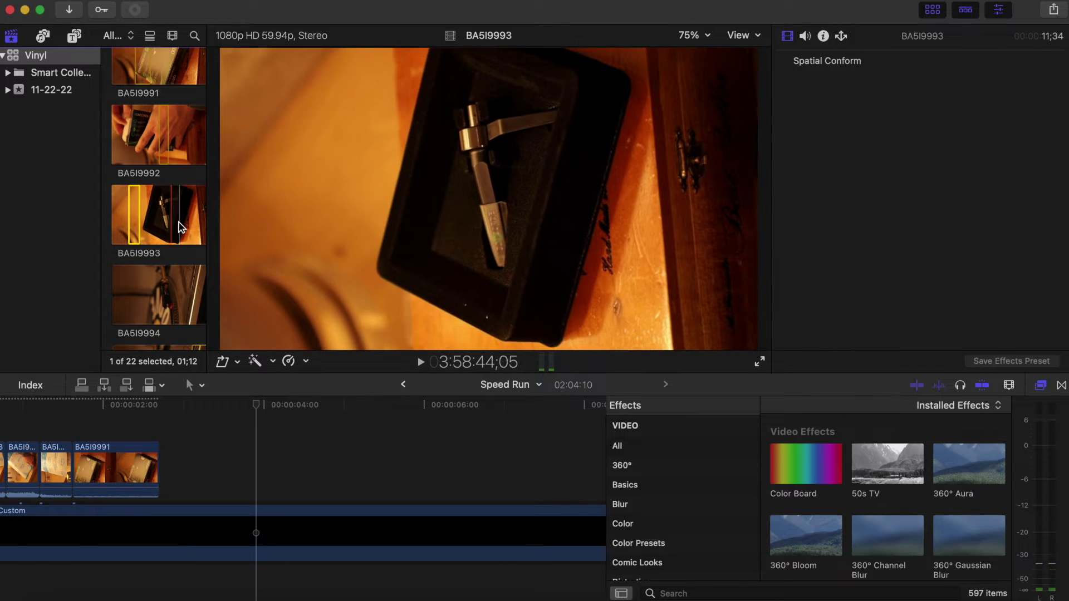
drag(166, 222, 167, 449)
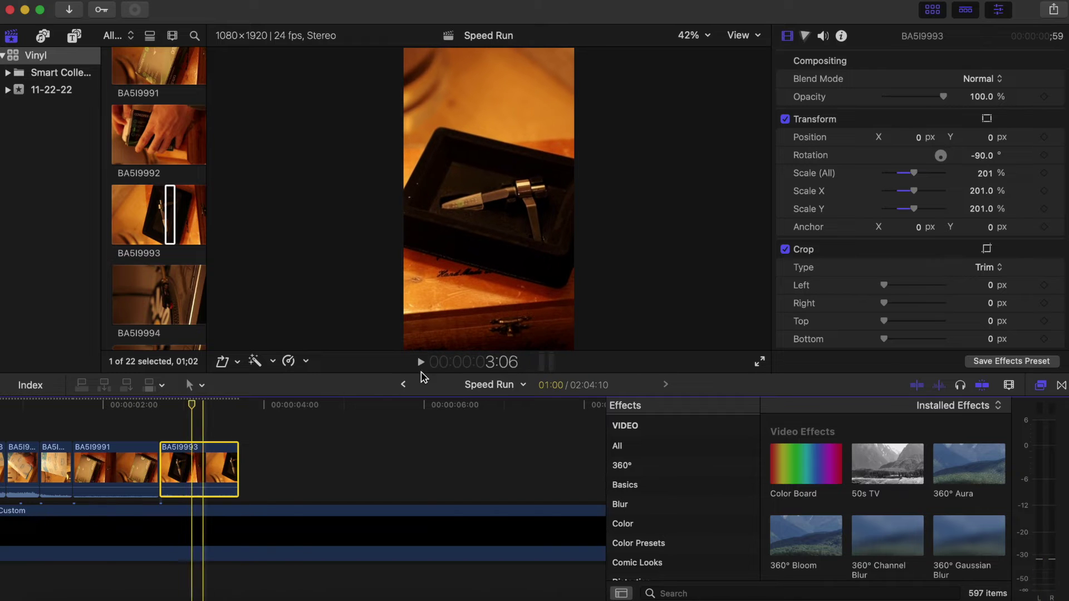
scroll(957, 257, down, 5)
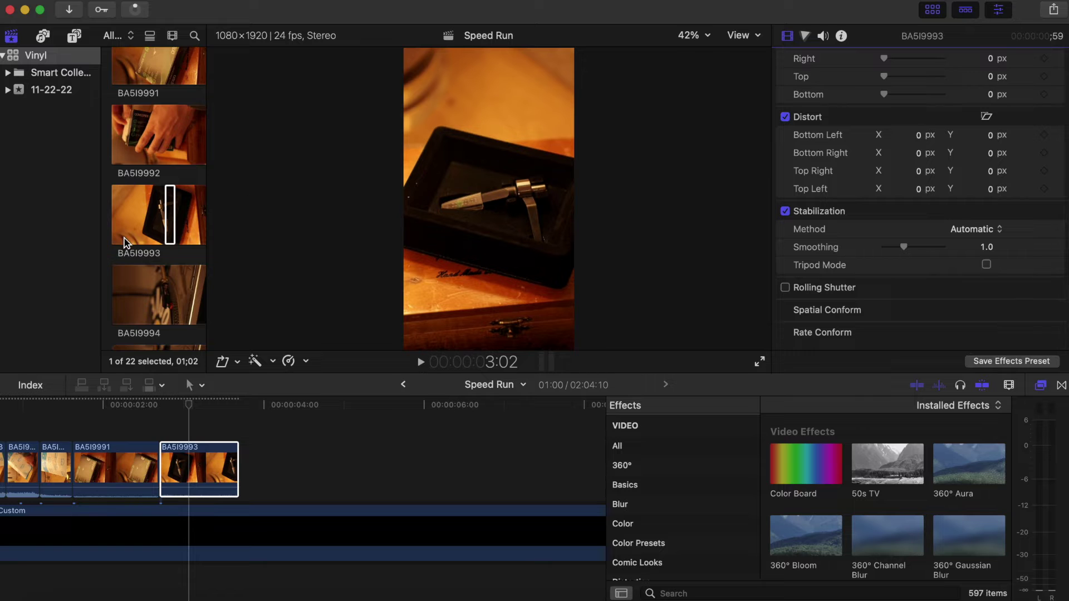
- Add a 2;01 range of BA5I9994 showing the hands at the tonearm directly after the BA5I9993 clip
scroll(177, 186, down, 5)
click(144, 170)
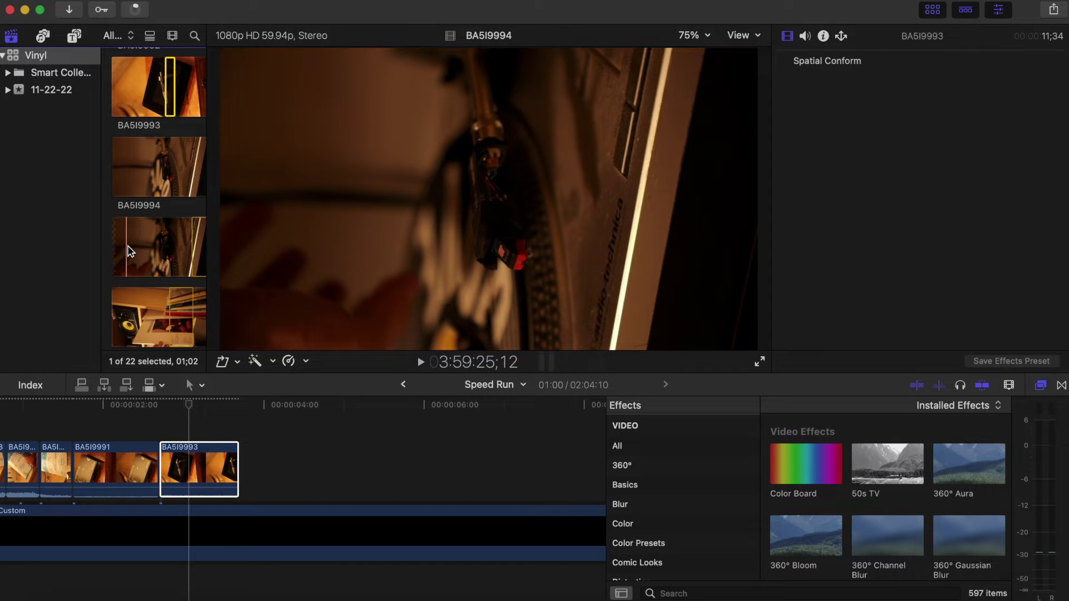
drag(127, 250, 243, 449)
click(303, 475)
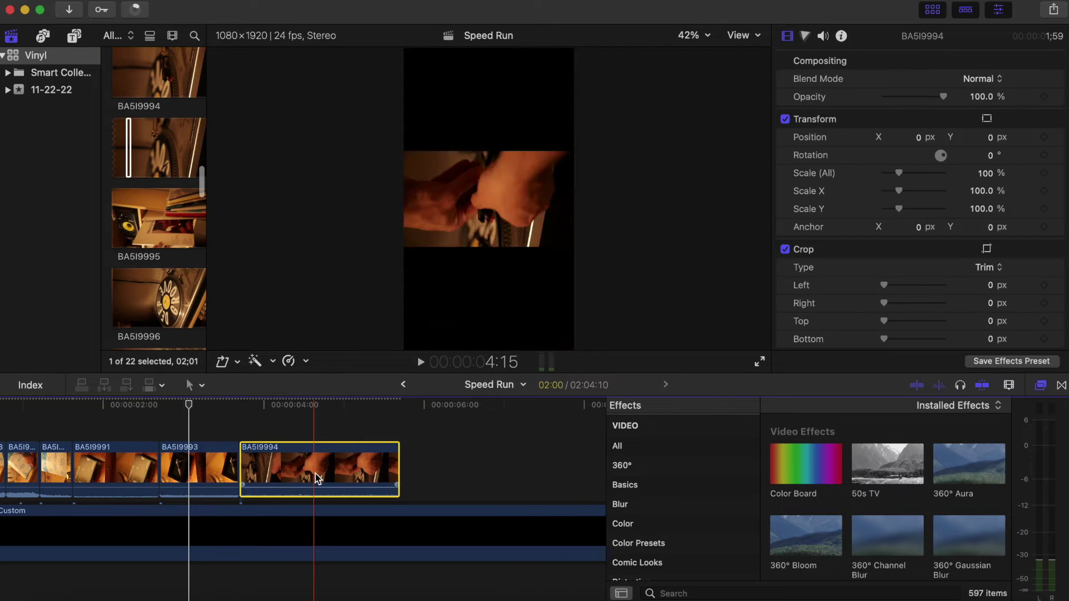
- Paste the -90° rotation and 201% scale onto the BA5I9994 clip and cut off its end, keeping a 1:07 piece
key(super+alt+v)
key(space)
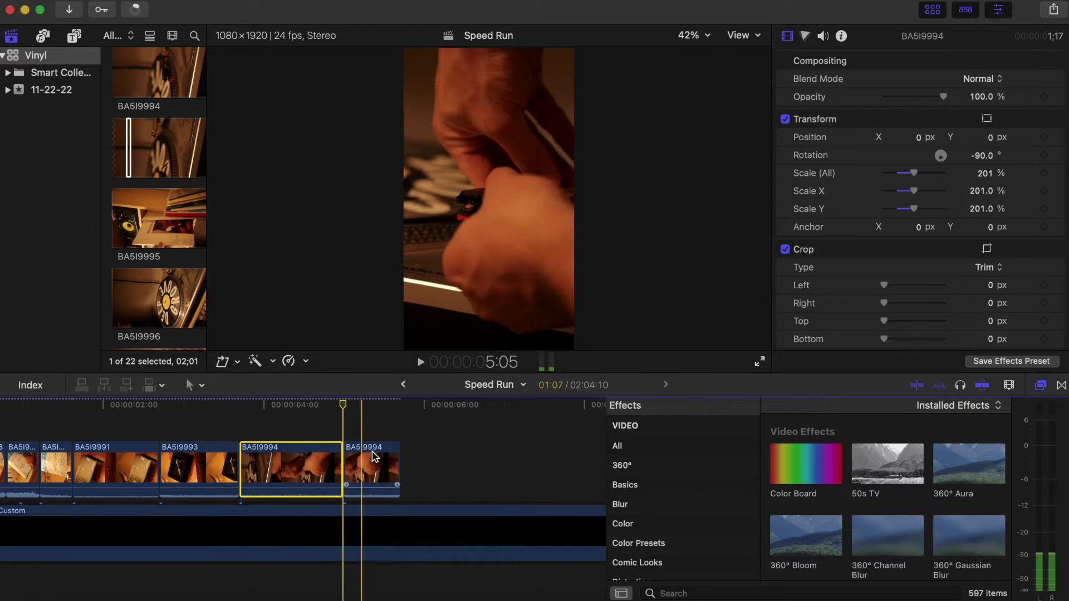
click(381, 457)
- Add a 3;15 range from further into BA5I9994 after the first BA5I9994 clip, with -90° rotation and 201% scale
drag(170, 218, 192, 218)
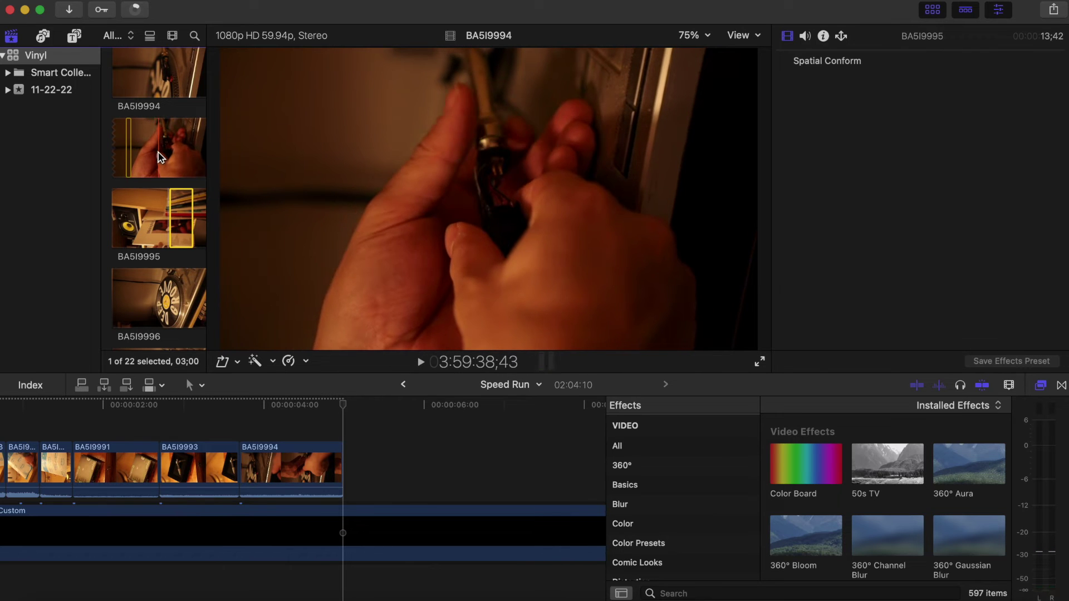
click(163, 153)
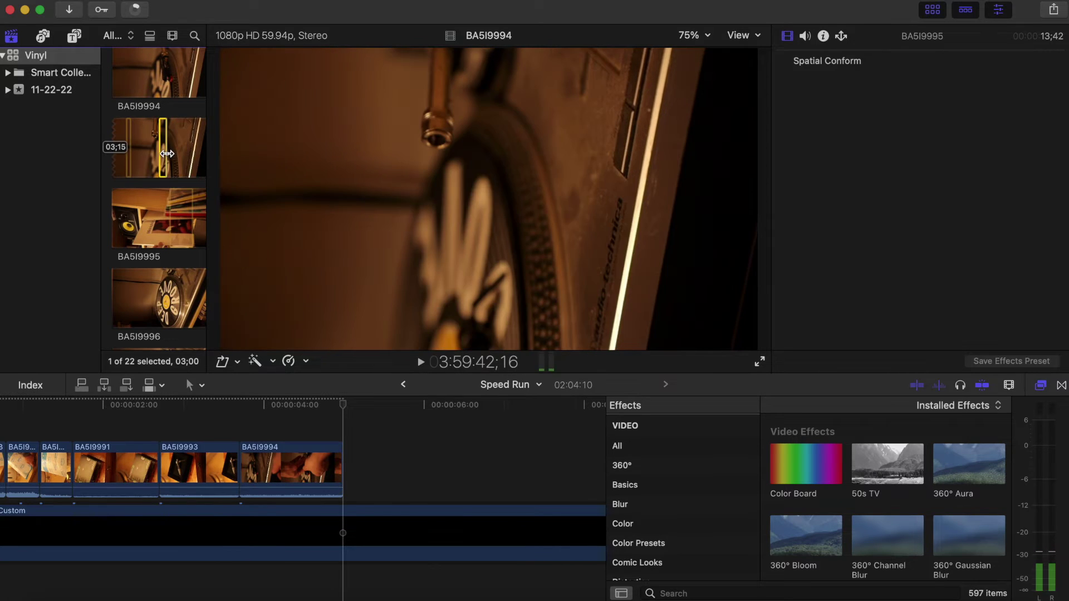
click(355, 422)
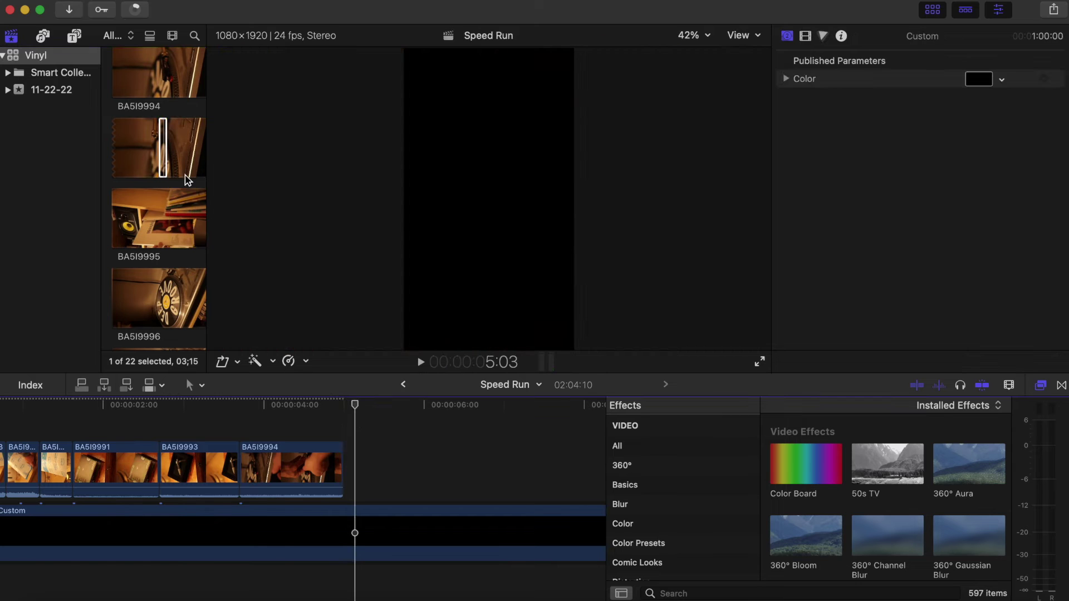
drag(164, 147, 351, 462)
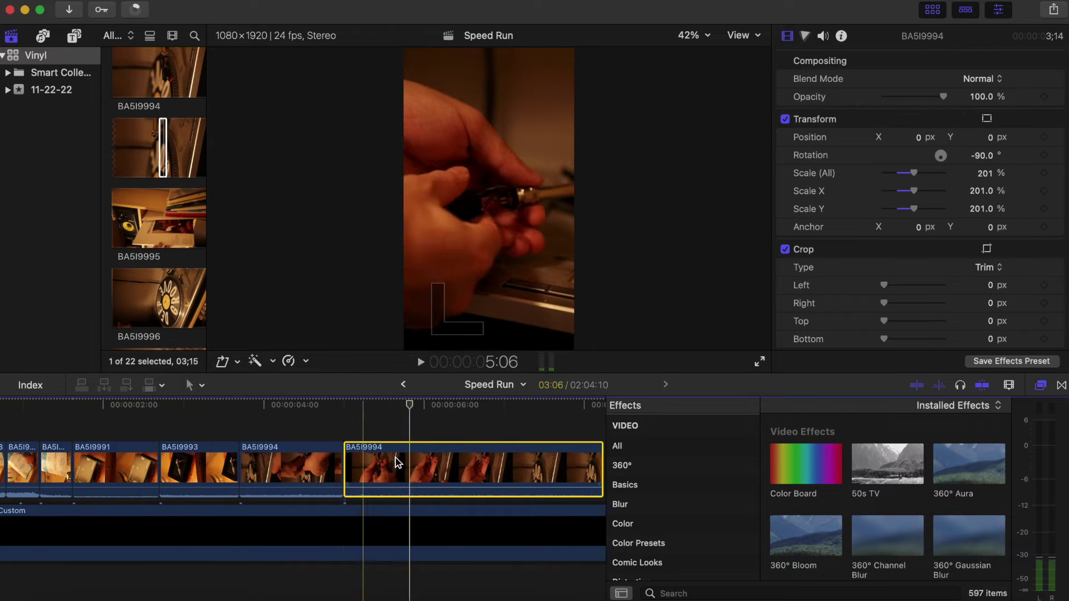
- Cut the second BA5I9994 clip down to 20 frames by deleting its later part, and delete the first BA5I9994 clip
click(458, 463)
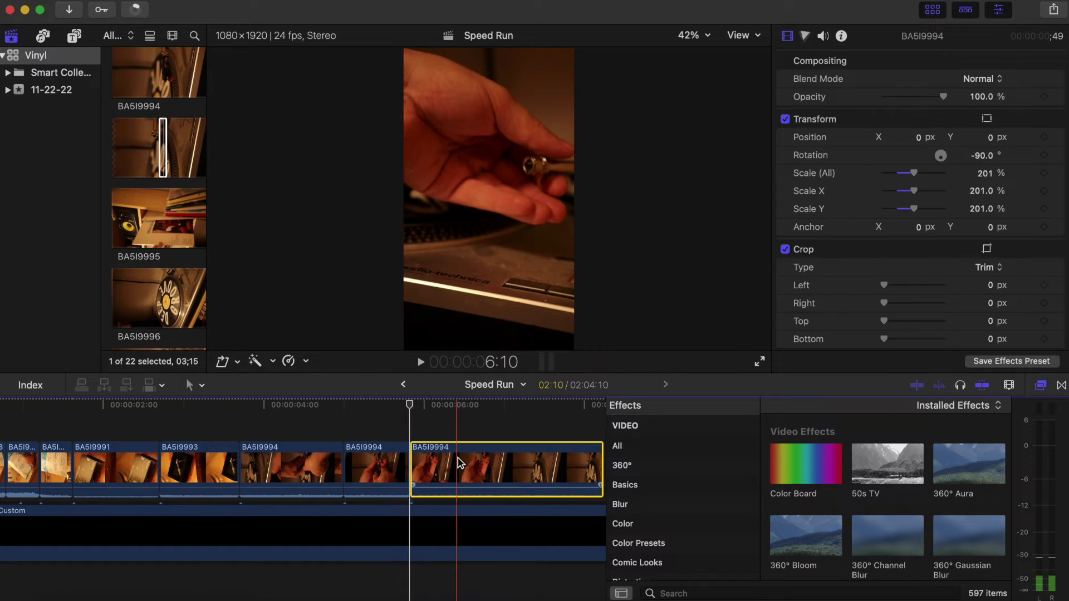
key(Delete)
click(306, 461)
key(Delete)
- Extend the remaining BA5I9994 clip back to the project start, split off its first 10 frames and trim the other piece to 1;09
drag(345, 464, 31, 471)
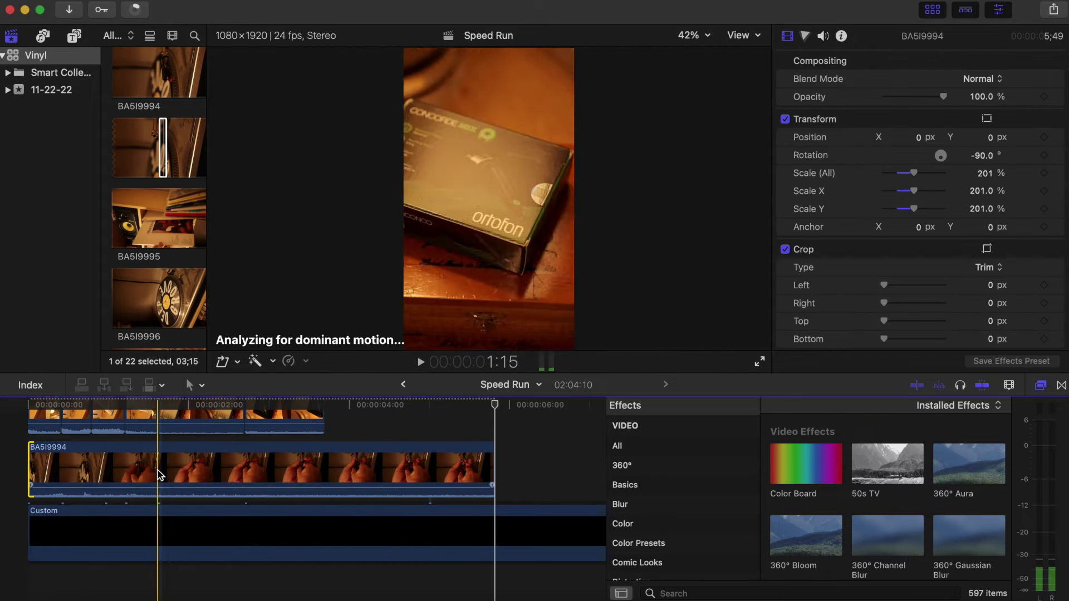
click(65, 475)
key(super+b)
click(158, 477)
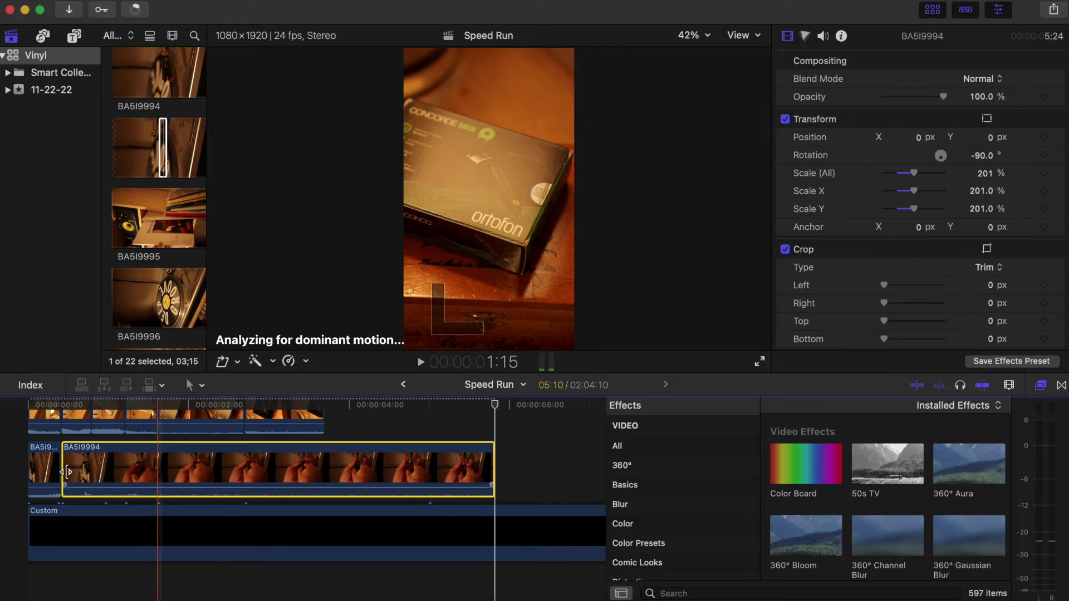
drag(67, 473, 403, 472)
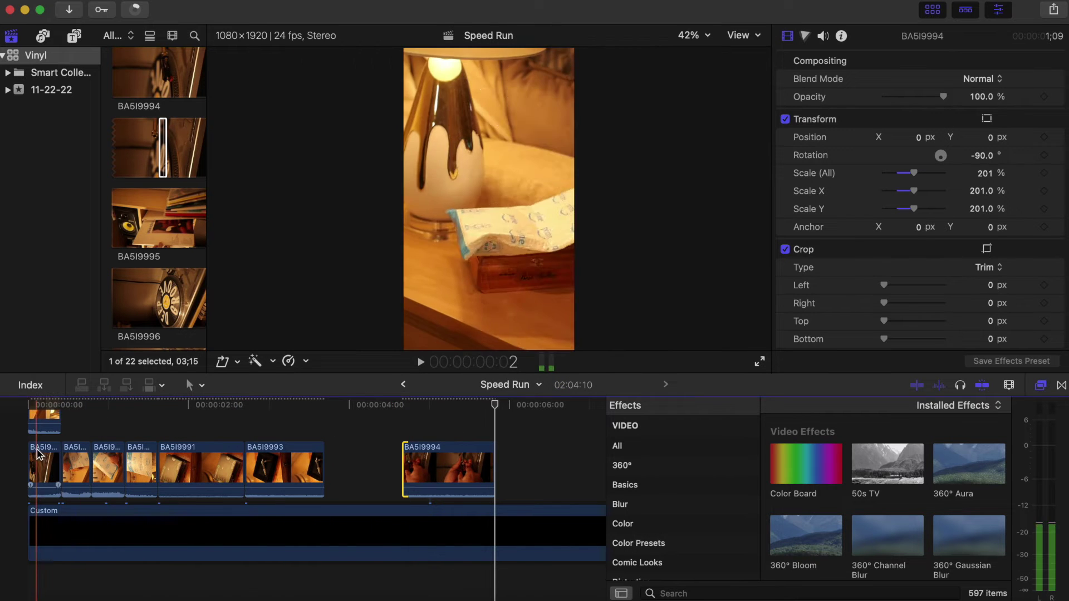
- Move the 10-frame BA5I9994 piece directly after the BA5I9993 clip and play it back
drag(38, 454, 314, 427)
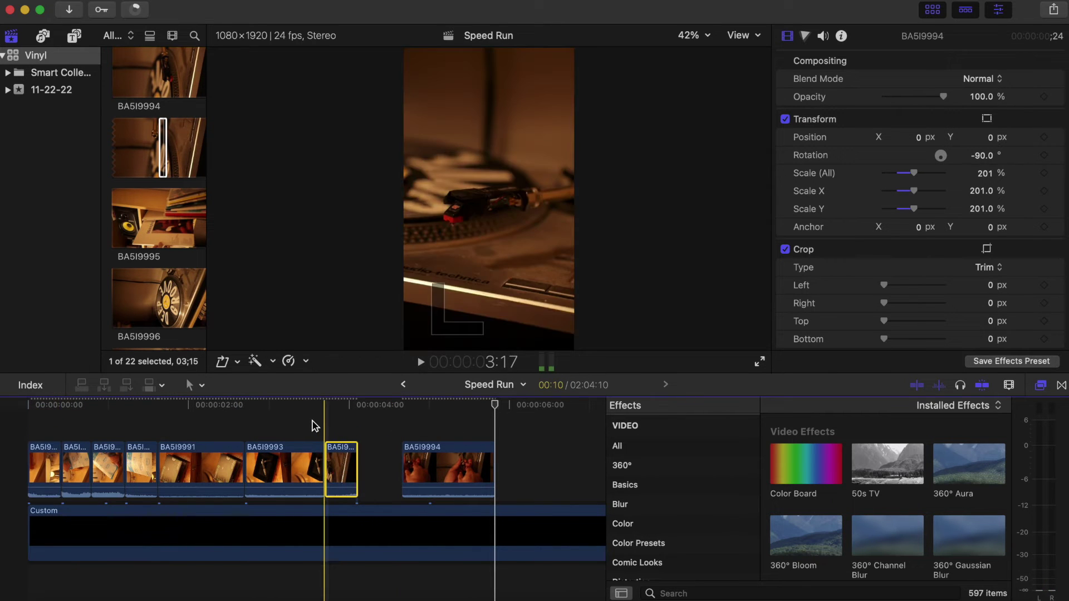
key(space)
key(space)
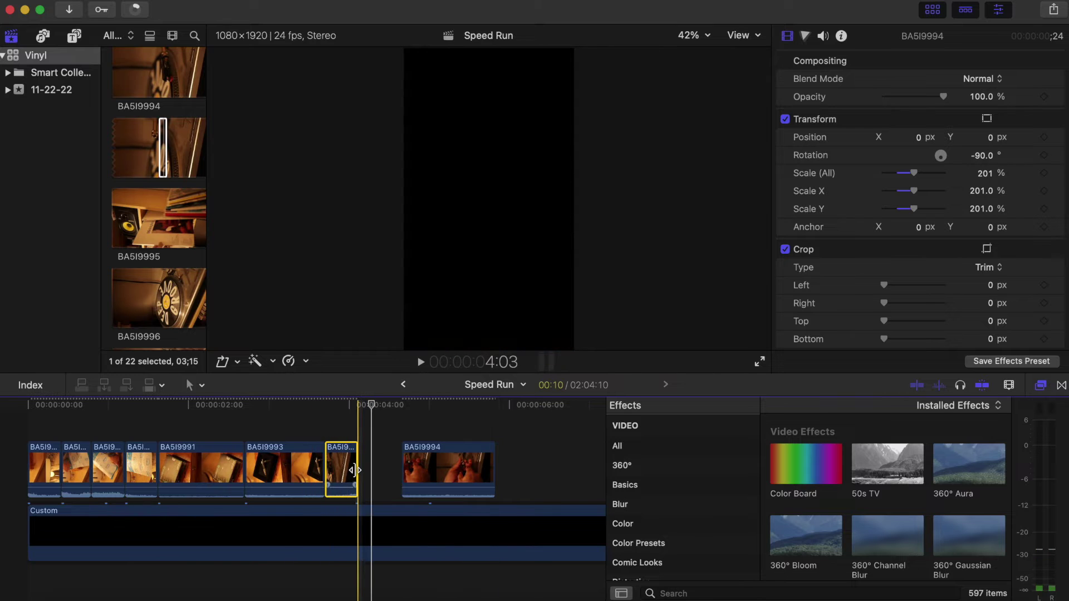
- Lengthen the 10-frame BA5I9994 piece to 2;54, delete its first 23 frames and place the remainder directly after BA5I9993
drag(354, 471, 557, 474)
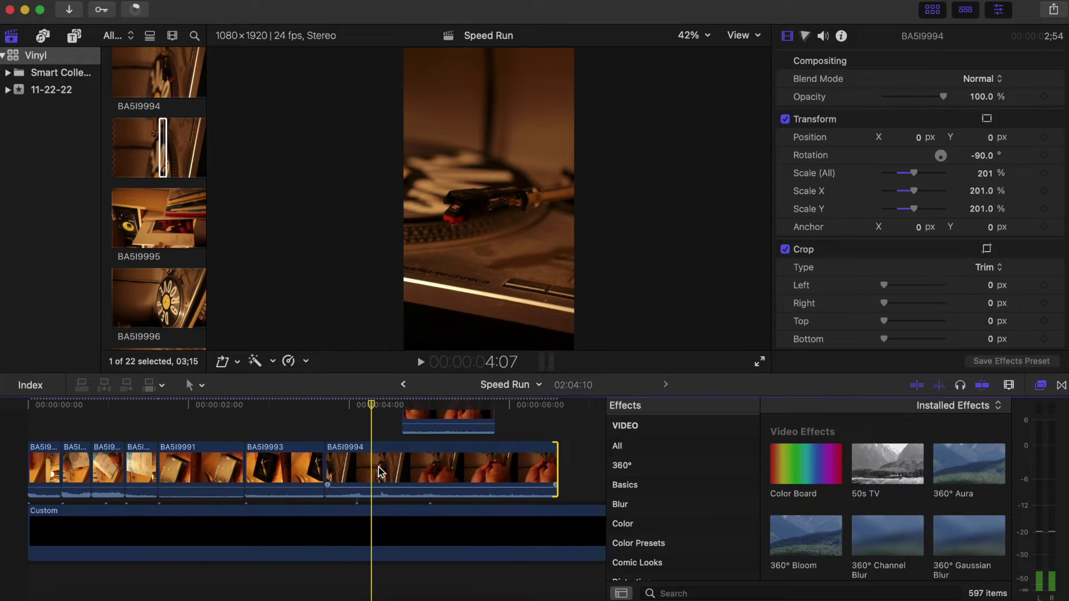
click(395, 471)
key(super+b)
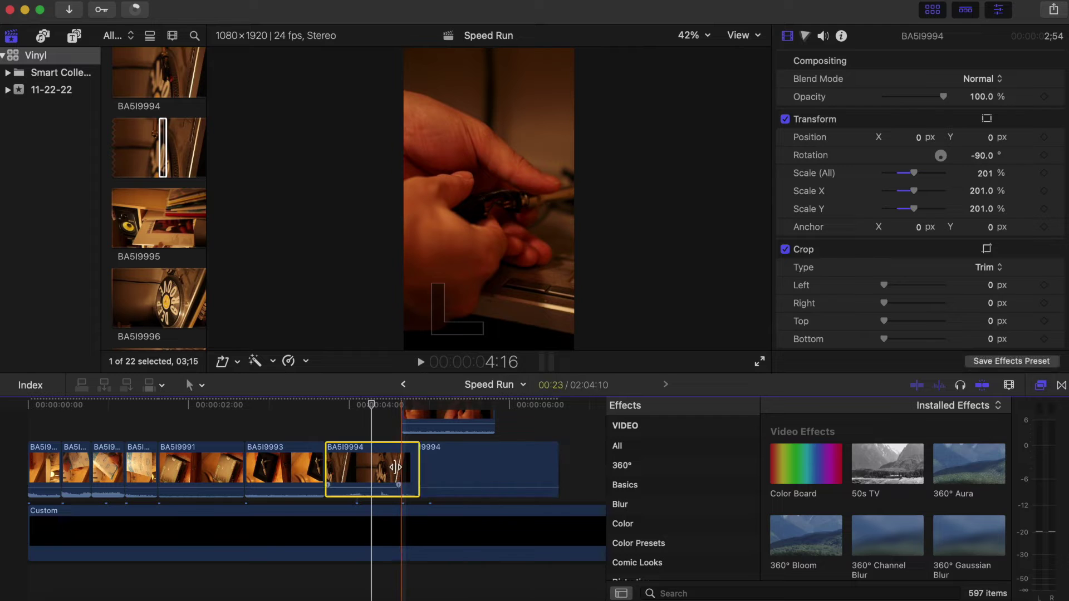
key(BackSpace)
drag(492, 460, 346, 478)
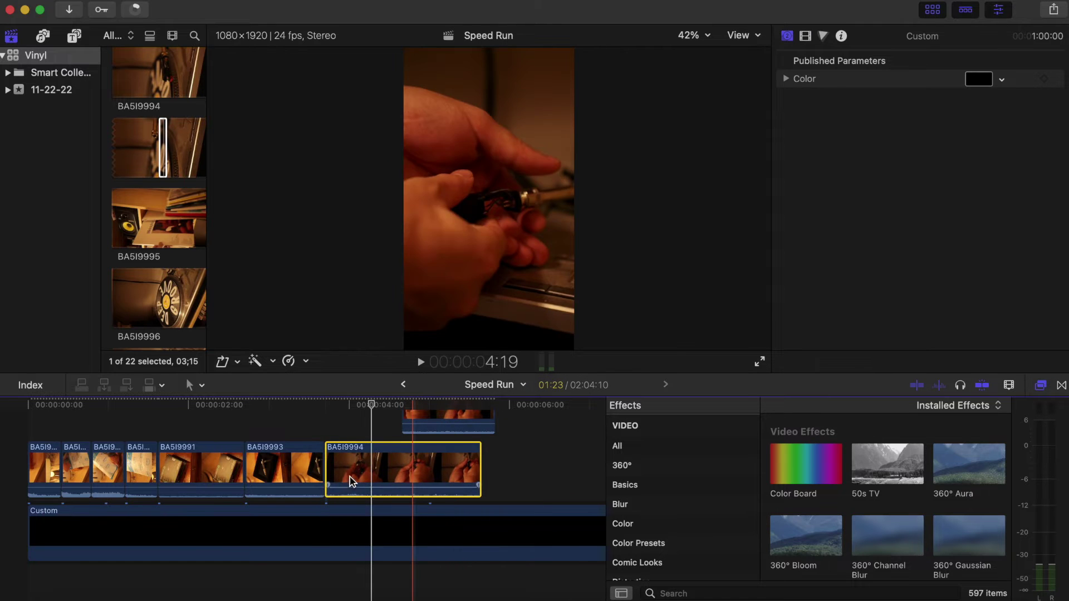
- Play the BA5I9994 clip following BA5I9993 and trim its end to a duration of 0;57
key(space)
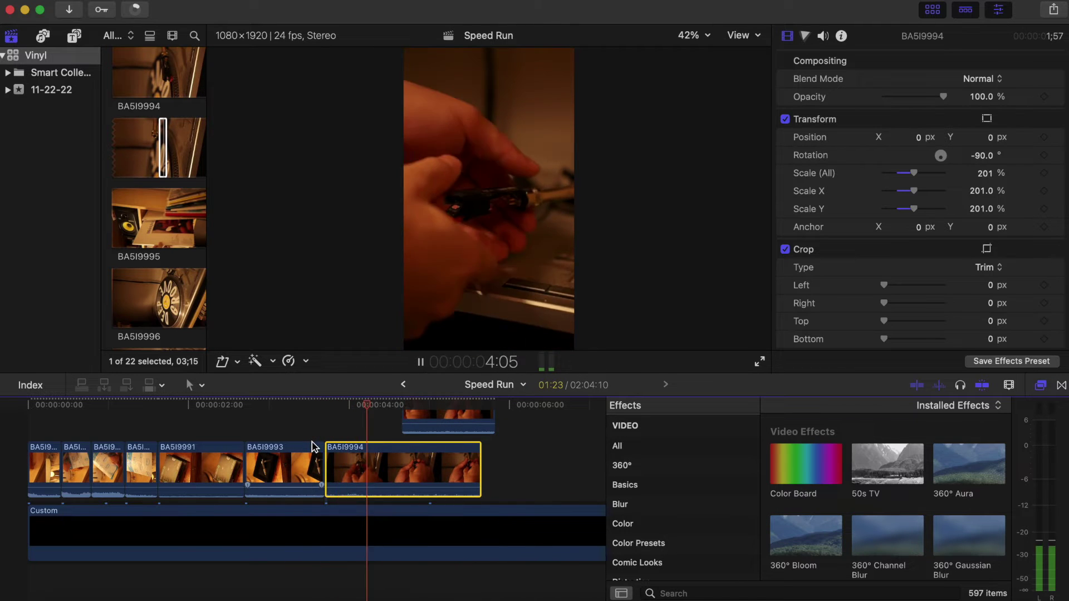
key(space)
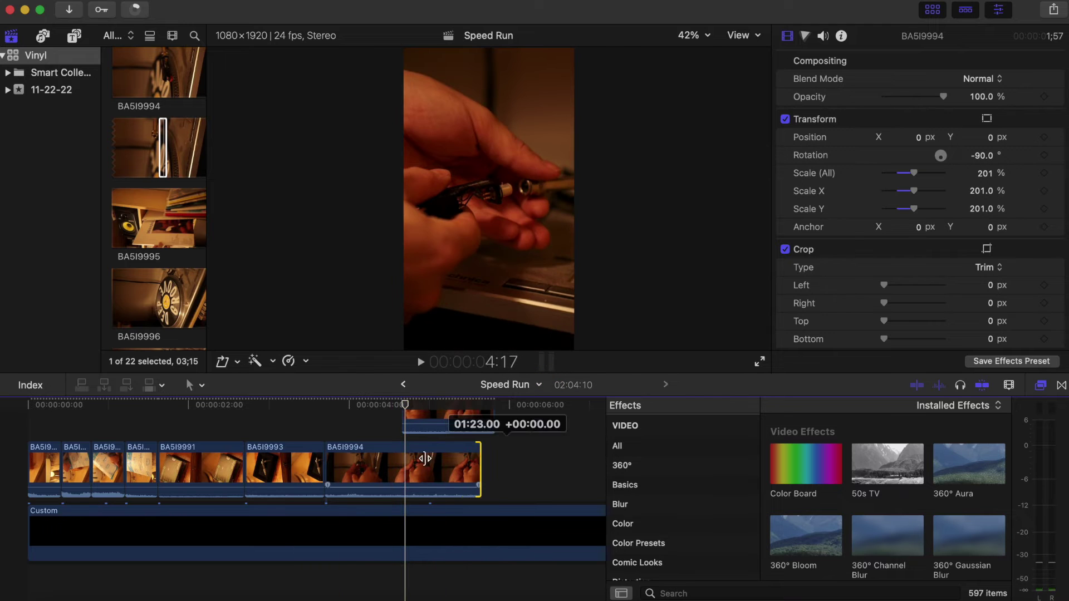
drag(425, 458, 400, 456)
- Cut the opening off the next BA5I9994 clip and place its last 14 frames directly after the preceding clip
scroll(399, 458, right, 3)
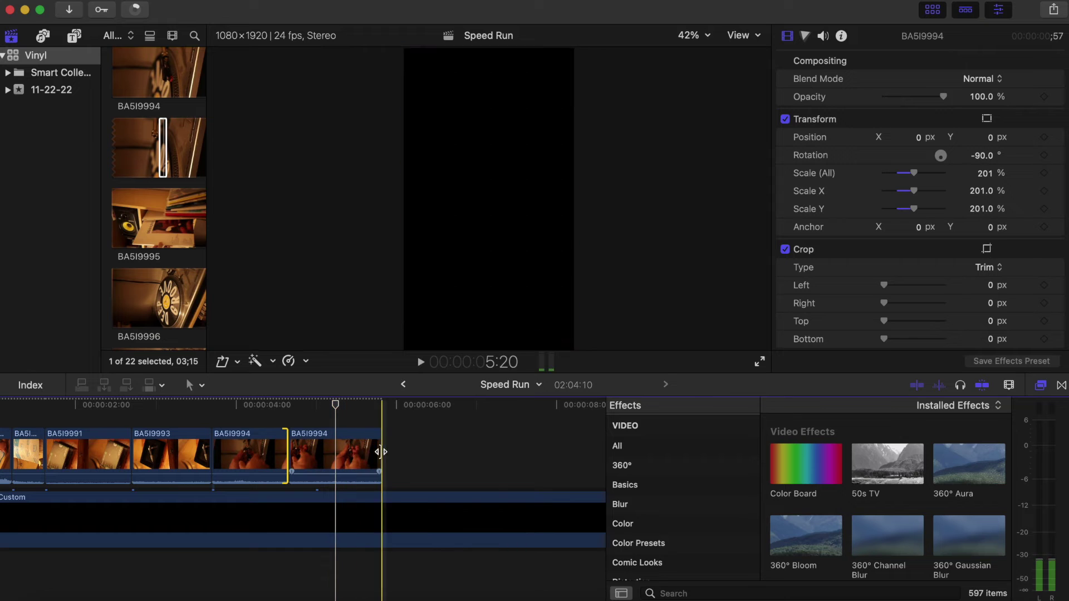
key(super+b)
key(Delete)
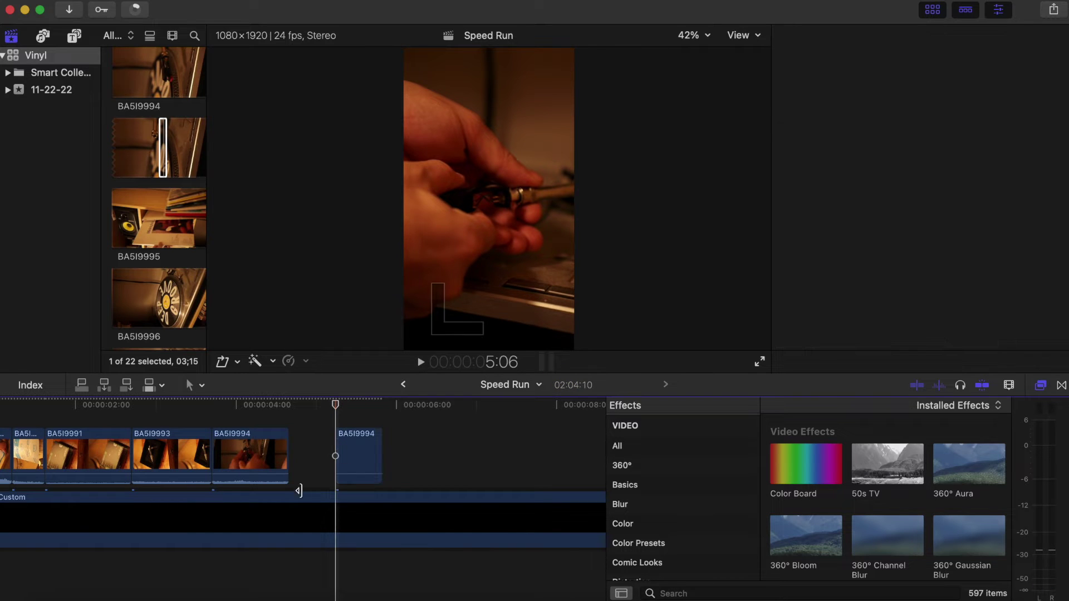
mouse_move(346, 448)
mouse_down()
mouse_move(323, 454)
mouse_move(346, 462)
mouse_up()
key(super+equal)
key(super+minus)
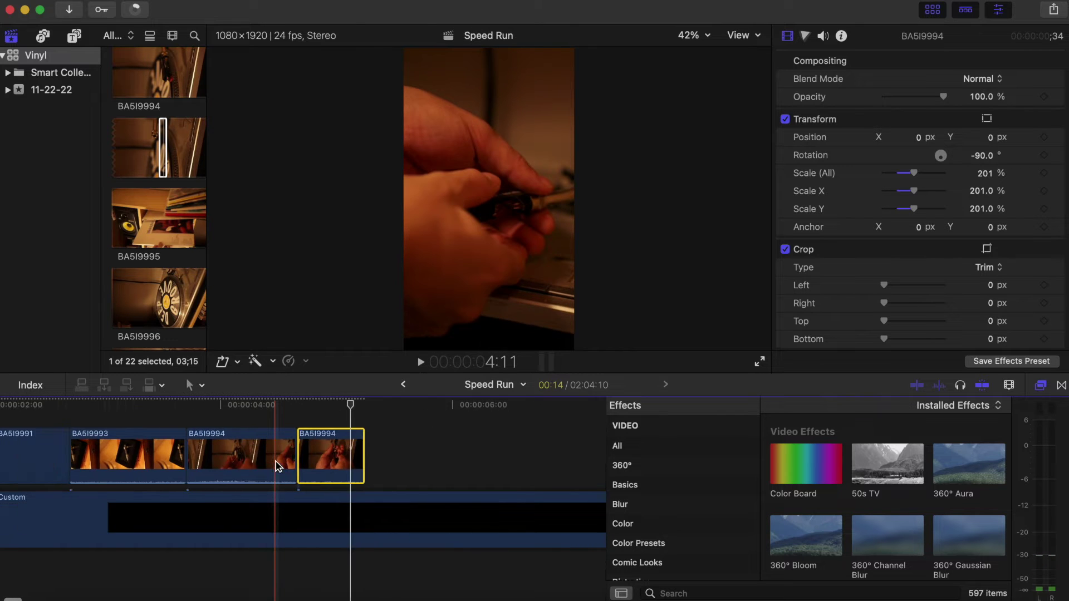
- Add the final 13;10 range of BA5I9994 after the 14-frame clip and paste the rotation and scale attributes onto it
scroll(277, 466, right, 2)
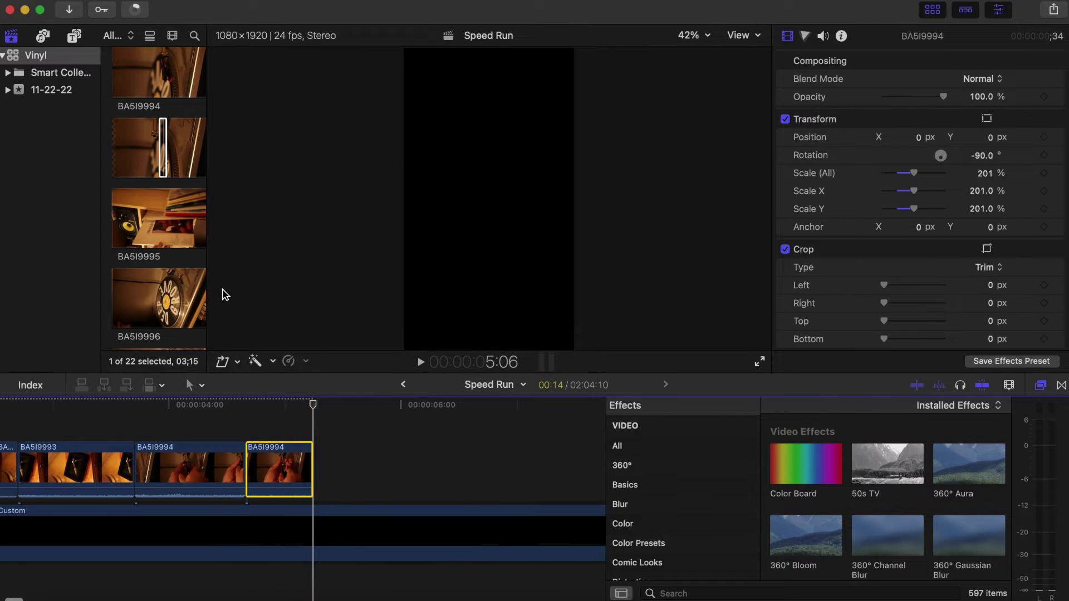
click(174, 147)
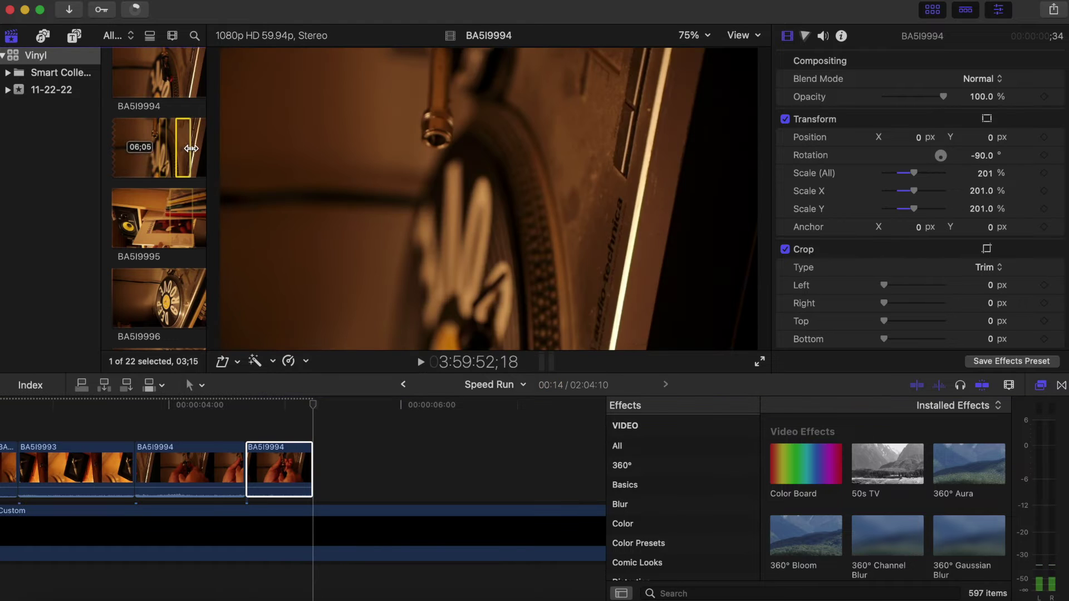
drag(191, 148, 309, 448)
click(284, 462)
click(392, 470)
key(super+shift+v)
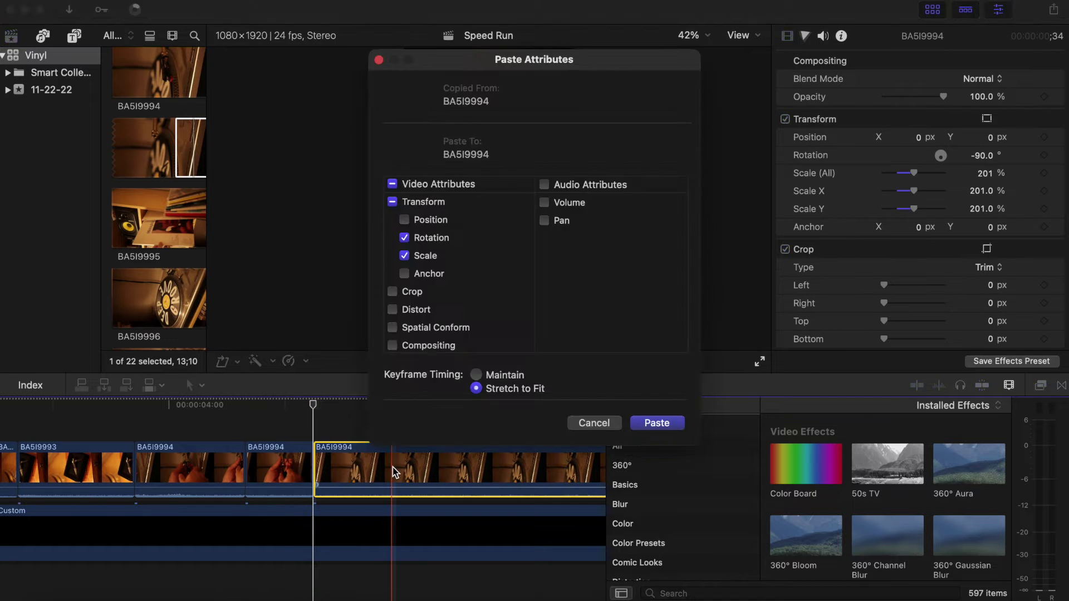
key(Return)
- Delete the first 5:12 of the long BA5I9994 clip and move the remainder directly after the 14-frame clip
scroll(423, 465, right, 5)
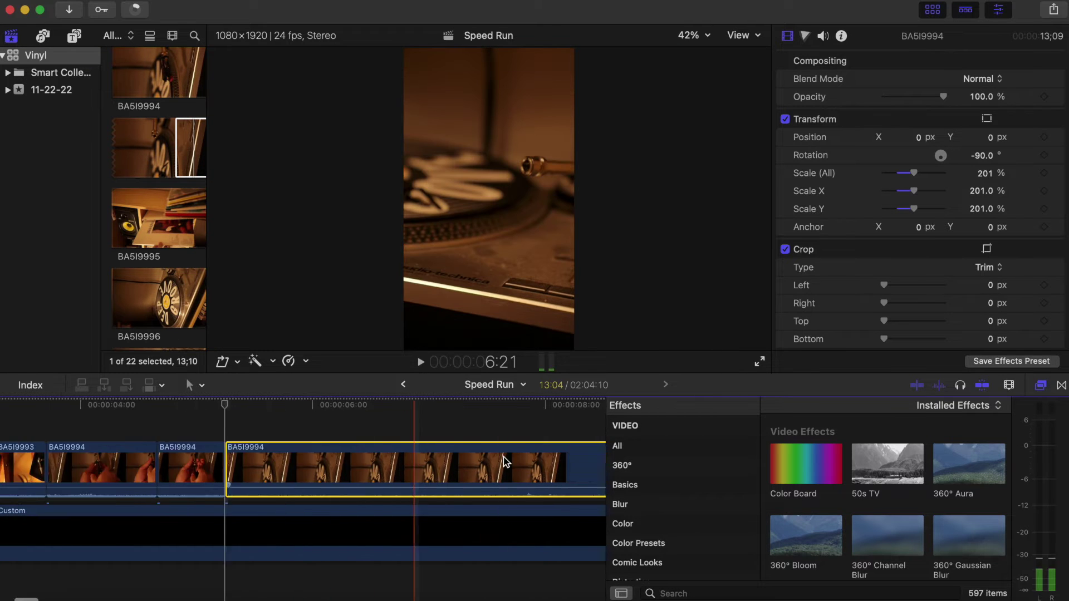
scroll(556, 472, right, 6)
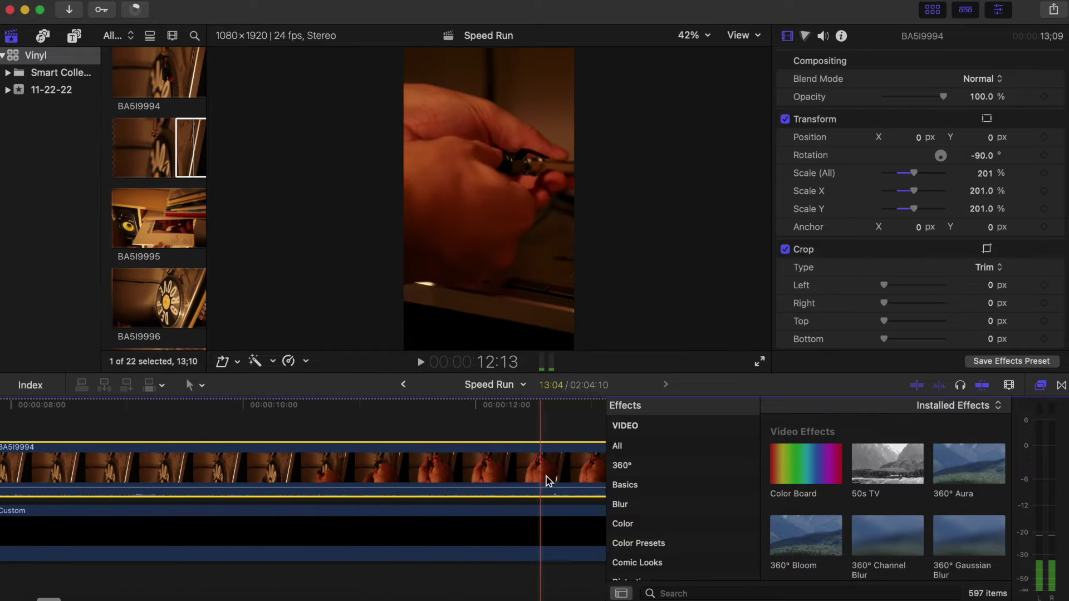
key(super+b)
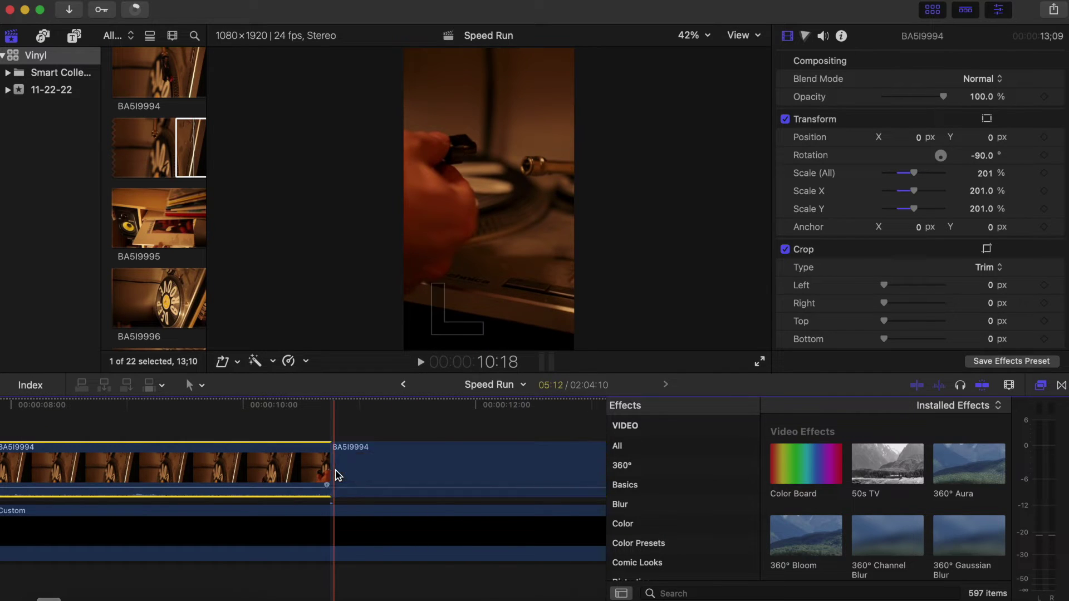
key(Delete)
drag(427, 460, 99, 482)
scroll(100, 483, left, 8)
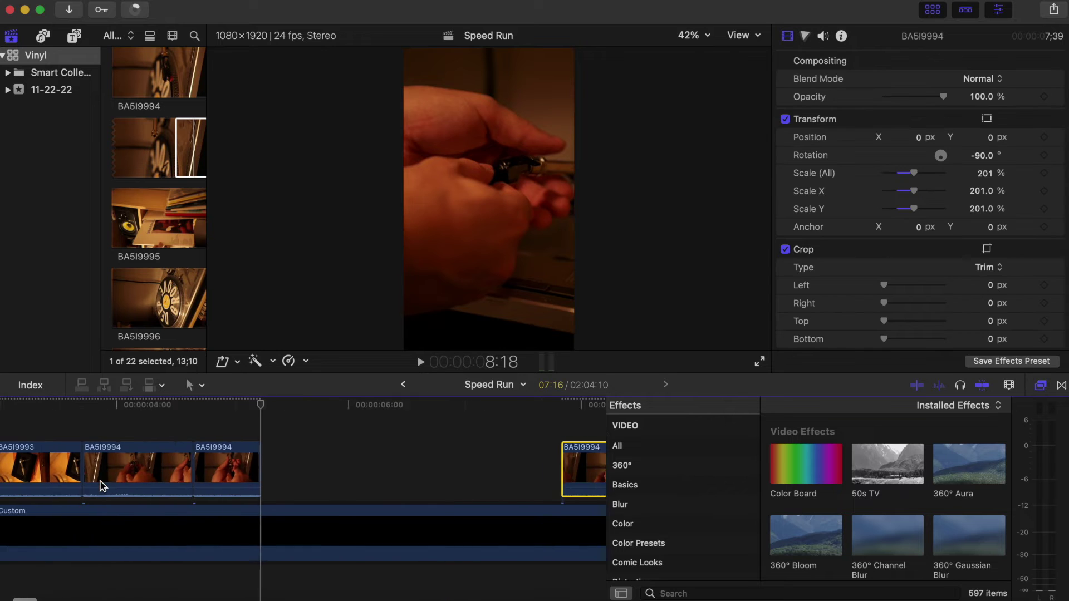
drag(590, 477, 247, 442)
- Play the last BA5I9994 clip, delete its opening 0;42 and move the rest back to close the gap
key(space)
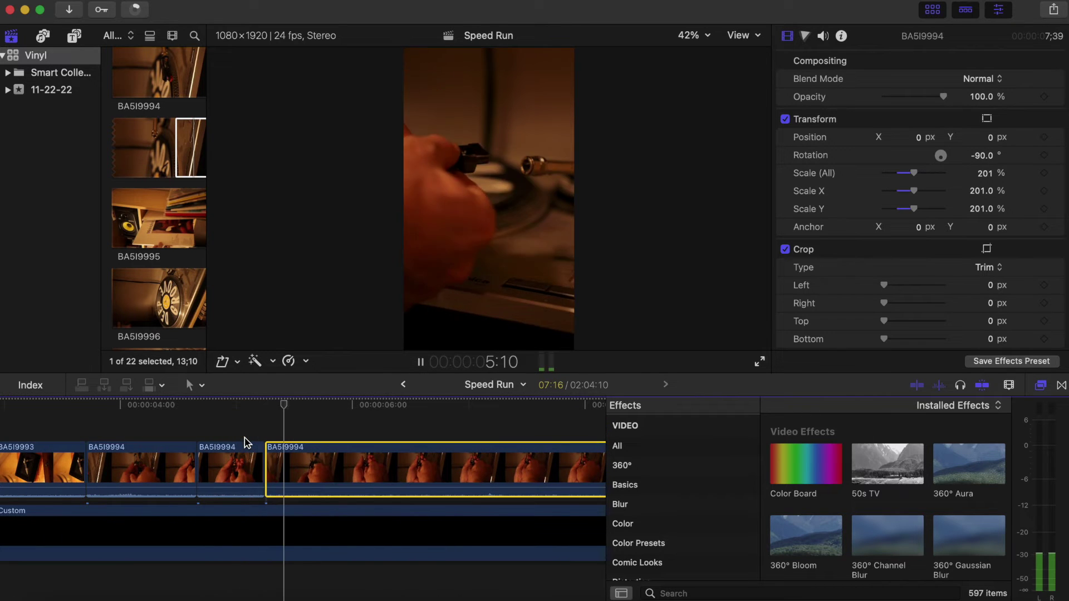
key(space)
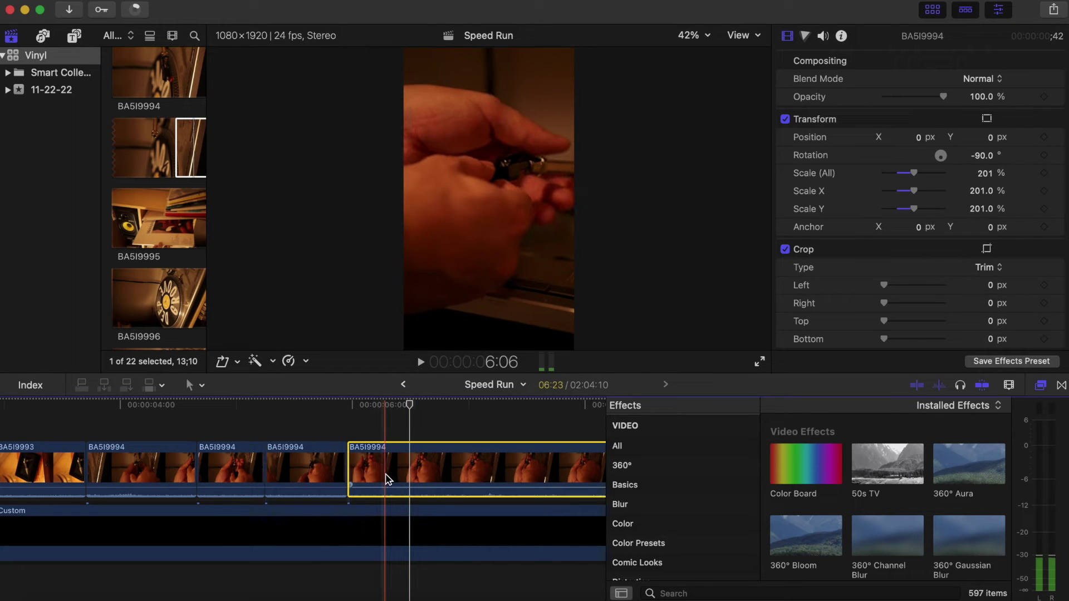
key(Delete)
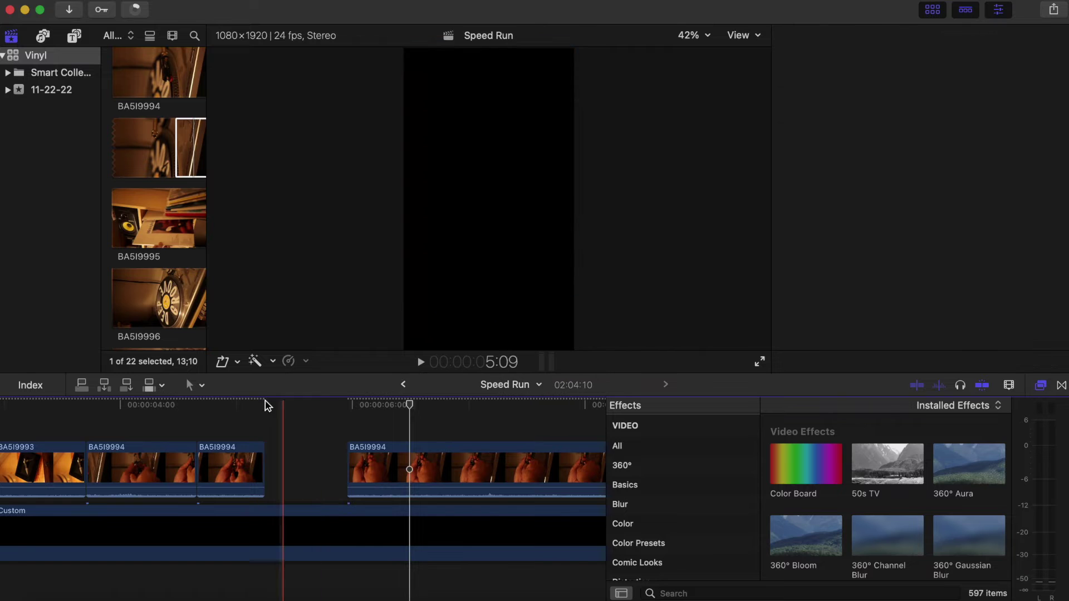
click(378, 462)
drag(379, 462, 294, 444)
- Keep the last BA5I9994 clip's first 22 frames, delete its middle section and join the final 1:20 piece directly after them
key(space)
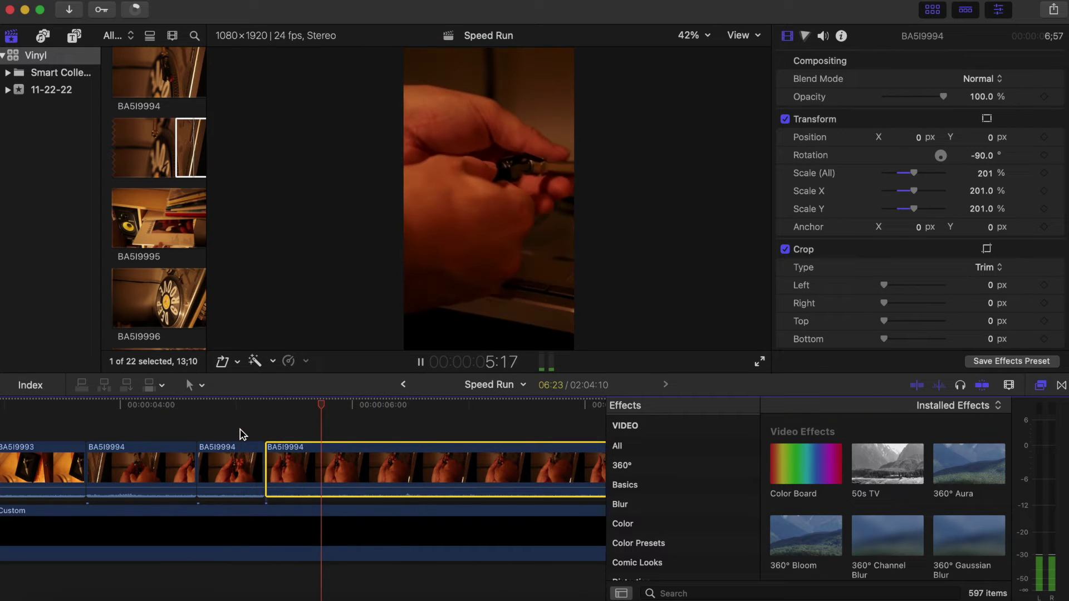
key(super+b)
scroll(511, 482, right, 6)
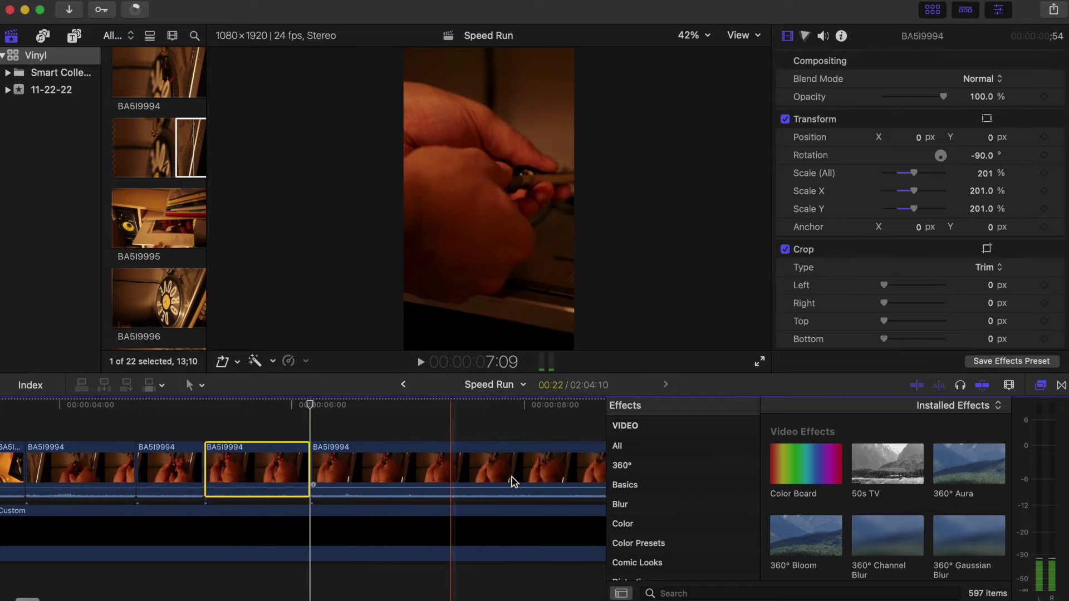
key(super+minus)
scroll(524, 482, right, 2)
scroll(524, 482, right, 2)
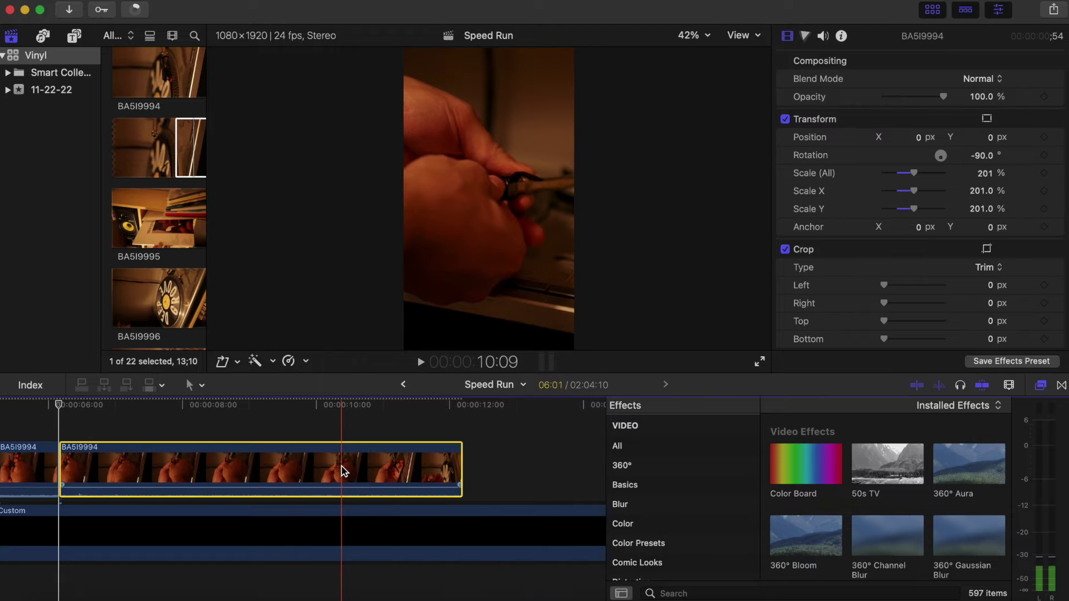
key(super+b)
key(Delete)
drag(387, 464, 105, 459)
- Play the final BA5I9994 piece and trim its end to a duration of 1;17
scroll(49, 462, left, 3)
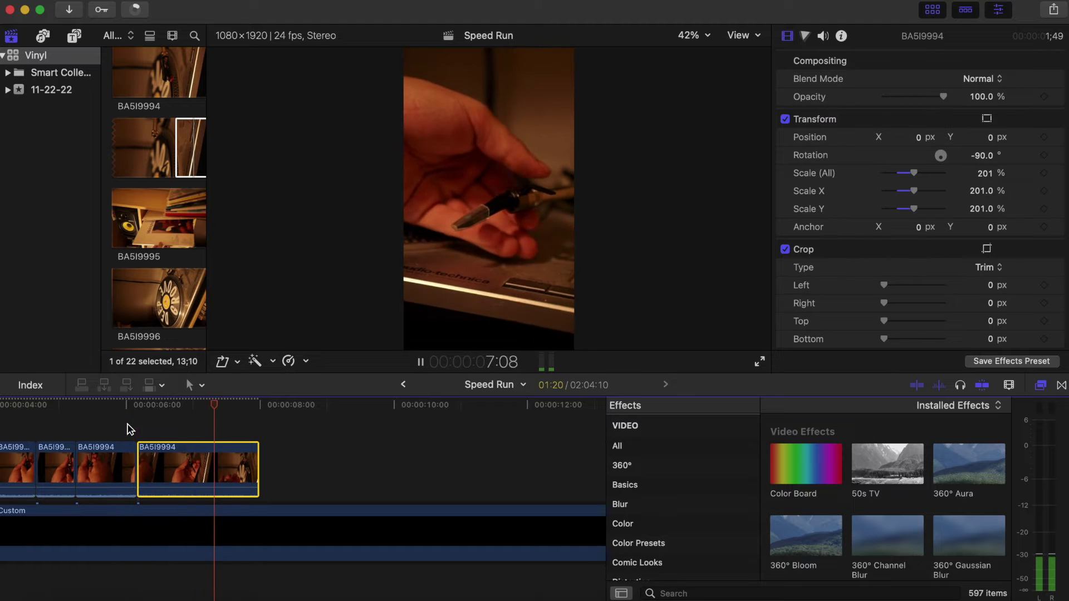
key(space)
drag(258, 461, 222, 461)
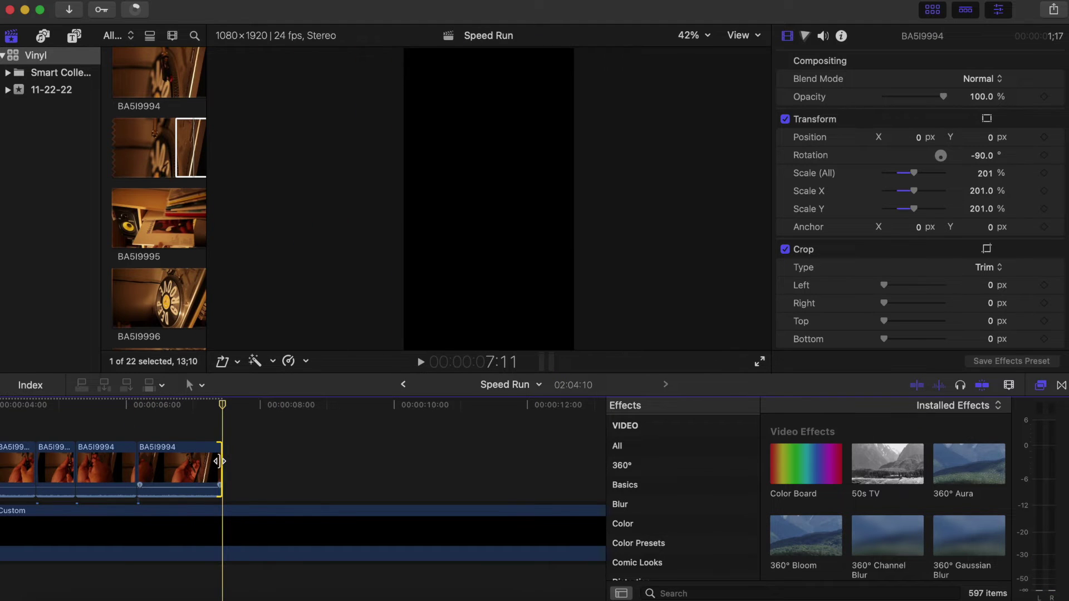
- Add a 3;00 range of BA5I9995 showing the Midnights record after the last BA5I9994 clip, with -90° rotation and 201% scale
scroll(154, 200, down, 2)
click(153, 191)
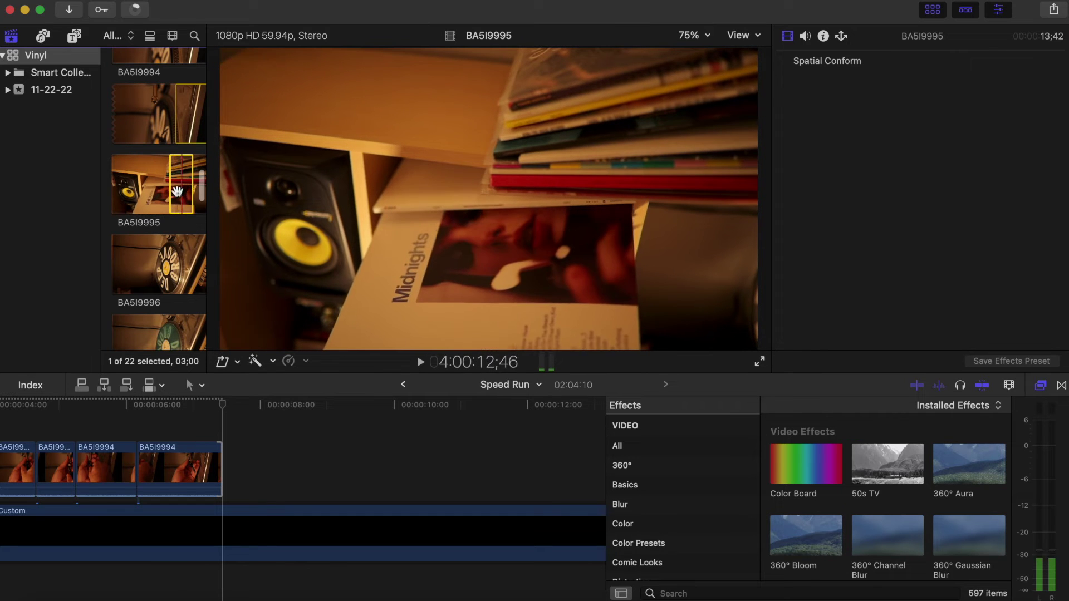
drag(172, 191, 234, 462)
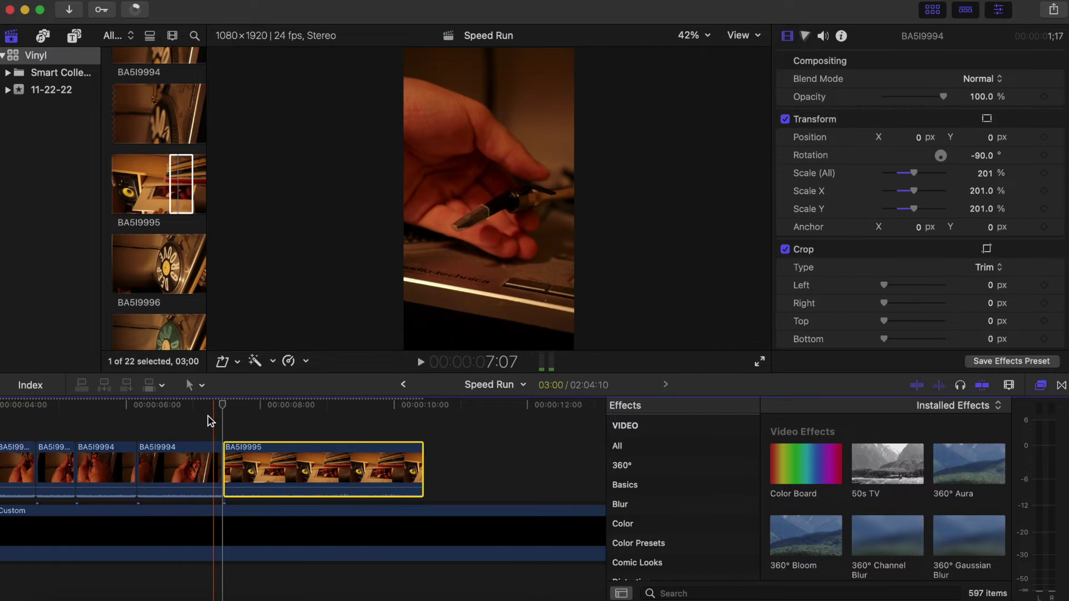
- Play the BA5I9995 clip and trim its end to a duration of 2;34
key(space)
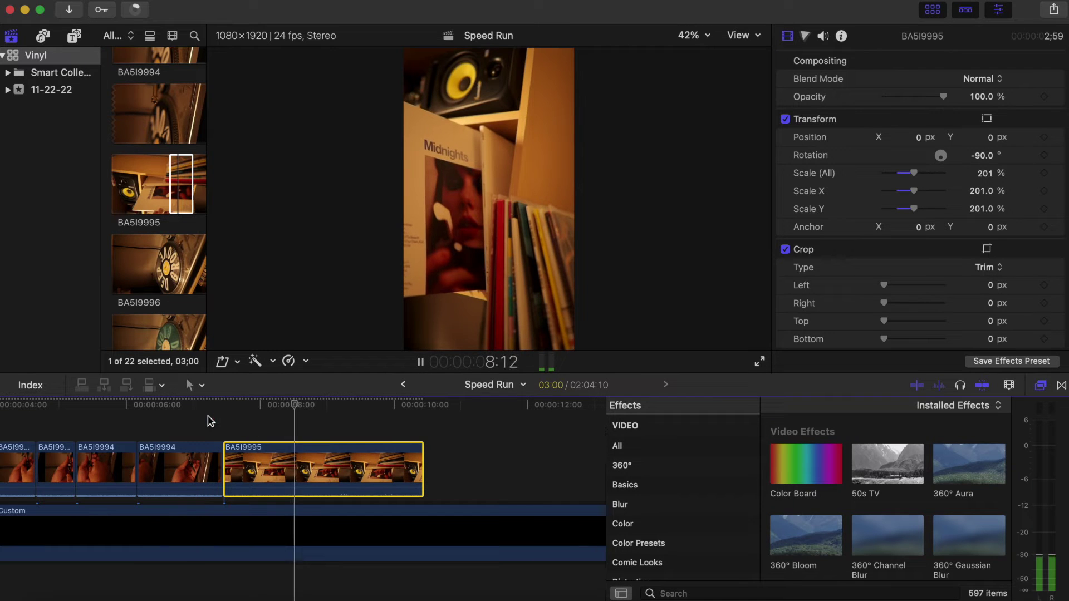
key(space)
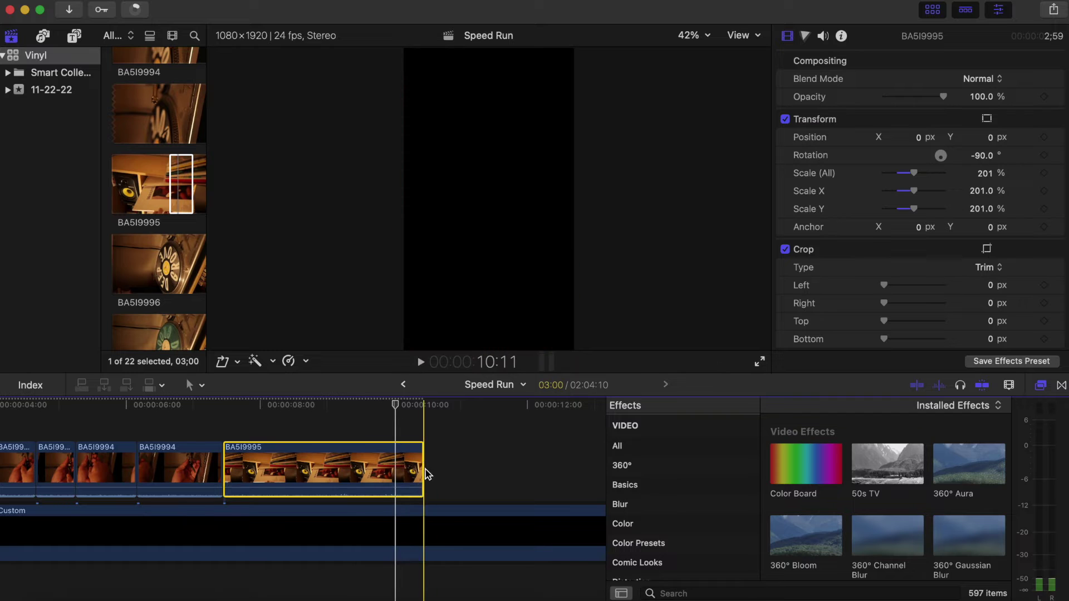
drag(406, 469, 397, 473)
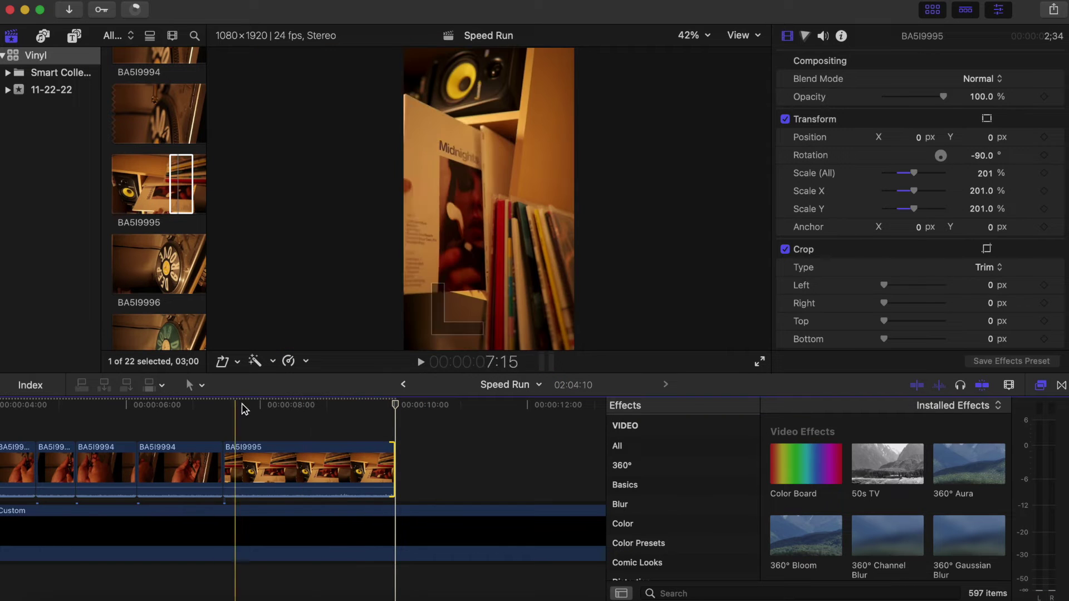
scroll(253, 435, left, 5)
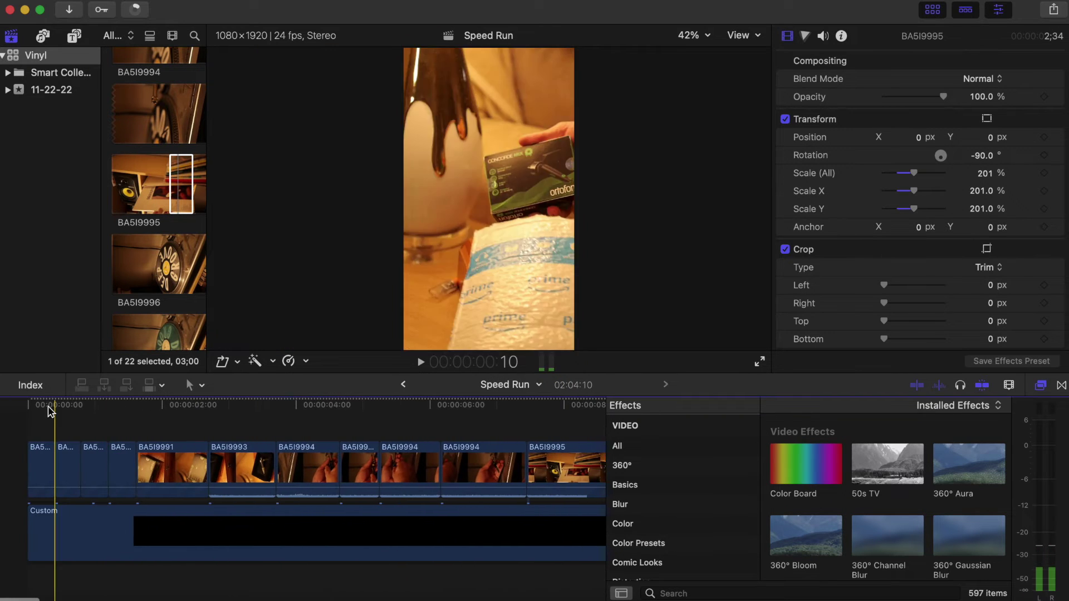
scroll(445, 460, right, 10)
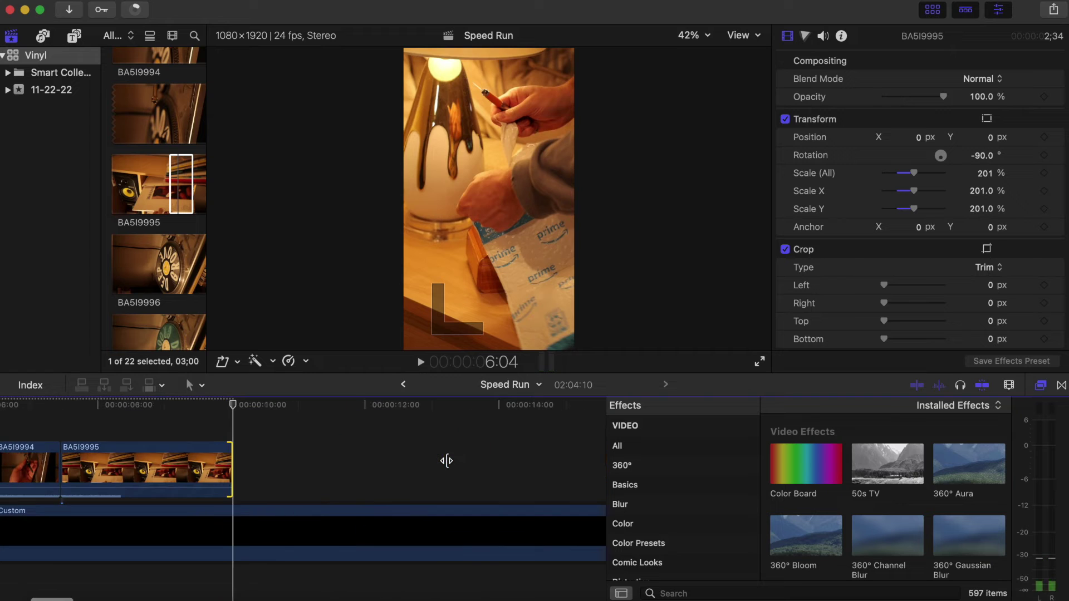
- Check the progress of the background tasks and close their window
click(136, 13)
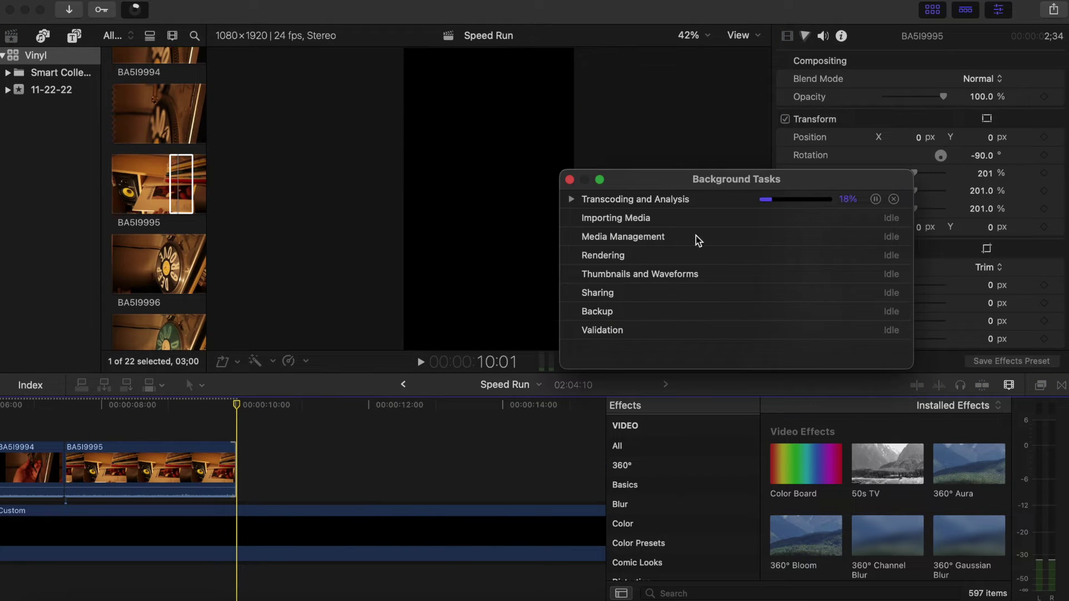
click(570, 180)
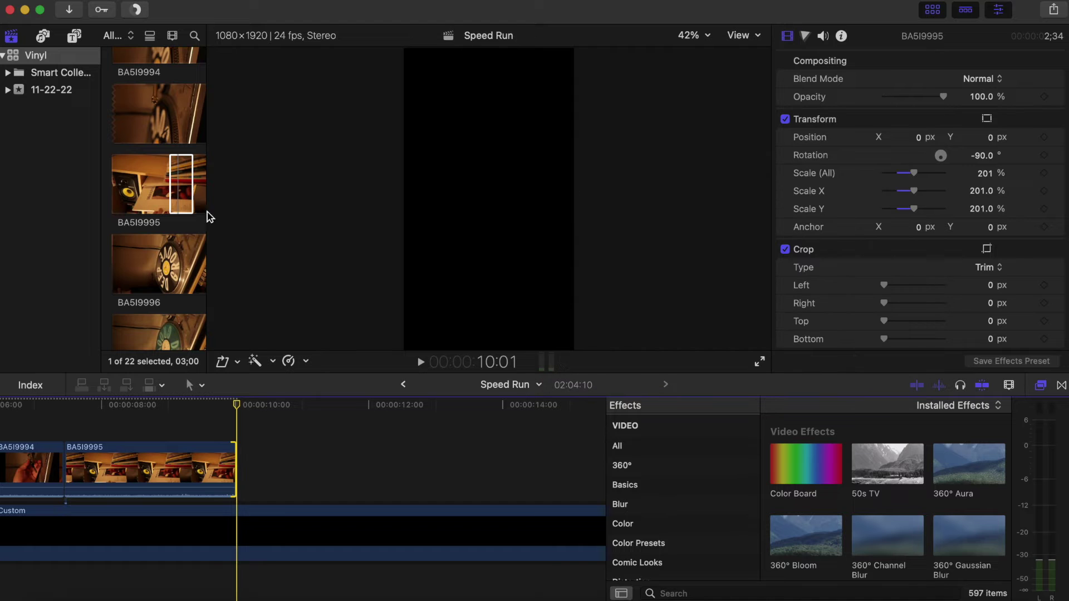
- Add a 5;22 range of BA5I9997 showing the green record after the BA5I9995 clip, with -90° rotation and 201% scale, and play it
scroll(158, 195, down, 6)
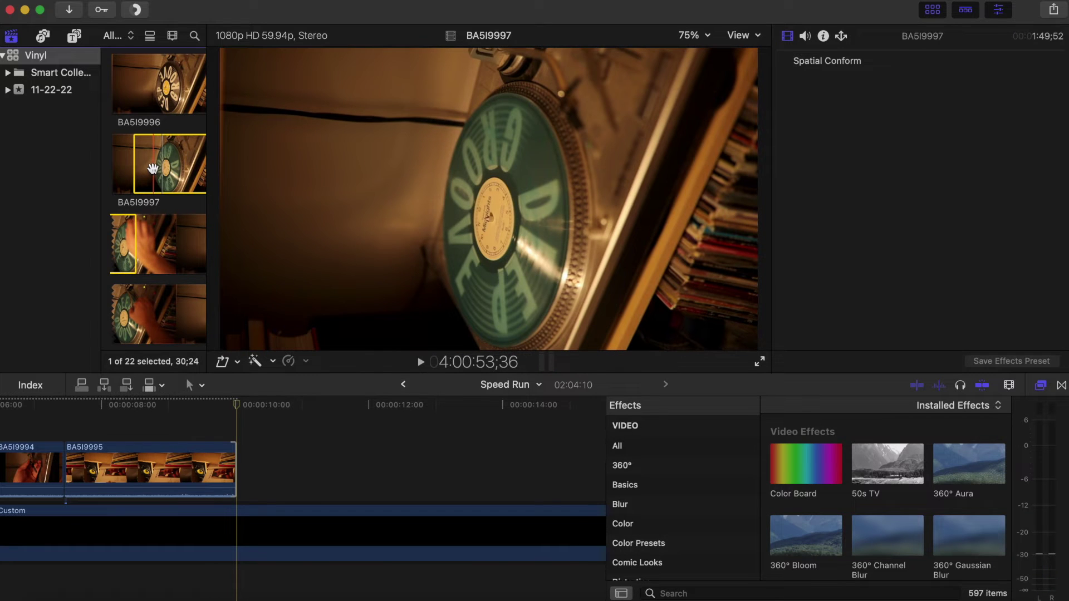
drag(150, 158, 297, 476)
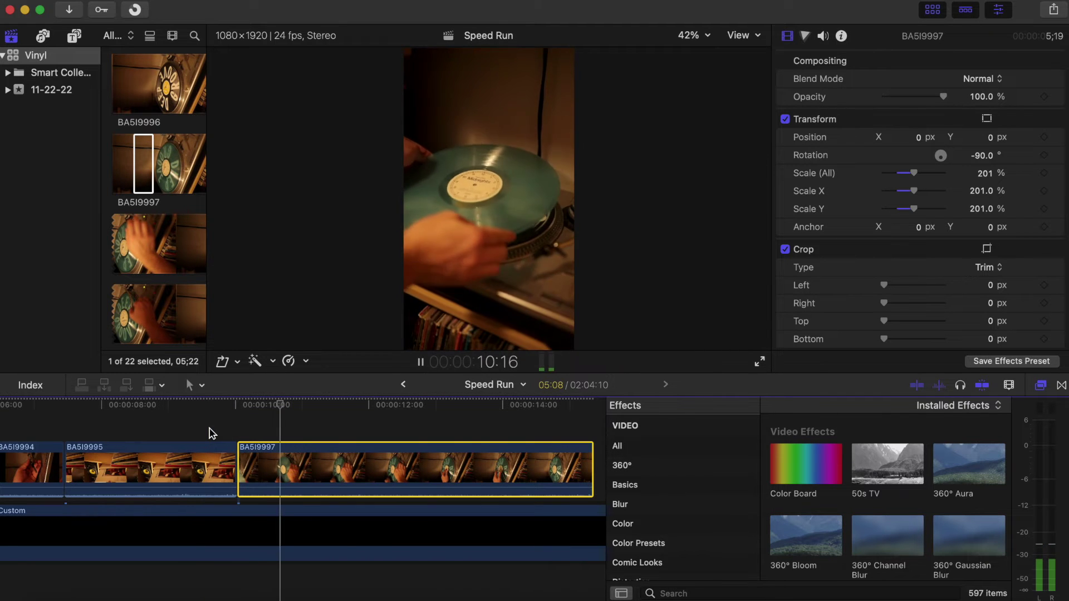
key(space)
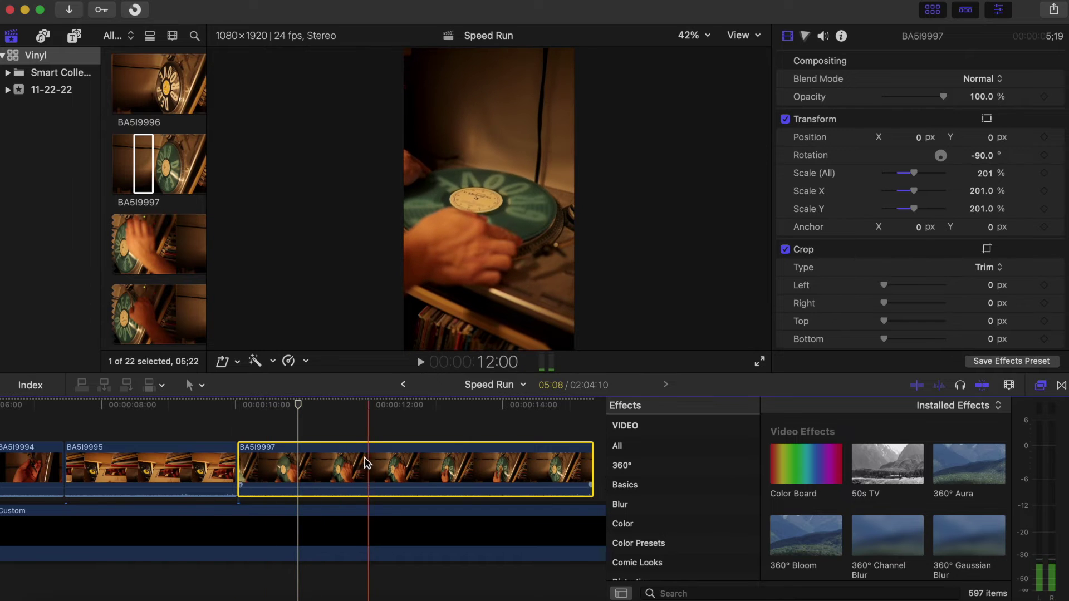
- Delete the opening section of the BA5I9997 clip, rejoin it to BA5I9995 and trim its end to a duration of 2;14
key(BackSpace)
drag(390, 453, 278, 449)
key(space)
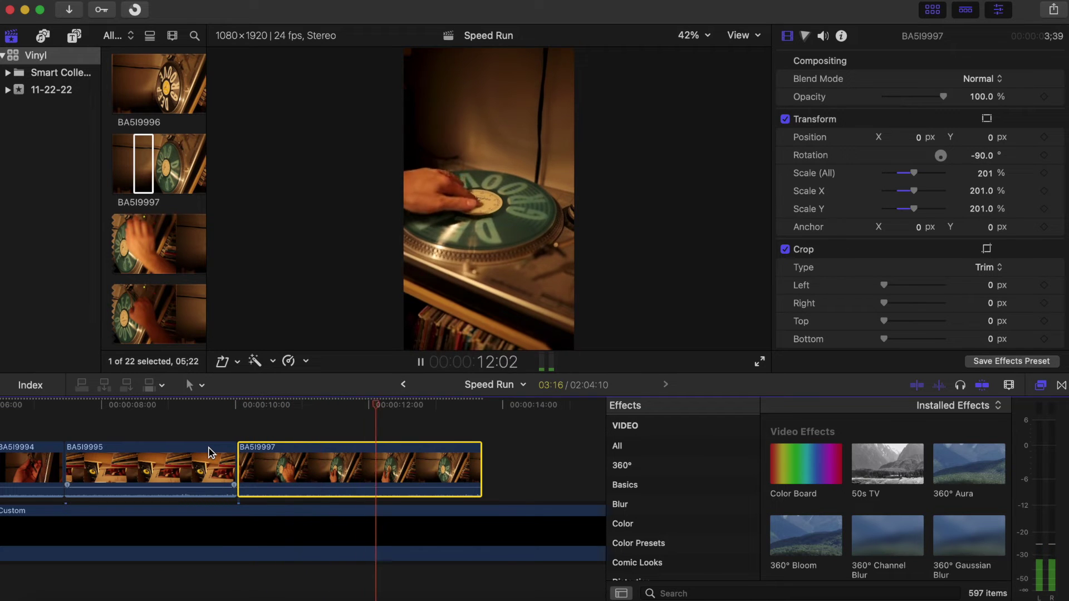
key(space)
drag(480, 465, 378, 463)
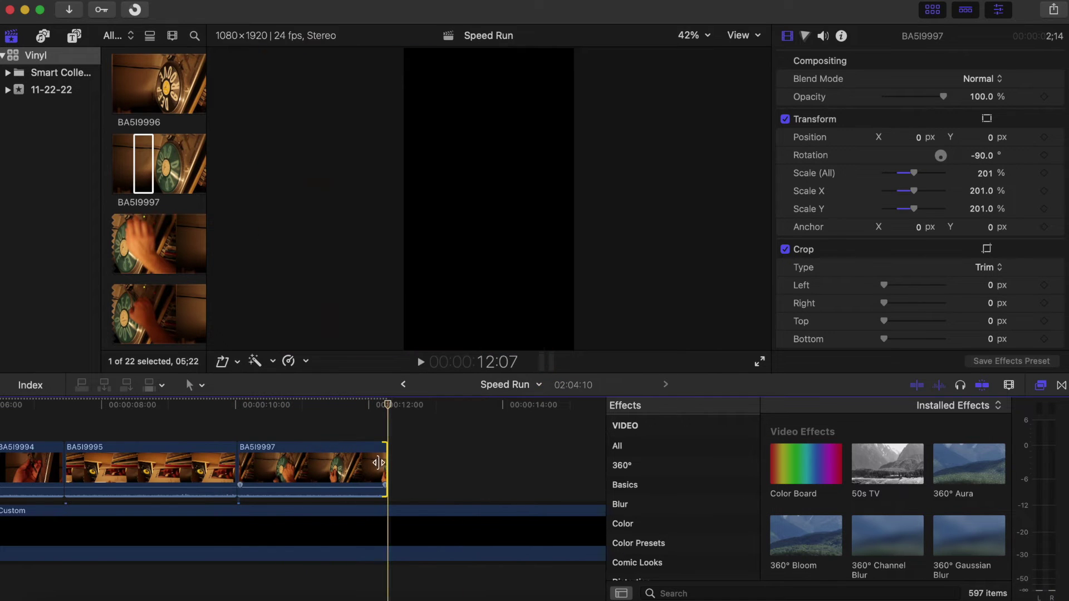
- Add a 2;14 range of BA5I0002 showing the turntable knob after the BA5I9997 clip, with -90° rotation and 201% scale
scroll(162, 269, down, 2)
click(153, 269)
scroll(152, 278, down, 5)
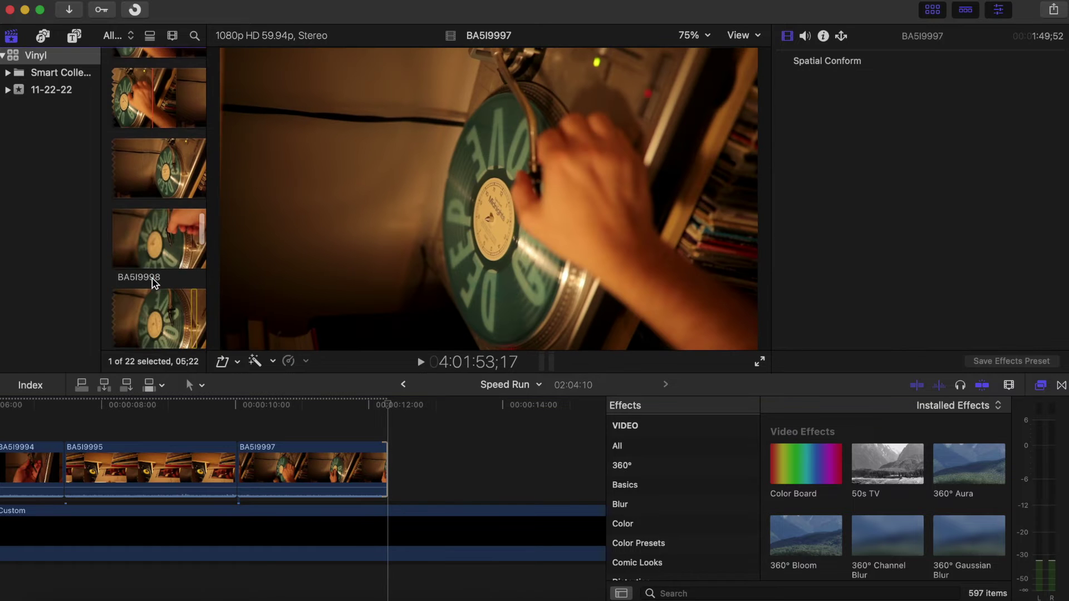
scroll(154, 283, down, 5)
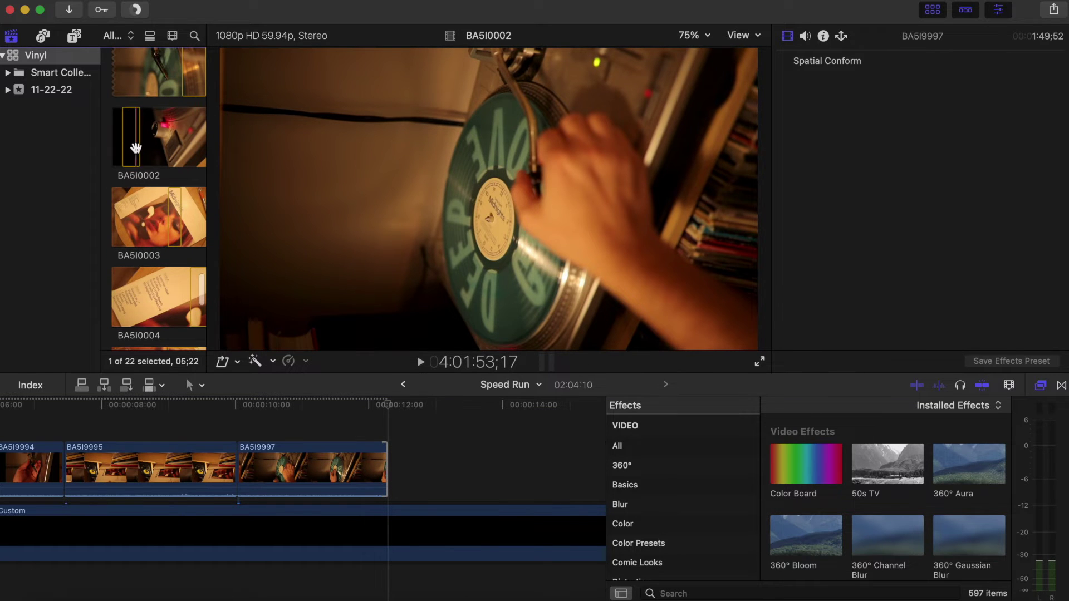
click(135, 148)
drag(272, 206, 394, 448)
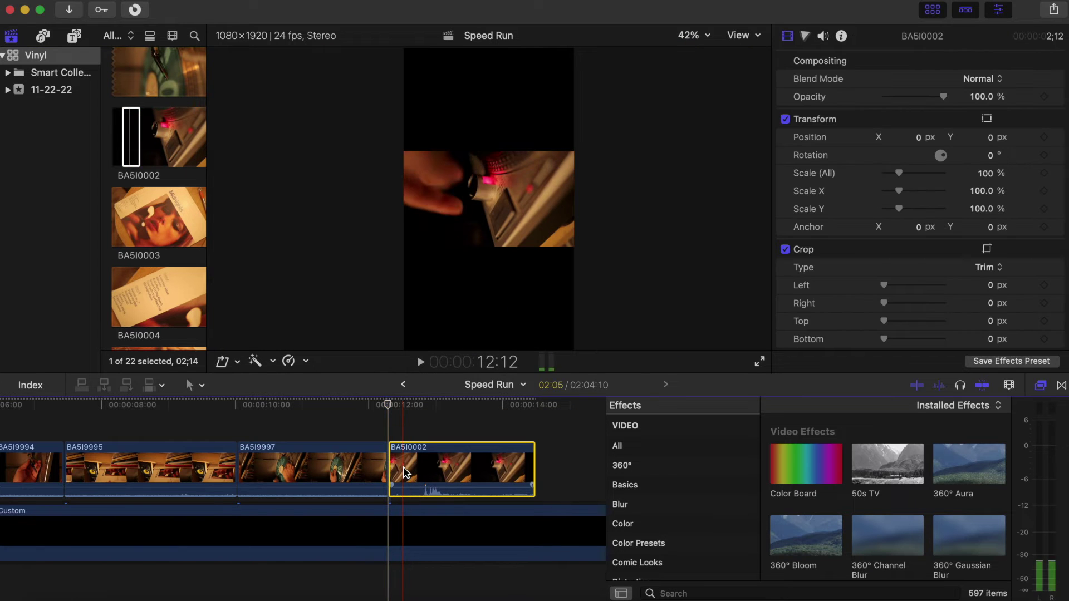
key(shift+super+v)
key(Return)
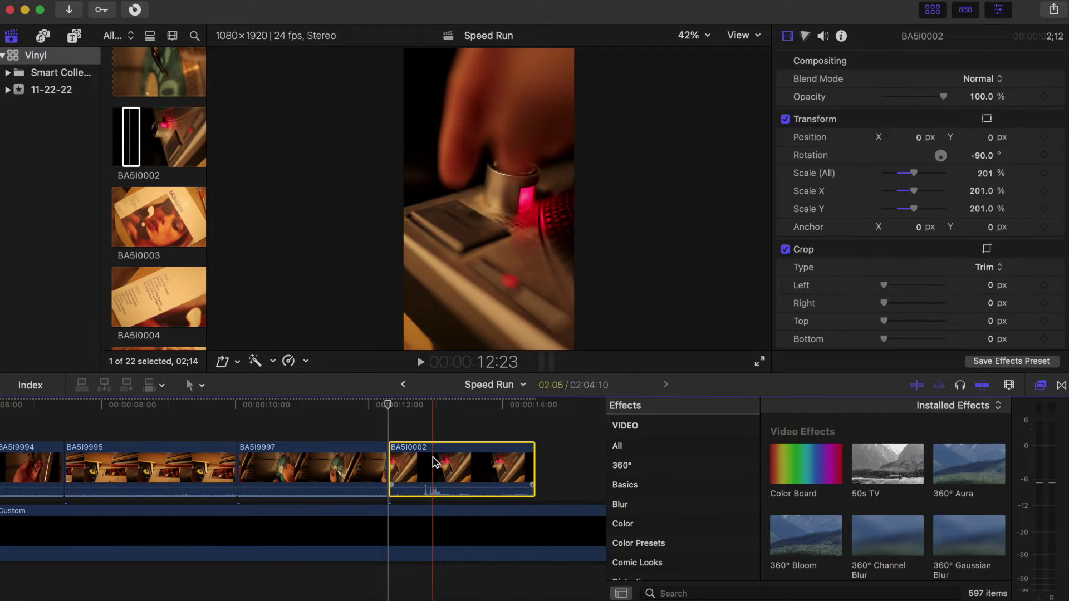
- Delete the later part of the BA5I0002 clip, play the cut and extend the clip to ;54 directly after BA5I9997
click(484, 468)
key(Delete)
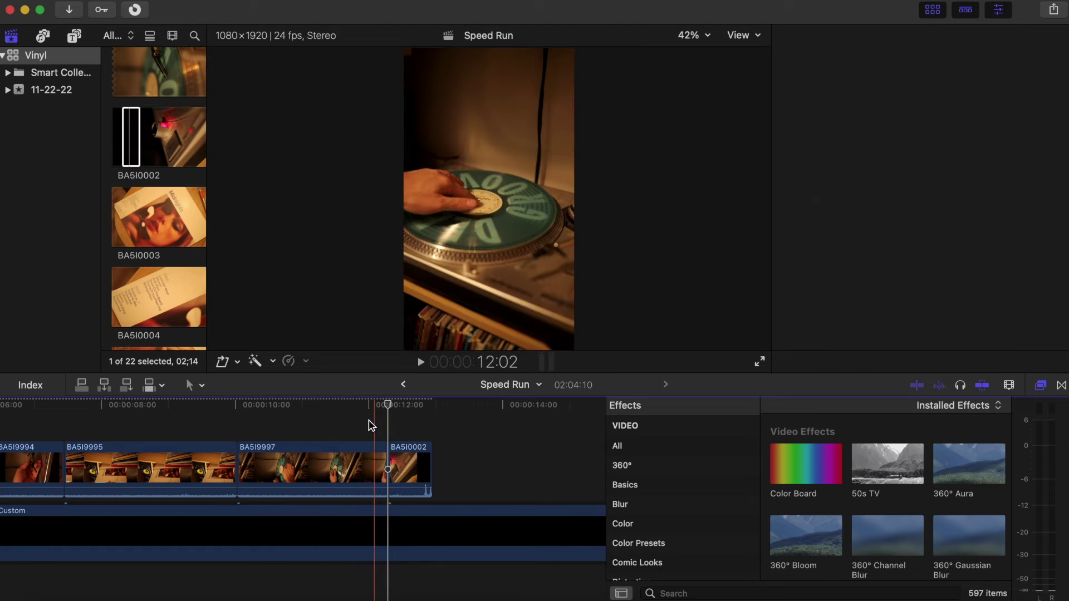
click(370, 424)
key(space)
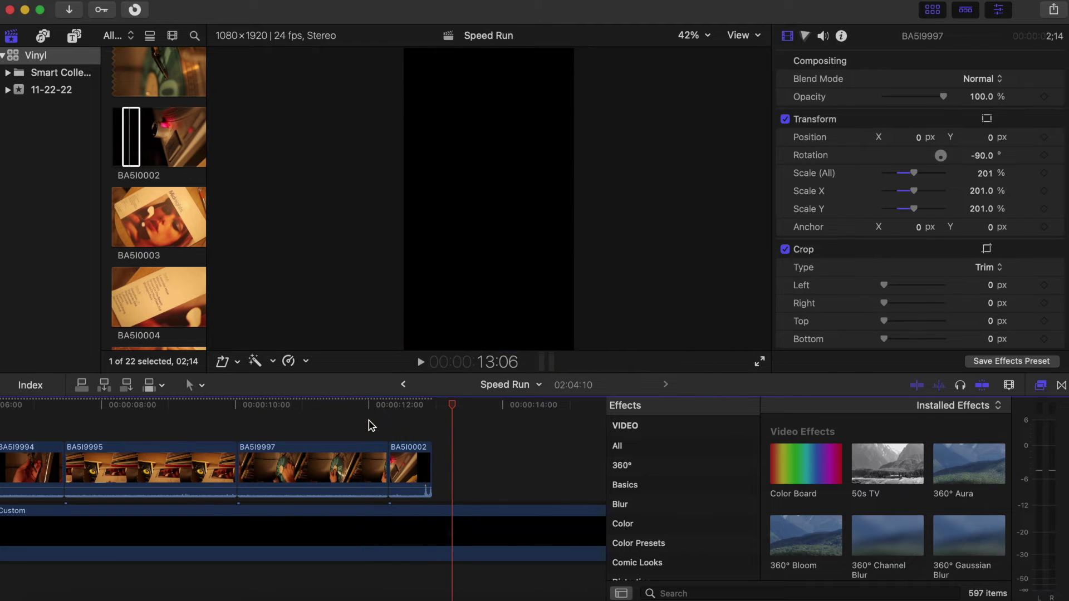
key(space)
drag(389, 464, 423, 466)
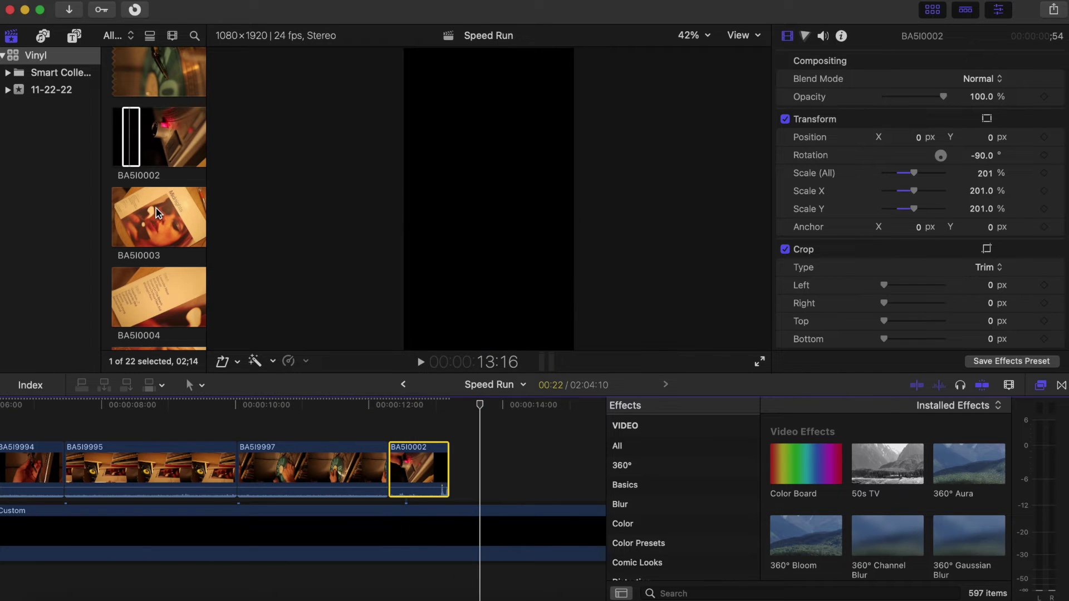
scroll(158, 212, up, 10)
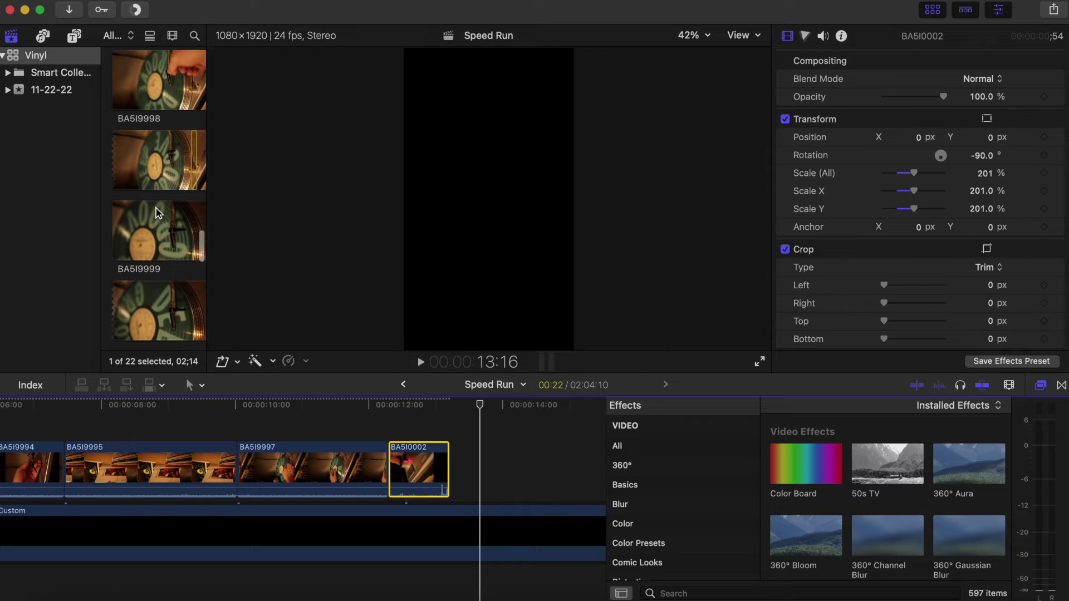
scroll(158, 213, up, 3)
click(160, 221)
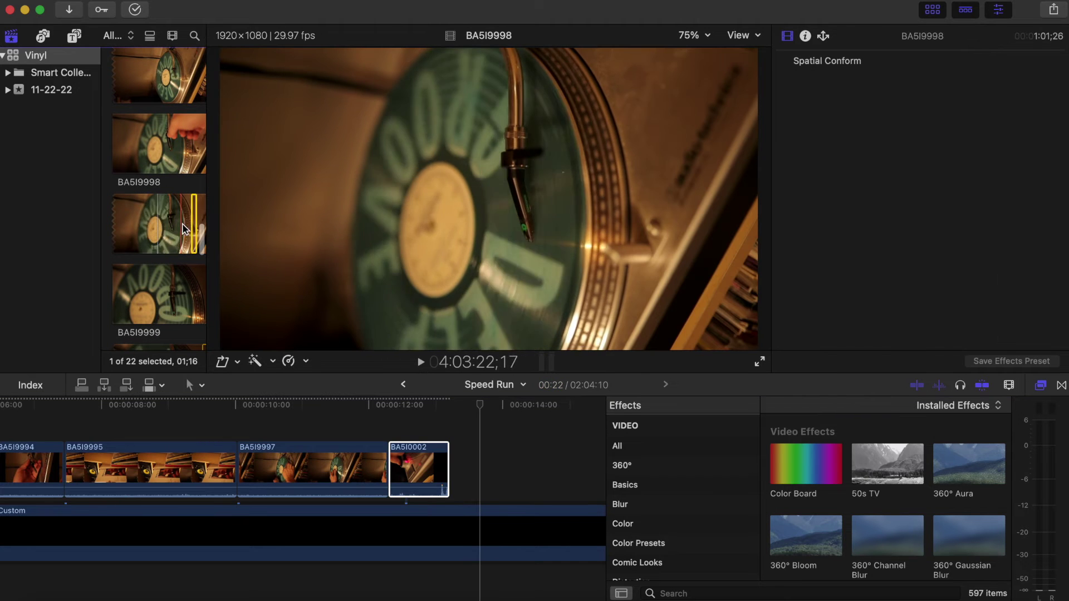
scroll(162, 206, up, 2)
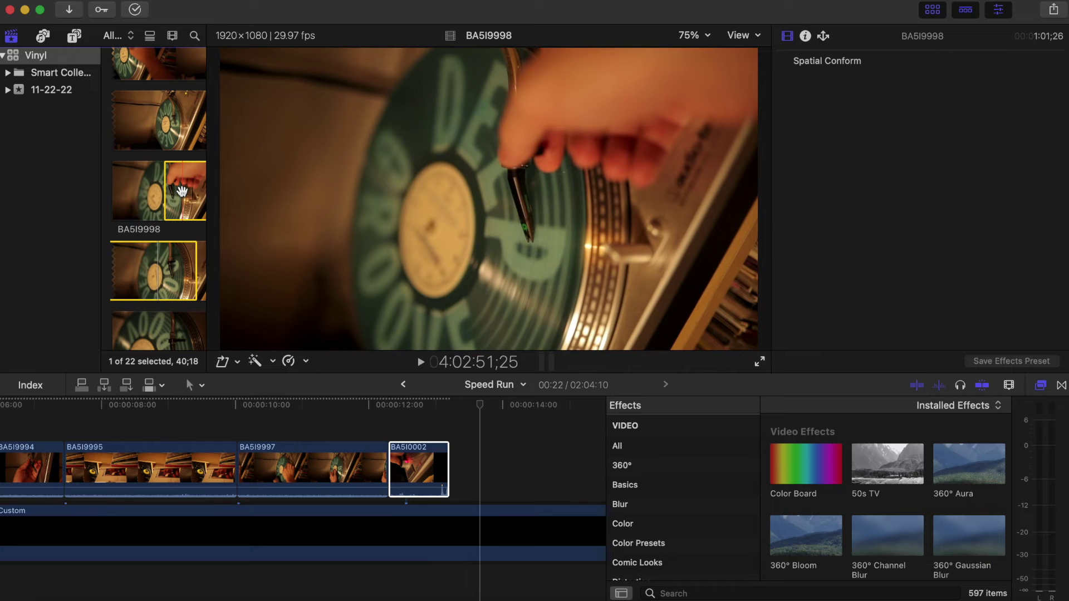
drag(182, 191, 453, 444)
click(352, 464)
key(super+c)
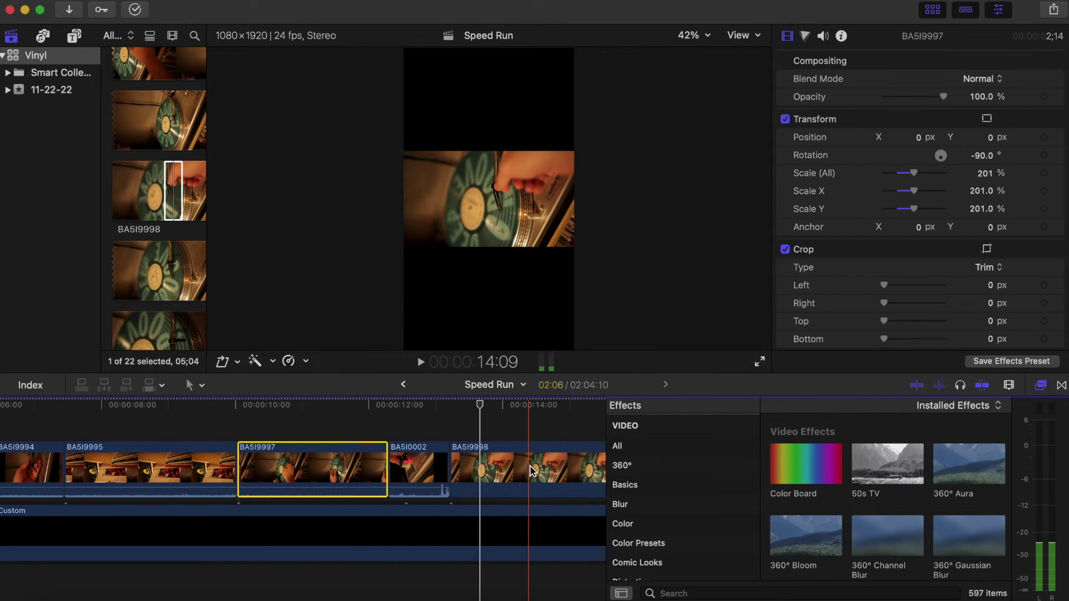
click(451, 480)
key(super+shift+v)
key(Return)
scroll(432, 494, right, 5)
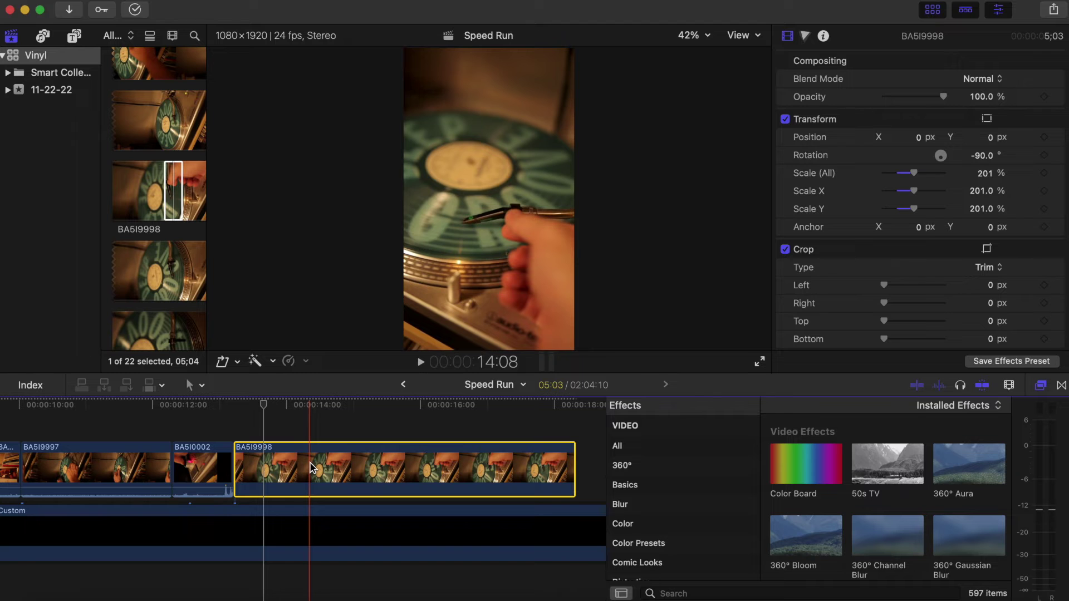
key(Delete)
- Add a 1;21 range of BA5I9997 showing the hand at the tonearm after BA5I0002, at -90° rotation and 201% scale, with its end trimmed to ;37
scroll(139, 195, up, 2)
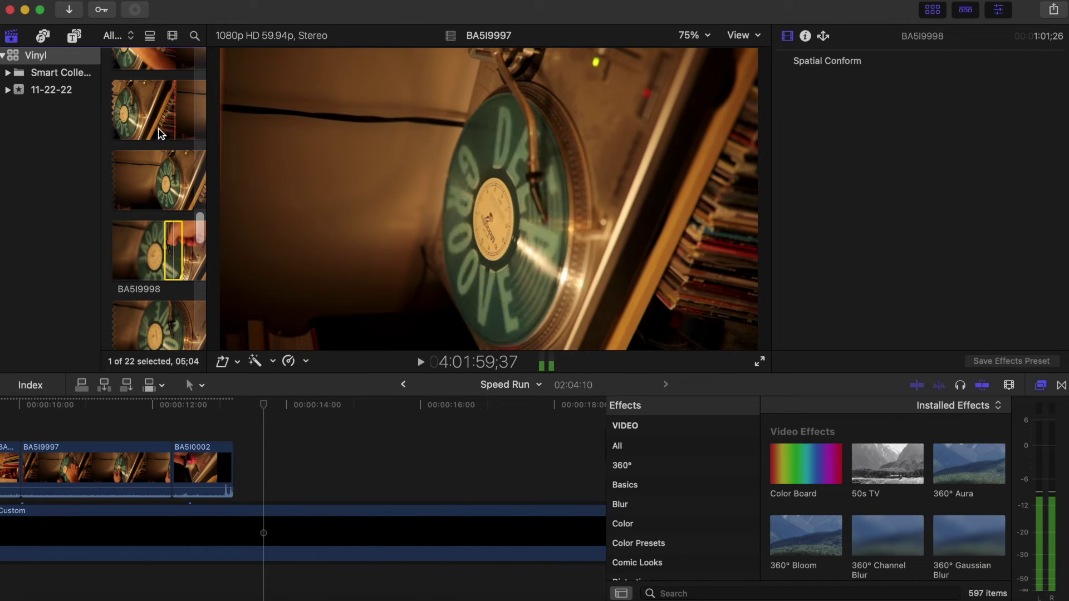
scroll(160, 134, up, 3)
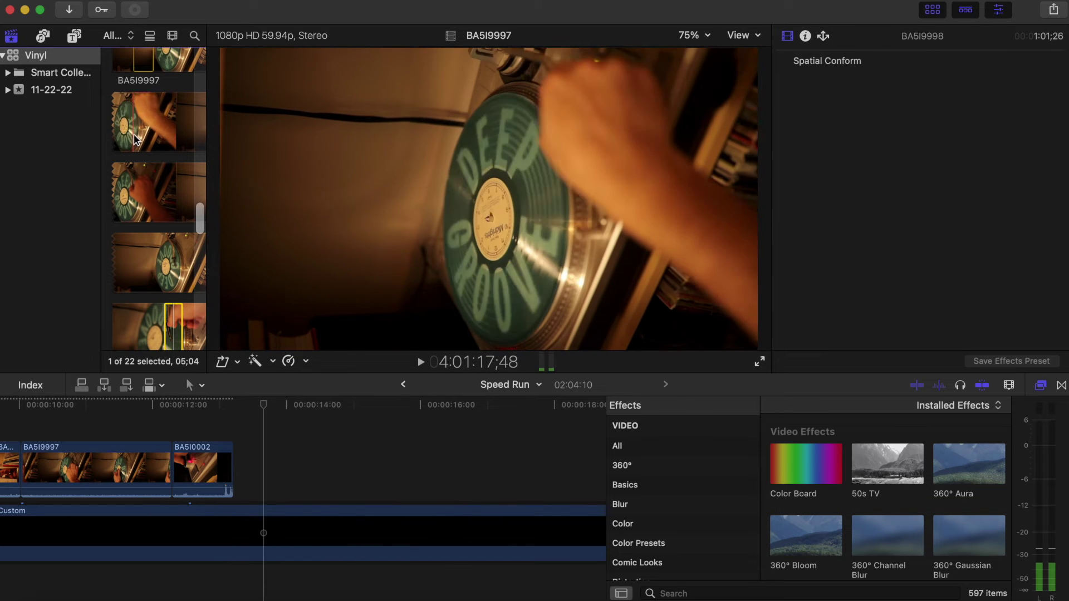
drag(134, 140, 239, 437)
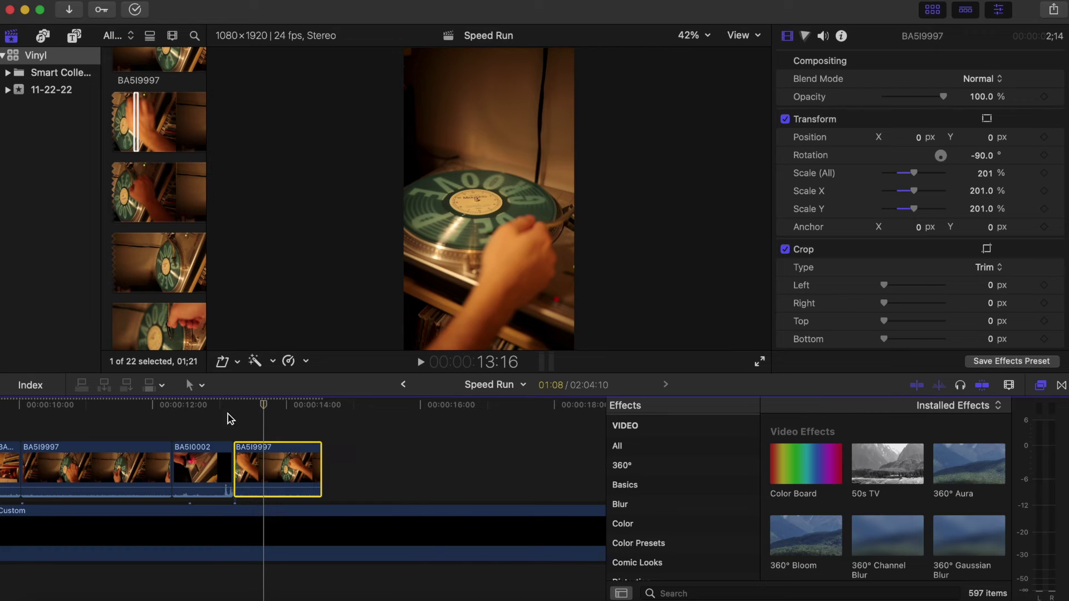
key(space)
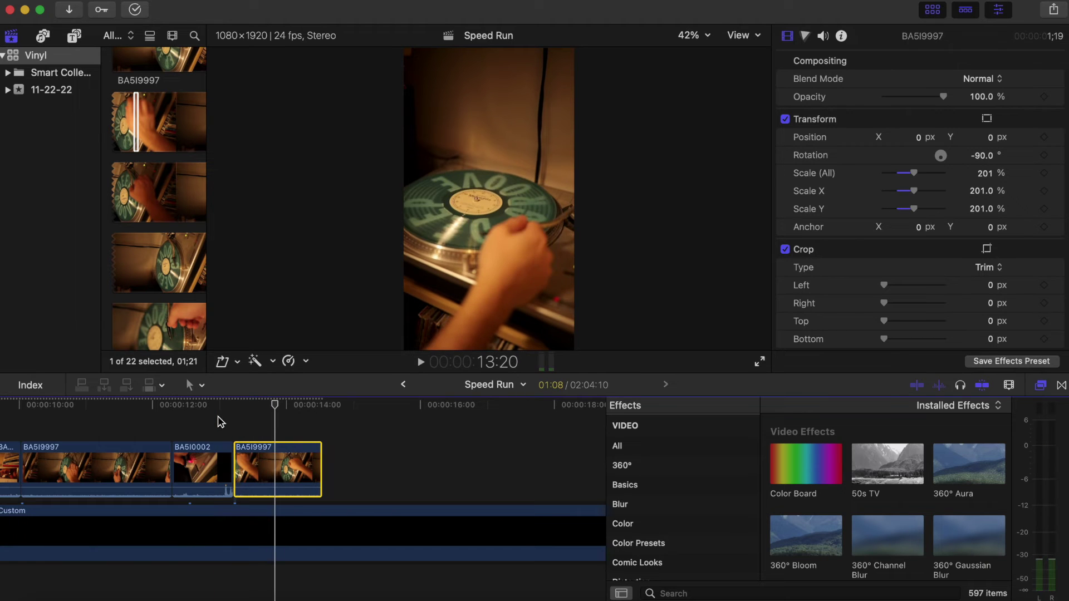
drag(322, 468, 275, 468)
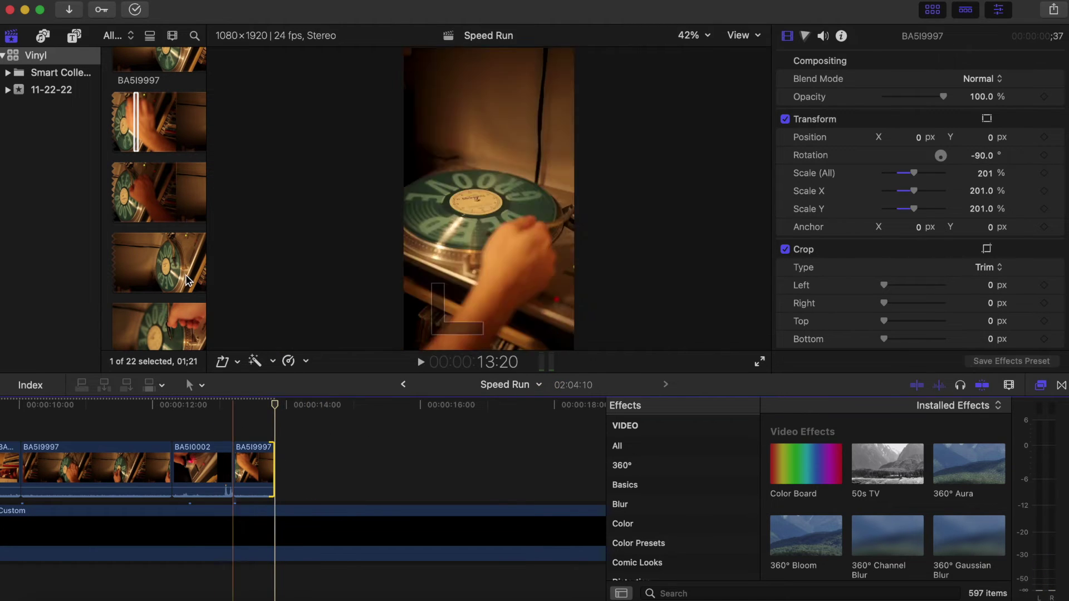
- Add a 5;04 range of BA5I9998 showing the needle close-up after the short BA5I9997 clip, with -90° rotation and 201% scale
scroll(188, 280, down, 4)
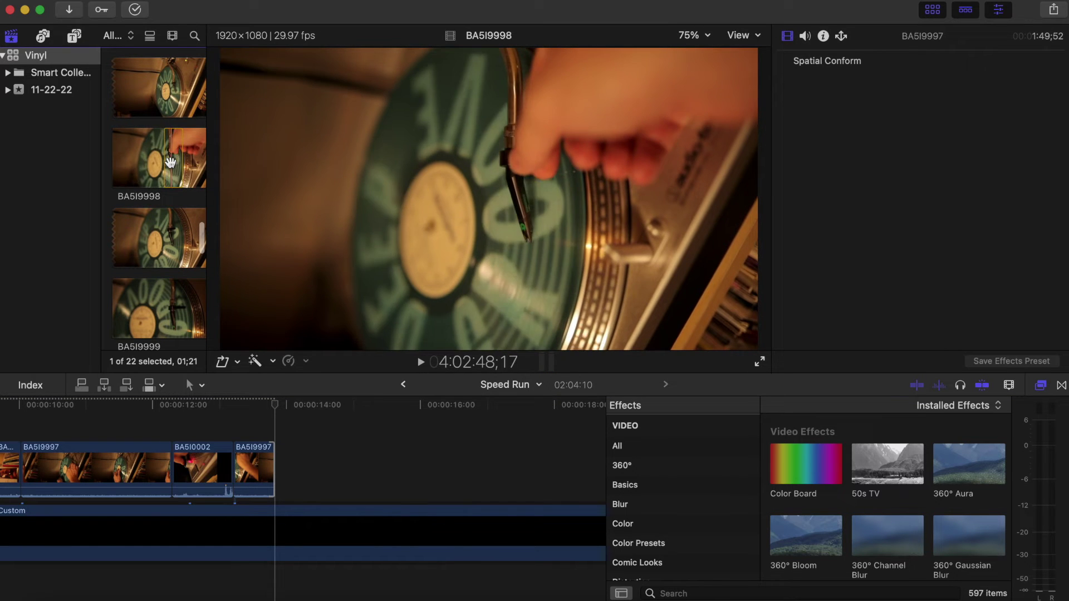
drag(171, 162, 279, 462)
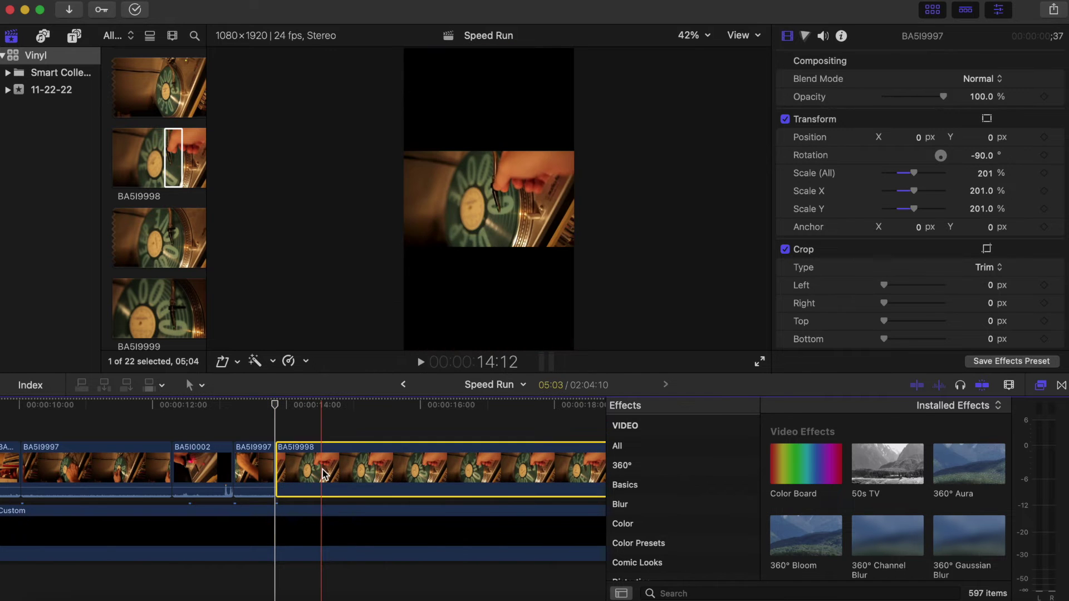
key(alt+super+v)
scroll(263, 489, right, 1)
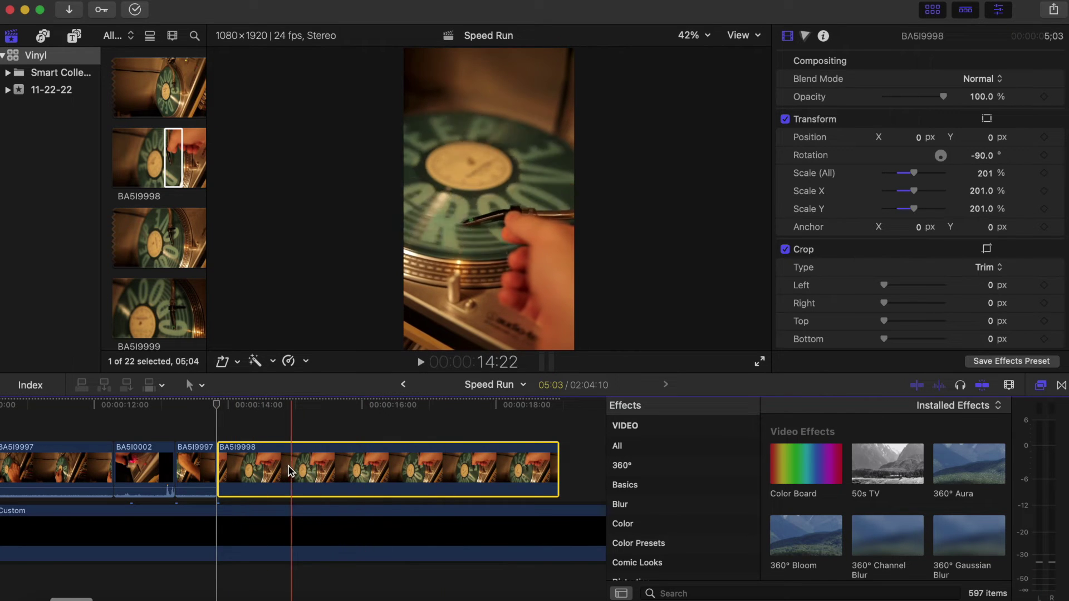
- Move the BA5I9998 clip away from its neighbour and extend it to a duration of 17;08
drag(289, 470, 426, 471)
drag(409, 469, 28, 477)
drag(114, 477, 329, 483)
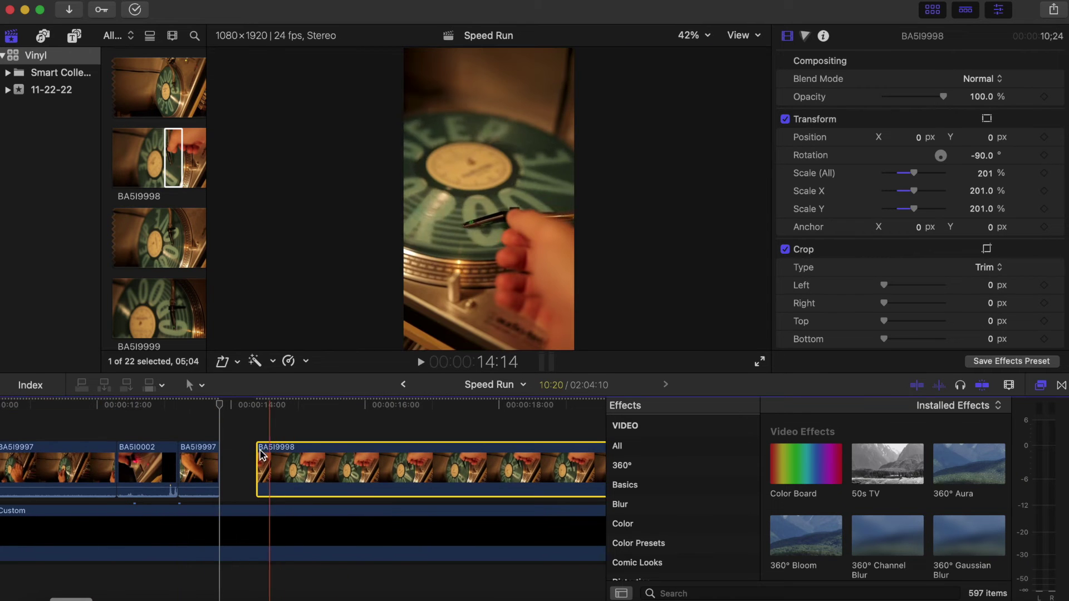
drag(507, 453, 580, 449)
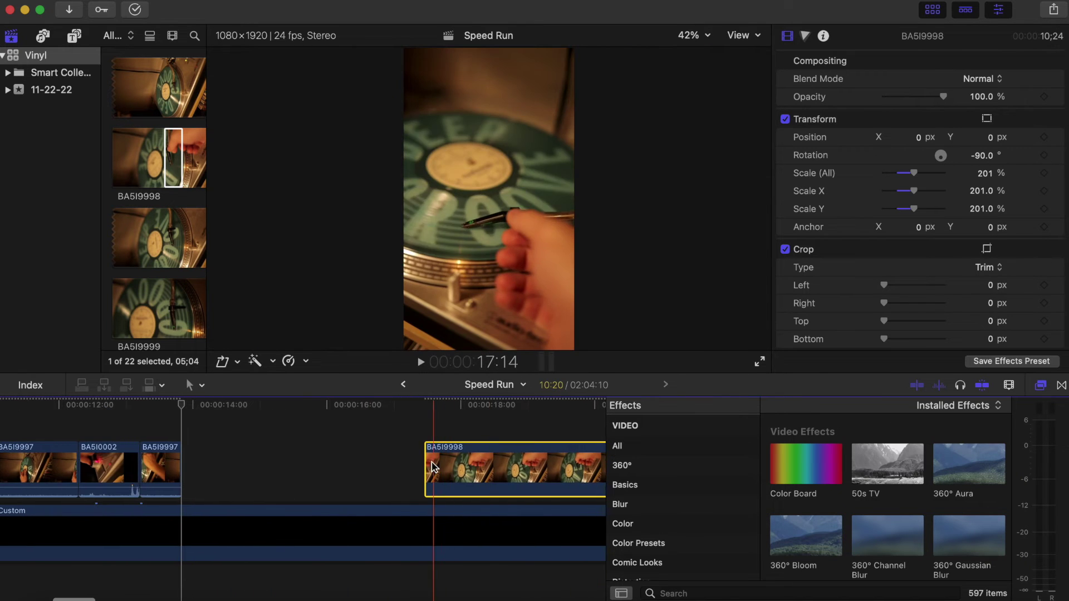
drag(427, 464, 353, 469)
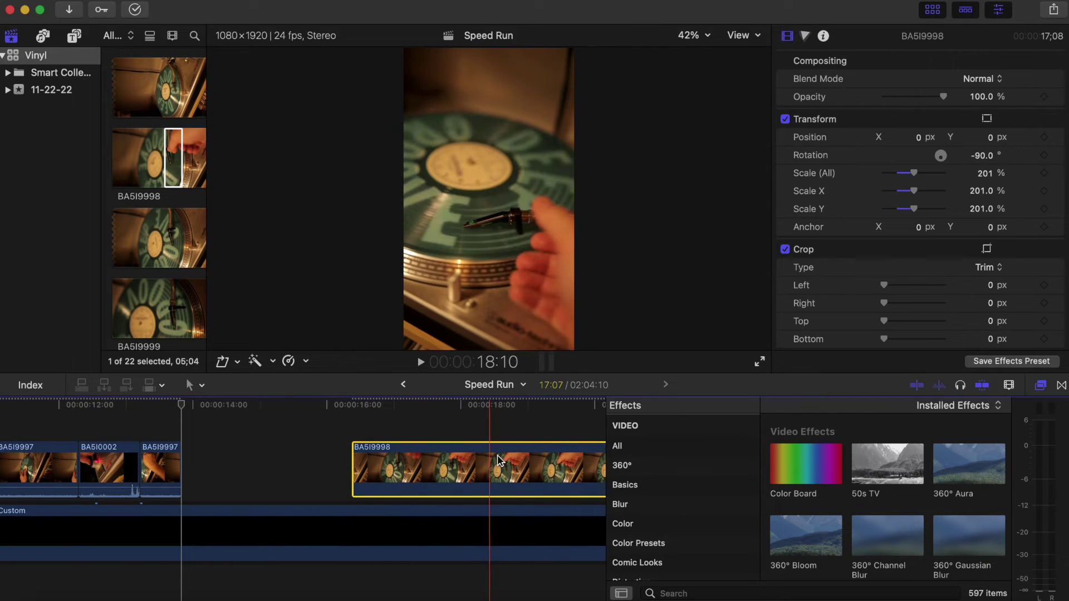
- Trim the start of the BA5I9998 clip to leave 7;08 and place it directly after the short BA5I9997 clip
scroll(574, 462, right, 5)
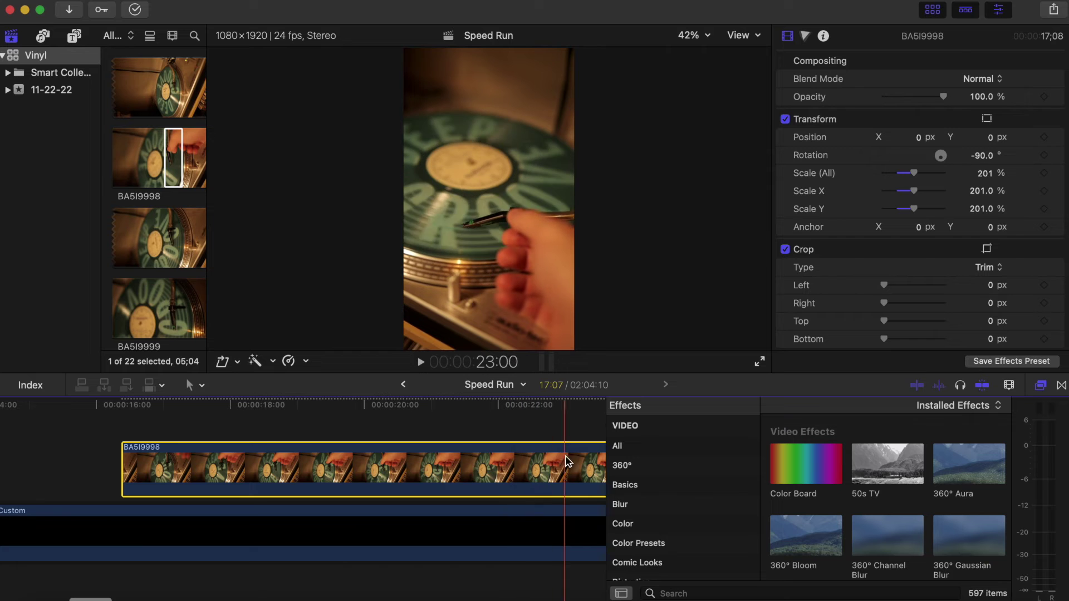
scroll(557, 462, right, 7)
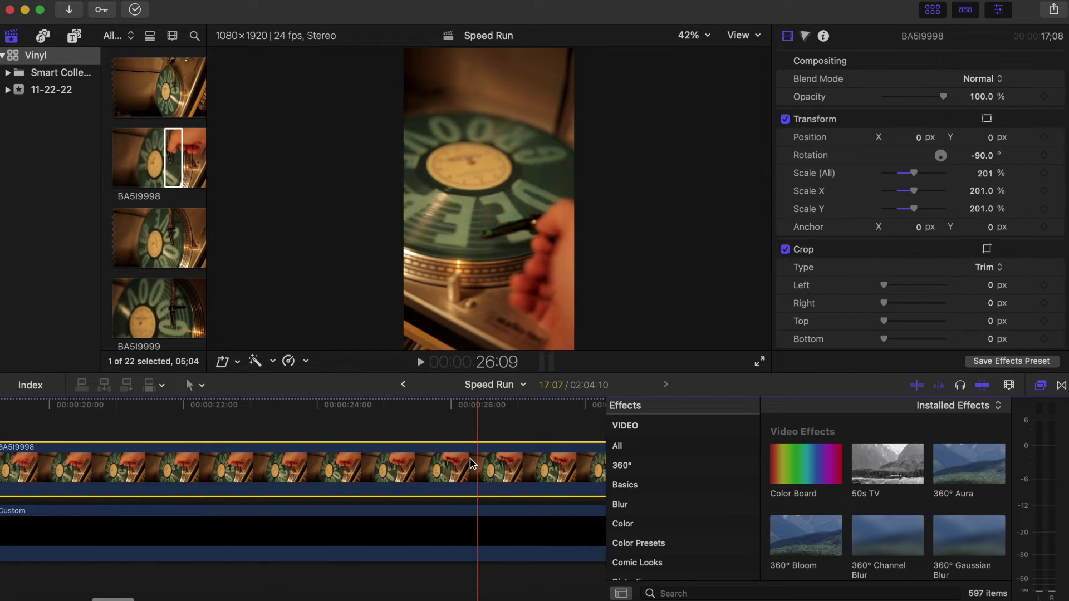
key(alt+bracketleft)
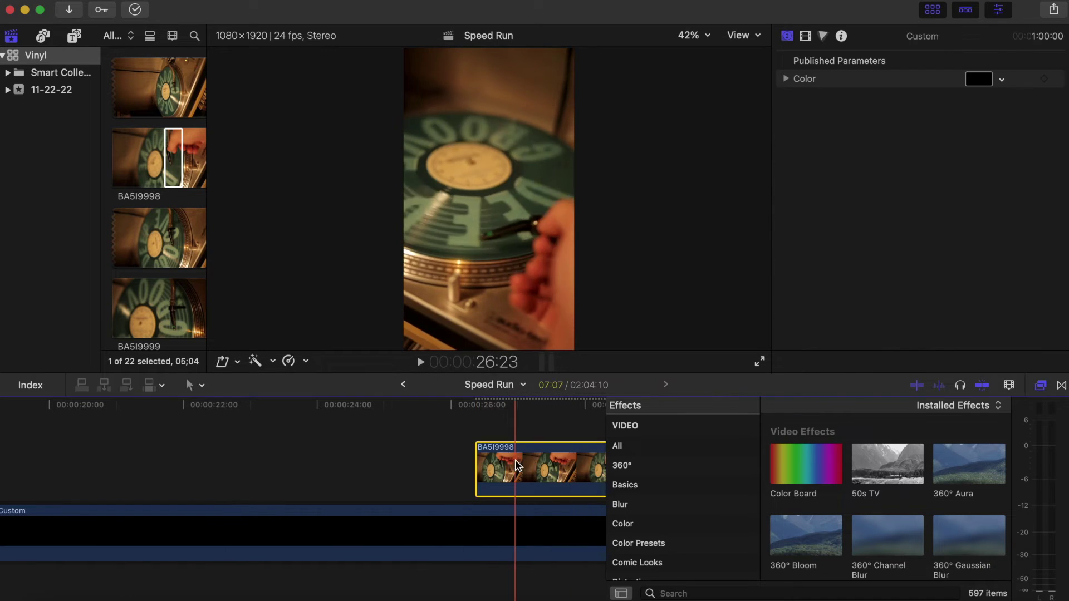
drag(517, 465, 64, 469)
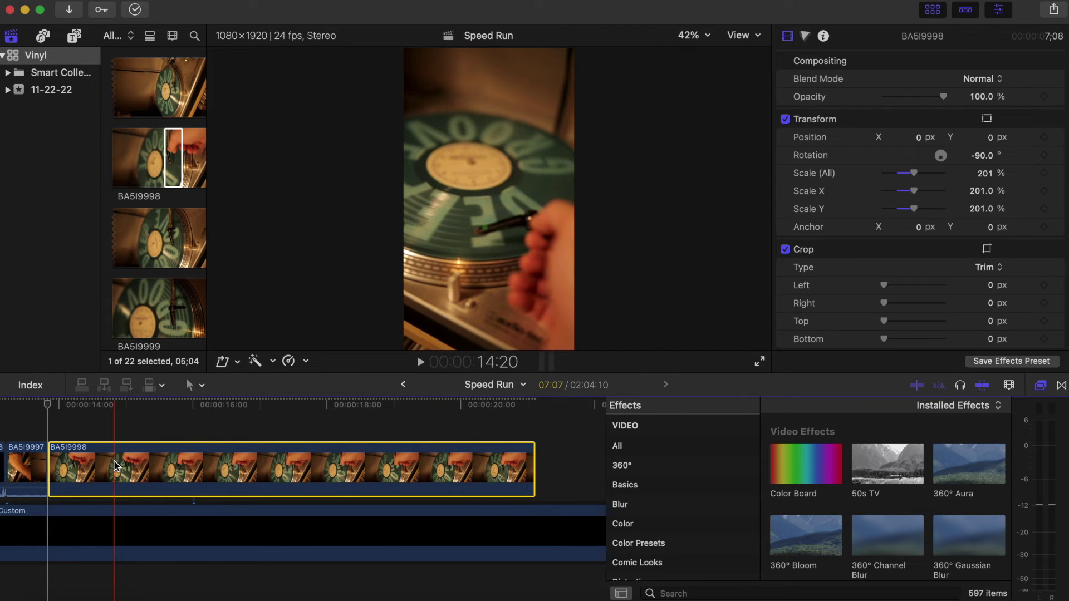
- Delete the first second of the BA5I9998 clip, then split it at 17:01 and speed up its first part to 254%
key(super+b)
key(BackSpace)
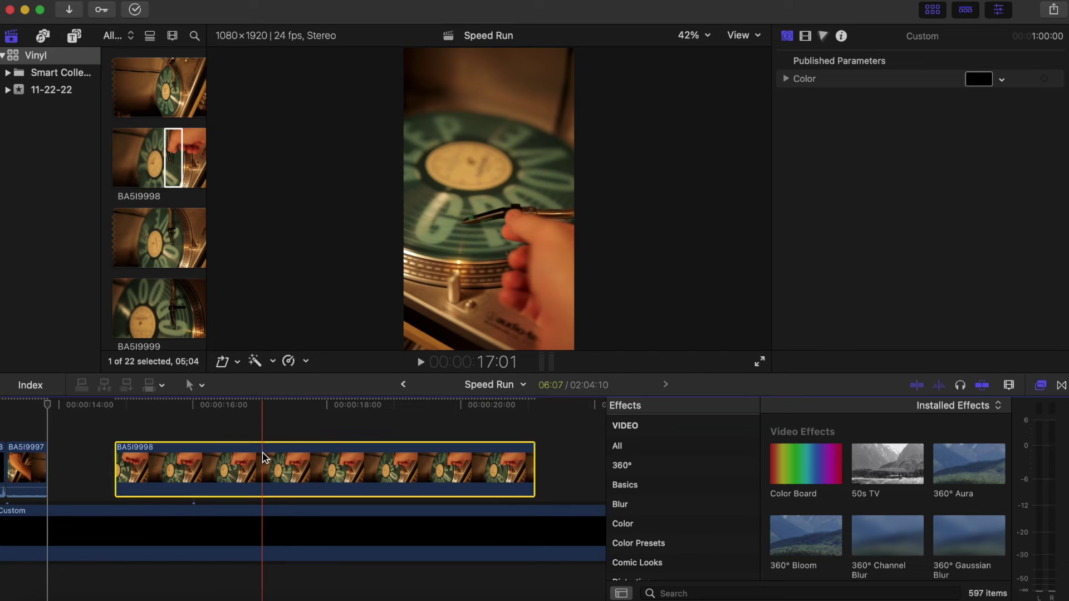
key(super+b)
key(super+r)
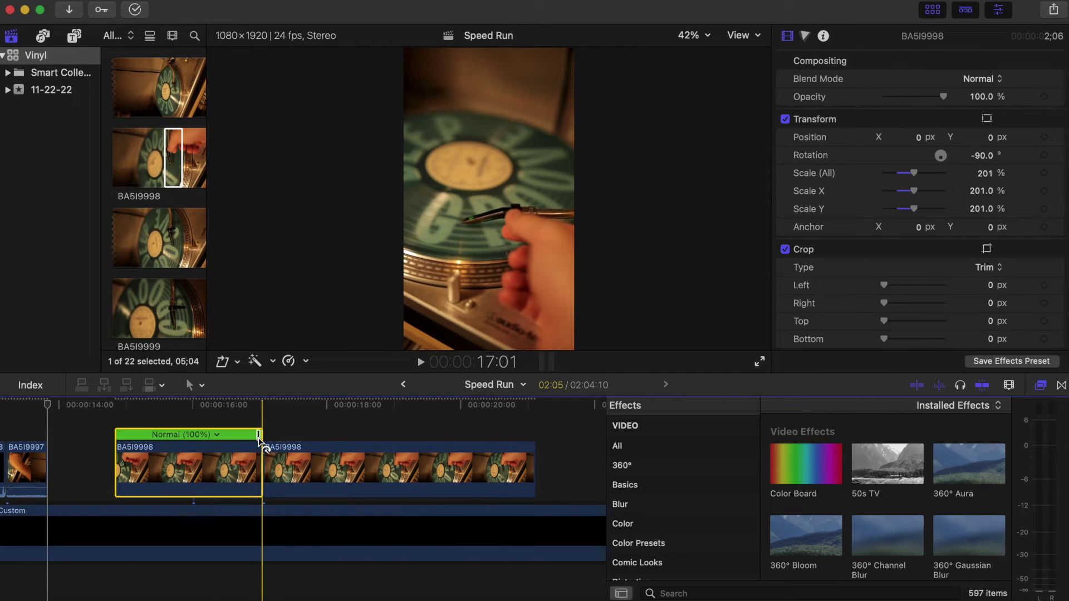
drag(260, 439, 174, 454)
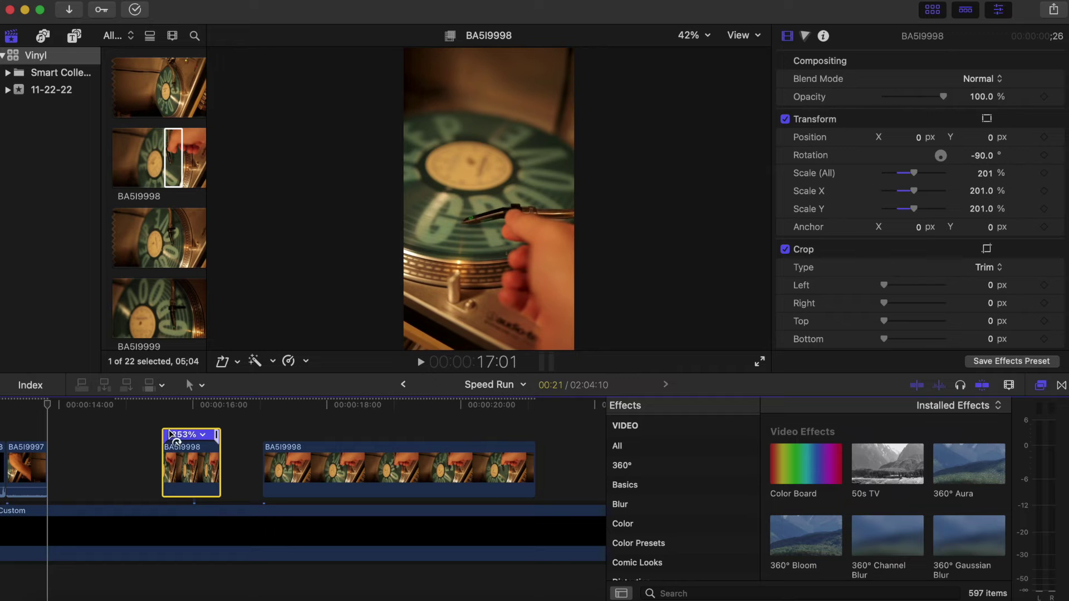
- Move the sped-up BA5I9998 part directly after the short BA5I9997 clip and raise its speed to 337%
key(cmd+equal)
key(cmd+equal)
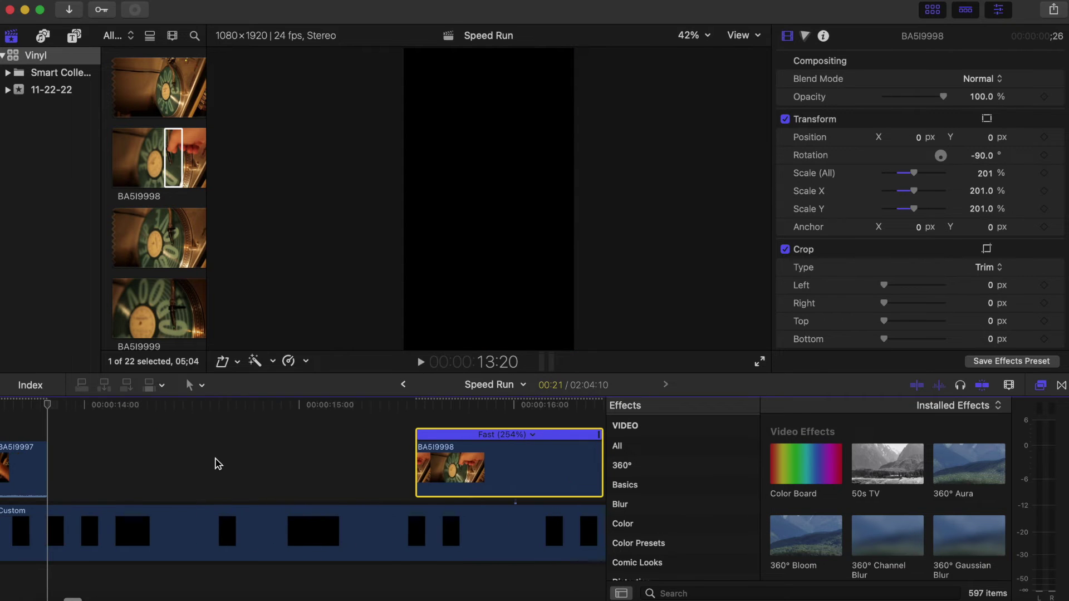
scroll(591, 456, right, 5)
drag(449, 445, 230, 467)
key(cmd+minus)
key(cmd+minus)
scroll(399, 454, left, 5)
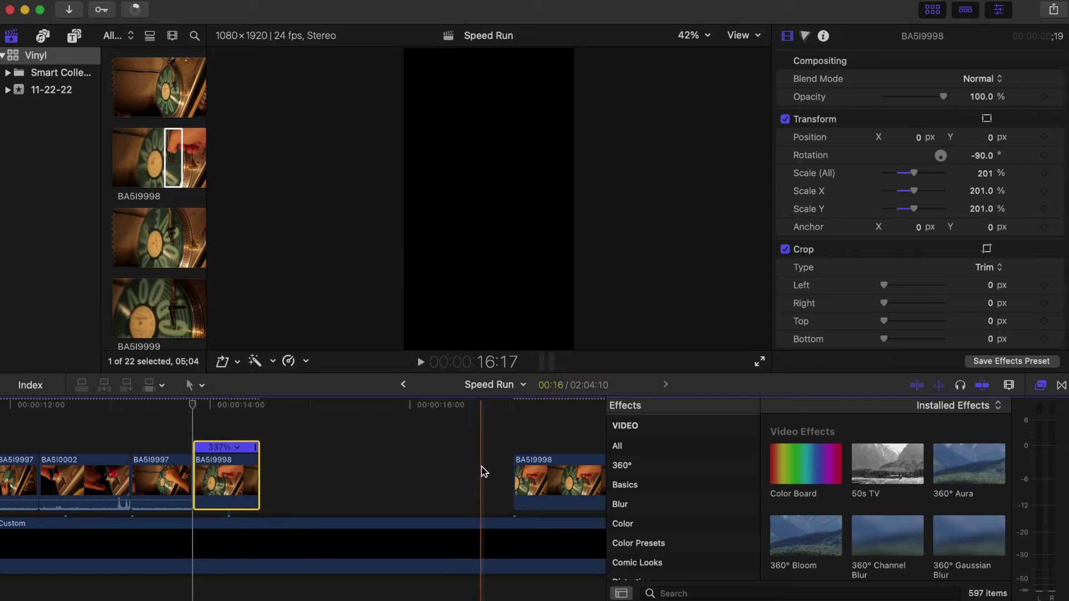
- Close the gap by moving the normal-speed BA5I9998 part directly after the sped-up one, and play back the sequence
drag(569, 477, 312, 452)
click(142, 488)
click(226, 435)
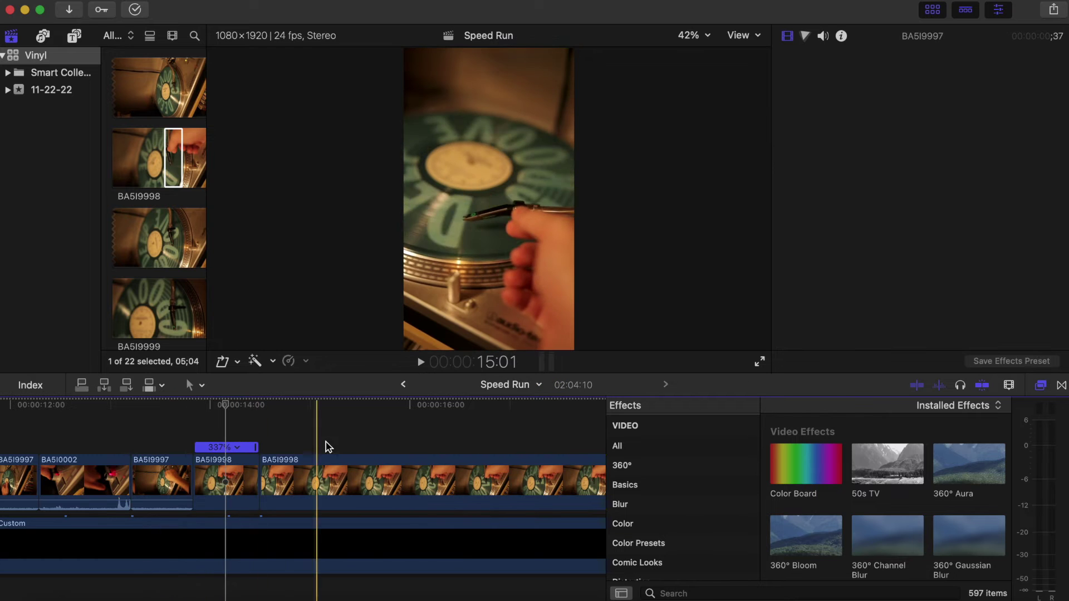
key(space)
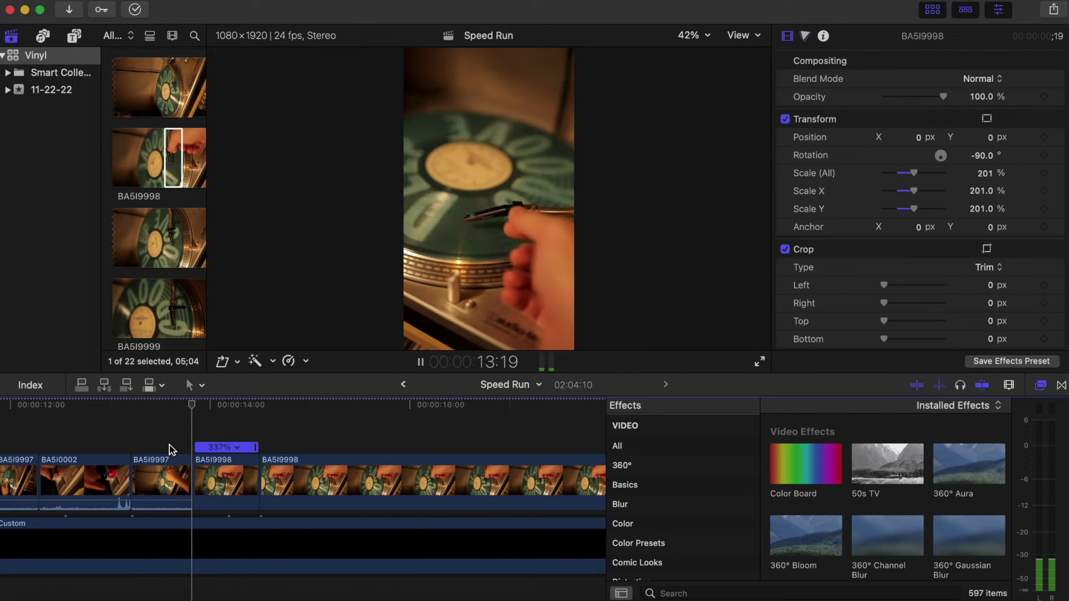
scroll(169, 450, right, 3)
scroll(170, 450, right, 2)
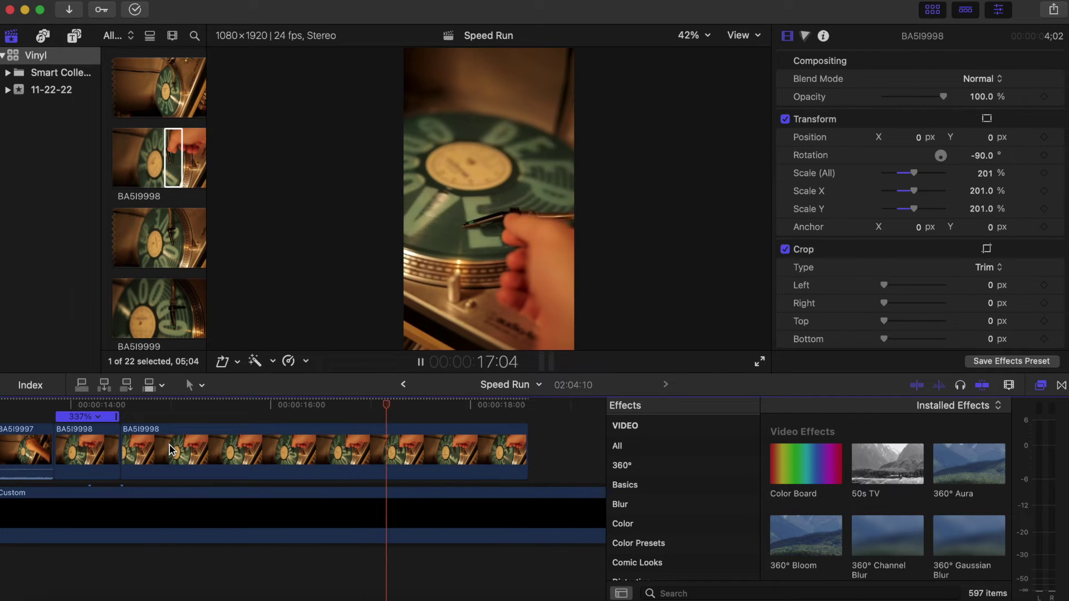
key(space)
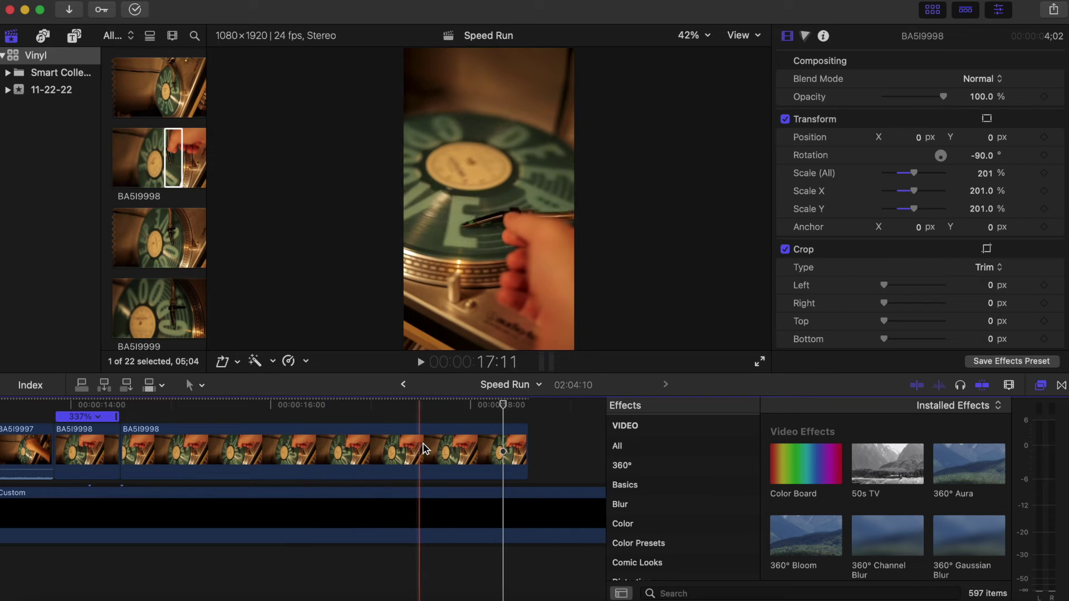
- Split the last BA5I9998 clip at 17:04 and relocate the two T Swizzle audio clips to that split
click(393, 460)
key(super+b)
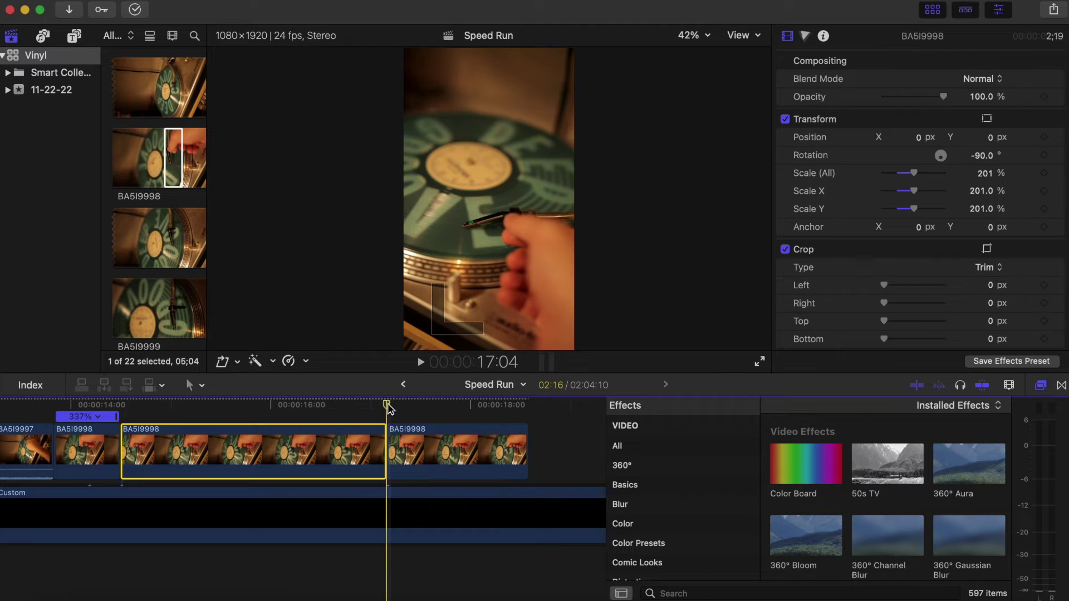
key(super+minus)
key(super+minus)
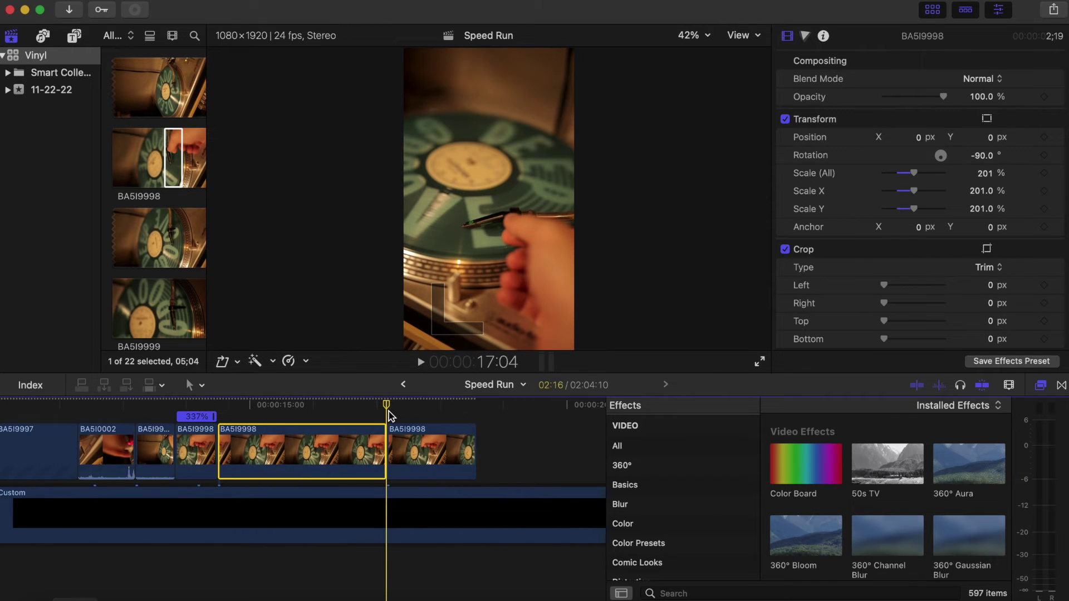
scroll(390, 415, right, 6)
key(super+minus)
key(super+minus)
scroll(490, 492, right, 7)
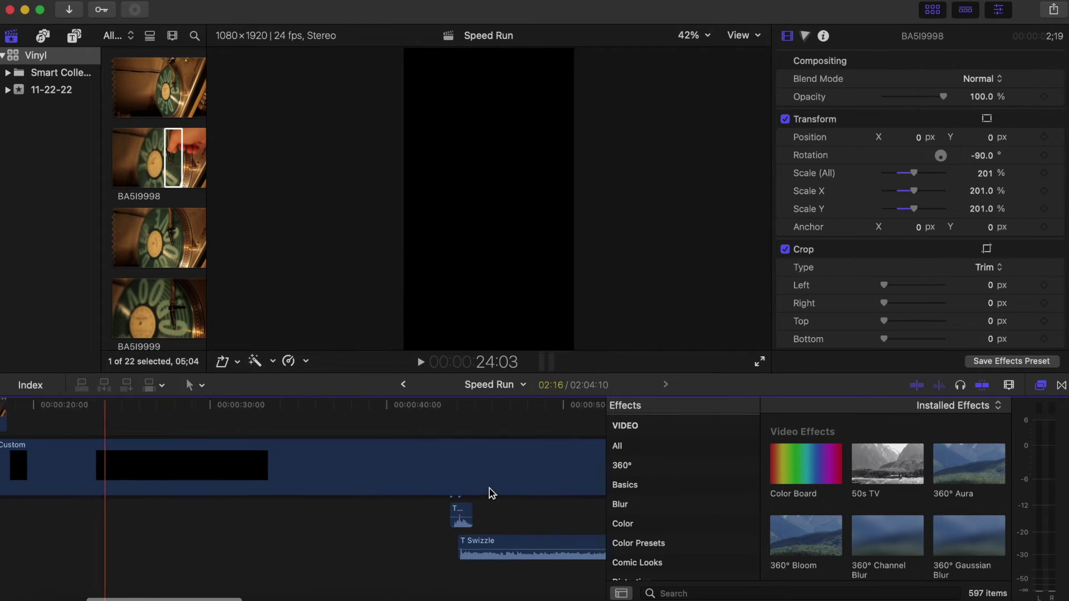
drag(367, 532, 484, 551)
key(Delete)
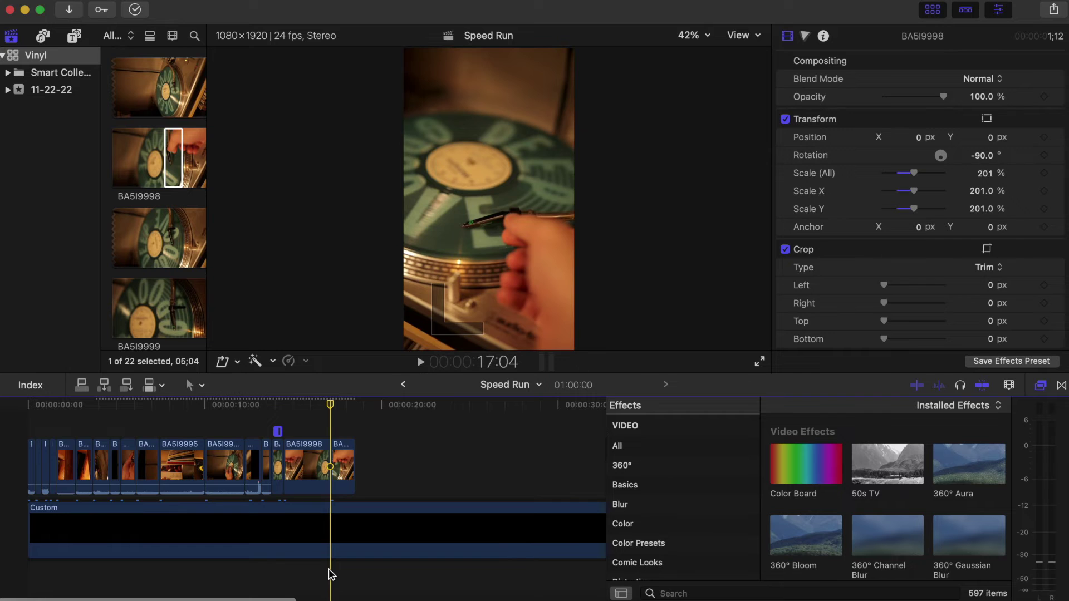
key(super+z)
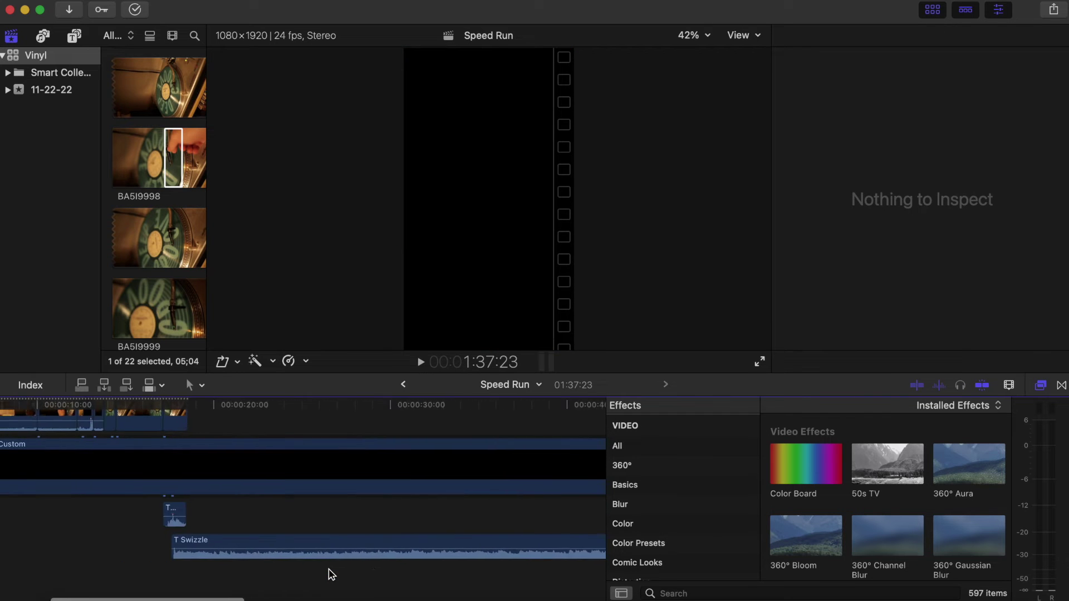
- Shift both T Swizzle audio clips slightly earlier together so the longer one starts at 17:01
scroll(329, 575, left, 2)
key(super+equal)
key(super+equal)
key(super+equal)
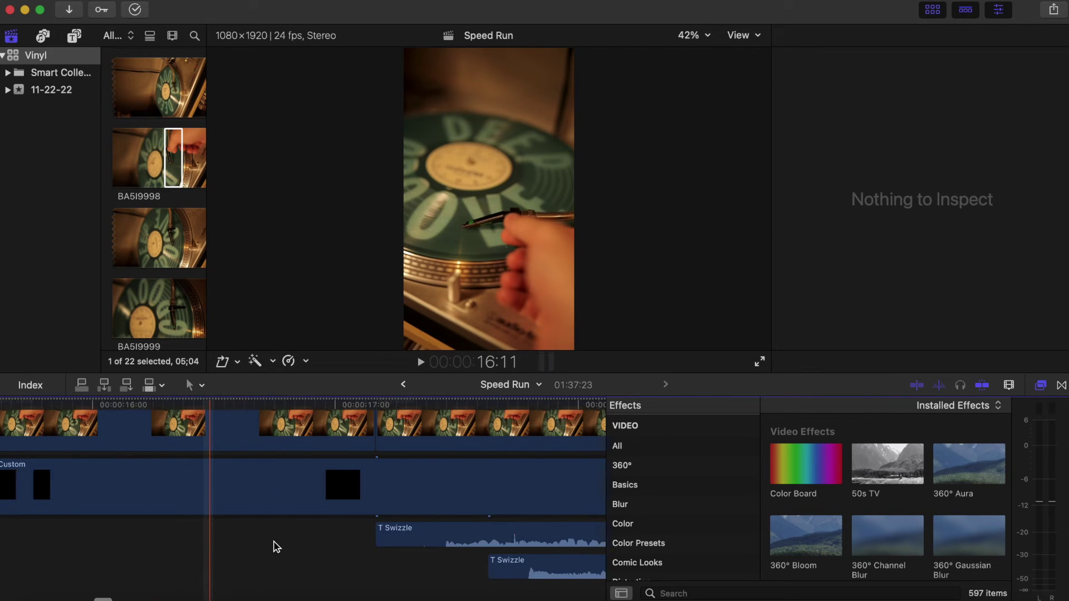
drag(327, 545, 398, 538)
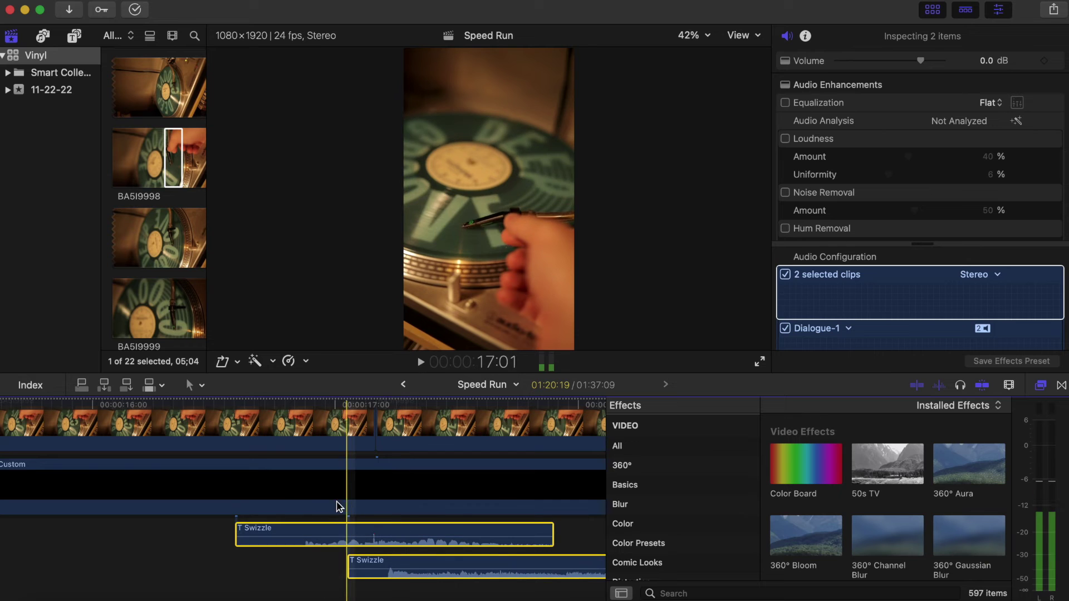
- Play back the music over the split and extend the end of the last BA5I9998 clip to a duration of 2;06
key(space)
key(super+minus)
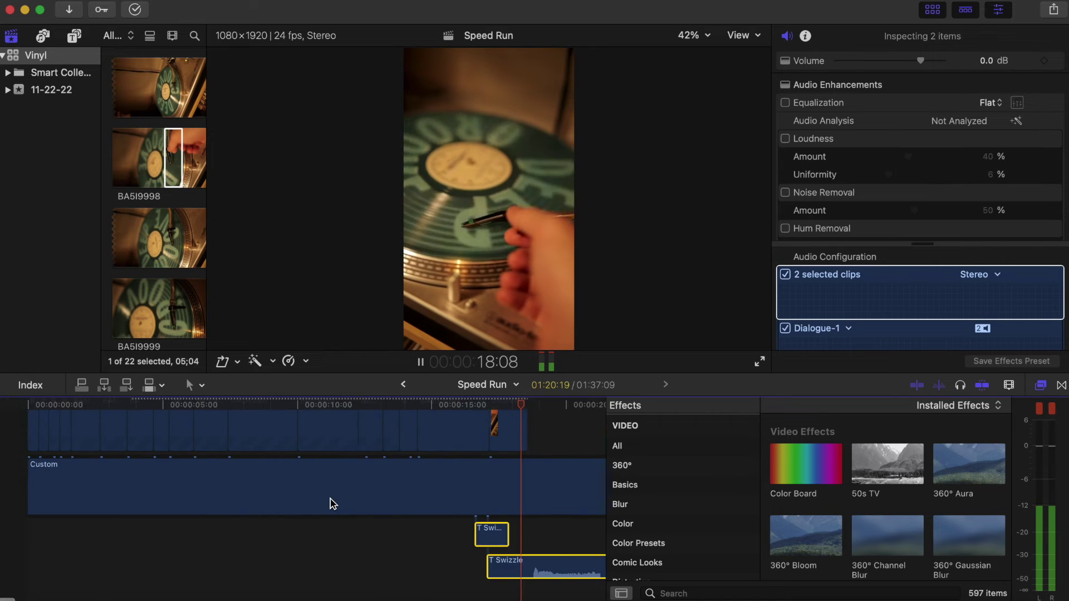
key(space)
drag(239, 435, 260, 436)
- Add a 3;21 range of BA5I9999 after the last BA5I9998 clip, at -90° rotation and 201% scale, with its end trimmed to 1;29
scroll(172, 262, down, 1)
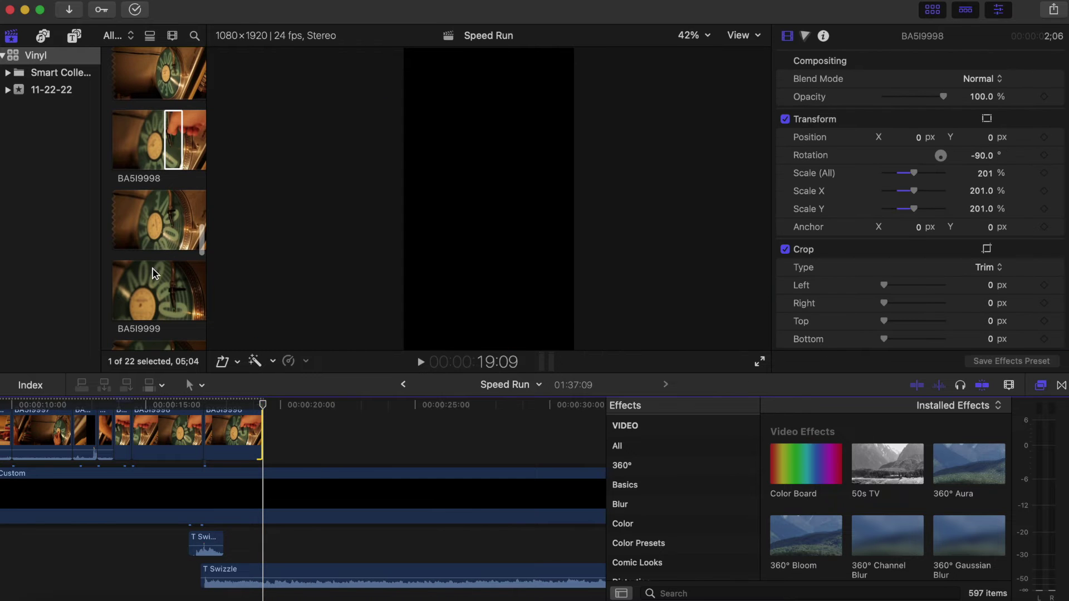
scroll(157, 257, down, 2)
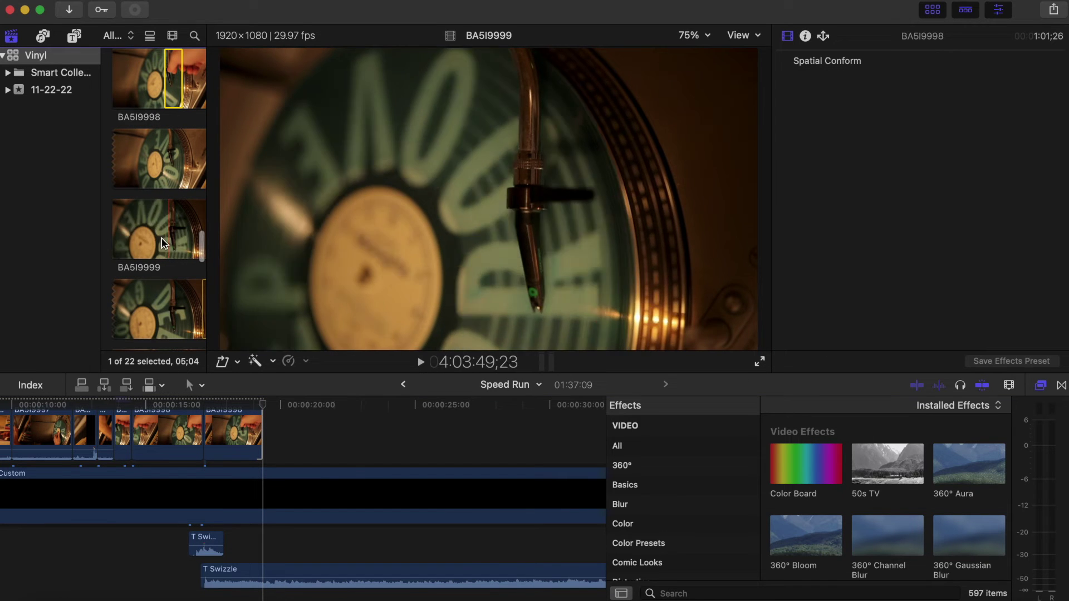
drag(160, 240, 263, 427)
click(262, 427)
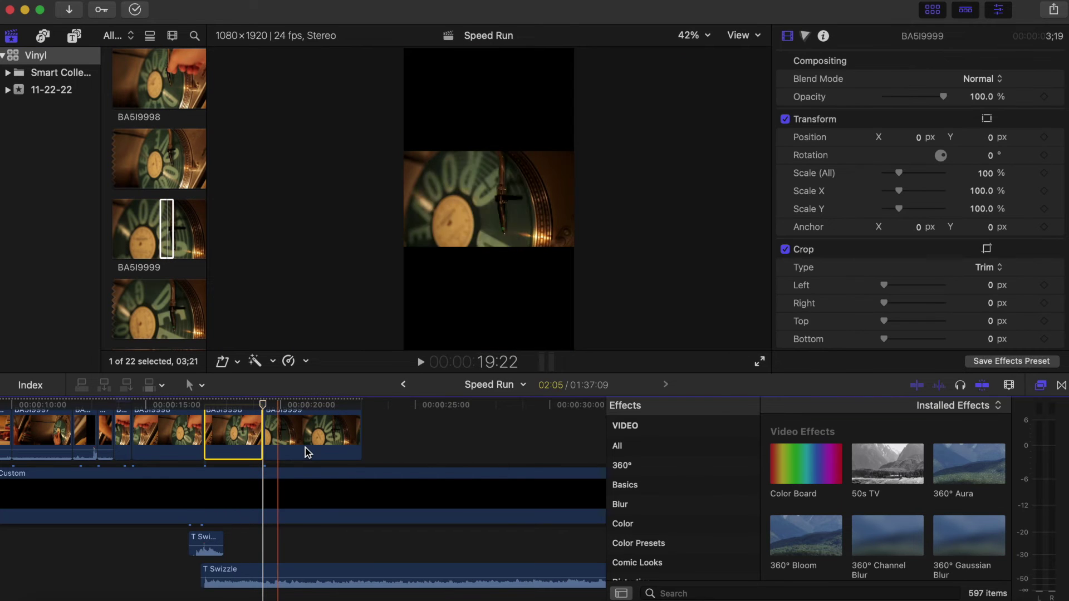
scroll(244, 431, up, 3)
scroll(243, 431, left, 1)
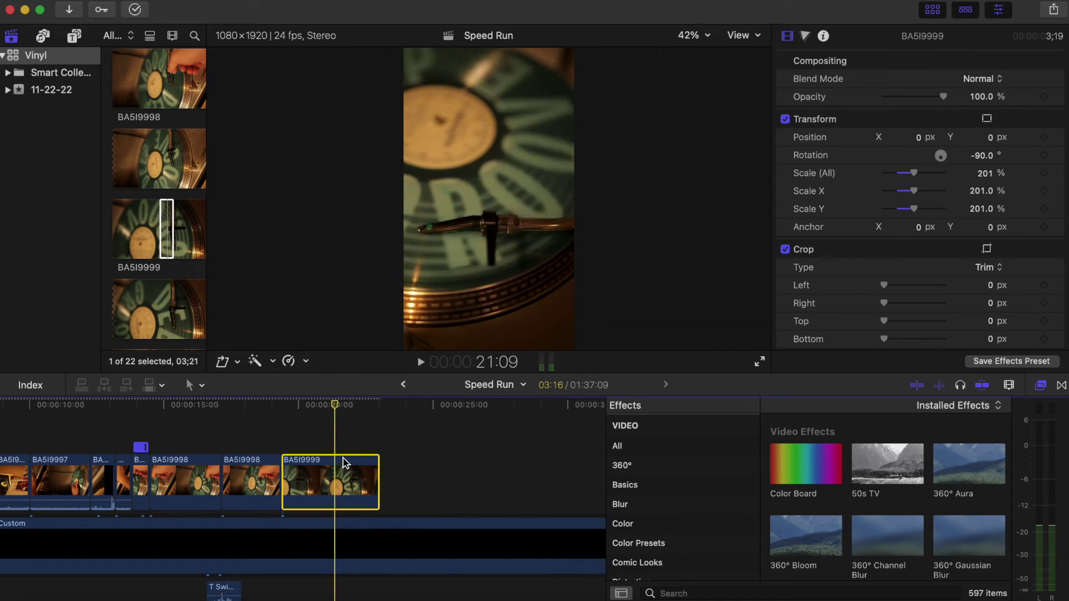
drag(378, 479, 334, 479)
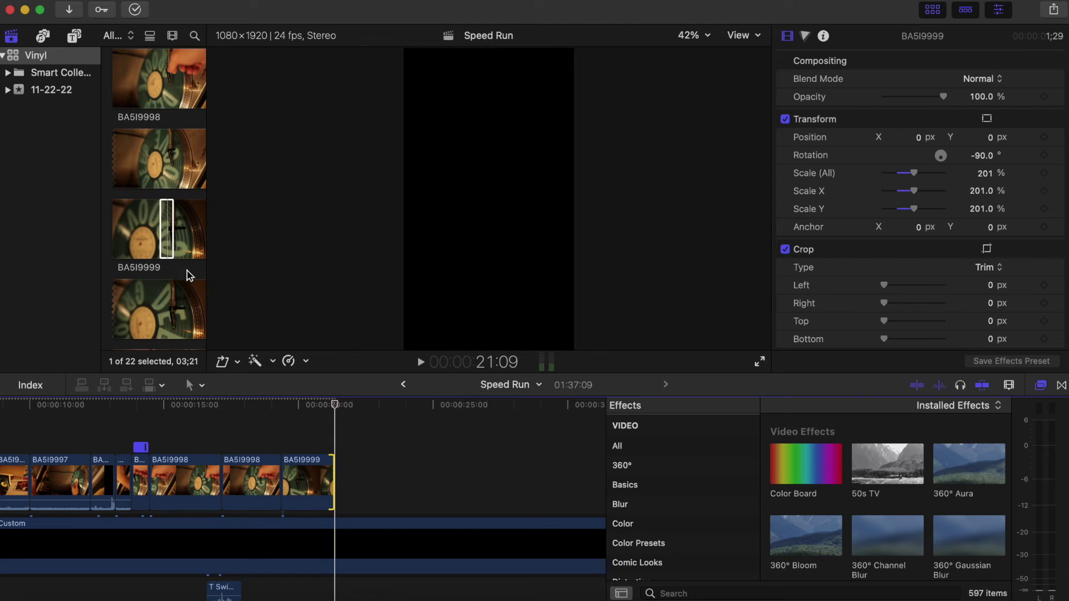
- Add a 4;09 range of BA5I0001 after BA5I9999, at -90° rotation and 201% scale, with its end trimmed to 2;09
scroll(189, 275, down, 8)
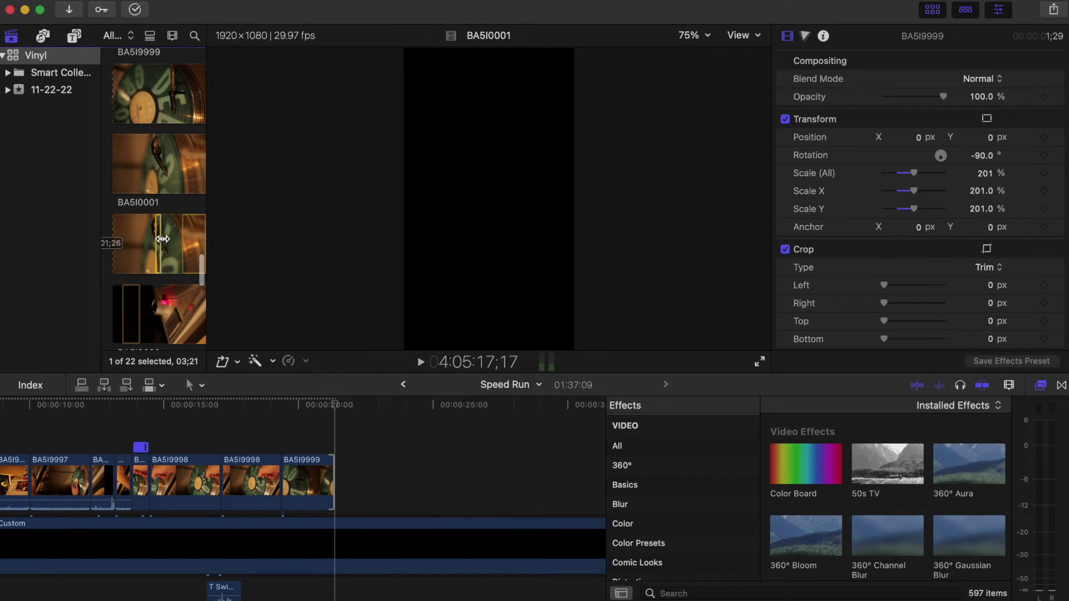
drag(162, 239, 343, 461)
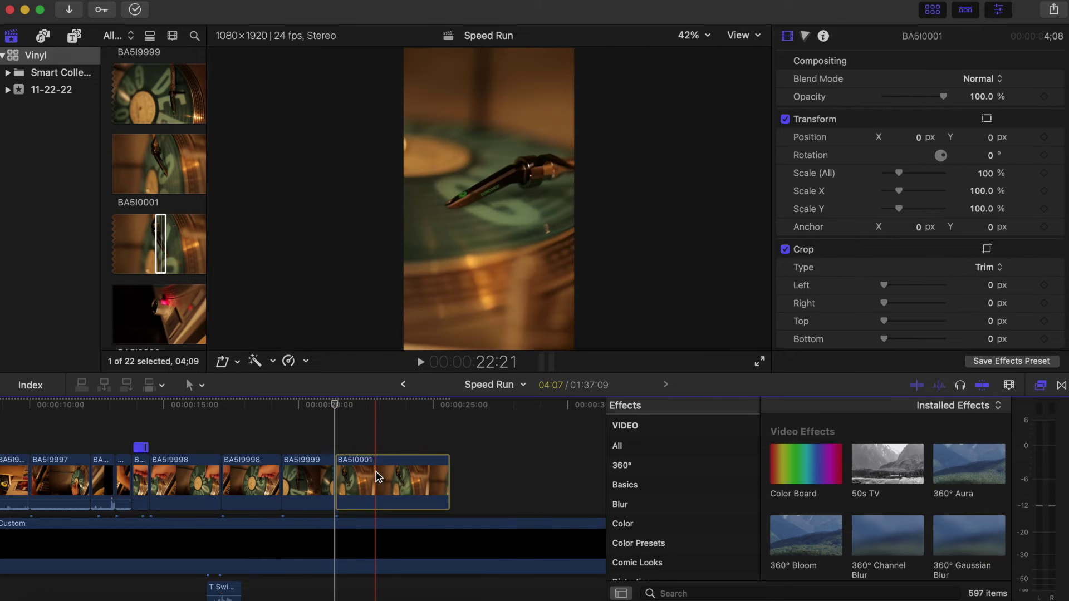
key(space)
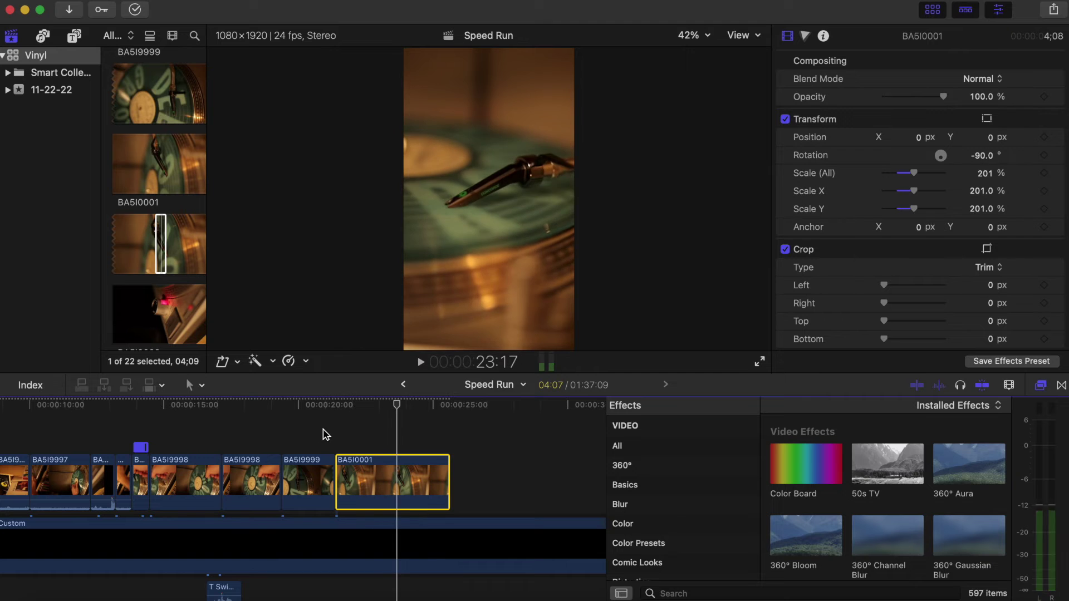
drag(420, 480, 396, 480)
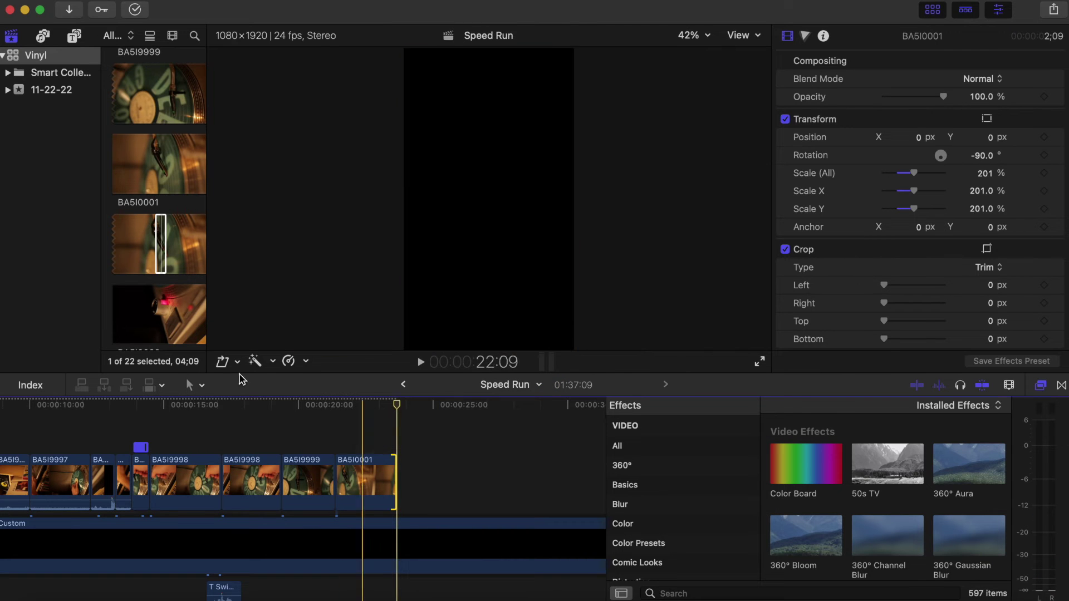
- Add a 3;12 range of BA5I0003 showing the Midnights cover after BA5I0001, at 90° rotation and 201% scale, and play it back
scroll(148, 254, down, 8)
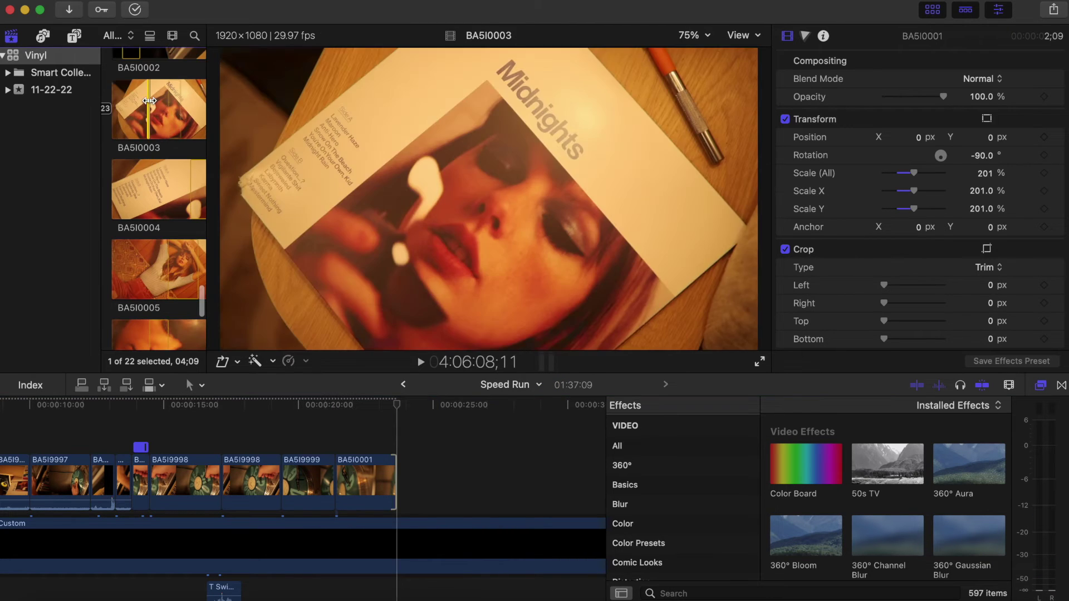
click(166, 112)
drag(158, 116, 403, 457)
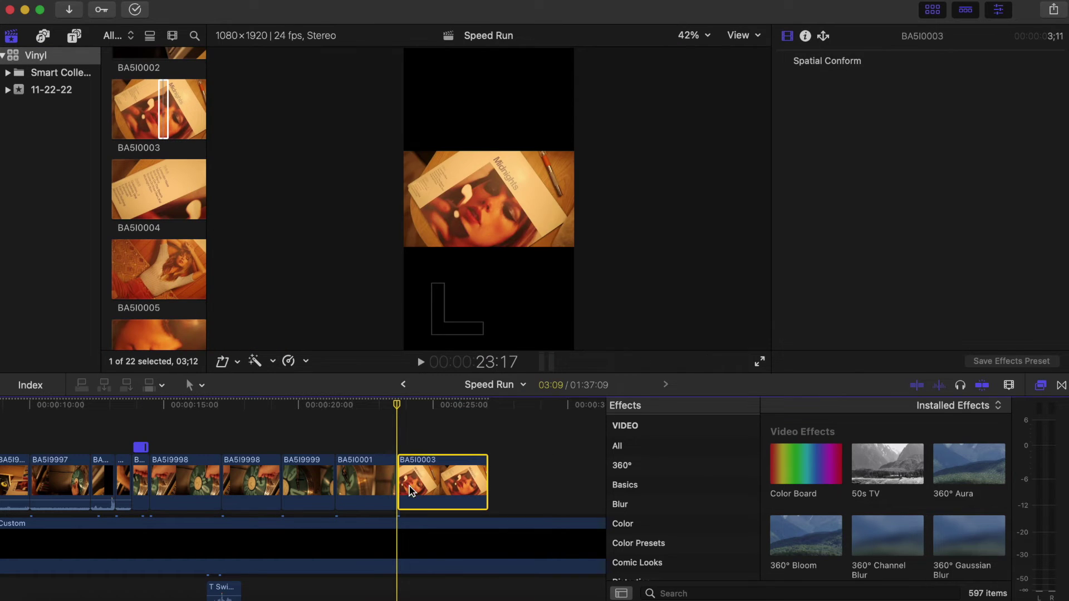
click(372, 490)
click(444, 487)
key(super+shift+v)
key(Return)
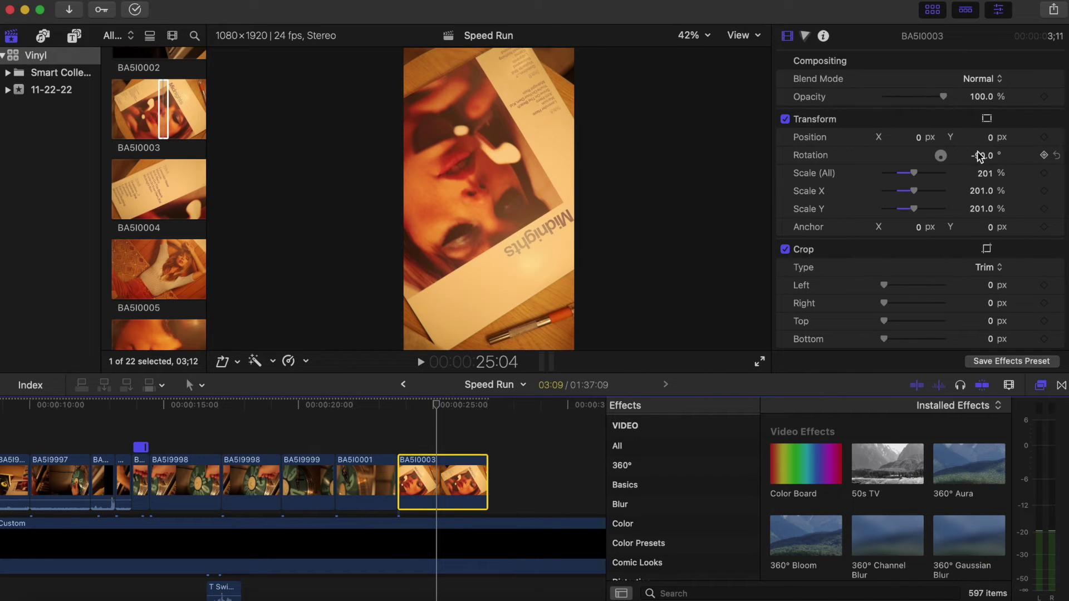
key(Return)
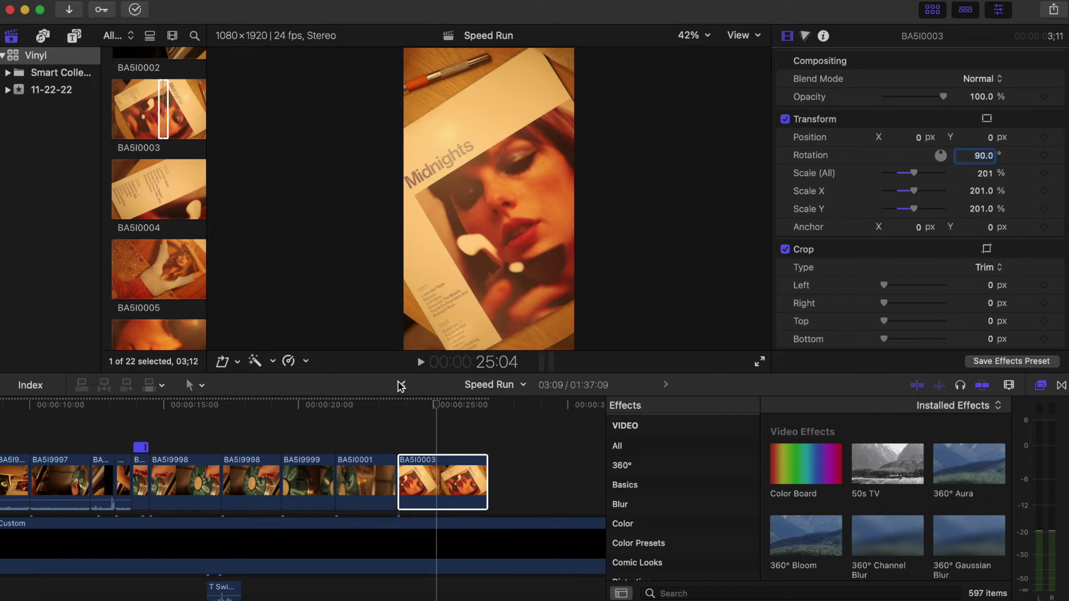
click(363, 498)
click(426, 421)
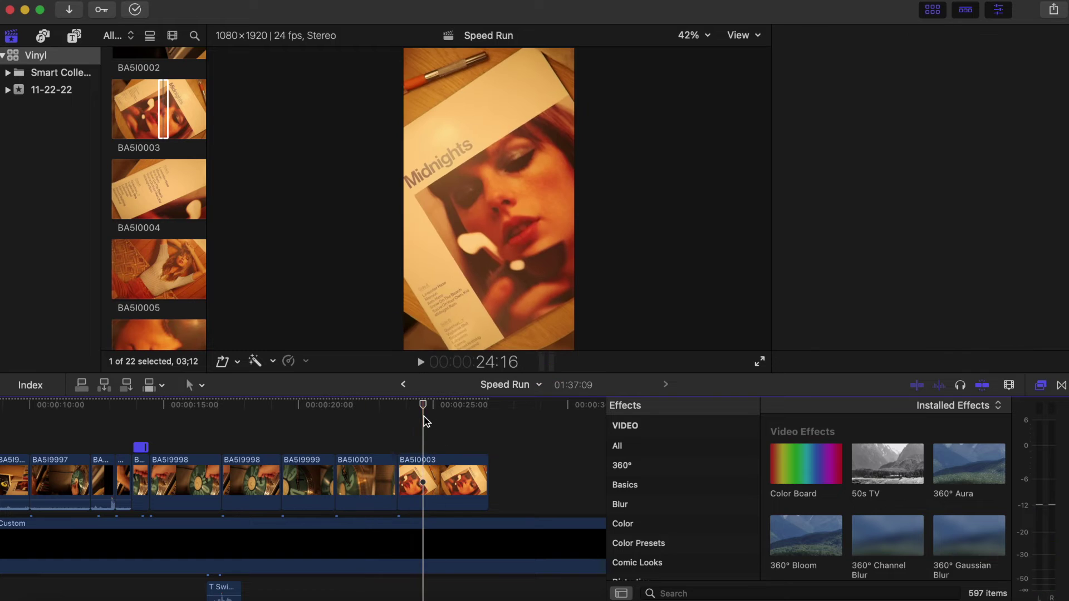
click(381, 434)
key(space)
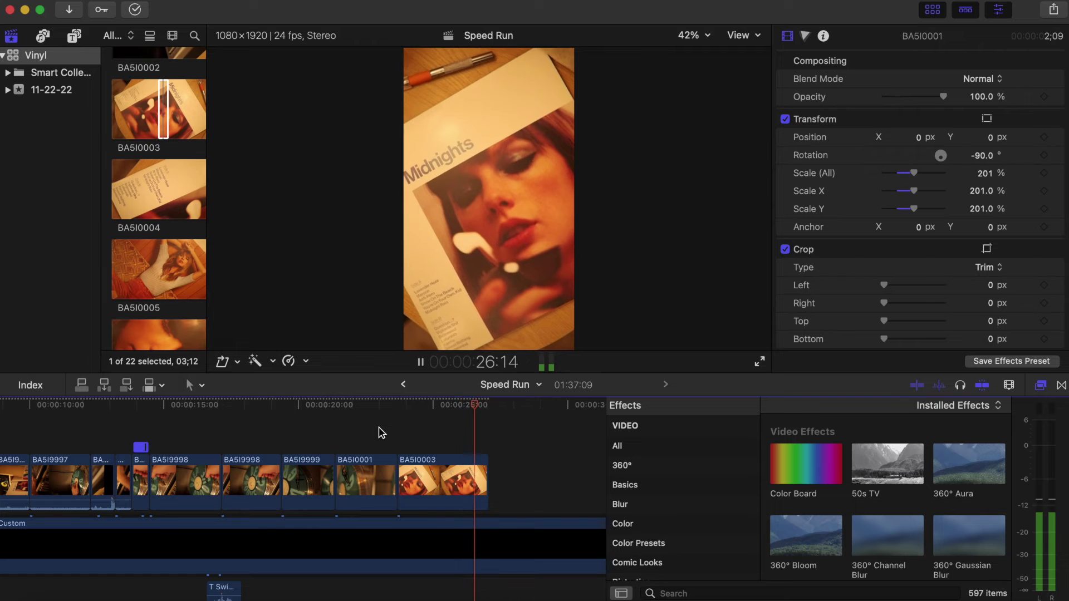
- Add a 5;08 range of BA5I0004 showing the track list after BA5I0003, and paste BA5I0003's rotation and scale onto it
click(160, 211)
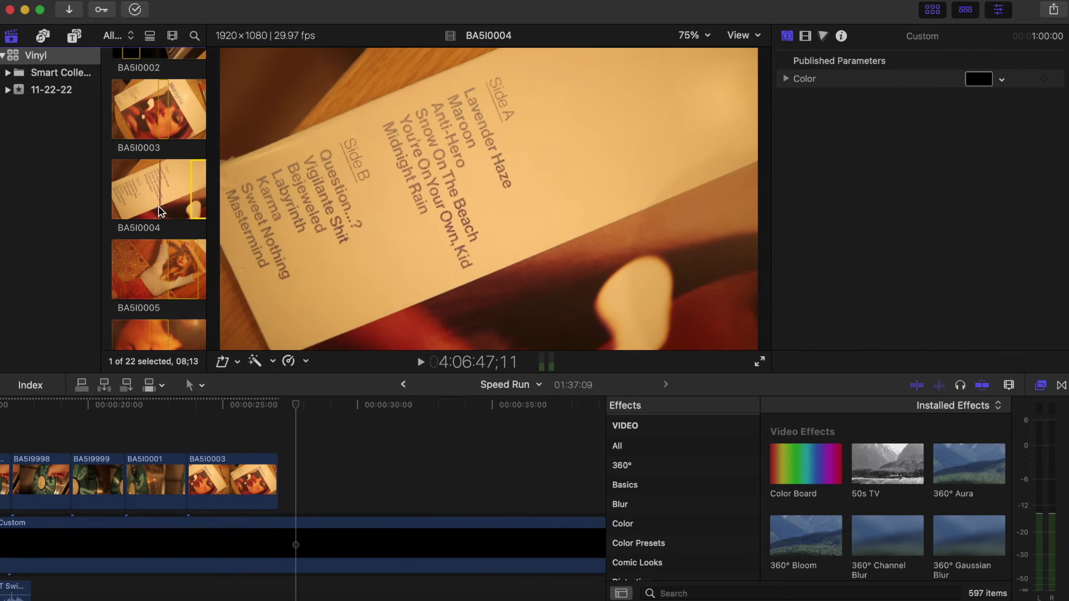
drag(143, 194, 285, 473)
click(233, 482)
key(super+c)
click(326, 497)
key(shift+super+v)
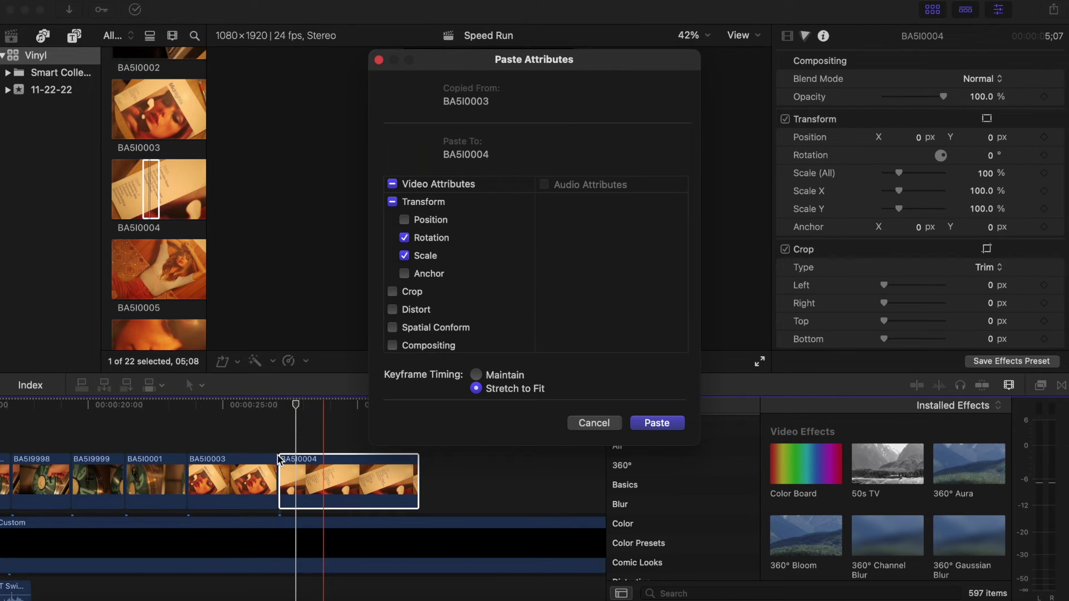
key(Return)
click(269, 428)
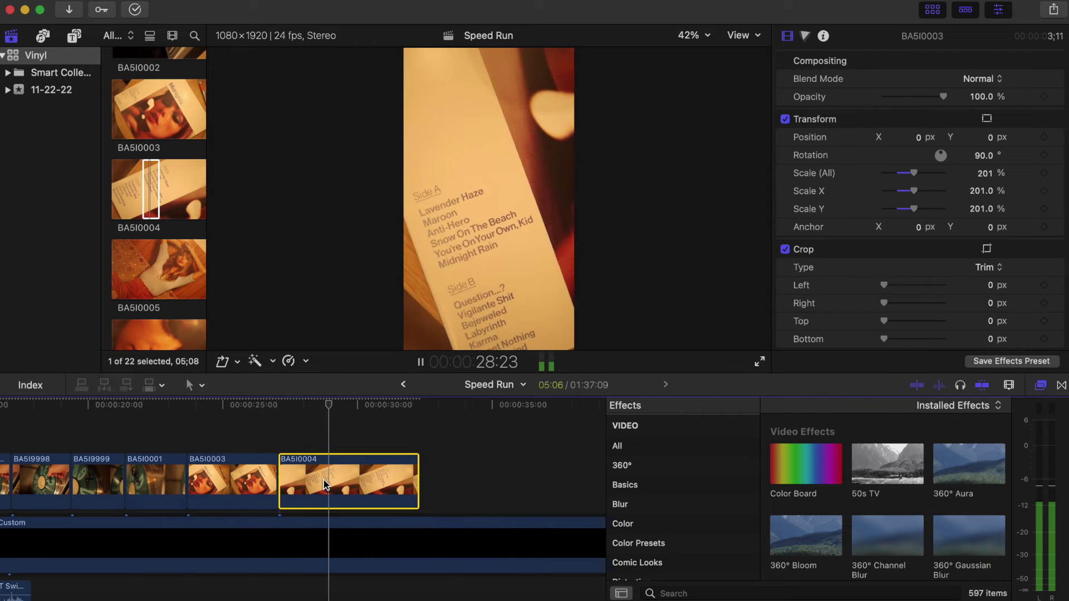
- Cut off the remainder of BA5I0004 and add BA5I0005 after it at 90° rotation and 201% scale, cut to 2;12
key(BackSpace)
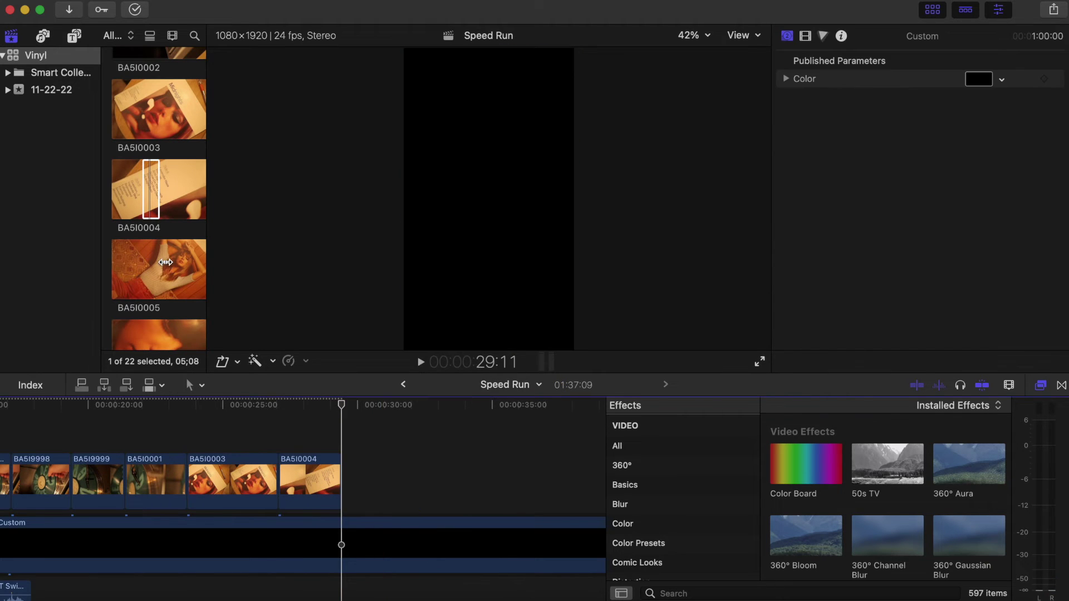
drag(198, 266, 349, 472)
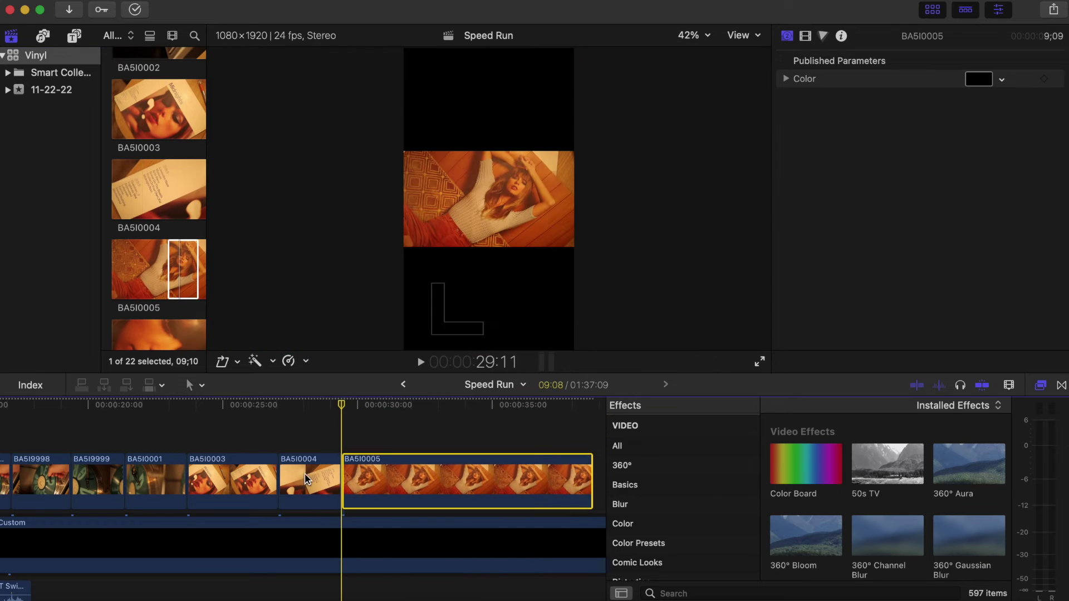
click(306, 474)
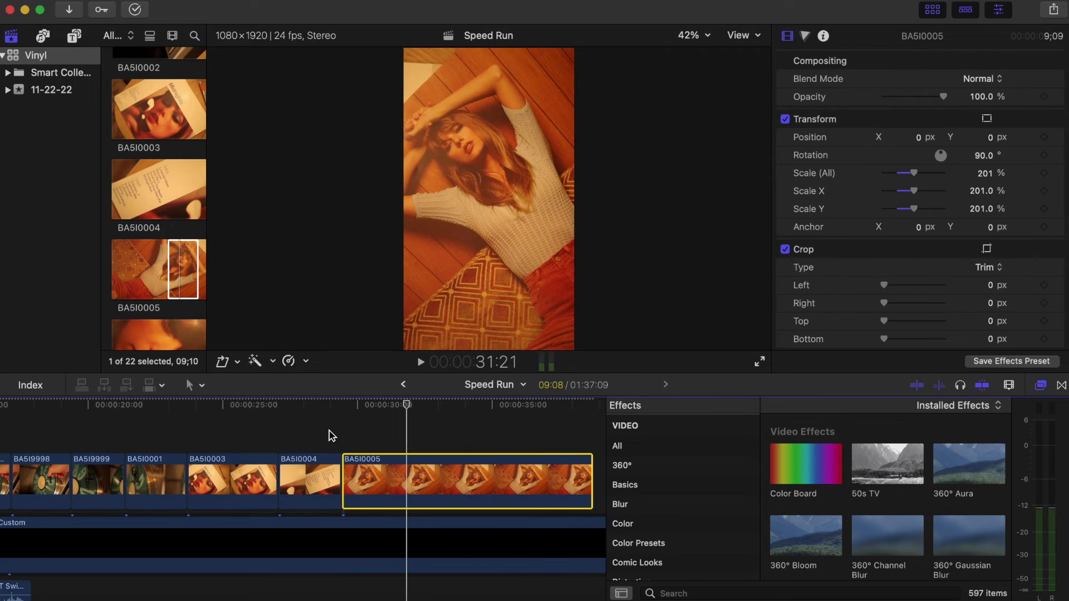
key(super+b)
click(463, 473)
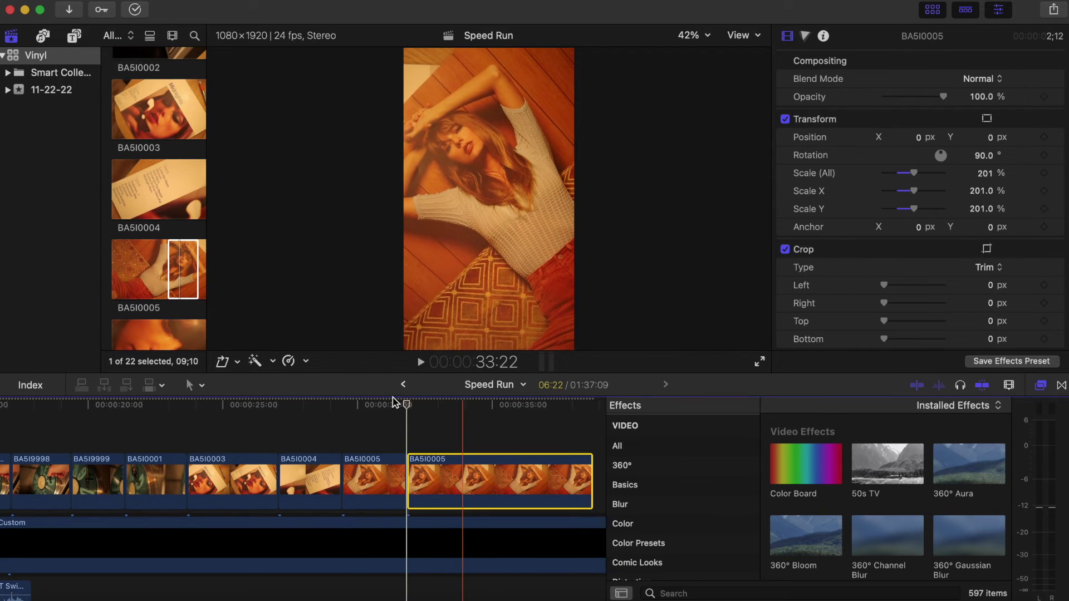
key(BackSpace)
- Add a 6;21 range of BA5I0006 after BA5I0005, at 90° rotation and 201% scale, and cut it to 2;12
scroll(154, 241, down, 3)
drag(156, 234, 417, 473)
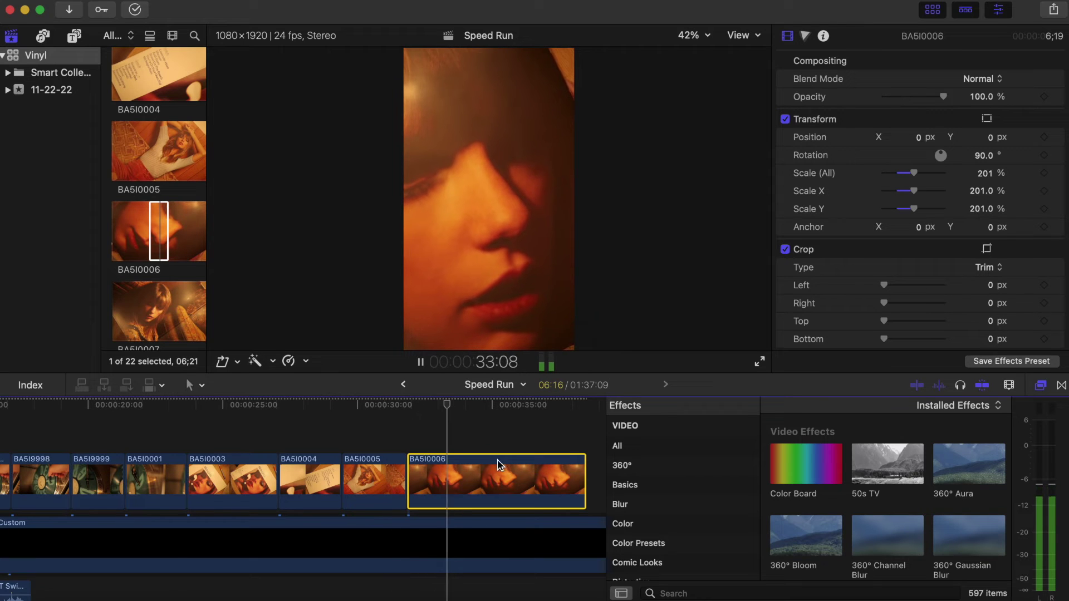
click(545, 495)
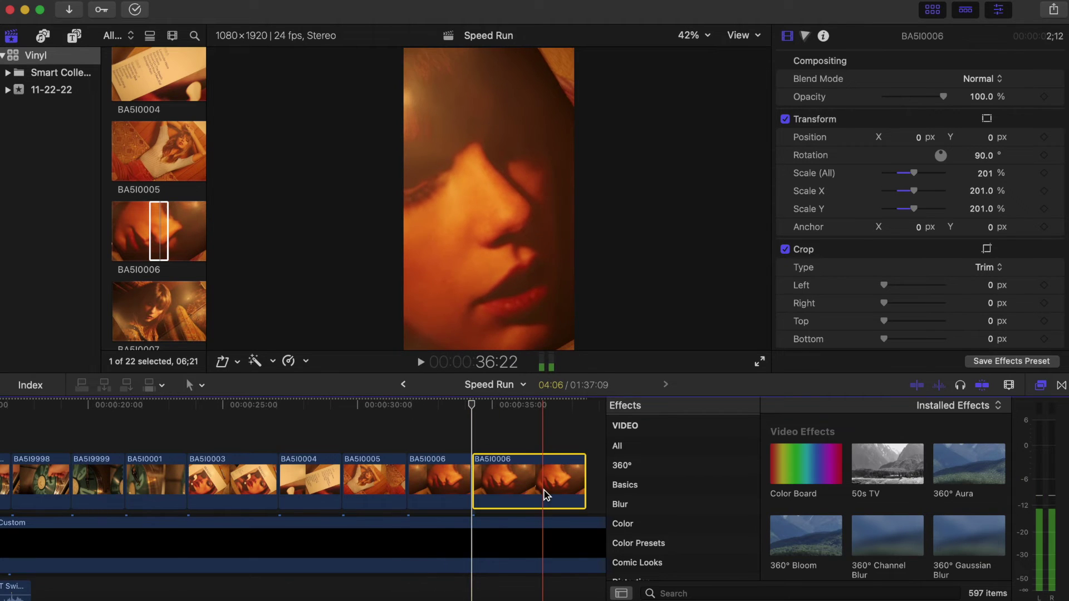
key(Delete)
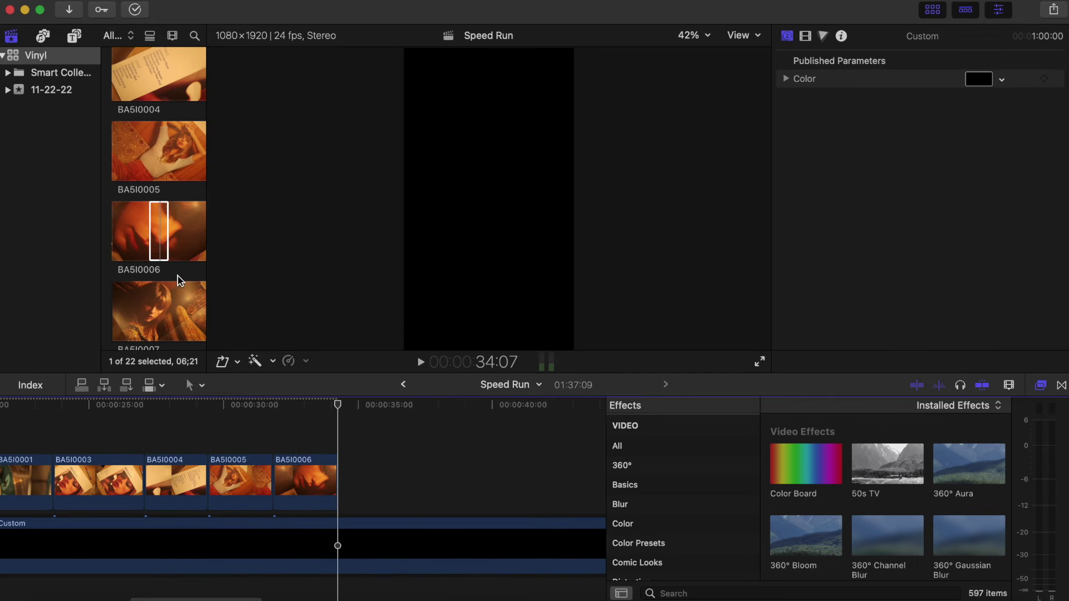
- Add a 3;20 range of BA5I0001 after BA5I0006, and paste the earlier BA5I0001 clip's -90° rotation and 201% scale onto it
scroll(179, 280, down, 10)
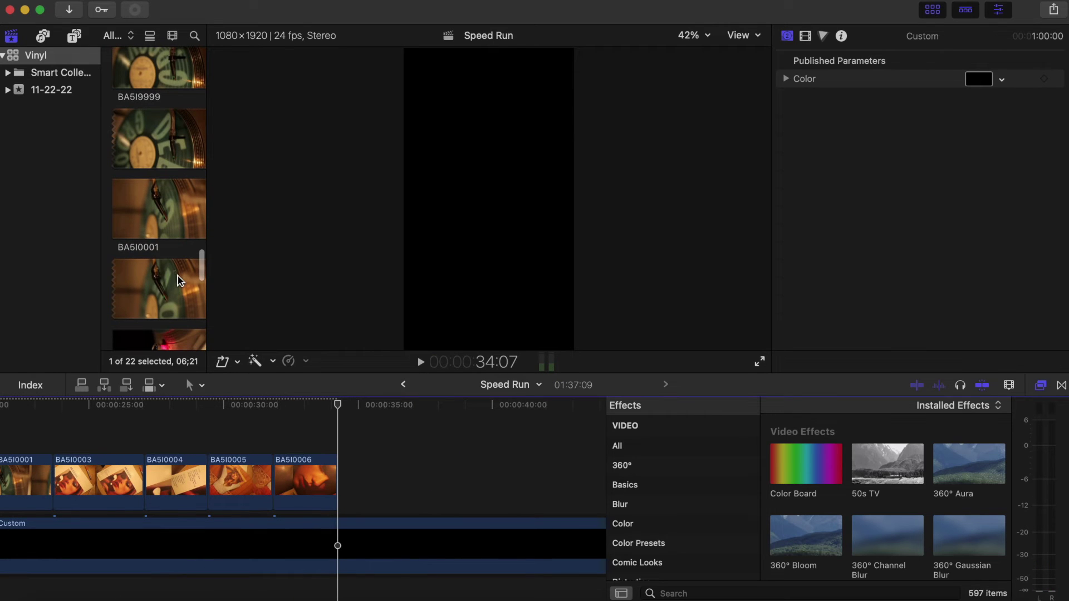
click(143, 281)
drag(180, 286, 347, 456)
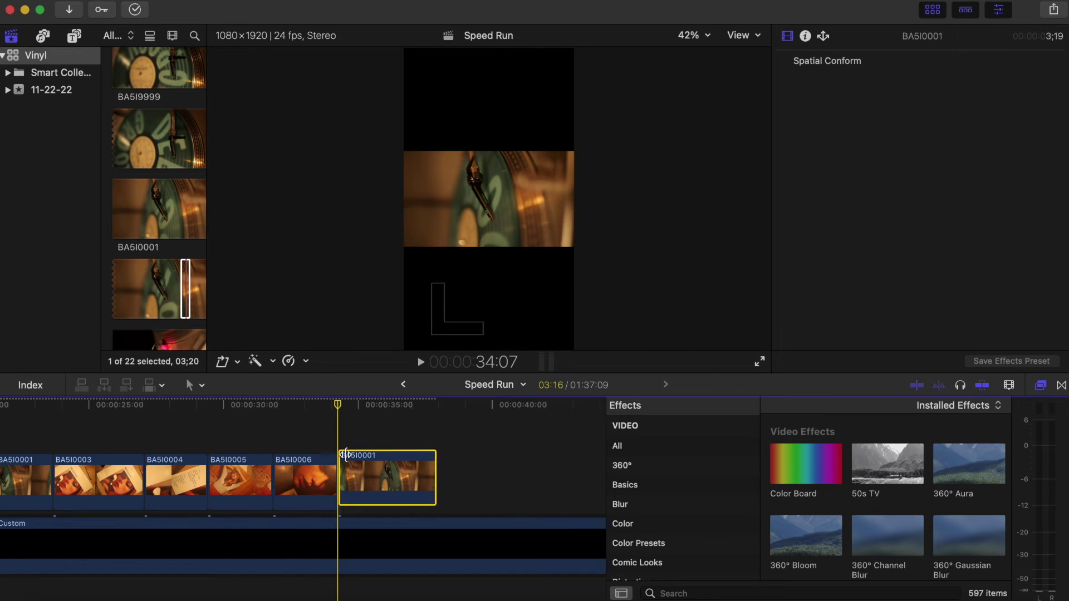
click(310, 478)
scroll(311, 479, left, 6)
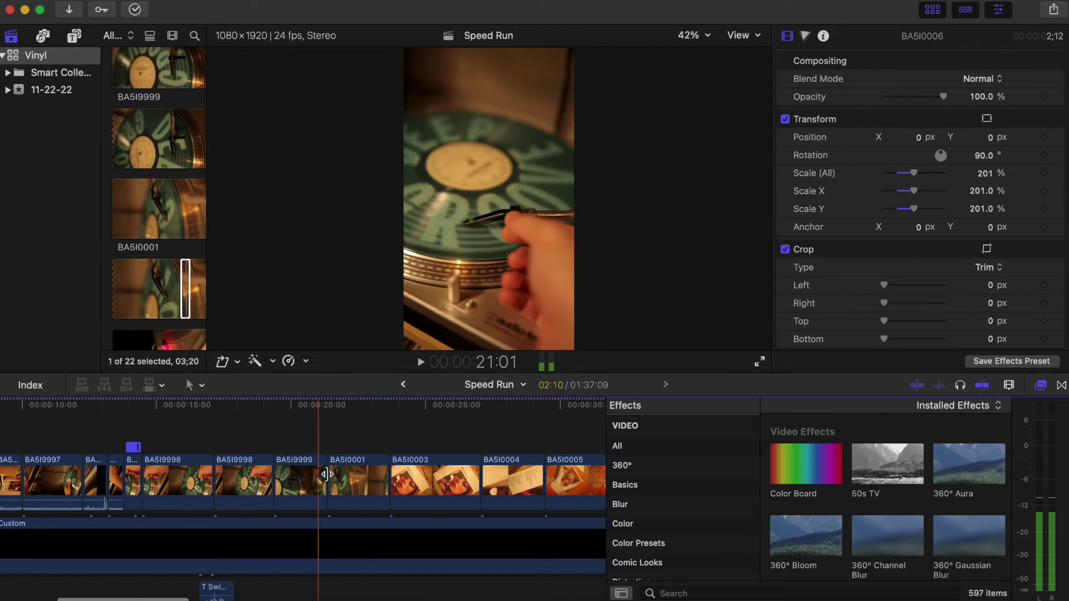
click(368, 479)
scroll(369, 478, right, 10)
click(371, 478)
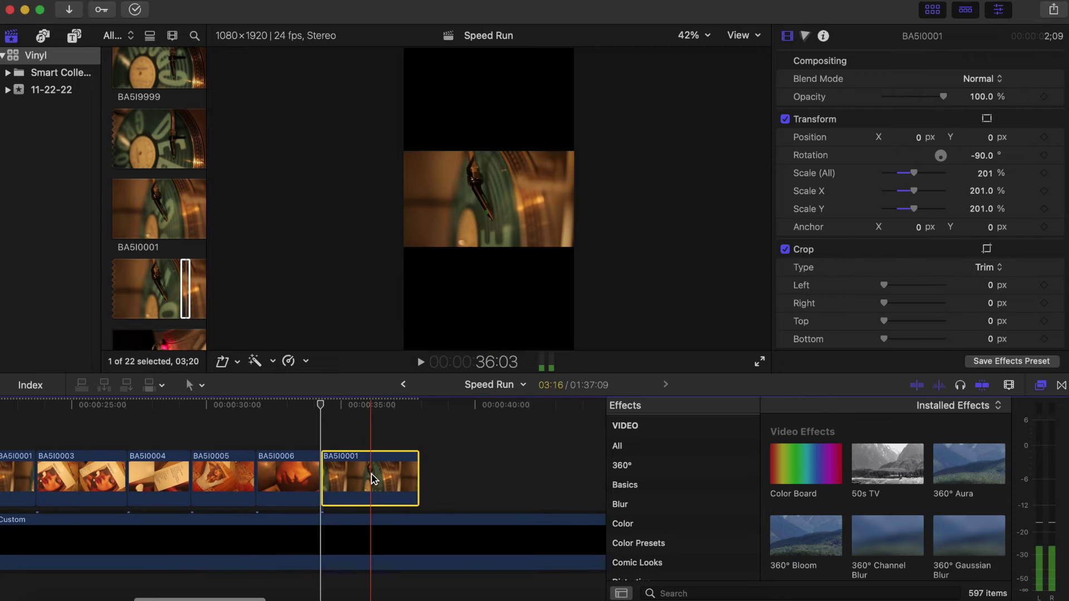
key(super+alt+v)
click(370, 417)
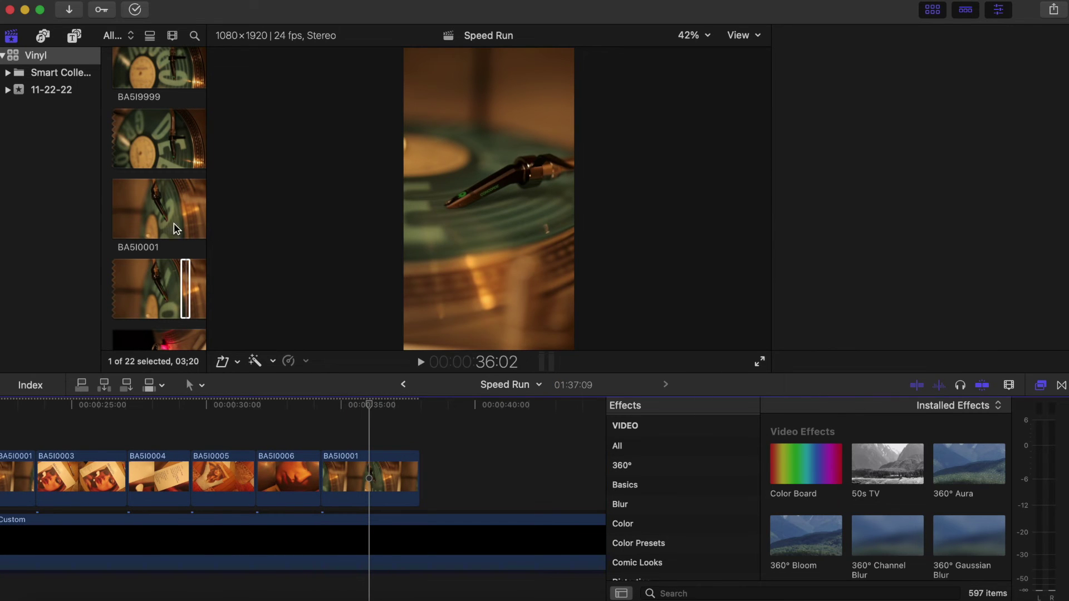
- Add a 3;28 range of BA5I9999 after the second BA5I0001 clip, at -90° rotation and 201% scale
scroll(174, 229, up, 3)
drag(137, 209, 445, 478)
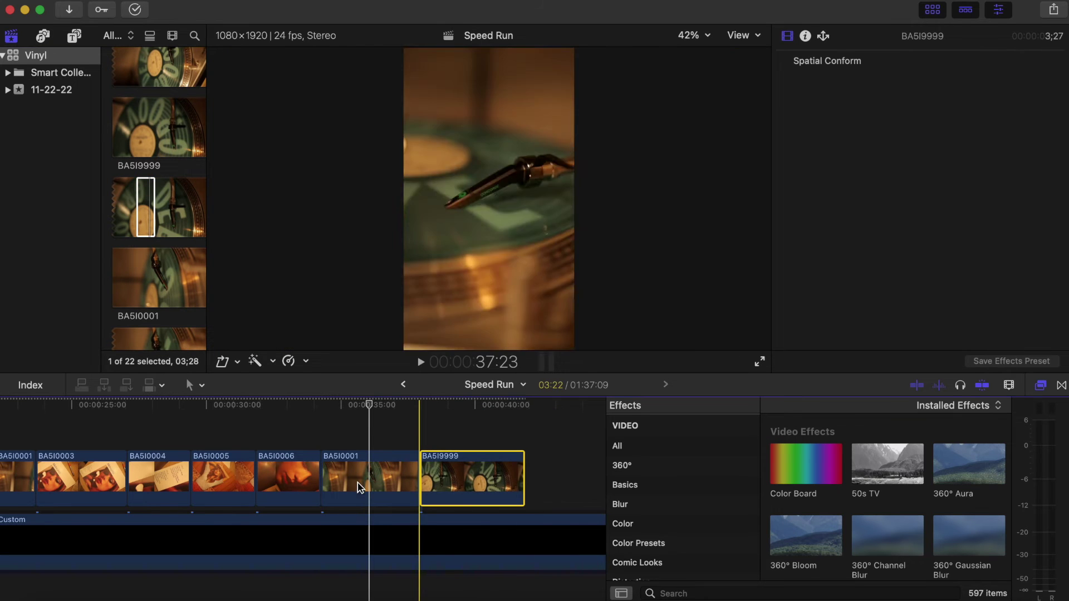
key(shift+super+v)
key(Return)
- Play back the newest clips, trim the end of the second BA5I0001 clip, and shorten the following BA5I9999 clip to 2;13
click(294, 429)
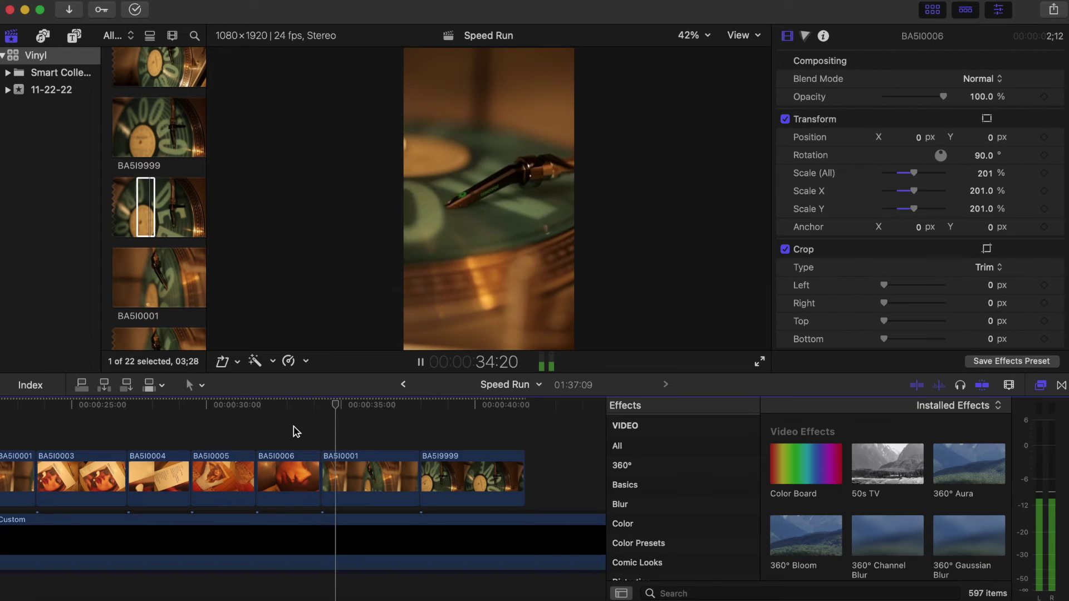
drag(413, 469, 372, 468)
click(402, 470)
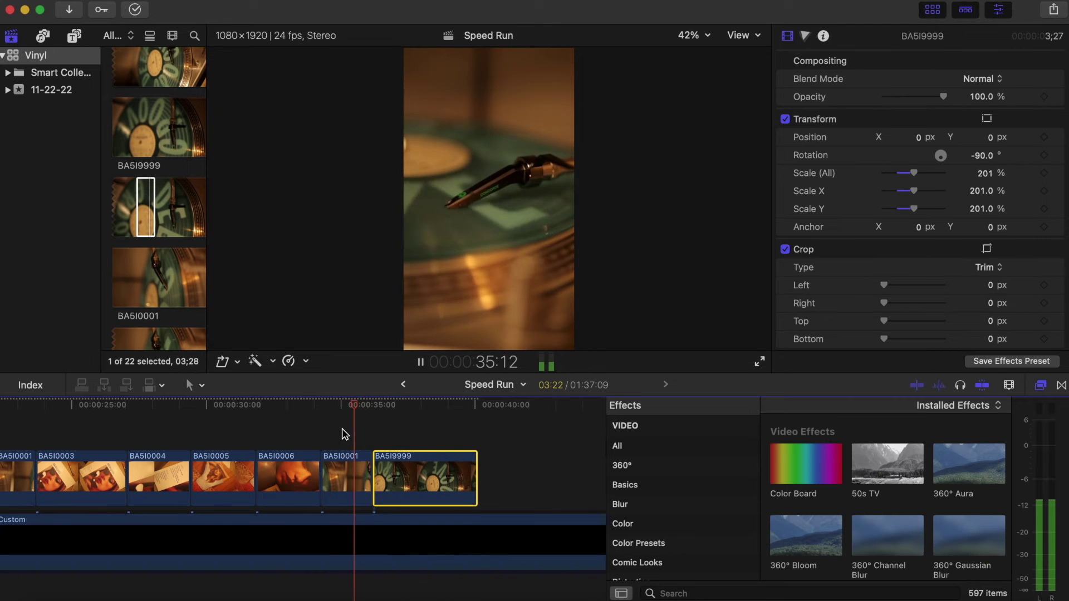
scroll(345, 434, right, 3)
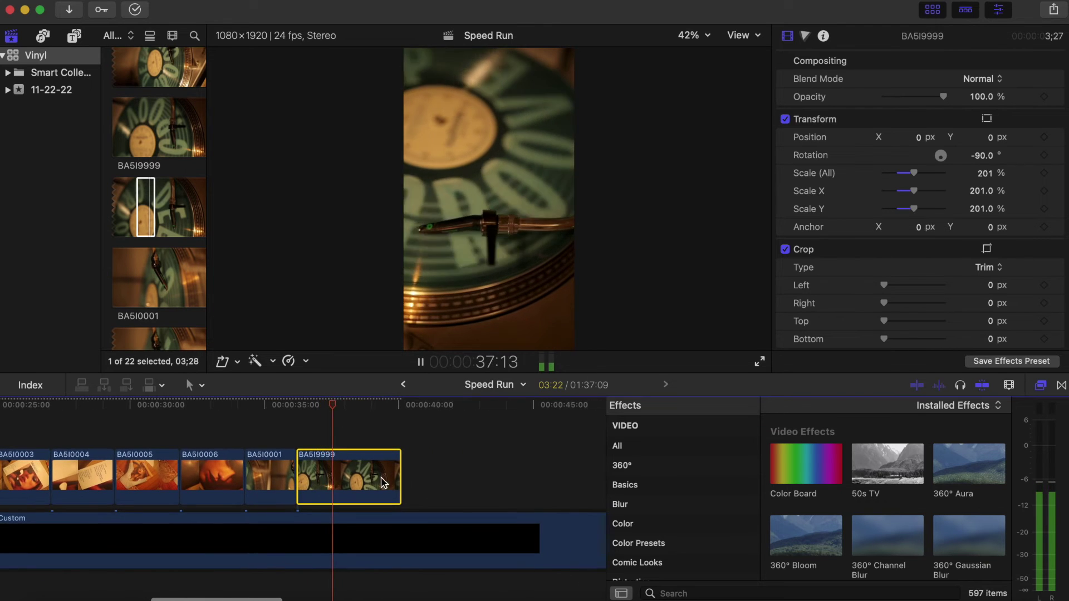
drag(396, 466, 360, 467)
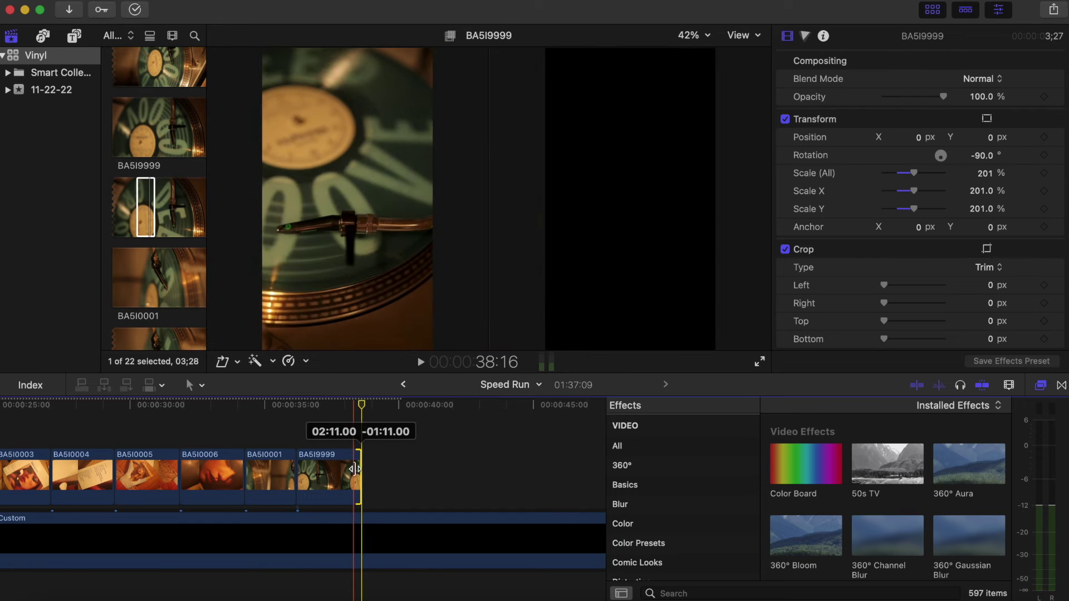
- Add a 12;05 range of BA5I0007 after BA5I9999, and paste BA5I0006's 90° rotation and 201% scale onto it
scroll(193, 226, down, 10)
click(161, 218)
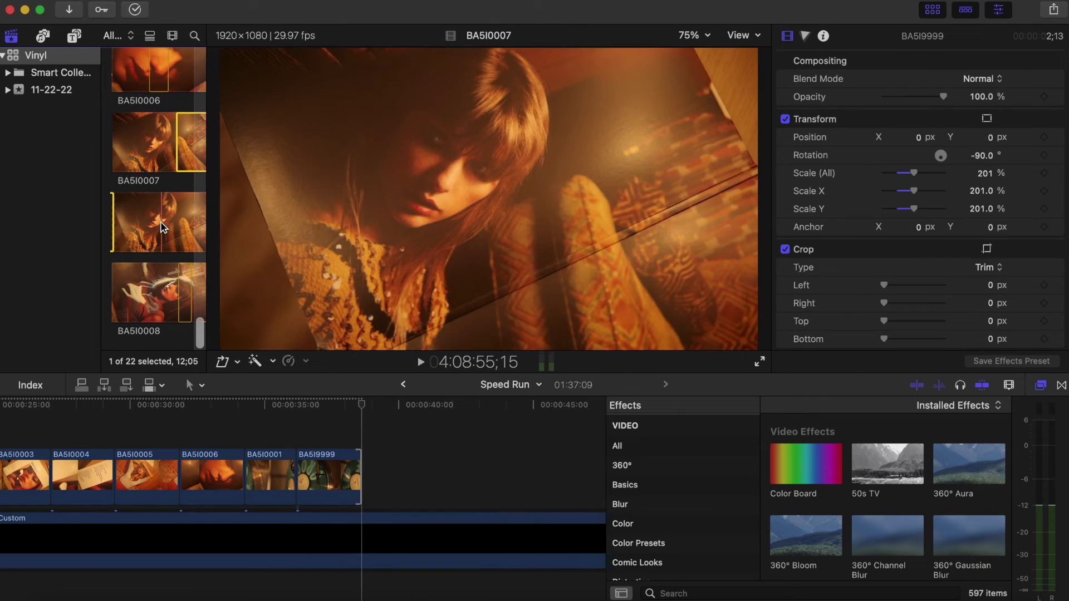
drag(405, 444, 365, 465)
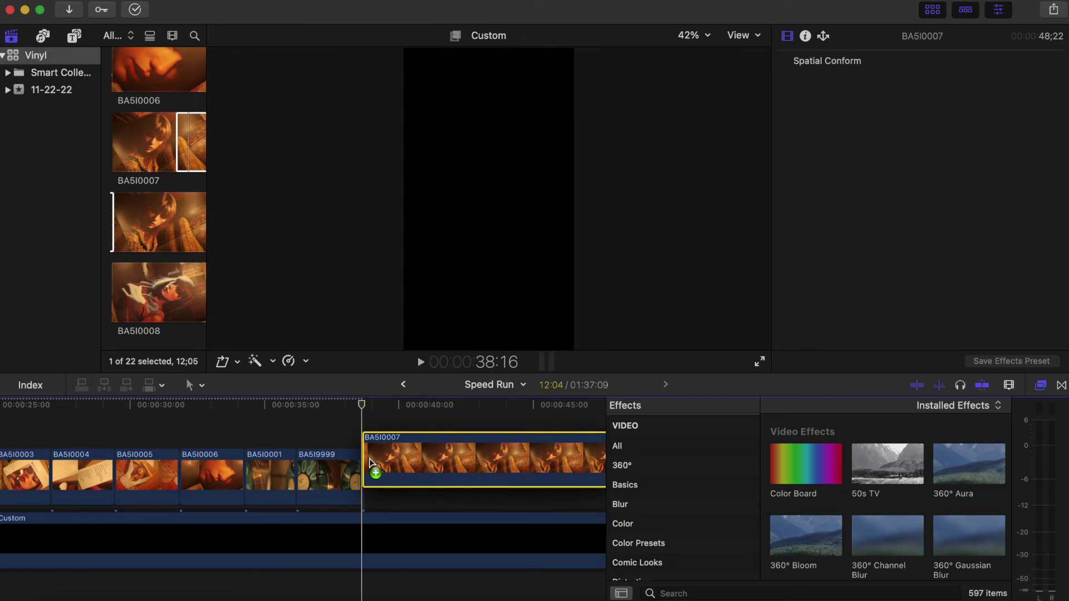
click(206, 477)
click(386, 479)
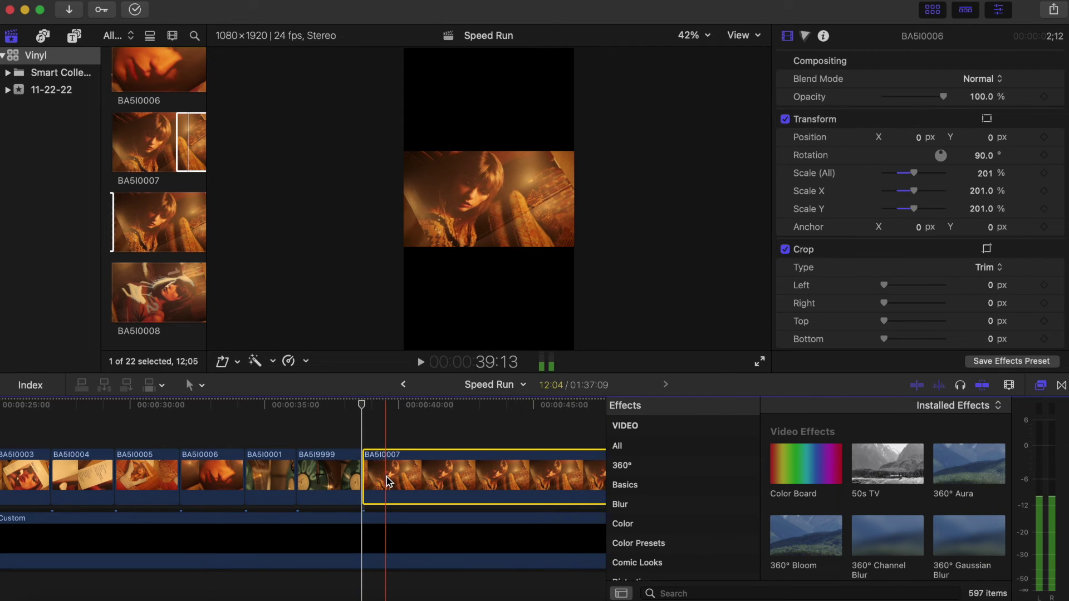
key(super+alt+v)
- Play back BA5I0007, split it 2:13 after its start, and delete the remainder
click(337, 423)
key(space)
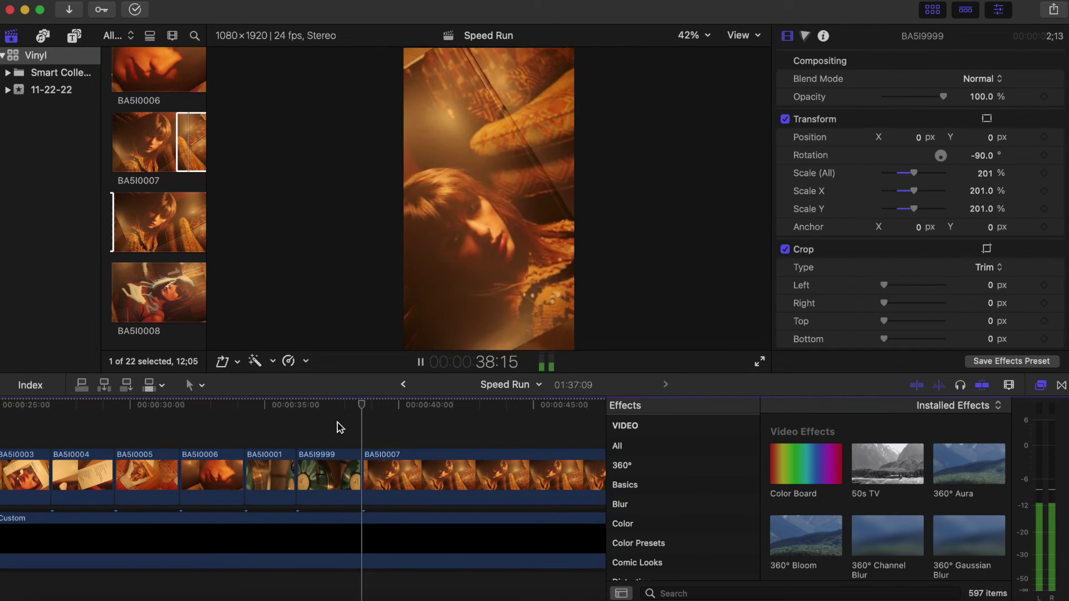
scroll(340, 428, right, 4)
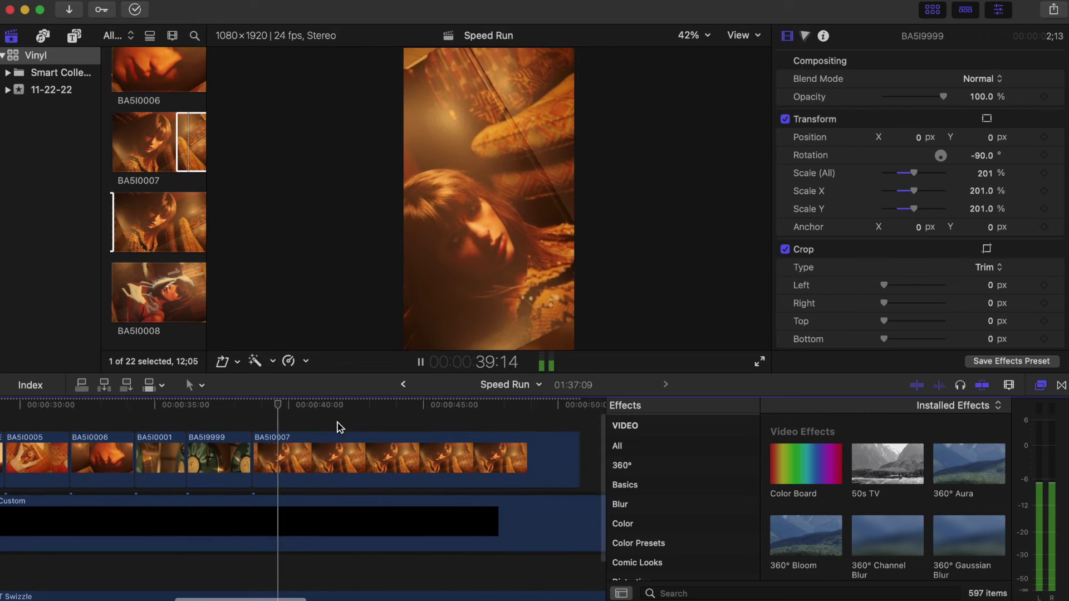
key(space)
click(295, 438)
key(super+b)
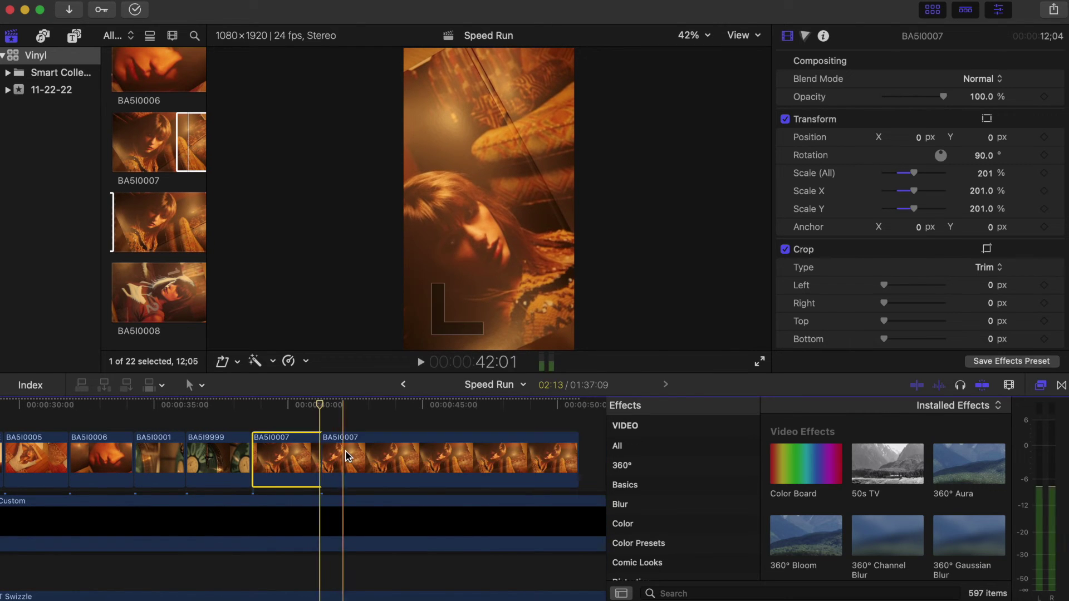
click(346, 450)
key(BackSpace)
- Add a 5;05 range of BA5I0008 after BA5I0007, at 90° rotation and 201% scale, with its end trimmed to 3;01
click(181, 288)
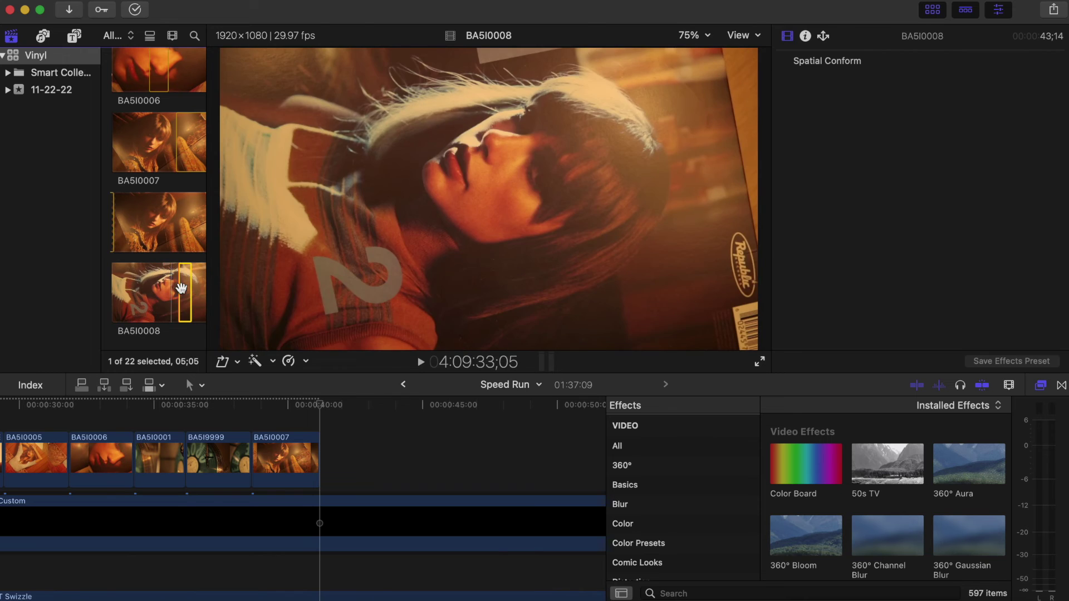
drag(181, 288, 356, 457)
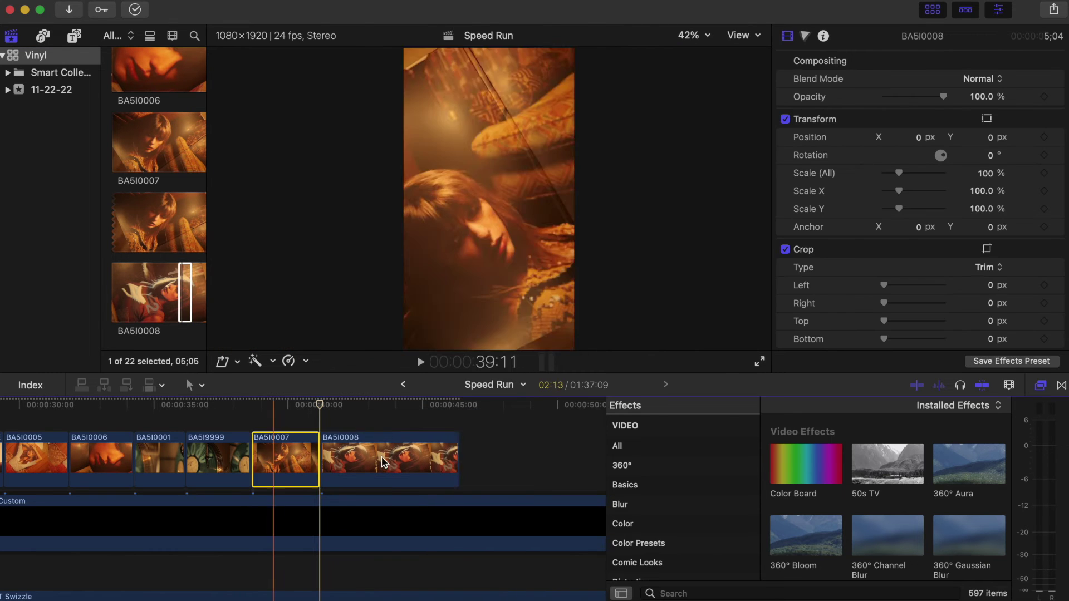
click(385, 462)
key(shift+super+v)
key(Return)
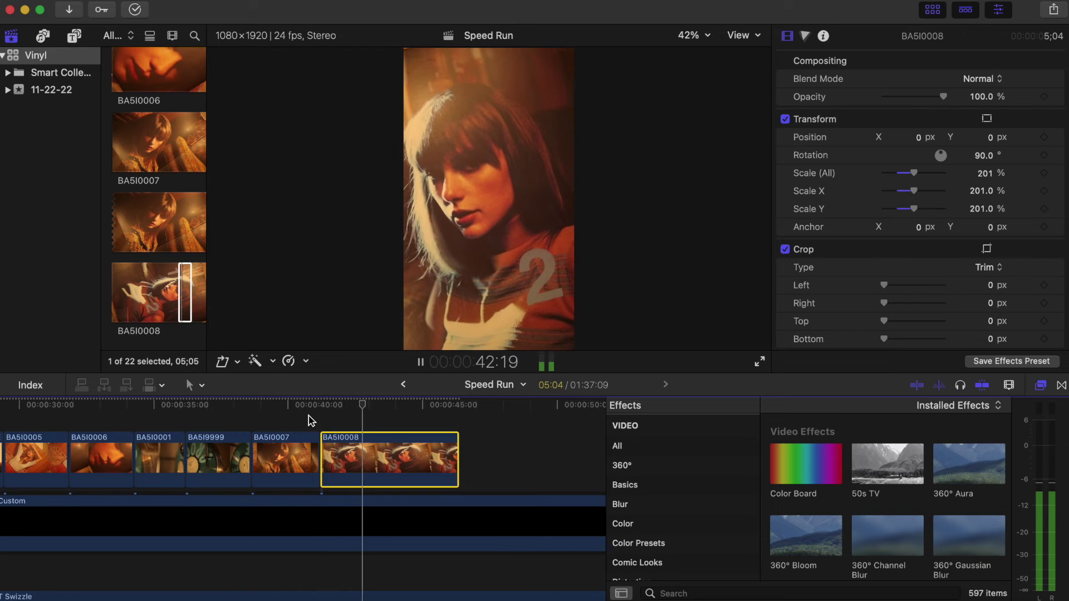
drag(454, 451, 400, 452)
- Add a 3;18 range of BA5I9997 after BA5I0008, with BA5I9999's -90° rotation and 201% scale and its end trimmed to 2;29
scroll(179, 234, up, 3)
scroll(179, 234, down, 8)
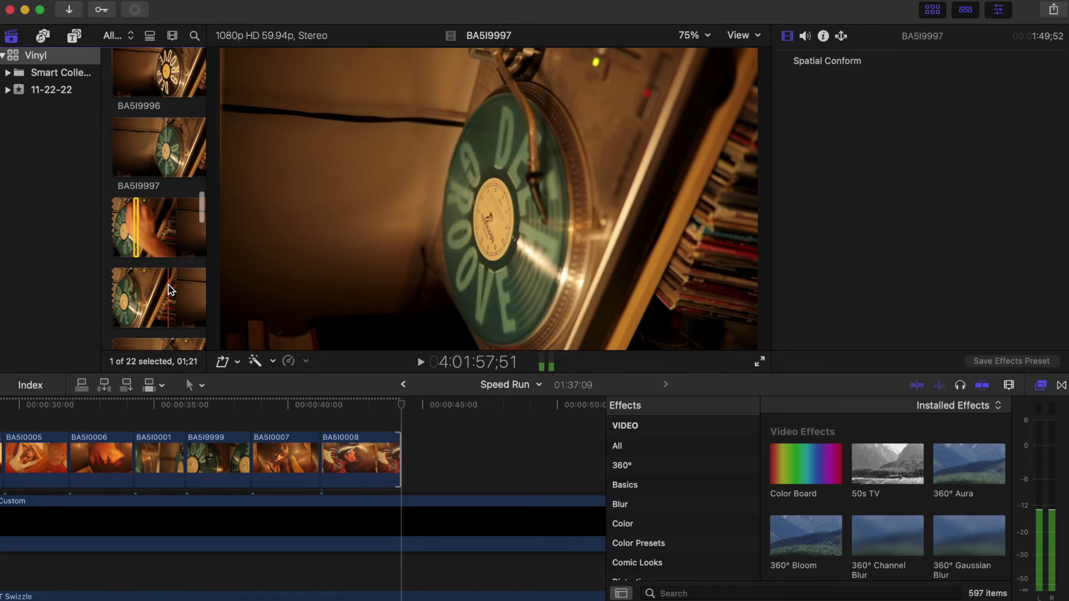
scroll(162, 289, down, 3)
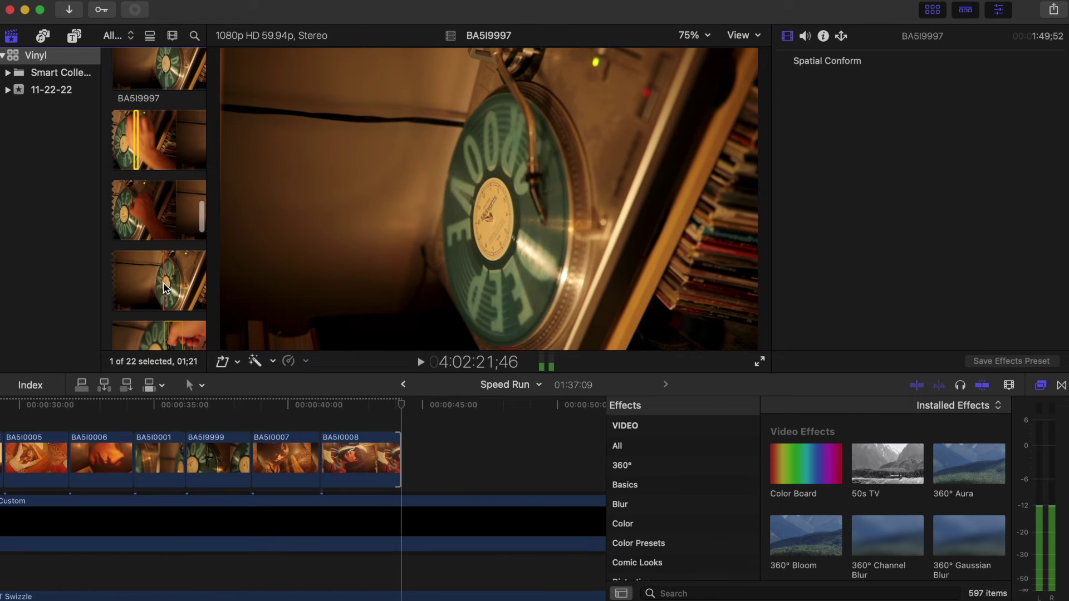
drag(164, 282, 436, 482)
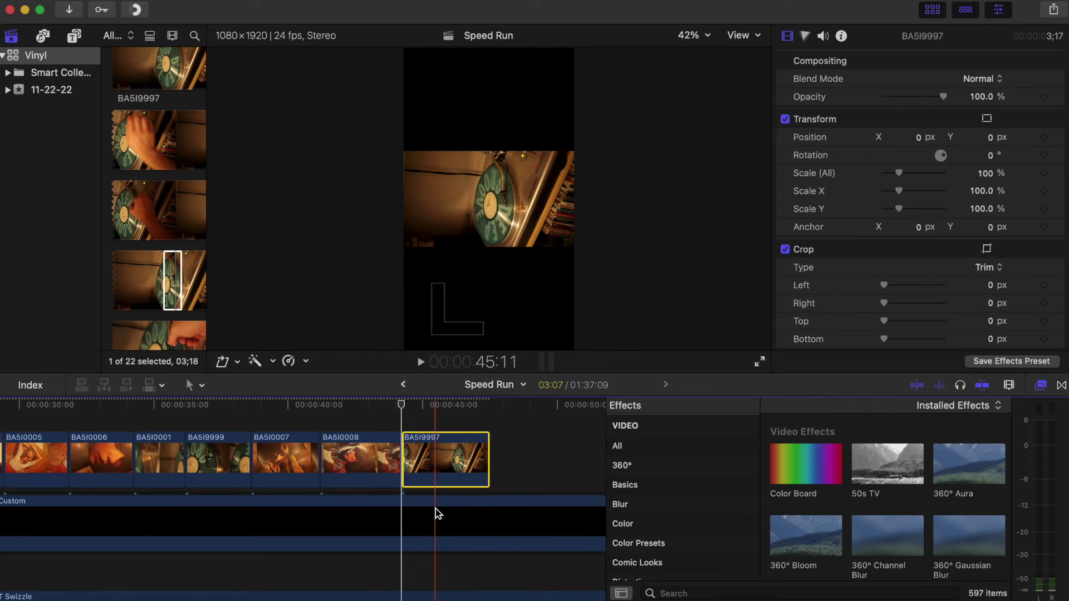
click(224, 462)
key(super+c)
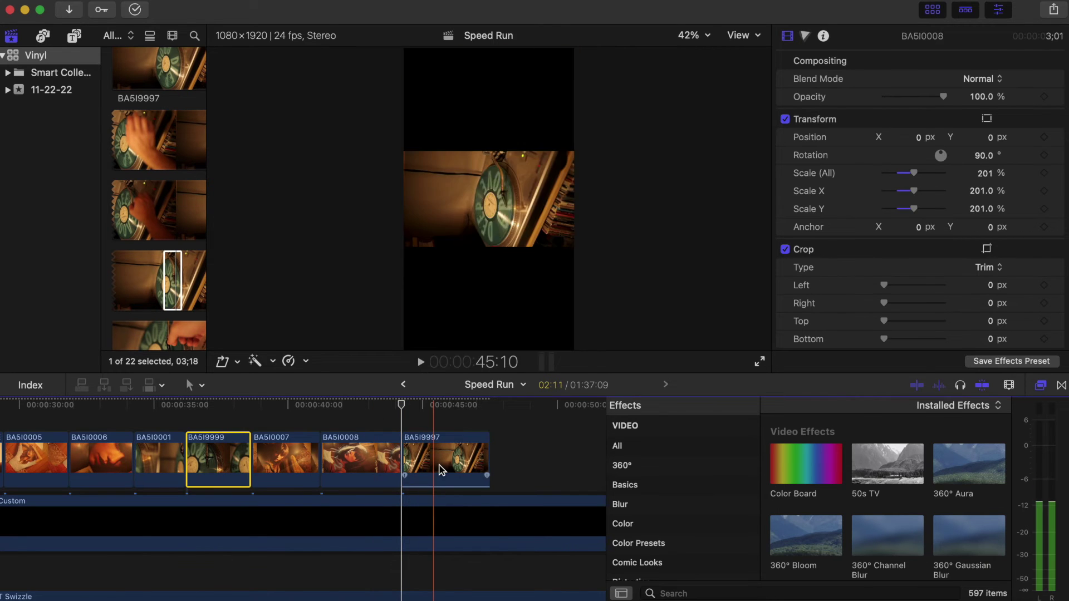
click(440, 465)
key(super+alt+v)
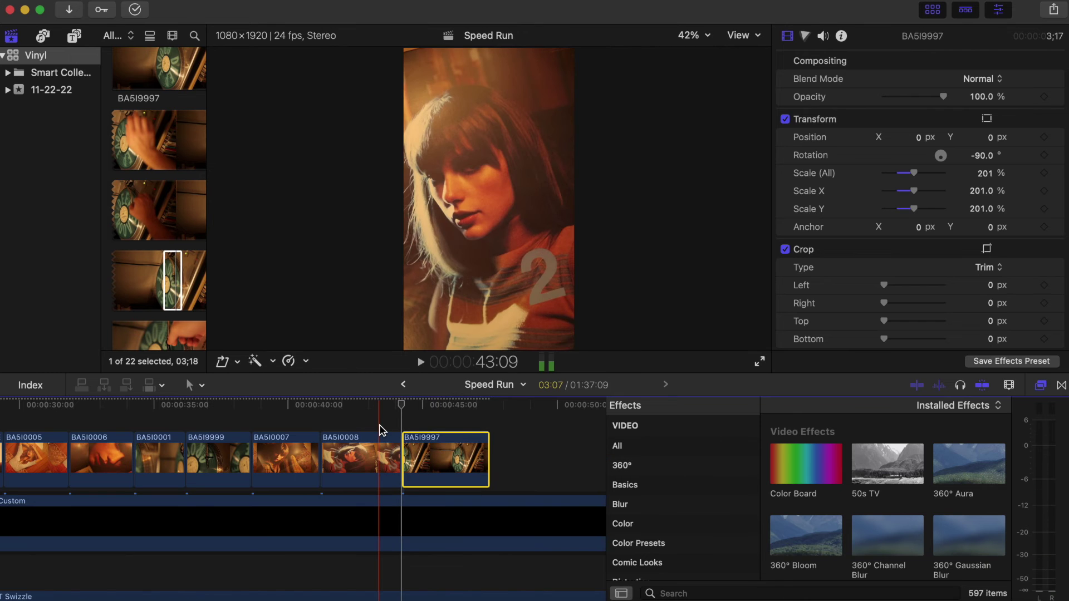
key(space)
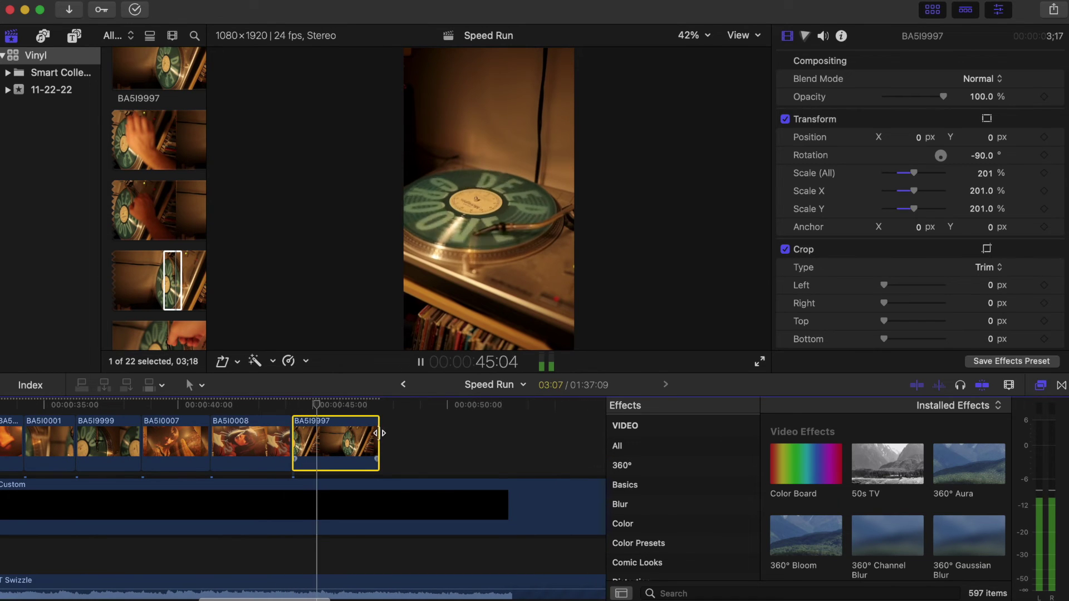
mouse_move(379, 433)
mouse_down()
mouse_move(390, 435)
mouse_move(358, 433)
mouse_up()
- Place a 4;01 range of BA5I9999 beneath the last BA5I9997 clip, directly after BA5I0008, and cut it off at BA5I9997's end
scroll(177, 248, down, 4)
scroll(177, 249, down, 3)
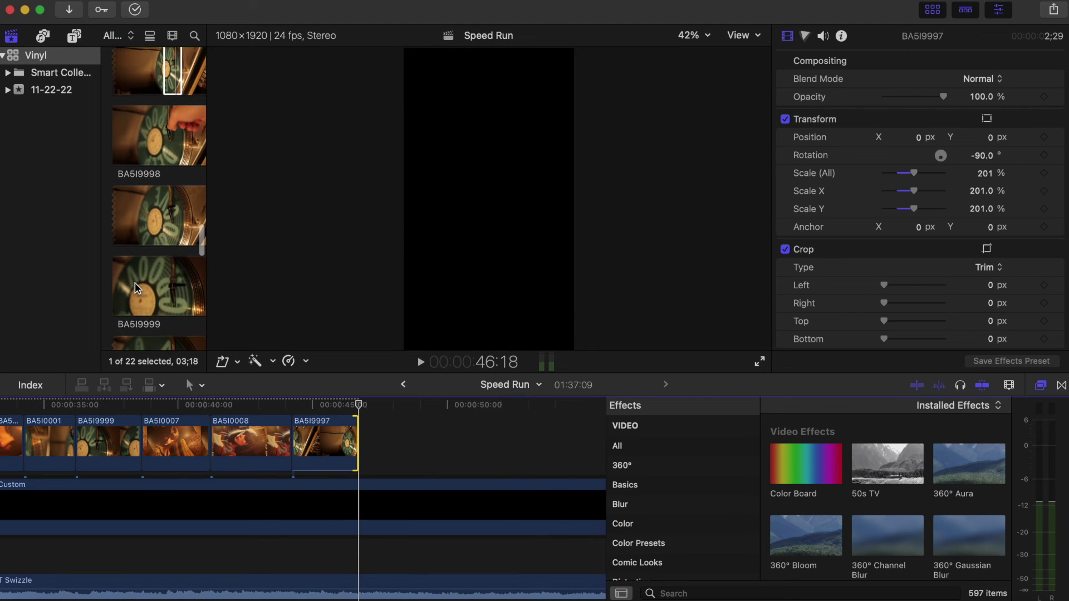
click(169, 247)
drag(169, 242, 298, 473)
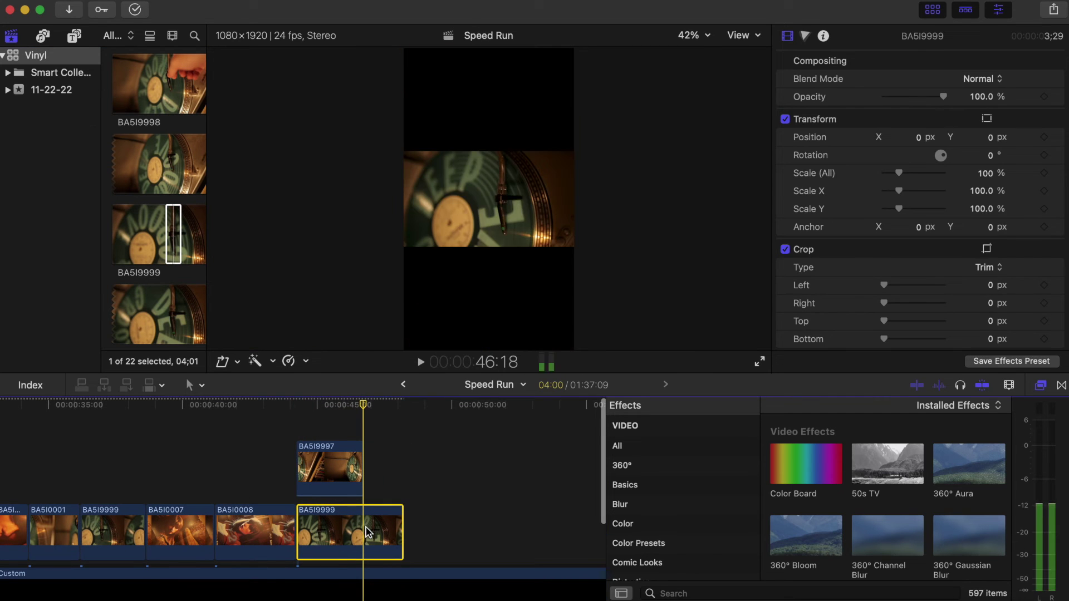
key(super+b)
key(Delete)
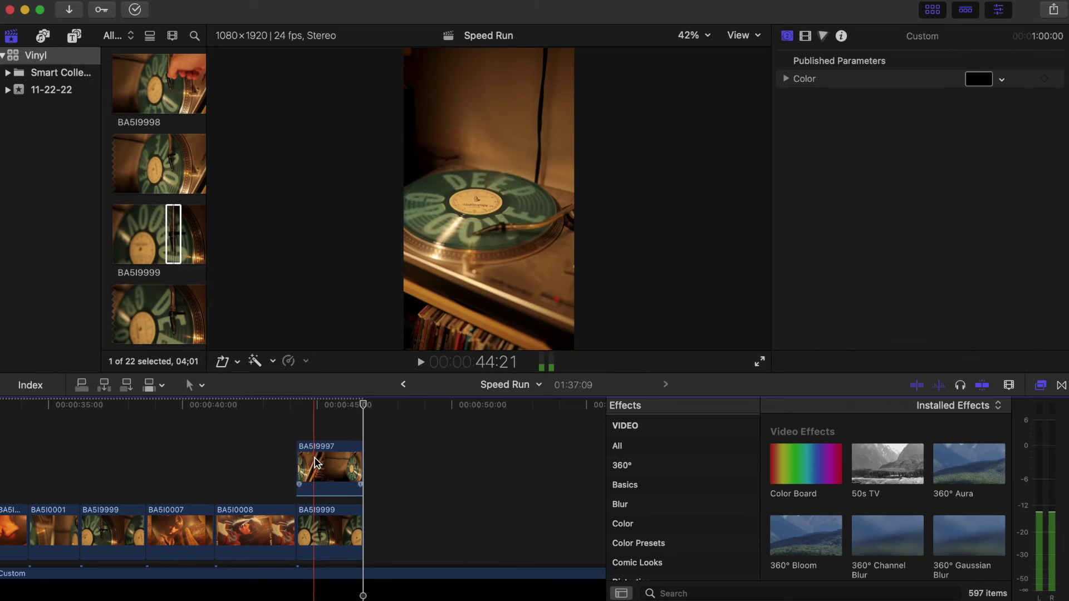
- Move BA5I9997 to directly after the last BA5I9999, and give BA5I9999 its -90° rotation and 201% scale
drag(329, 474, 395, 521)
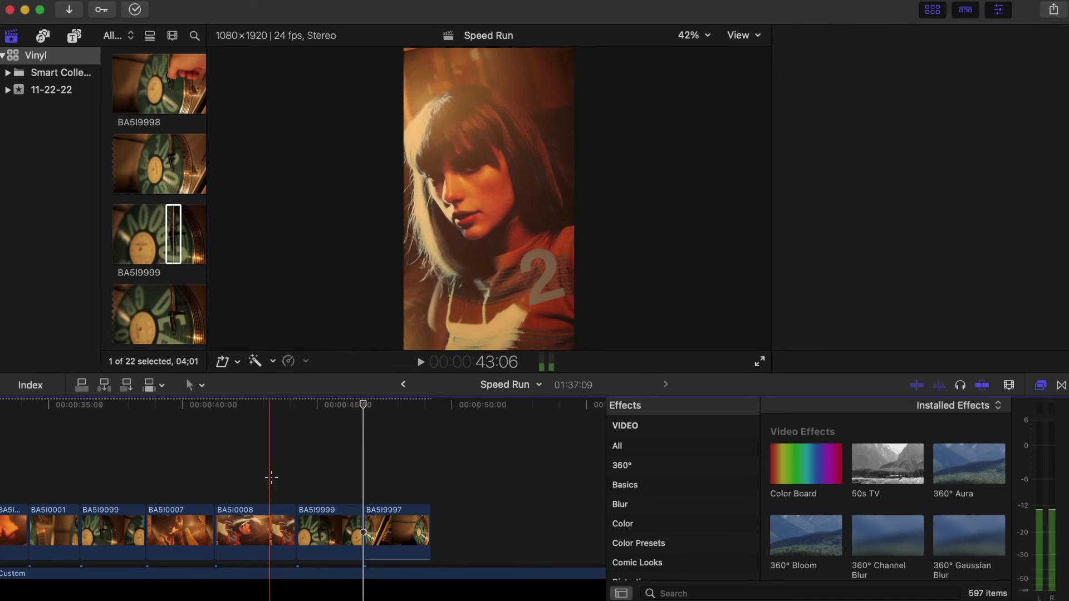
click(397, 532)
key(super+c)
click(342, 537)
key(shift+super+v)
key(Return)
key(space)
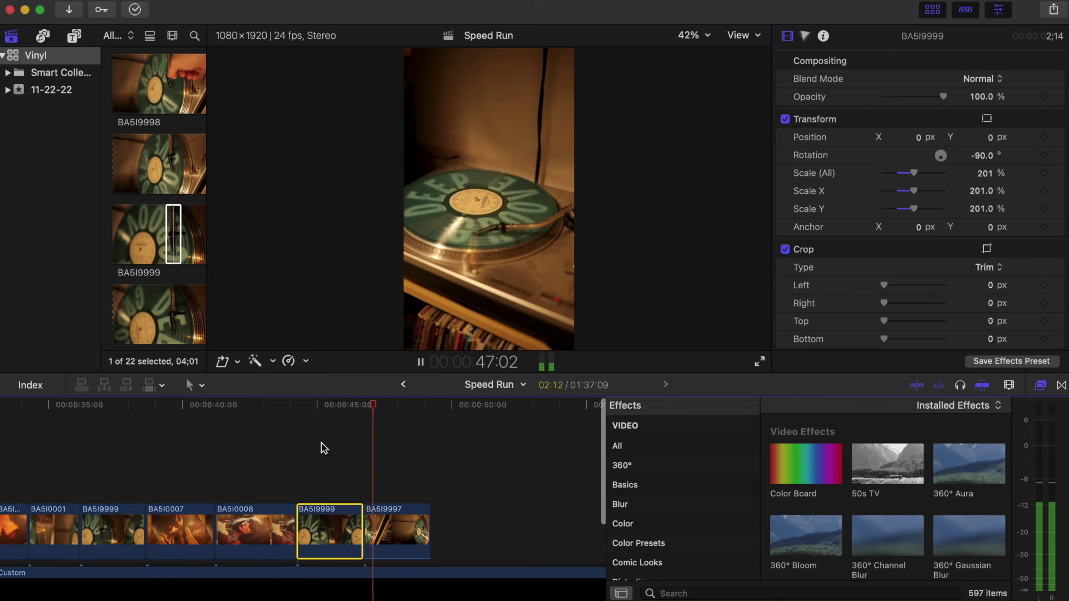
- Play back to the end of the sequence and trim the end of the last BA5I9997 clip to 2;27
scroll(321, 444, right, 2)
scroll(322, 443, down, 1)
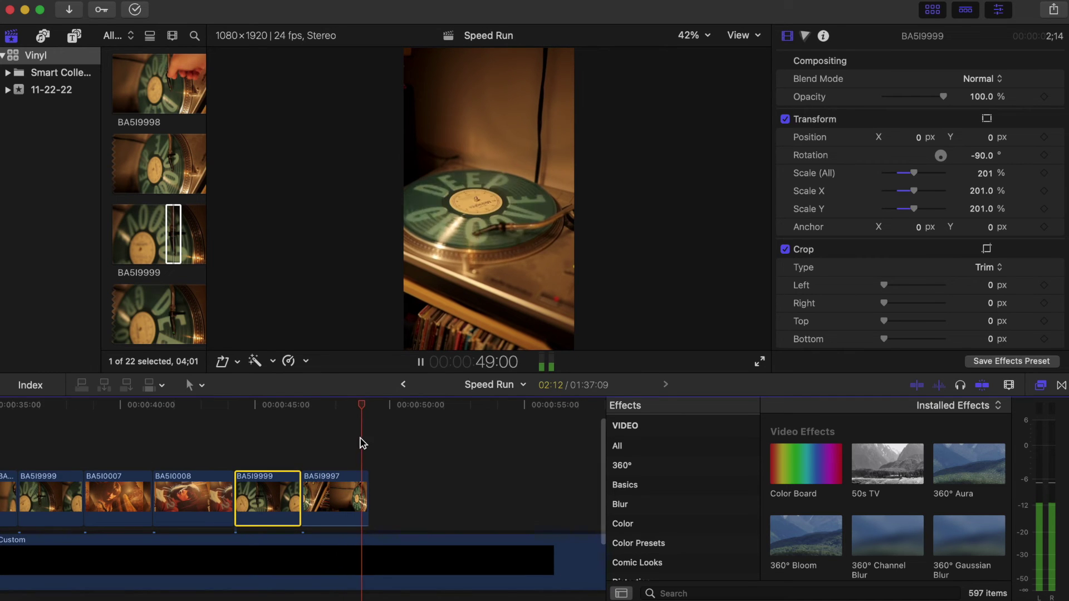
click(369, 480)
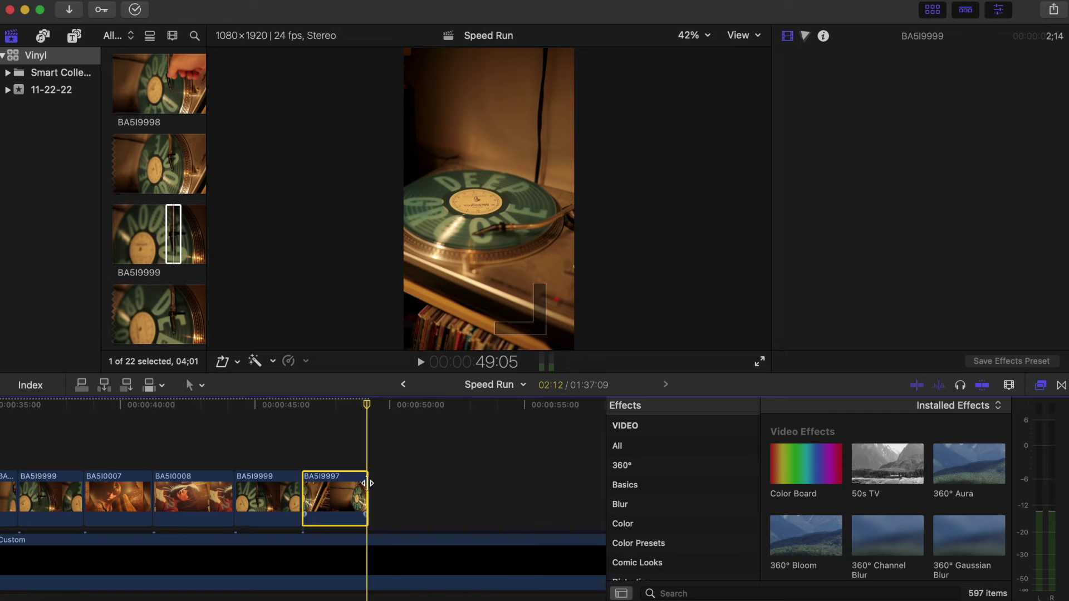
drag(367, 483, 365, 485)
- Cut the black Custom clip and the T Swizzle audio at 49:05, delete the remainders, and play back the ending
click(370, 560)
scroll(373, 561, down, 3)
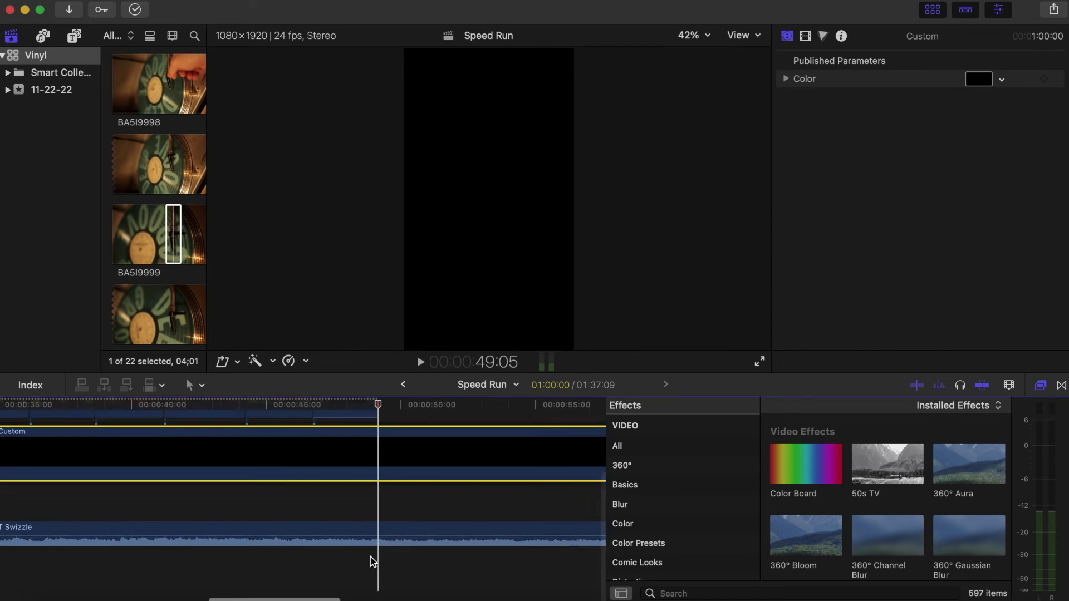
super+click(373, 557)
key(super+c)
key(super+v)
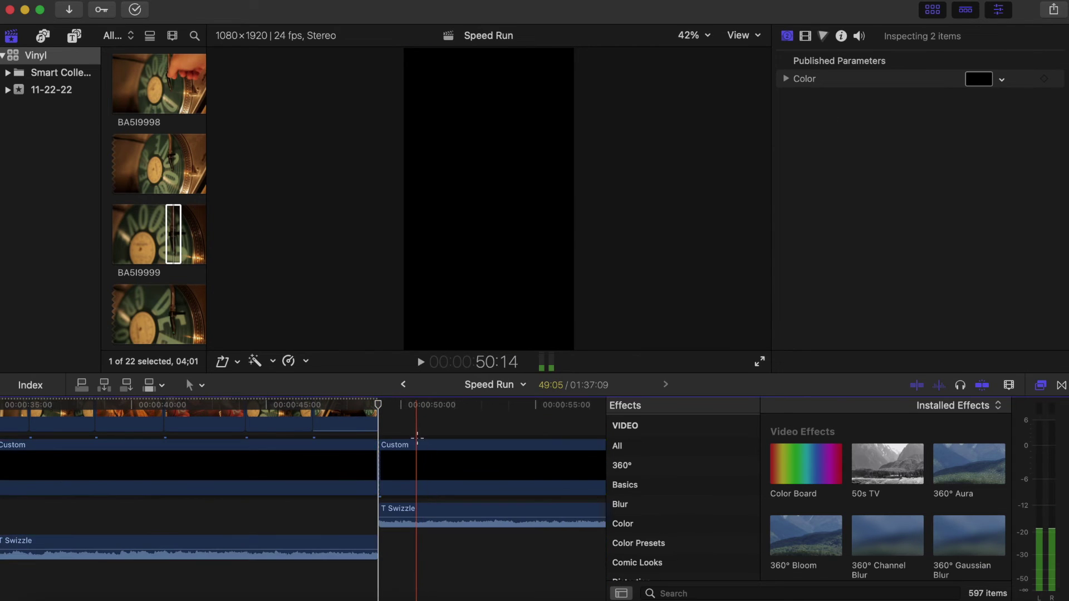
drag(417, 438, 422, 566)
key(Delete)
key(space)
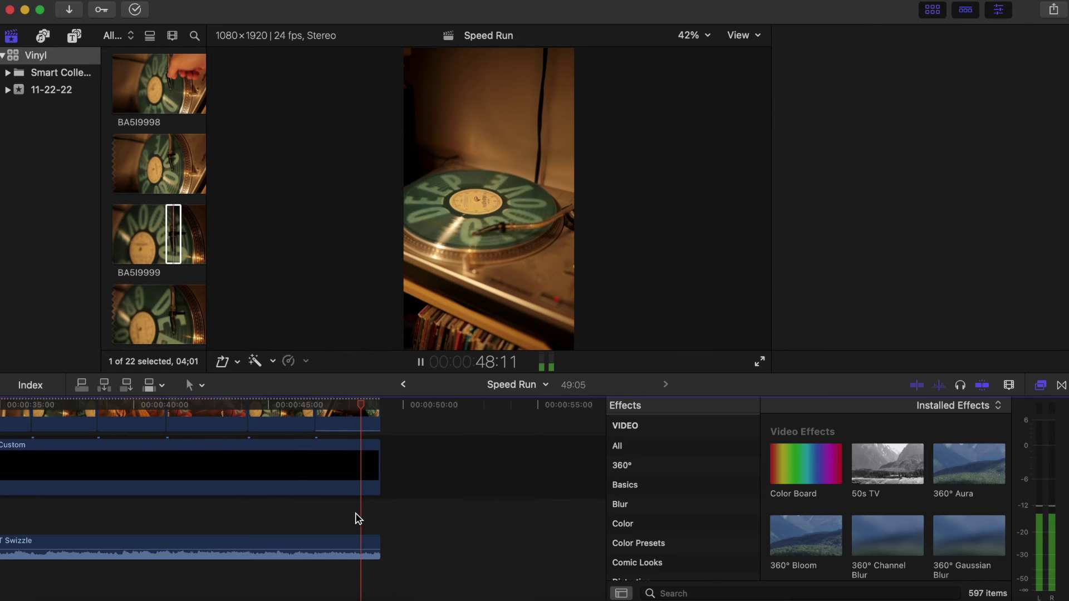
- Turn on Stabilization for the six artwork clips BA5I0003 through BA5I0008 plus the timeline's fifth and sixth clips
key(super+minus)
key(super+minus)
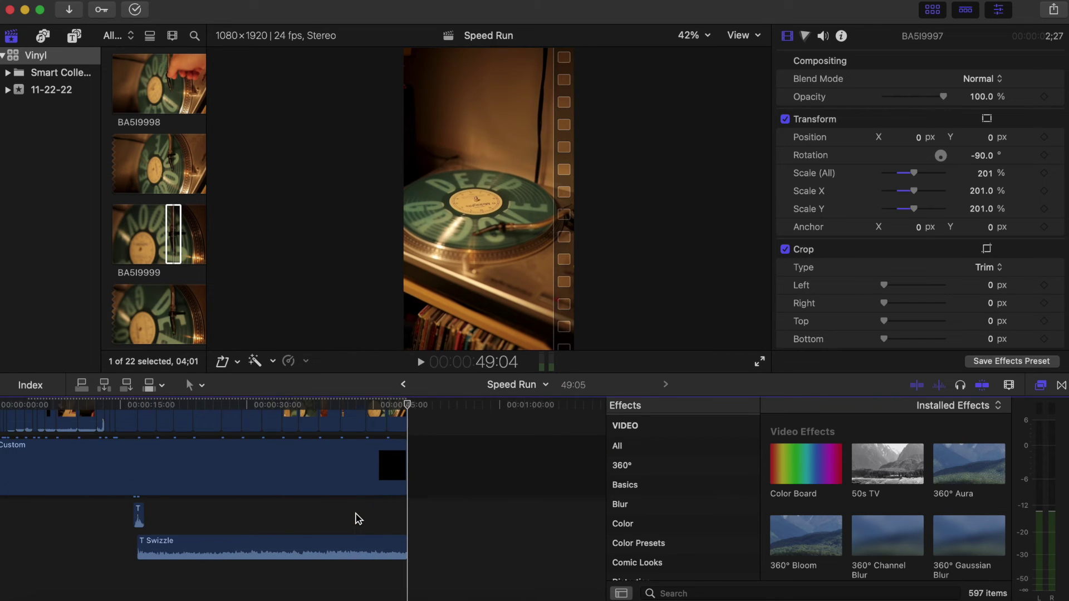
key(super+minus)
scroll(355, 518, up, 3)
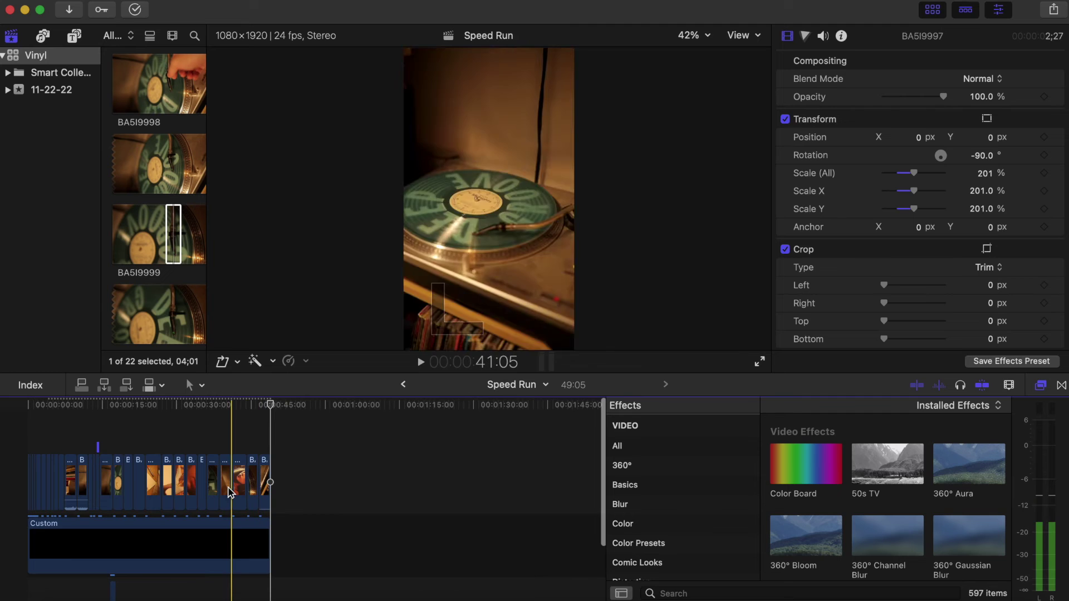
key(super+equal)
drag(237, 431, 267, 472)
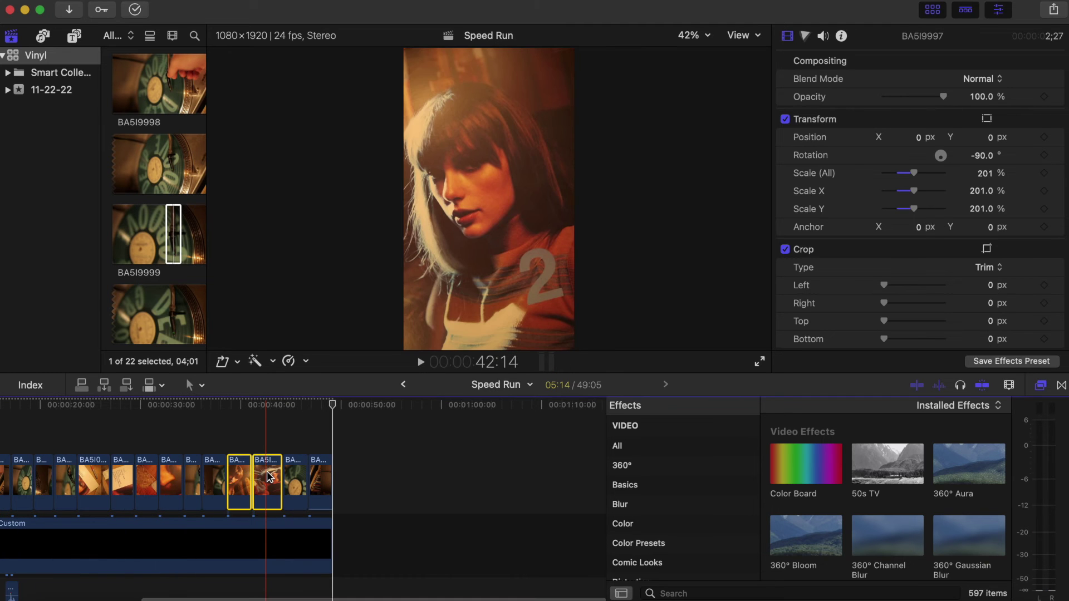
scroll(267, 477, left, 2)
drag(195, 439, 141, 475)
scroll(140, 475, left, 5)
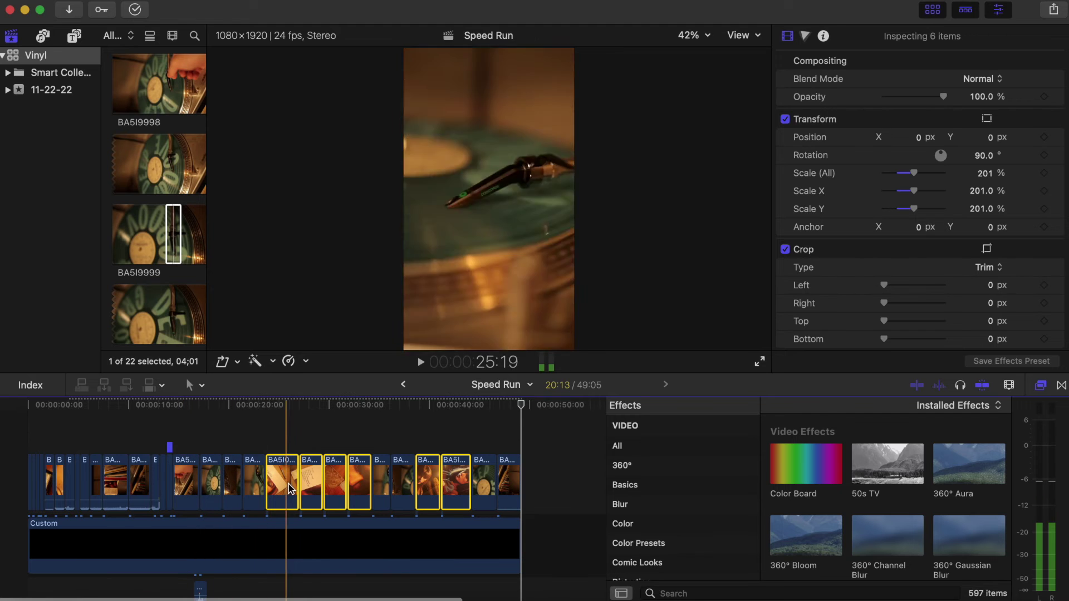
key(super+equal)
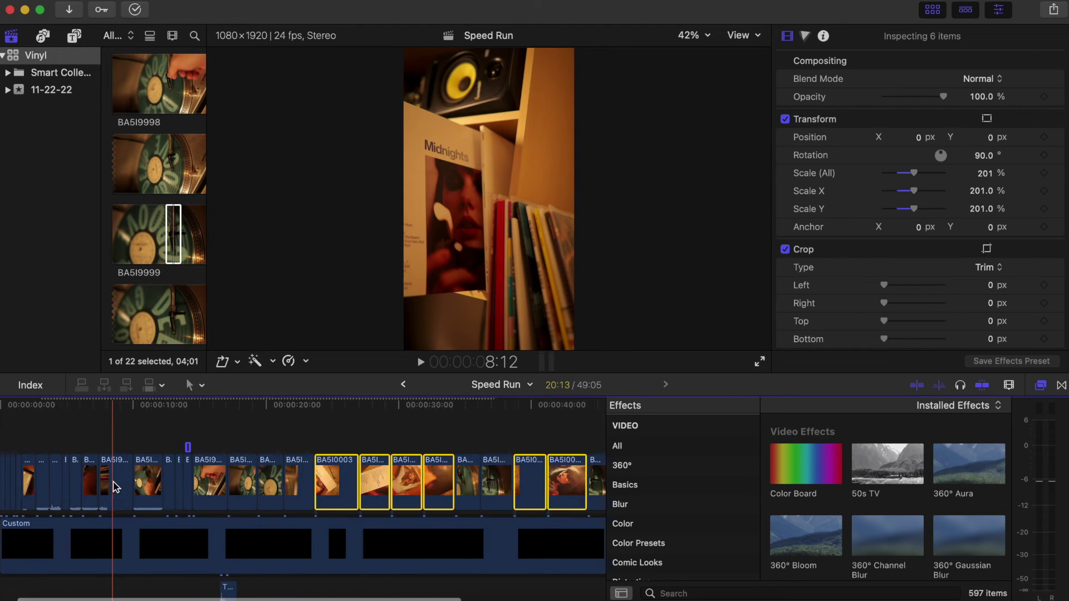
key(super+equal)
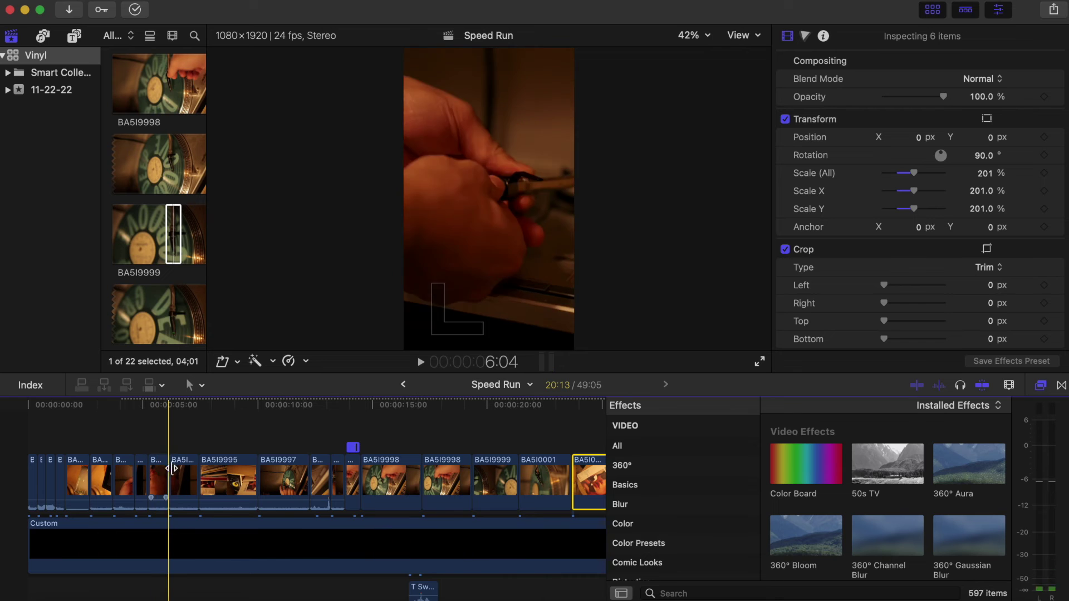
click(76, 482)
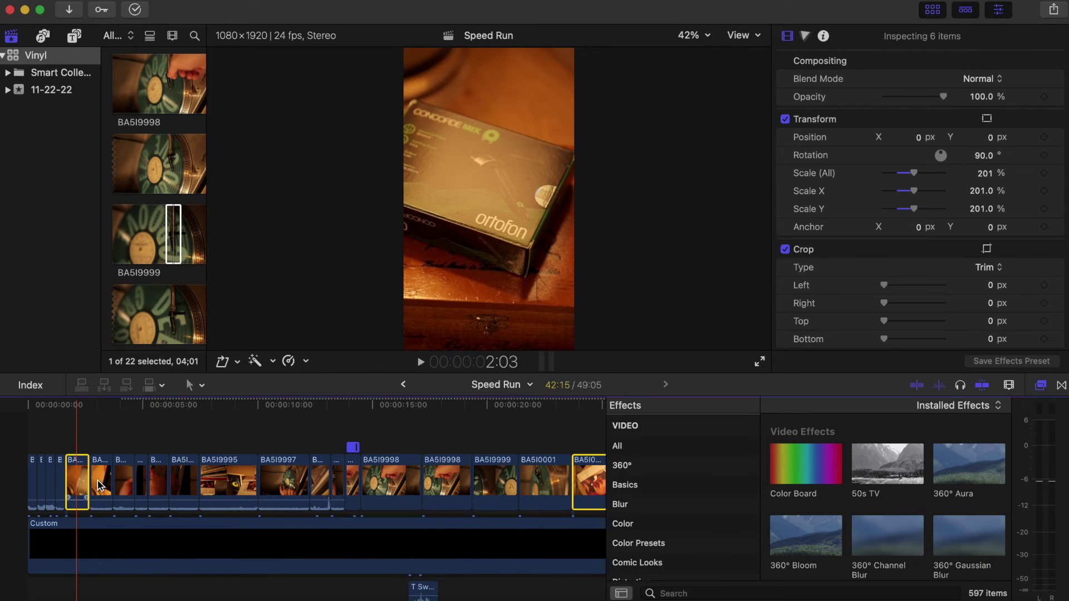
super+click(98, 484)
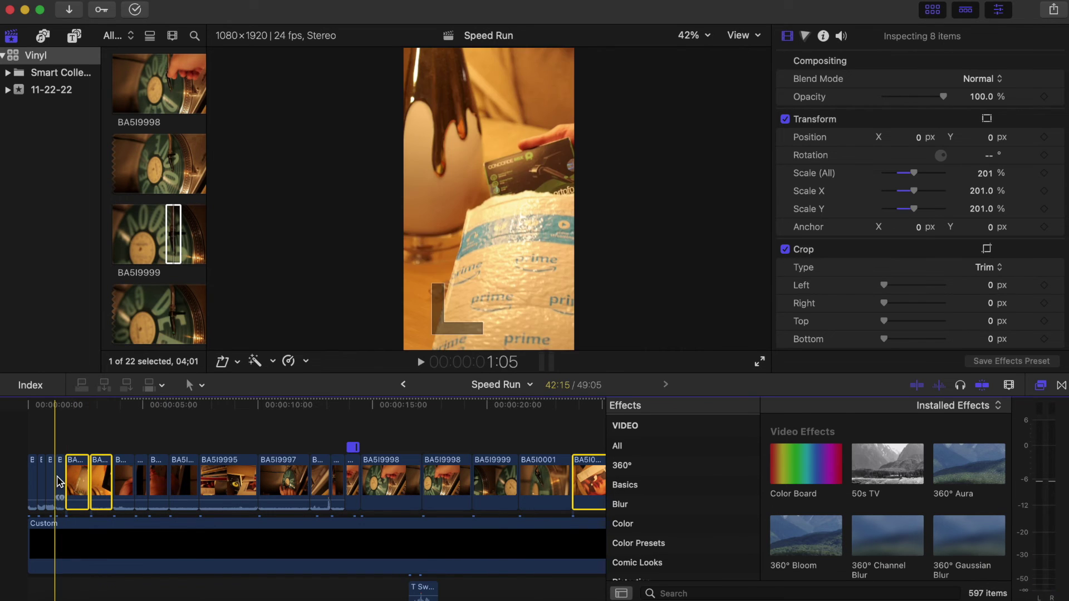
scroll(903, 306, down, 5)
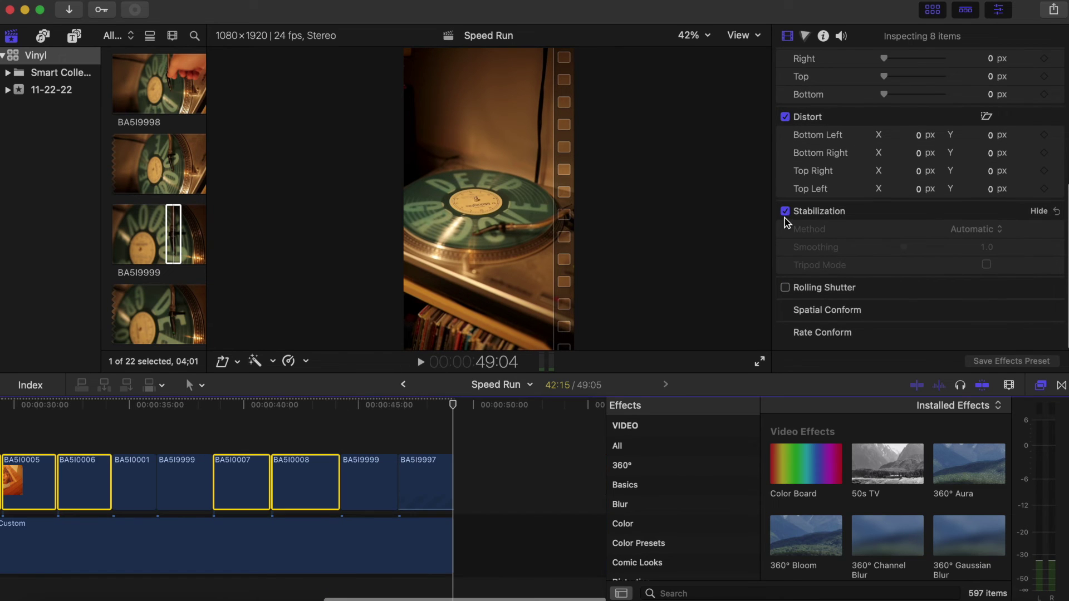
scroll(787, 217, up, 5)
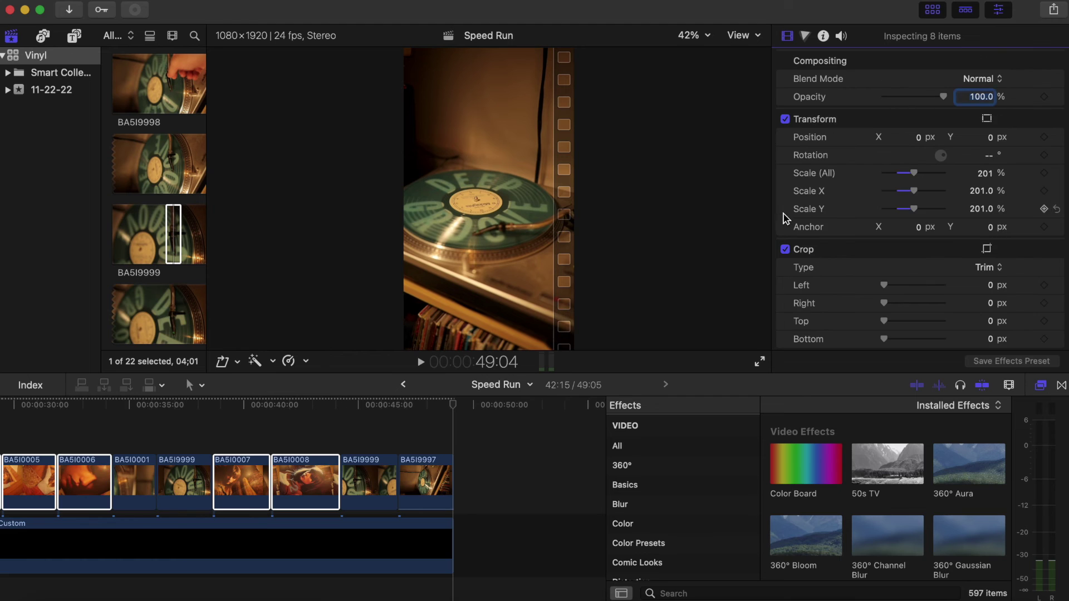
scroll(808, 323, down, 5)
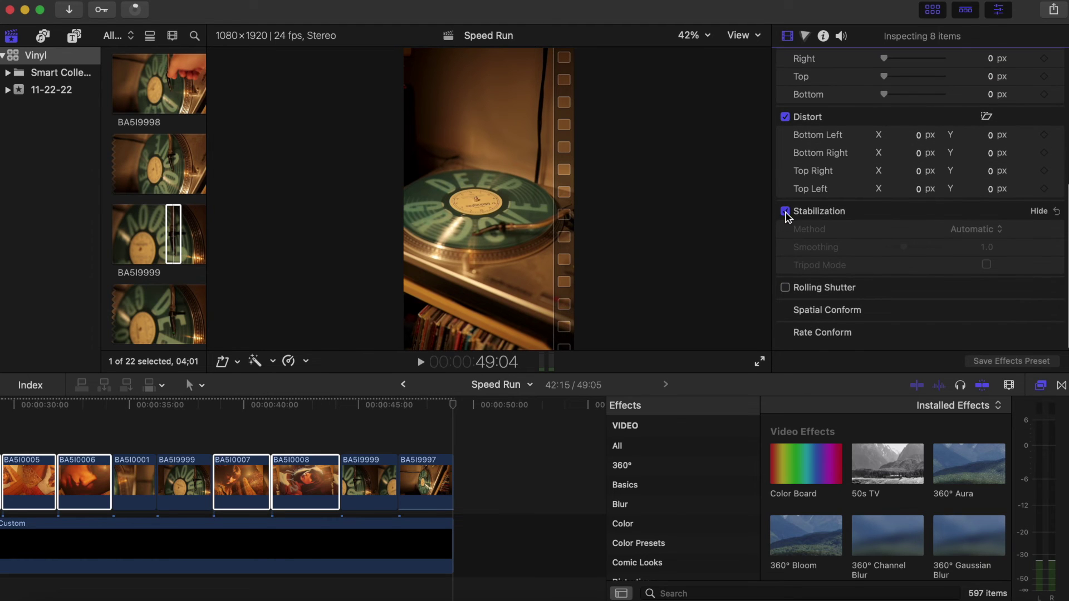
scroll(788, 216, up, 5)
scroll(779, 276, down, 5)
- Check the status of the background tasks, including Transcoding and Analysis, and close the list
click(219, 445)
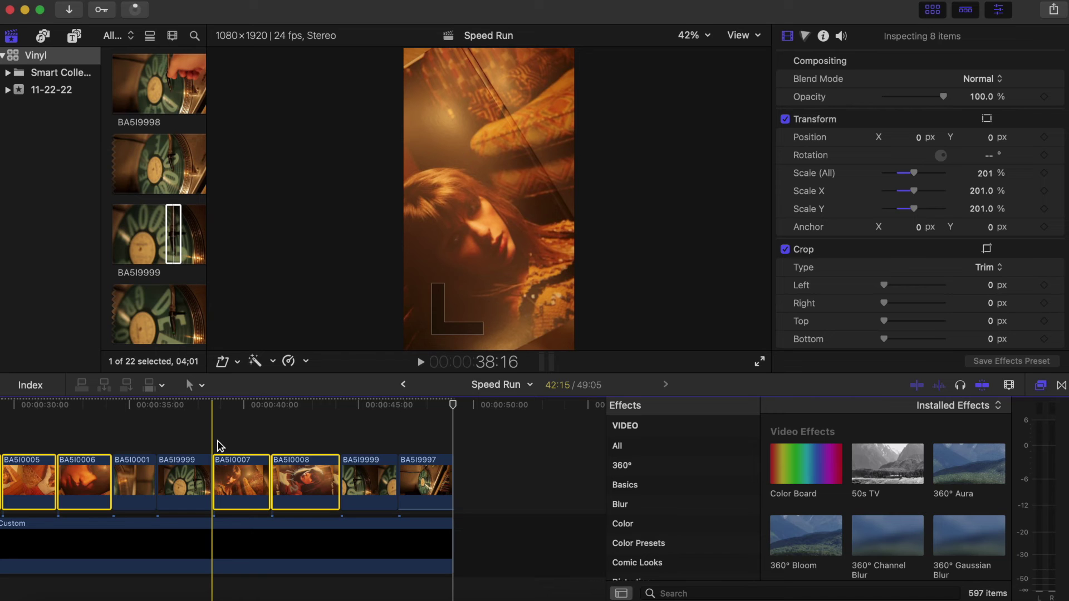
click(139, 10)
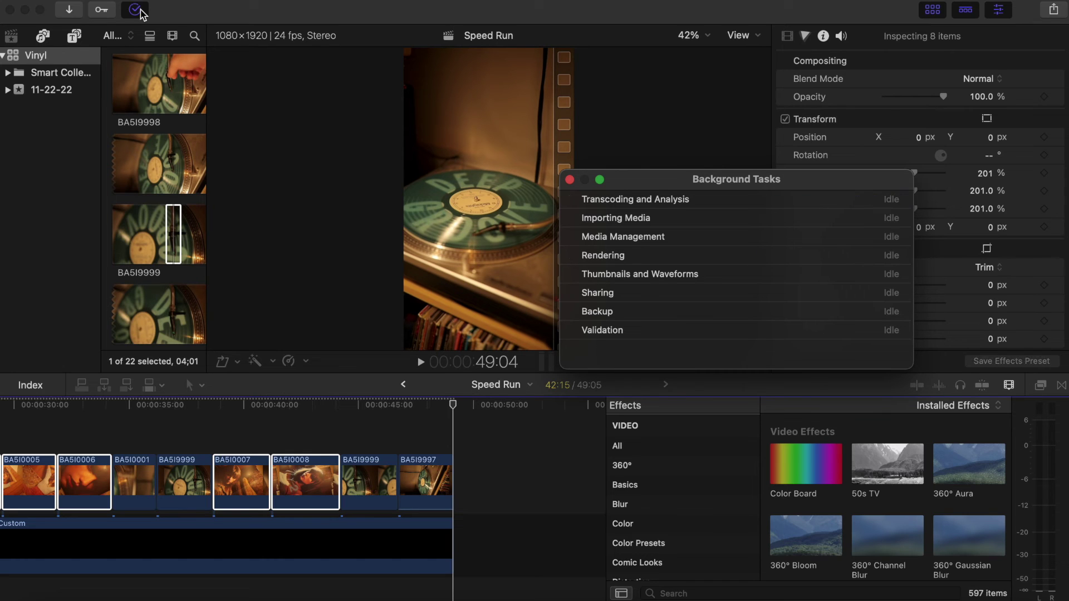
click(570, 180)
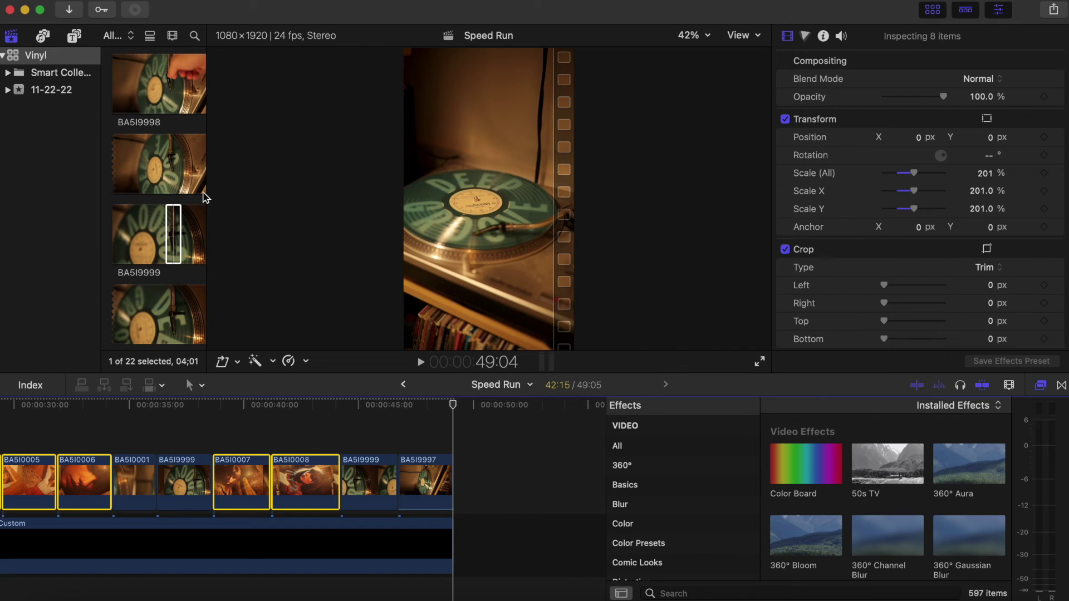
- Open the T Swizzy project, copy its color-graded BA5I0006 clip, and return to the Speed Run project
scroll(186, 192, up, 5)
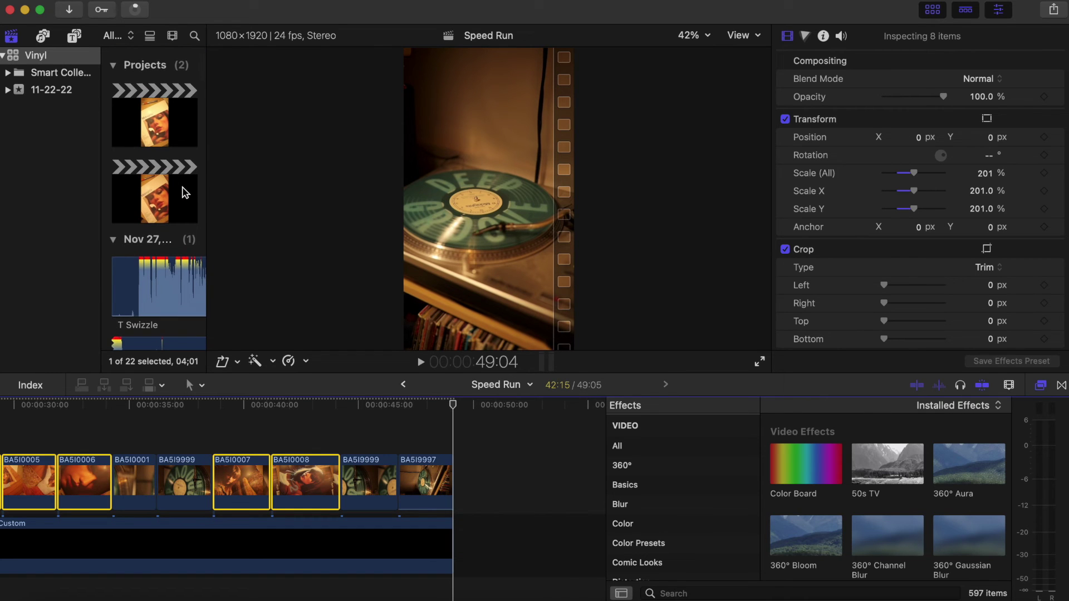
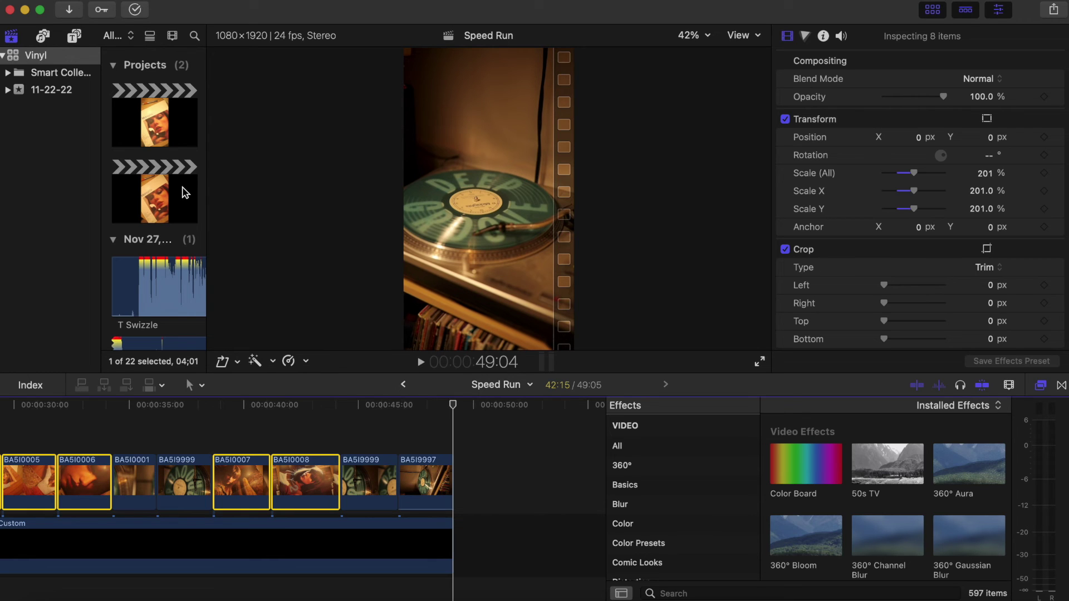
double_click(174, 136)
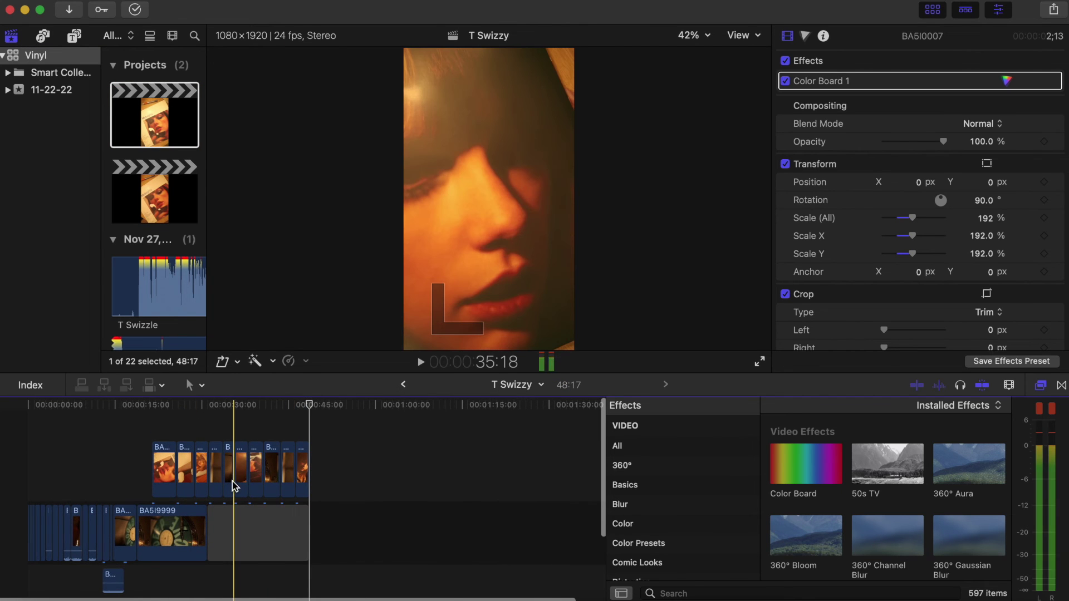
key(super+equal)
key(super+equal)
key(super+equal)
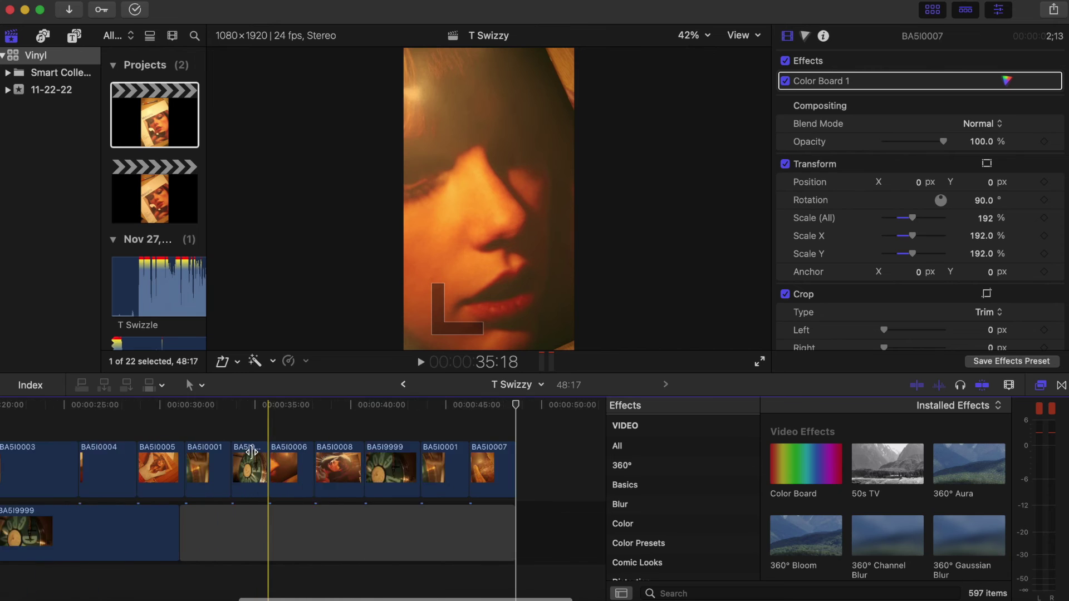
click(295, 462)
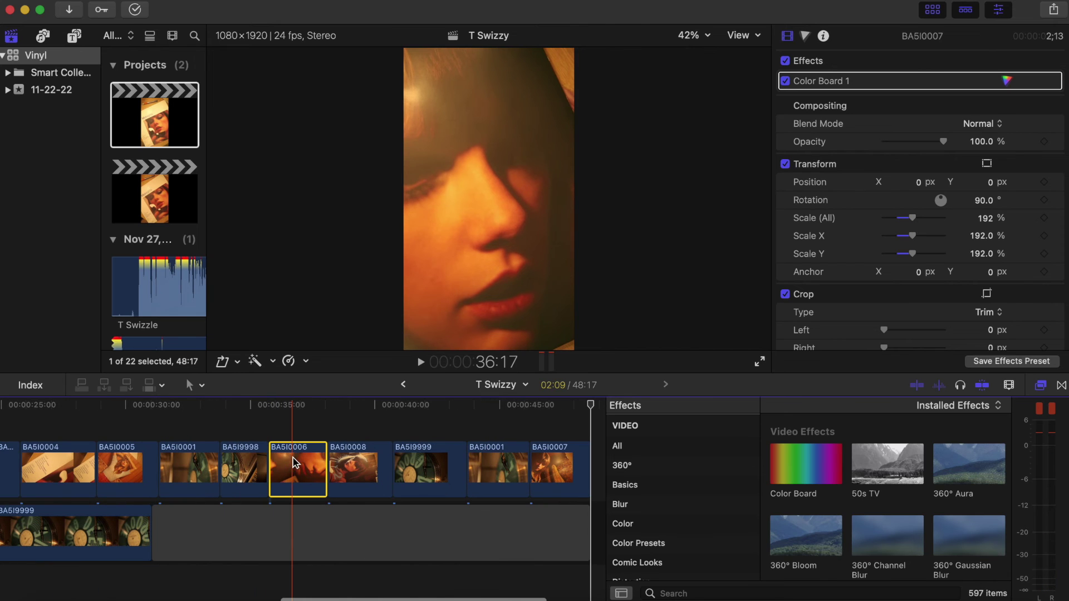
click(403, 384)
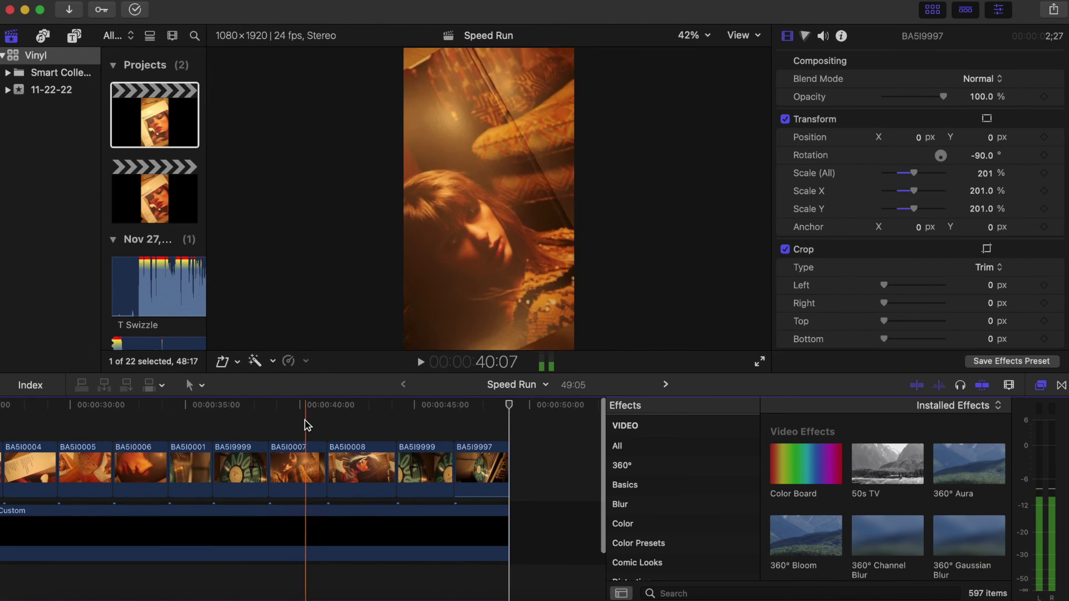
- Paste only the Color Board 1 effect, without rotation or scale, onto the six artwork clips BA5I0003 through BA5I0008
drag(302, 428, 352, 458)
scroll(352, 458, left, 4)
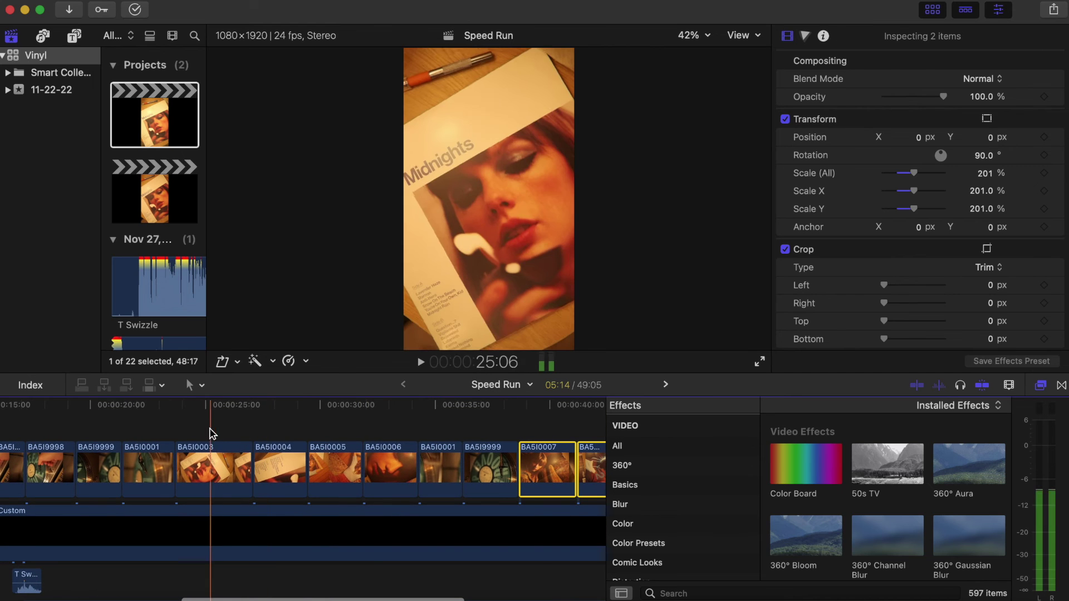
drag(206, 428, 385, 473)
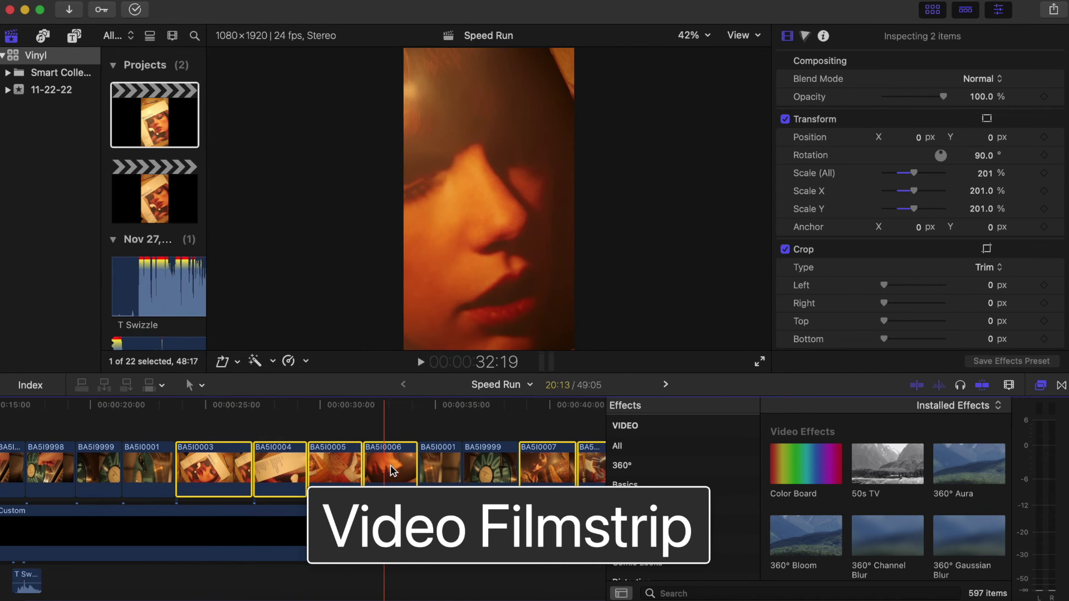
scroll(217, 469, left, 3)
scroll(217, 474, left, 10)
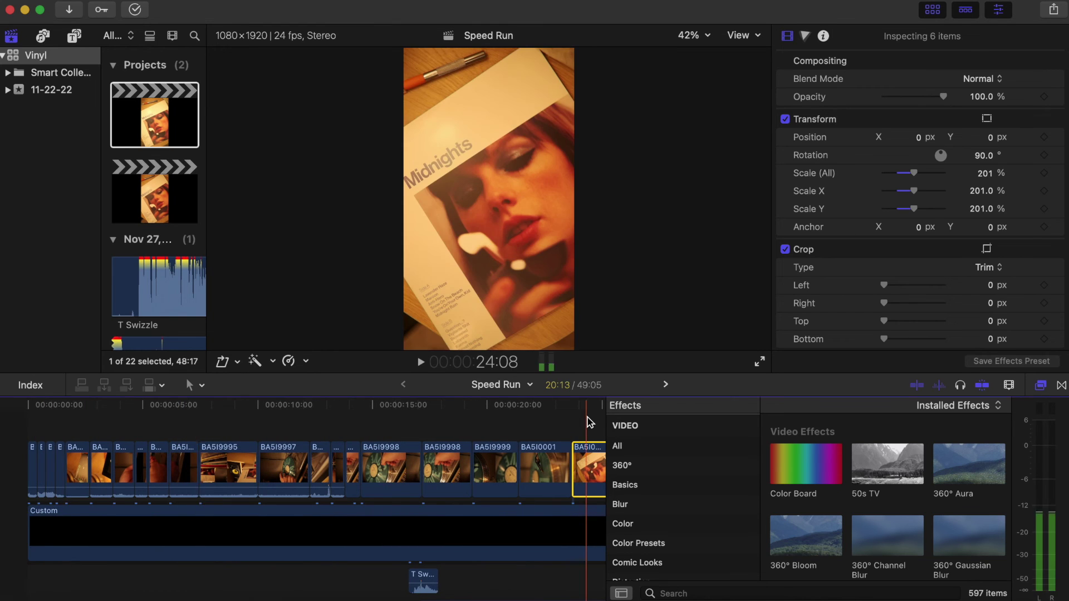
scroll(587, 423, right, 5)
key(shift+super+v)
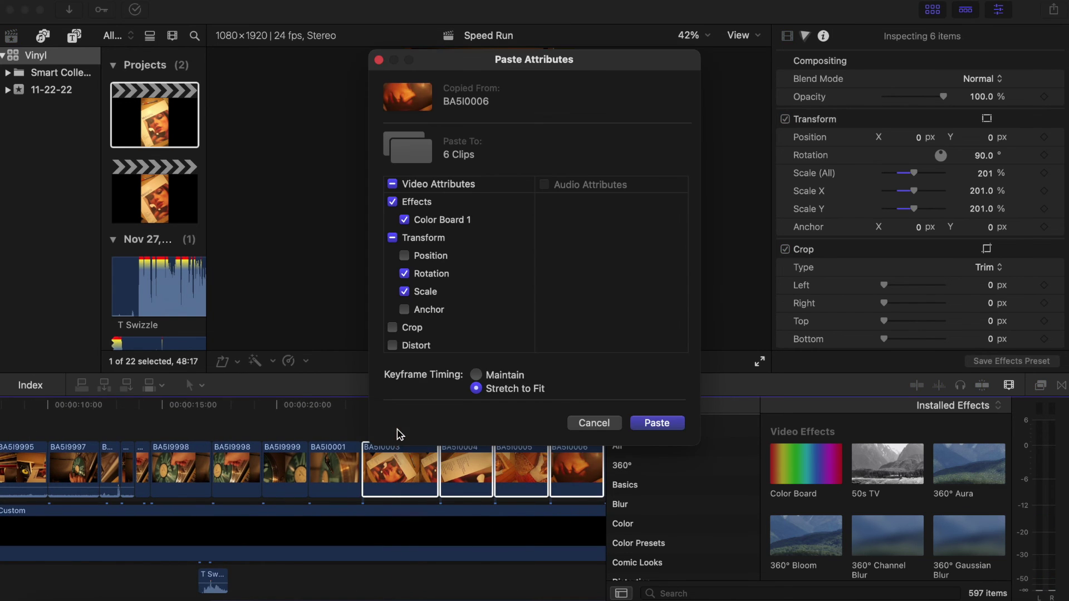
scroll(466, 305, down, 3)
scroll(466, 281, up, 3)
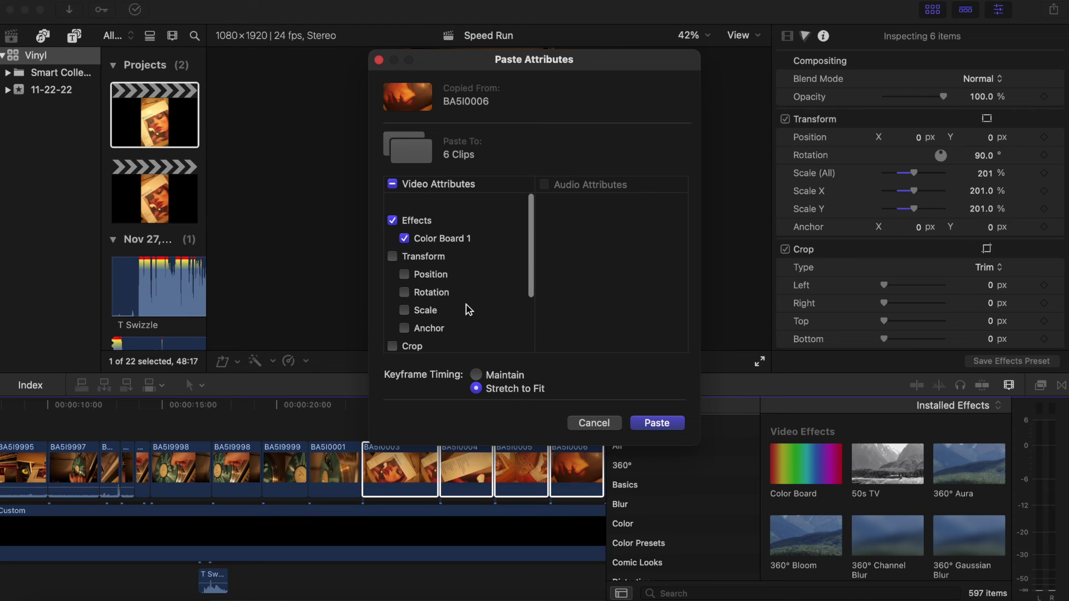
click(658, 423)
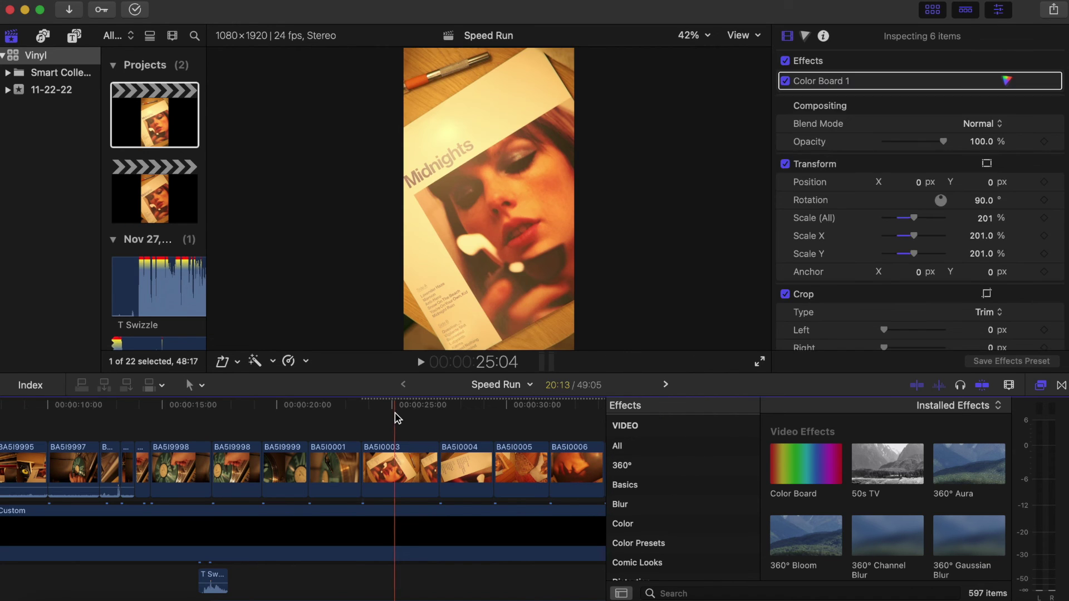
- Check the pasted color grade on frames of BA5I0003, BA5I0004, BA5I0005 and BA5I0006
click(396, 418)
click(452, 406)
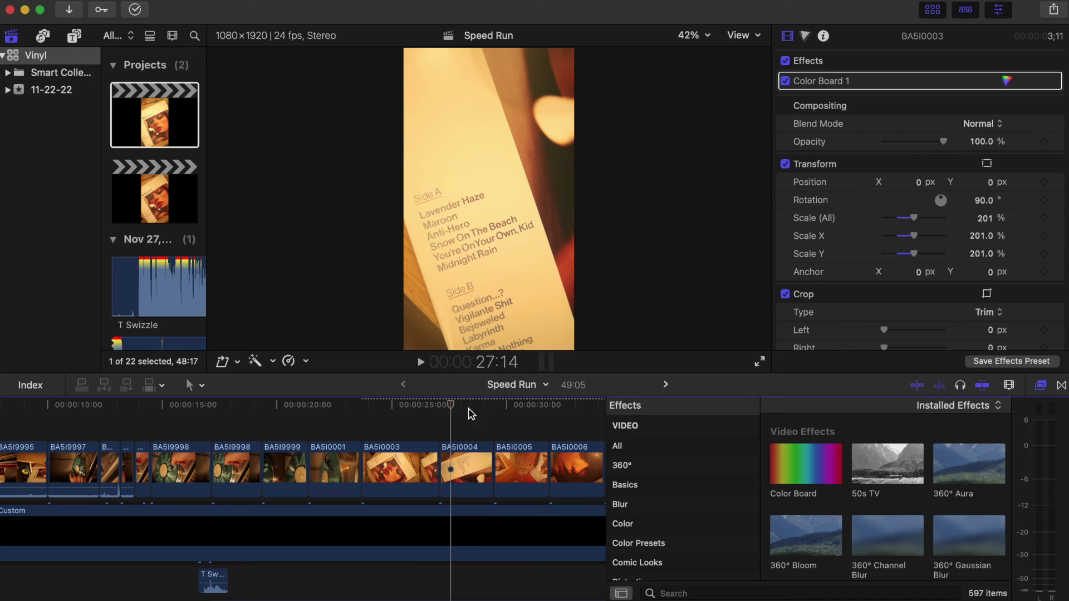
click(530, 406)
click(563, 418)
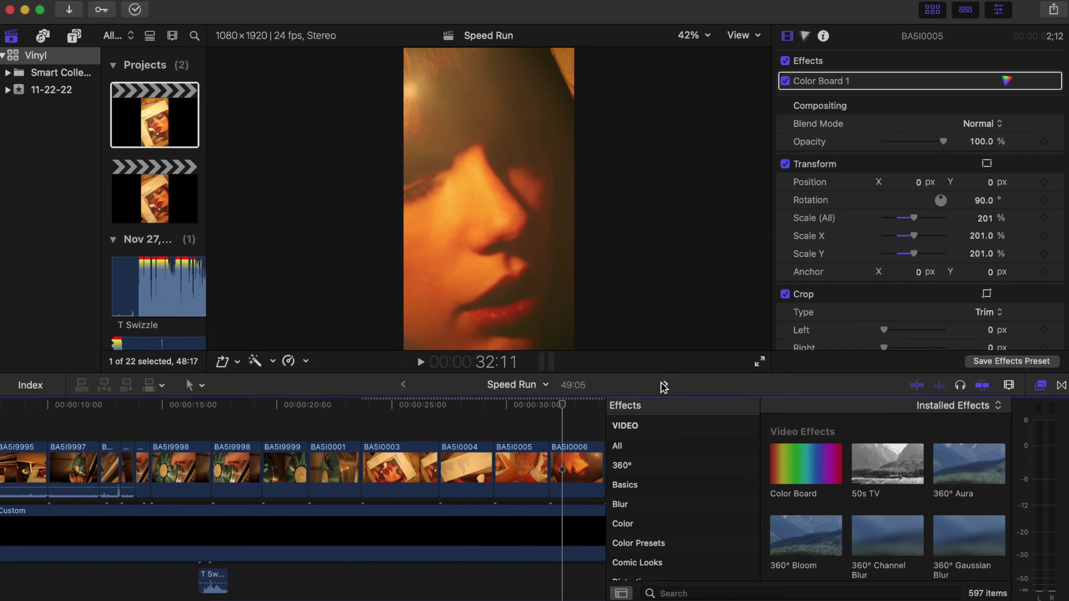
- Open the T Swizzy project, copy its color-graded BA5I9998 turntable clip, and return to the Speed Run project
click(663, 385)
click(250, 442)
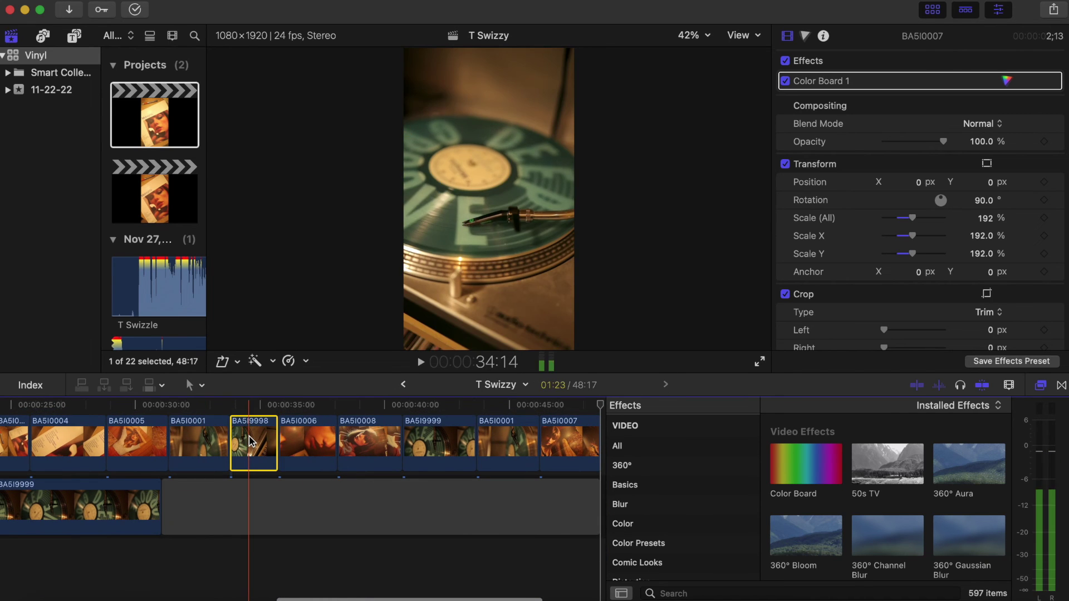
click(403, 384)
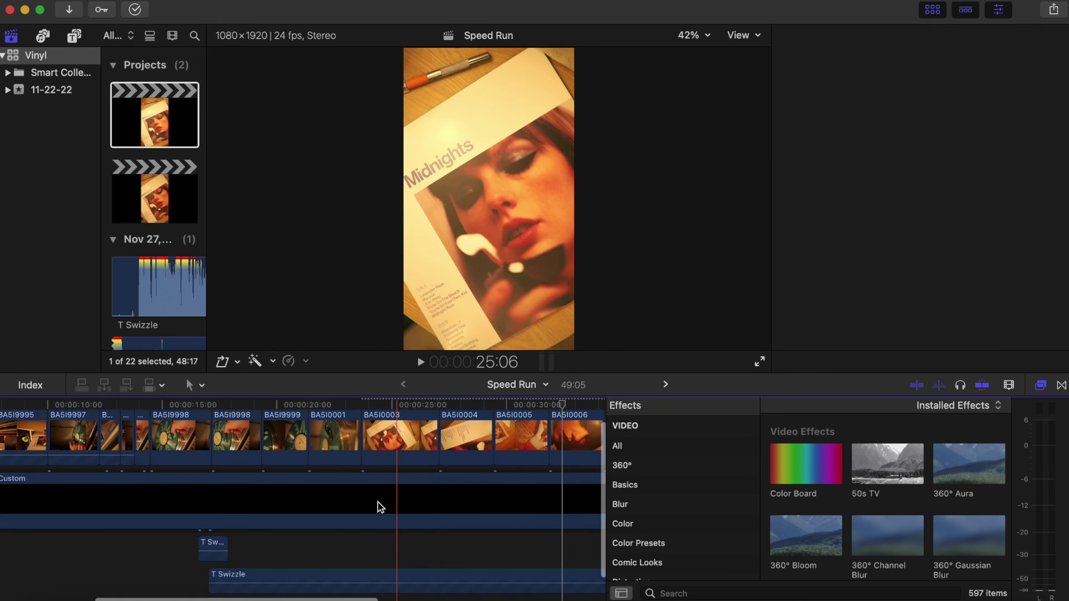
- Paste only the Color Board 1 effect, without rotation or scale, onto all 23 clips other than the six artwork shots
key(shift+z)
click(22, 433)
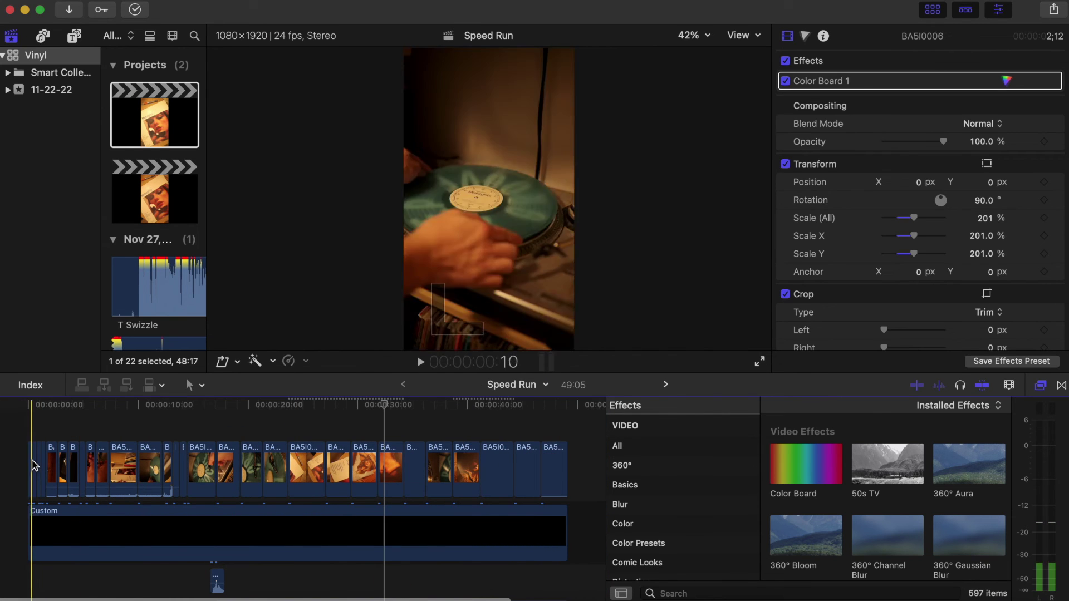
drag(28, 427, 125, 483)
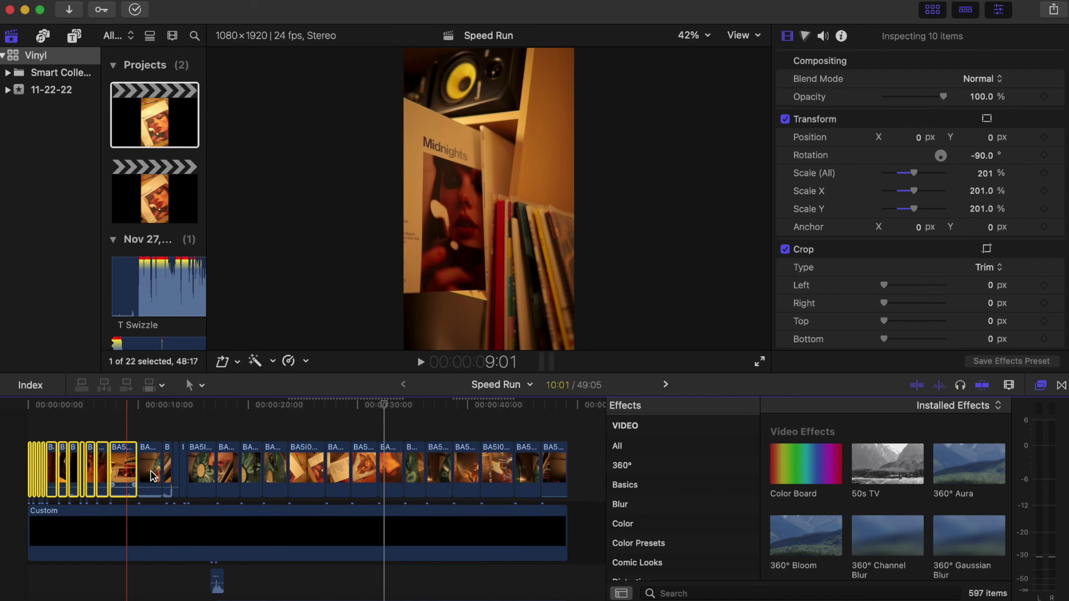
drag(150, 475, 264, 479)
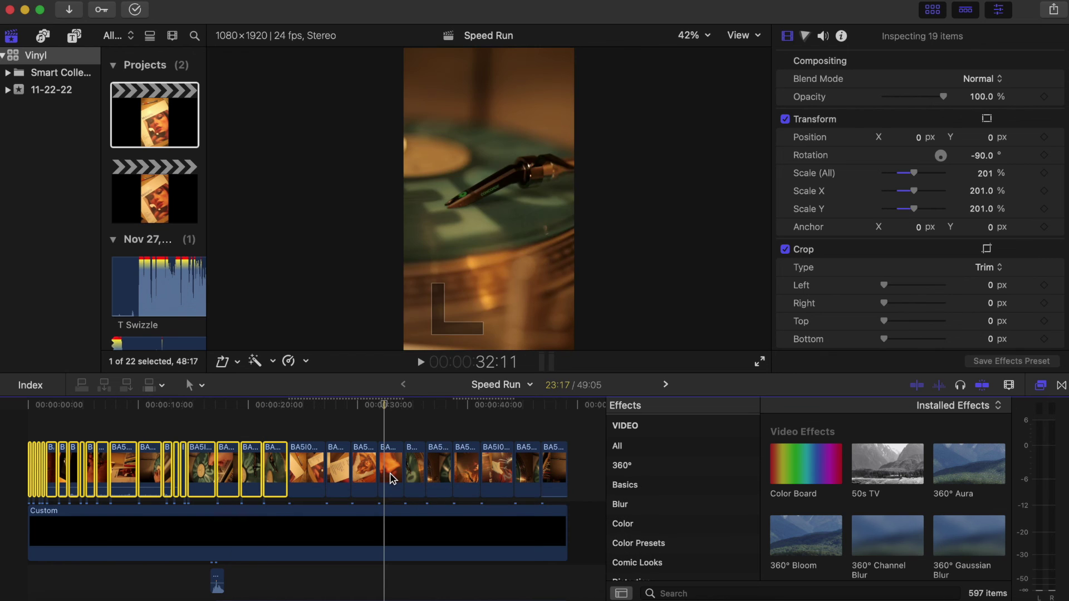
super+click(416, 470)
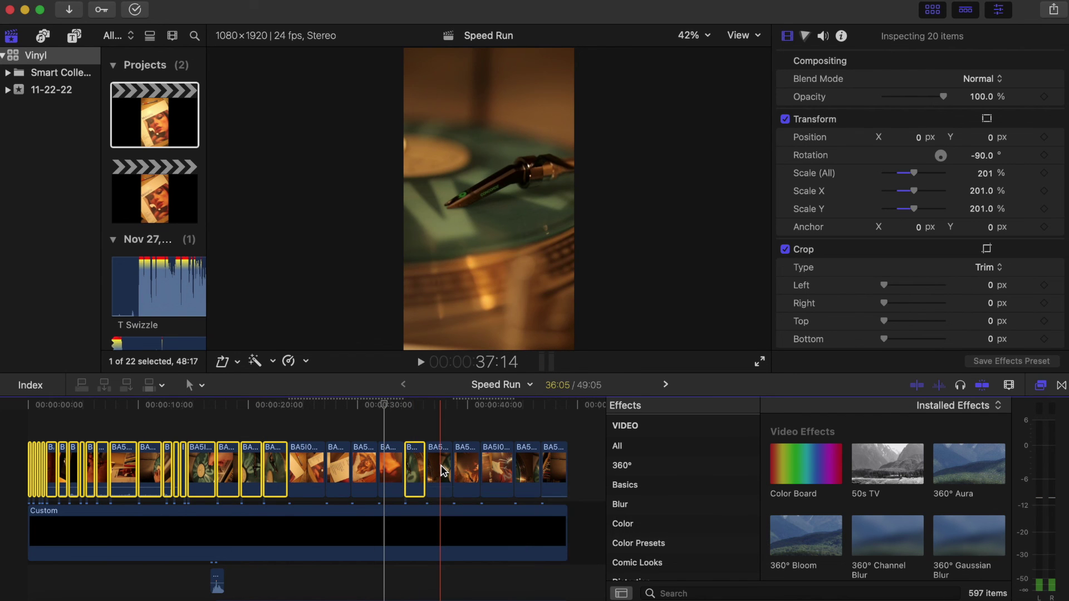
super+click(443, 471)
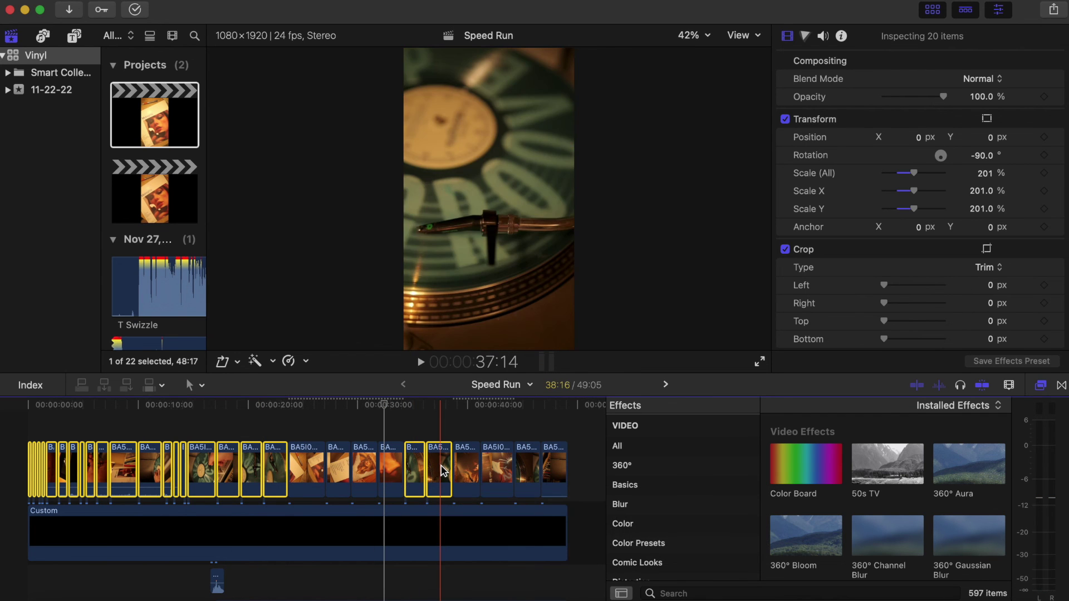
super+click(553, 470)
key(super+shift+v)
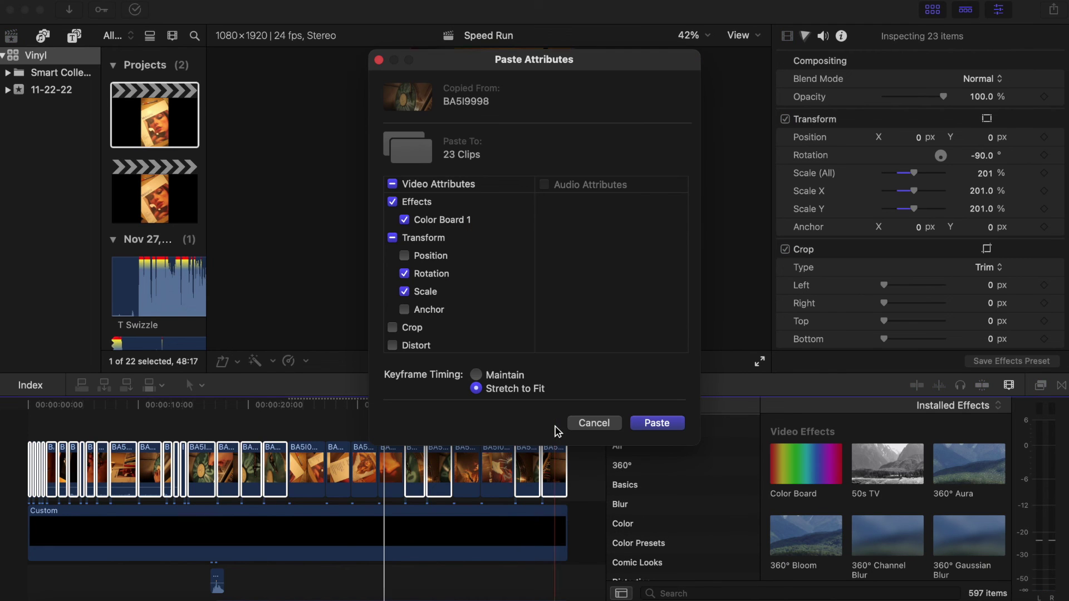
scroll(457, 255, down, 3)
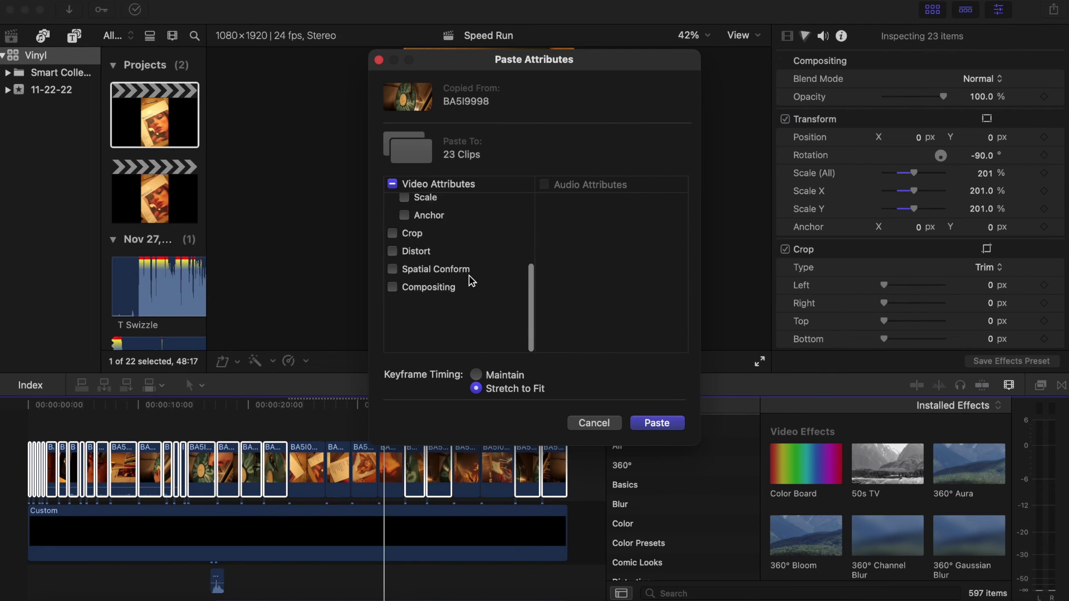
click(656, 424)
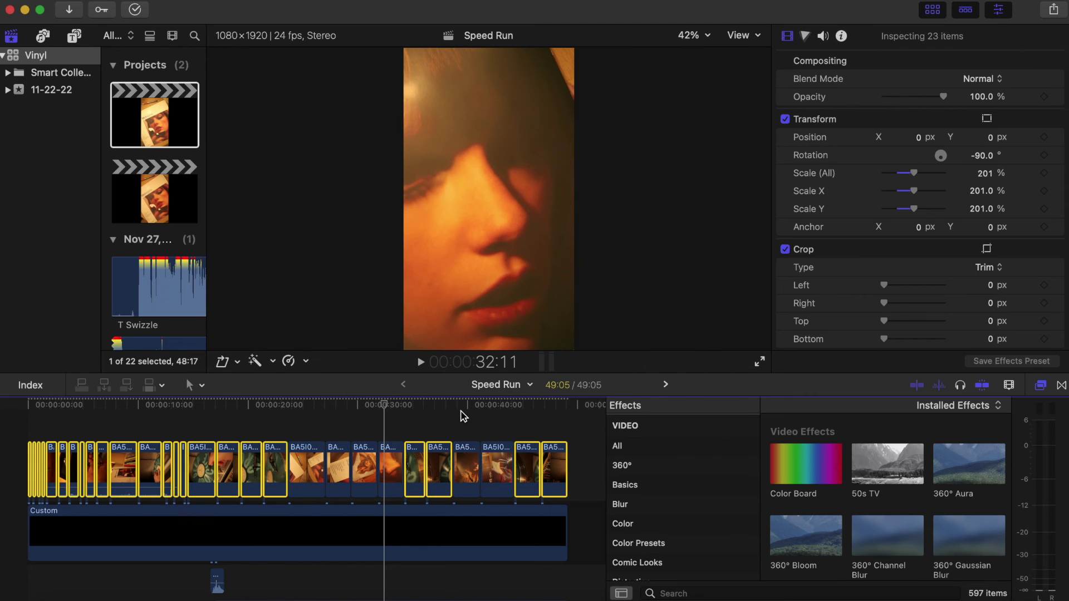
- Display the video scopes and review the pasted color grade across the opening clips
click(433, 409)
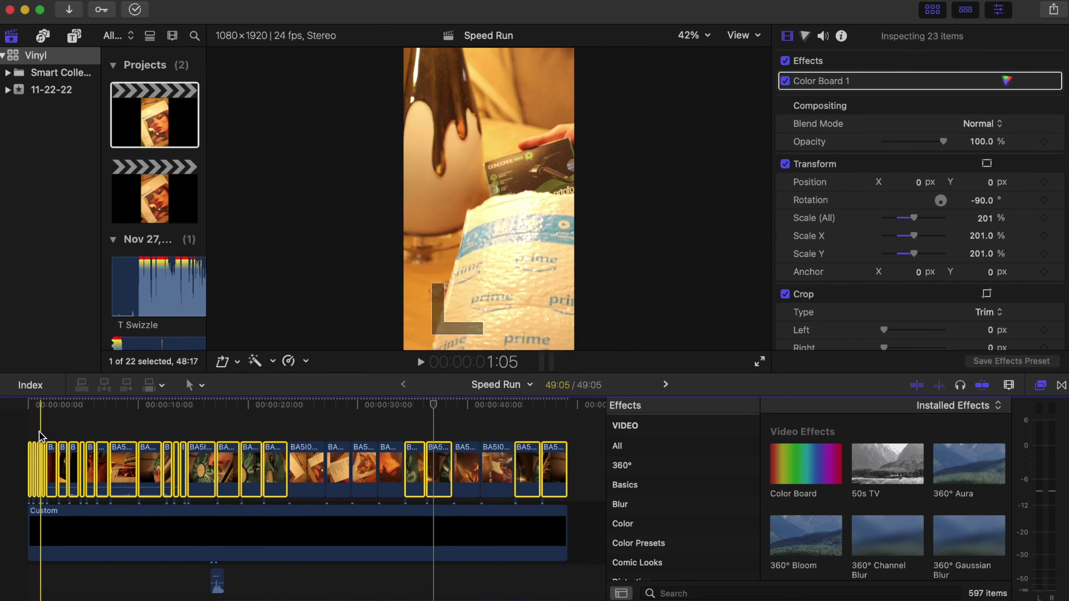
click(17, 439)
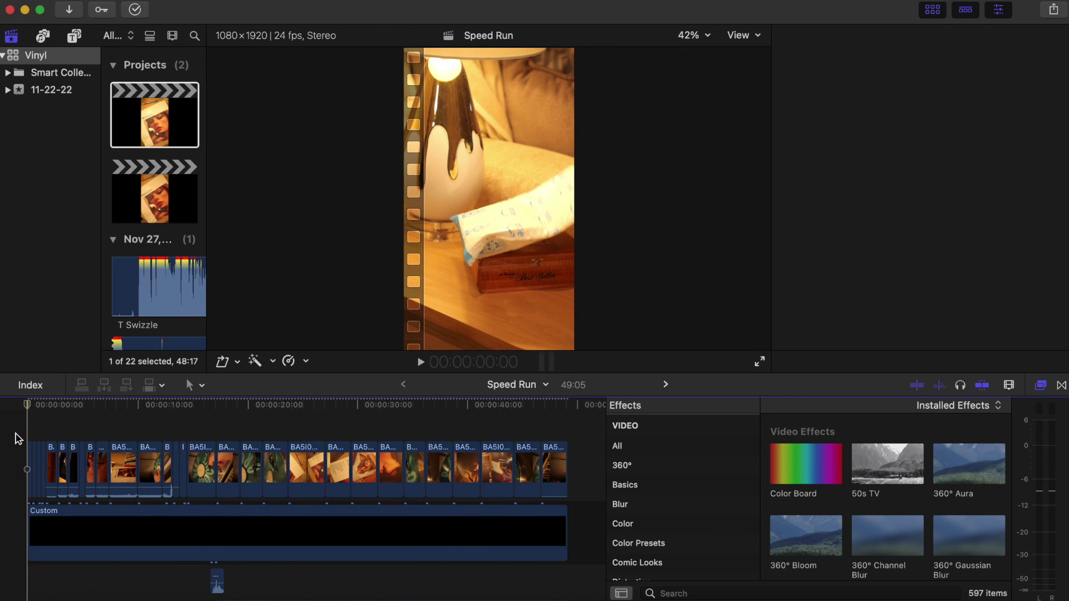
key(super+7)
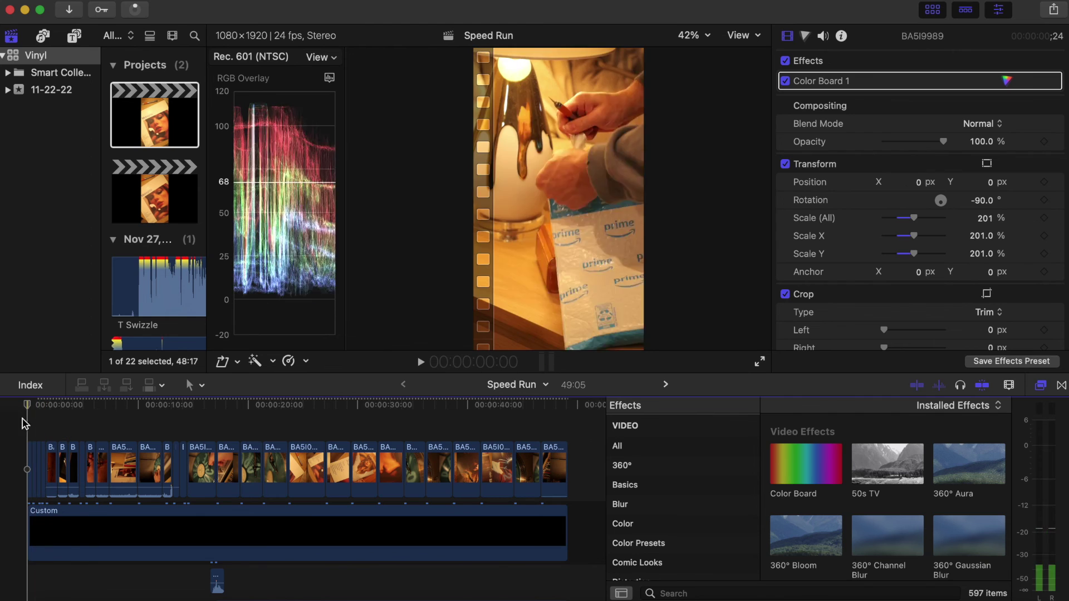
drag(27, 409, 81, 419)
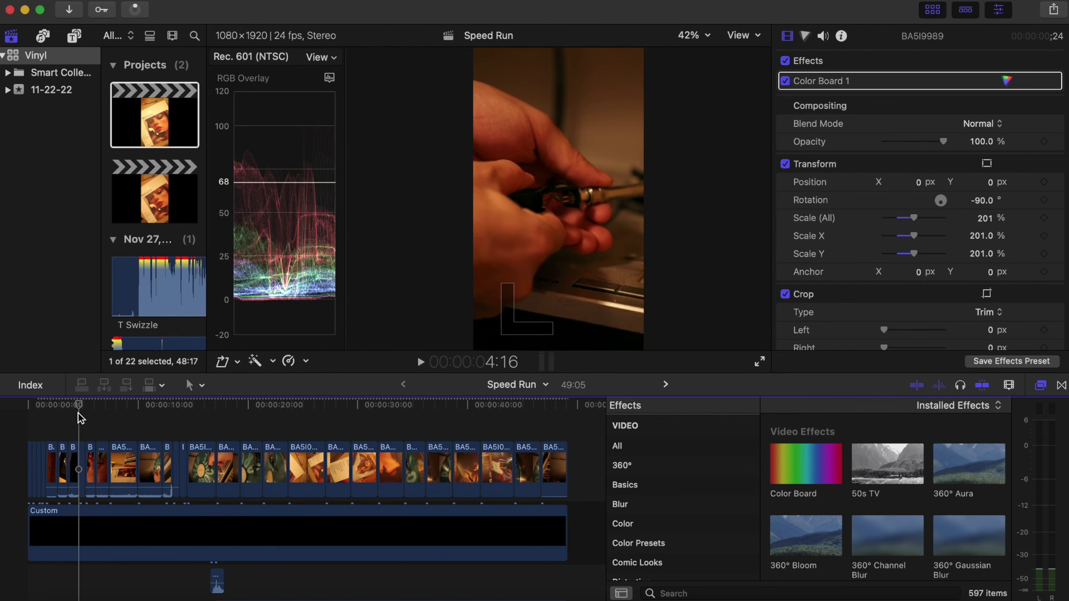
- Add a Color Wheels correction to the short BA5I9994 clip near 4:23 and raise its highlights brightness
key(super+equal)
key(super+equal)
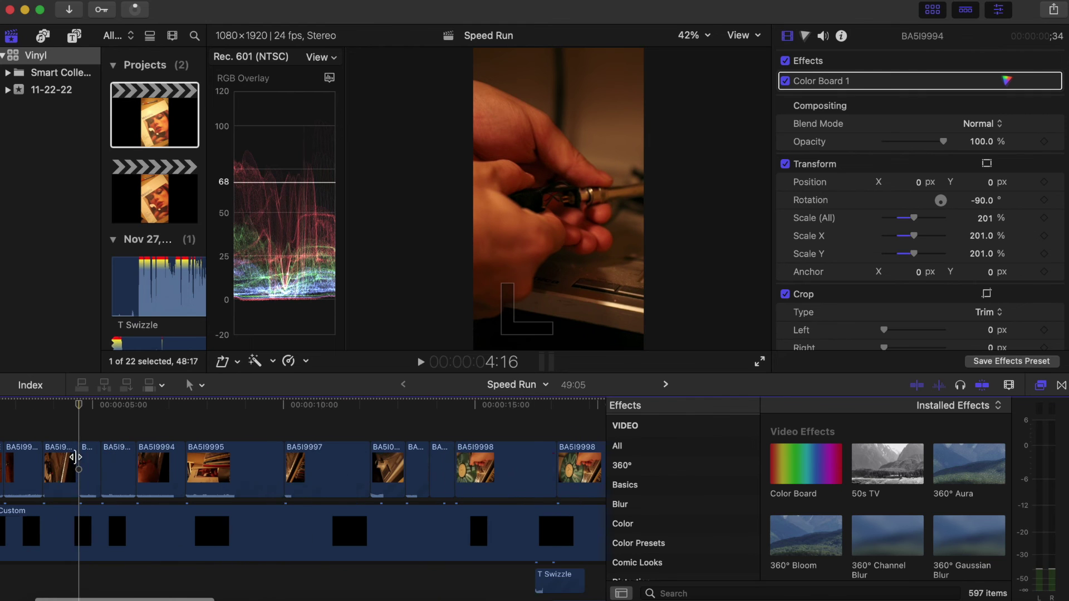
click(99, 415)
click(74, 444)
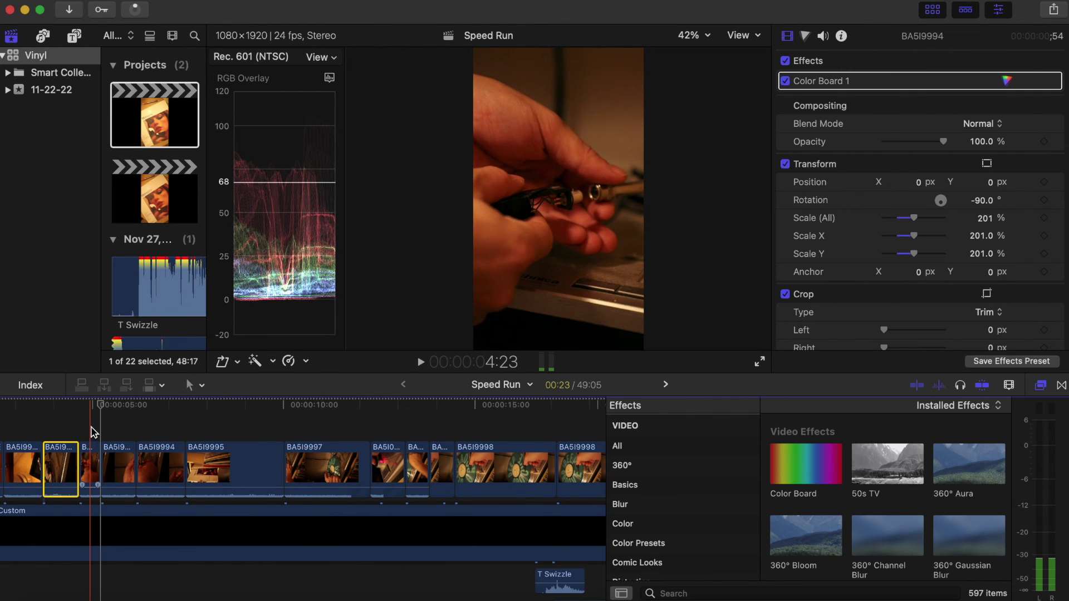
click(90, 428)
click(90, 463)
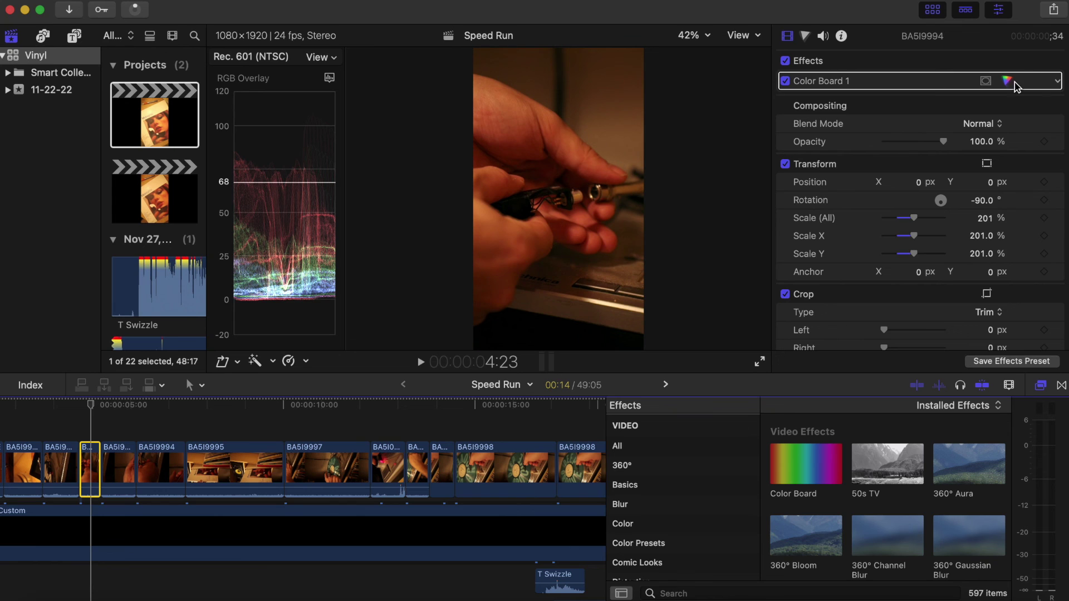
click(1007, 81)
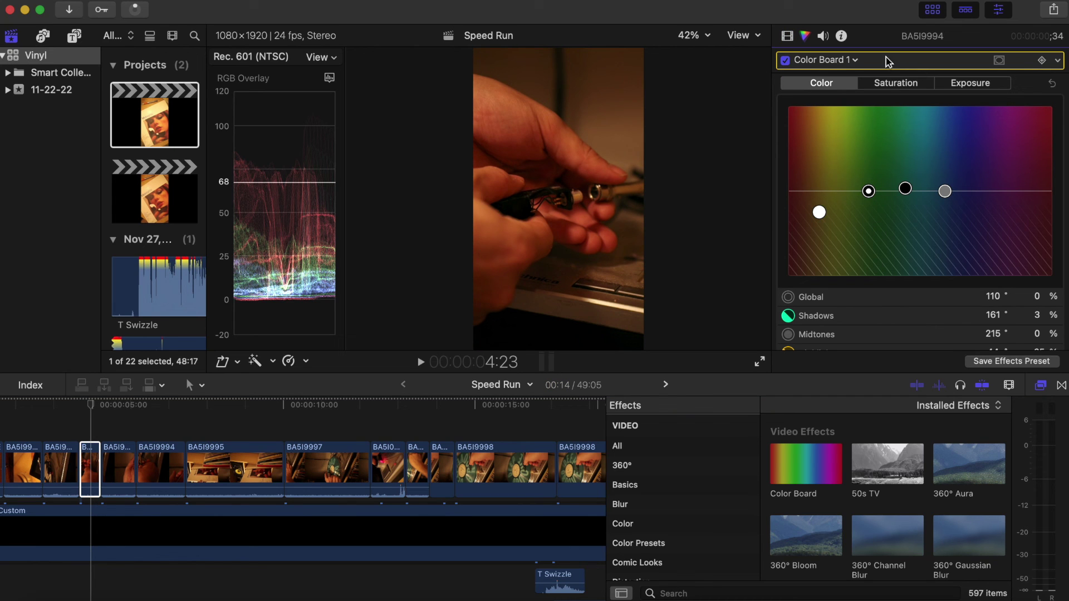
click(832, 60)
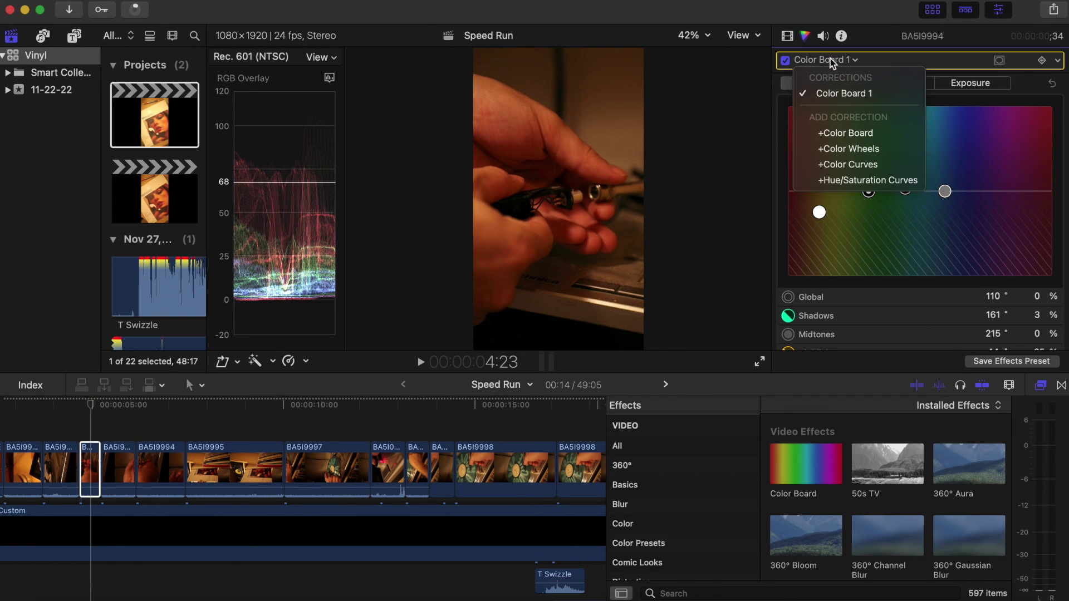
click(843, 146)
scroll(1047, 245, down, 3)
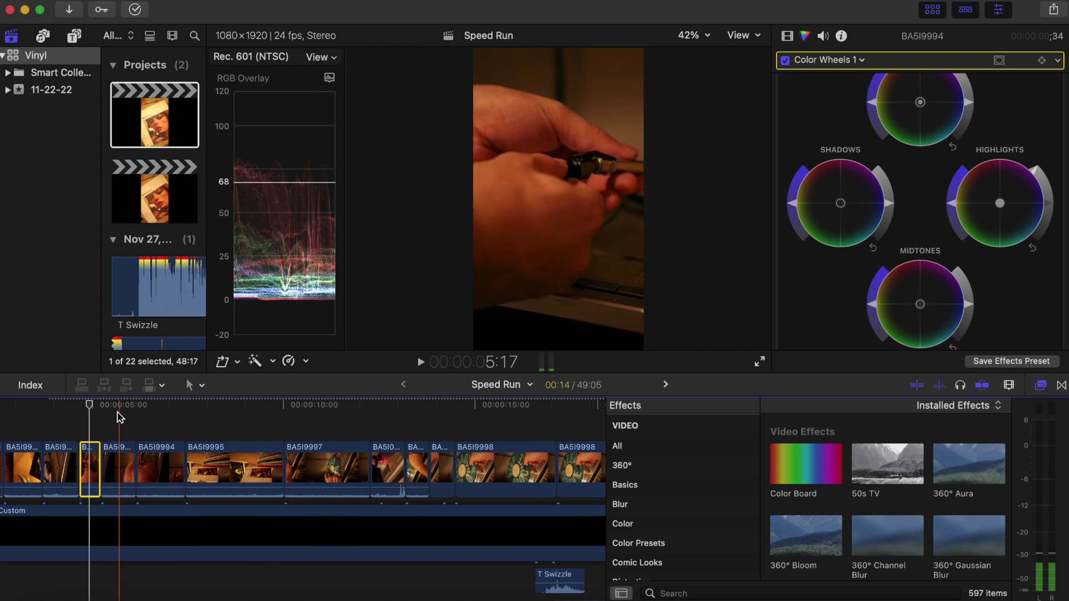
- Copy the corrected BA5I9994 clip and paste only its Color Wheels 1 effect onto the three neighboring hand shots of the cartridge
click(91, 464)
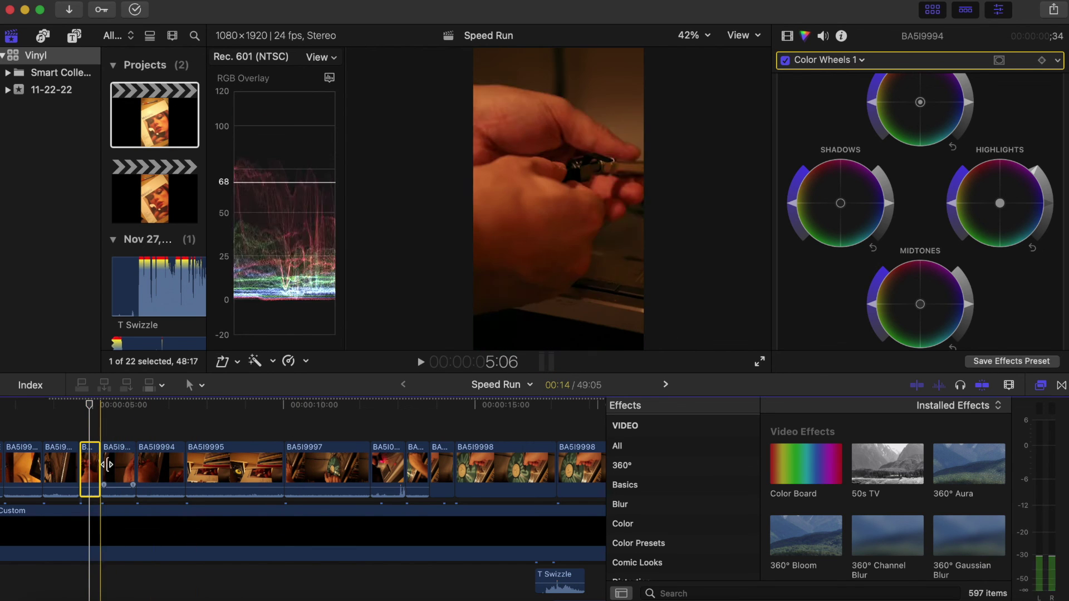
click(122, 463)
super+click(160, 463)
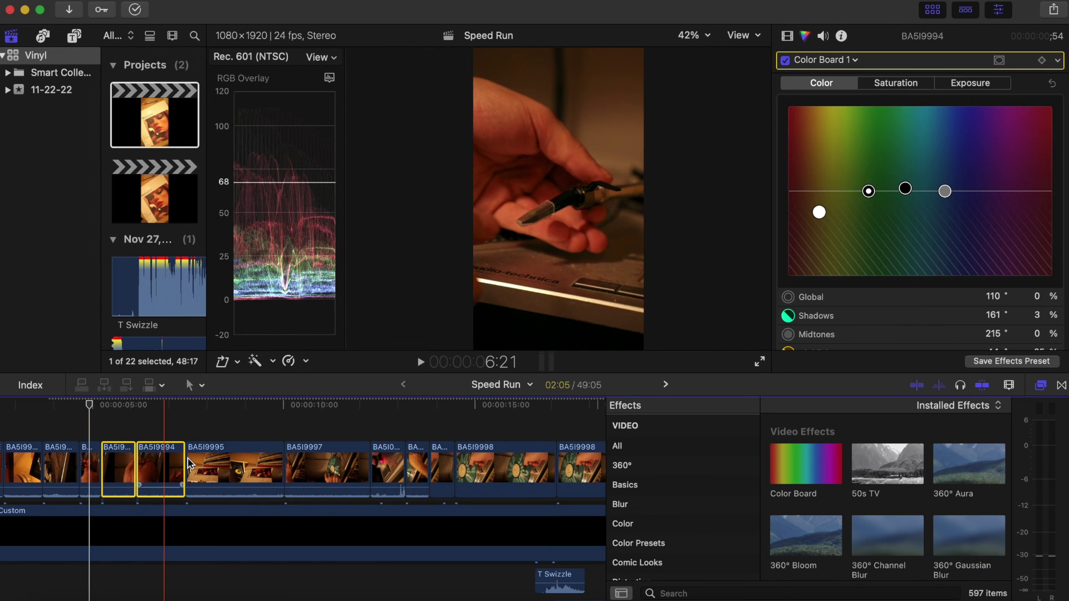
super+click(58, 473)
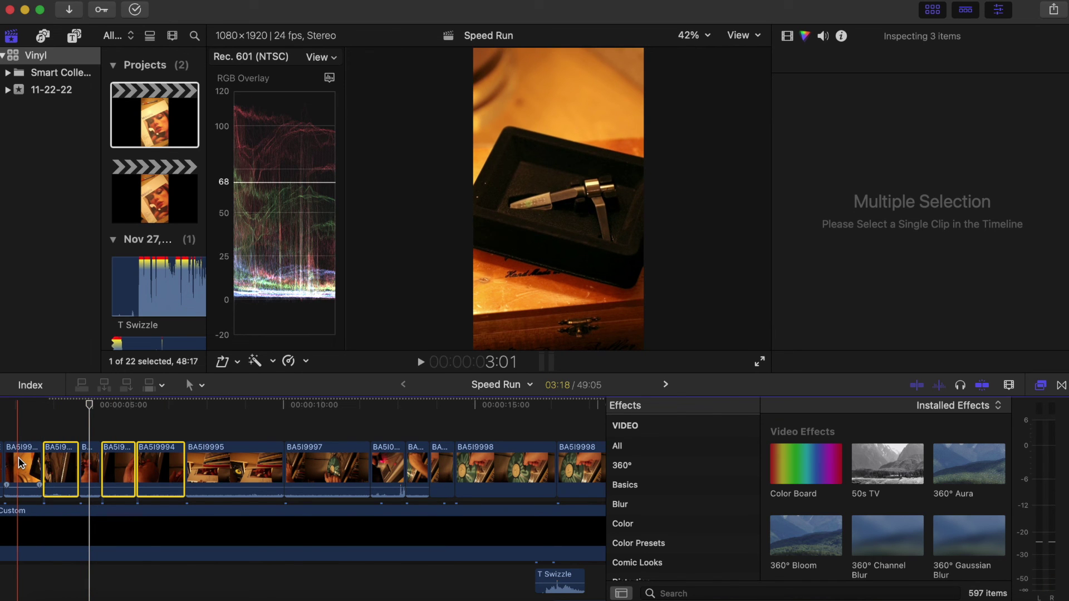
key(super+shift+v)
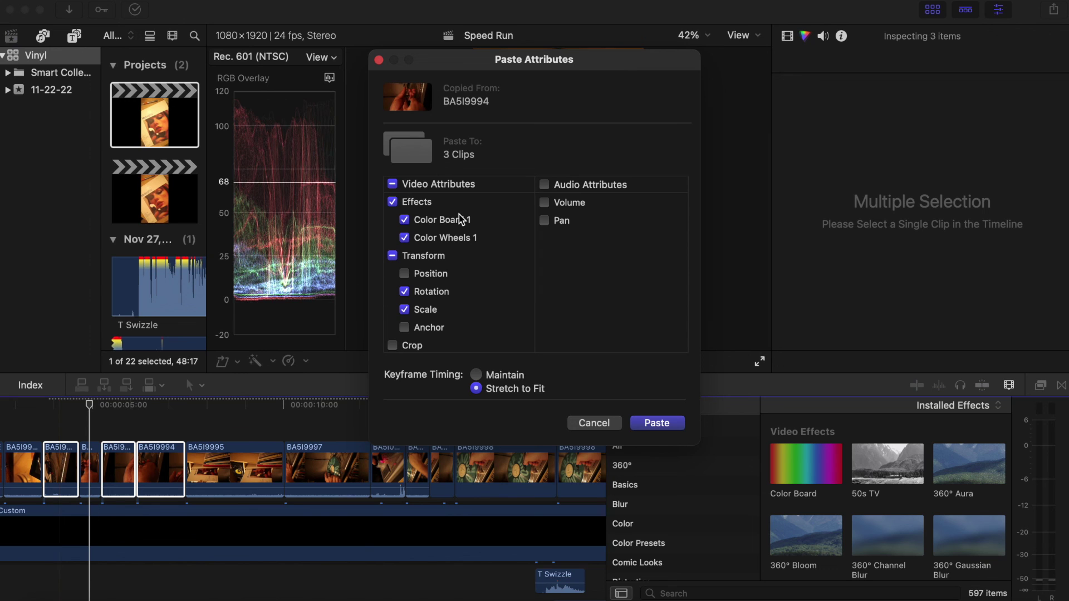
click(419, 259)
scroll(465, 273, down, 4)
scroll(467, 277, up, 4)
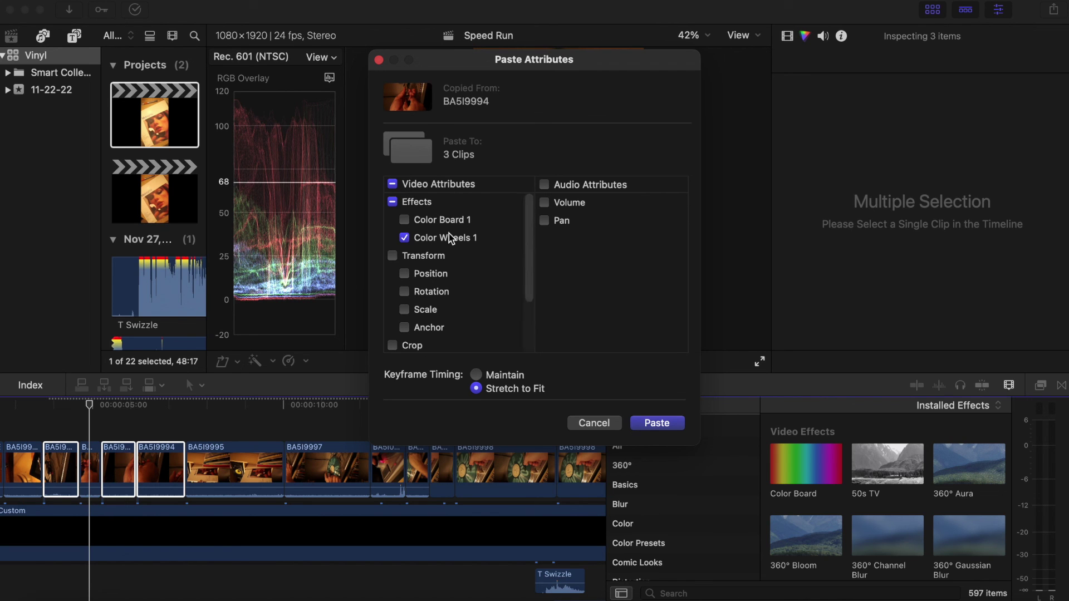
click(658, 423)
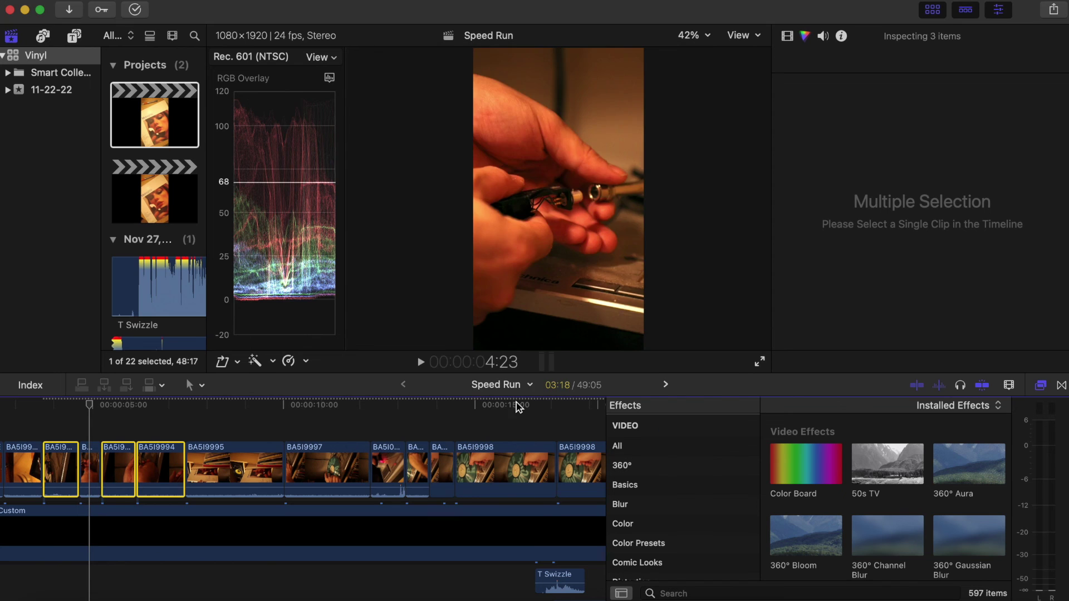
- Check the brightened grade and its scope trace across the consecutive BA5I9994 cartridge clips
click(61, 413)
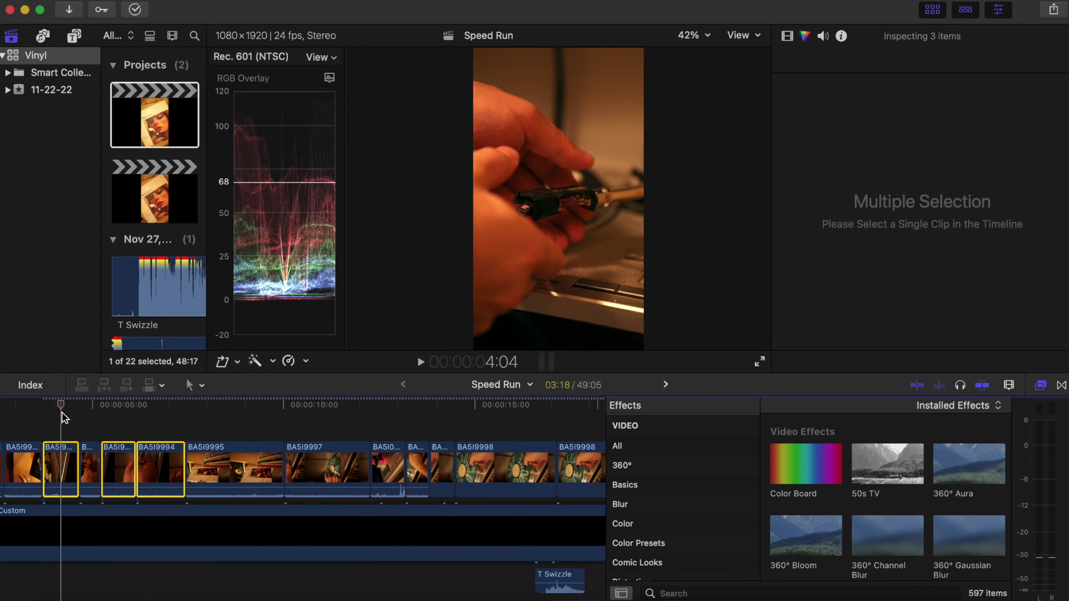
key(super+minus)
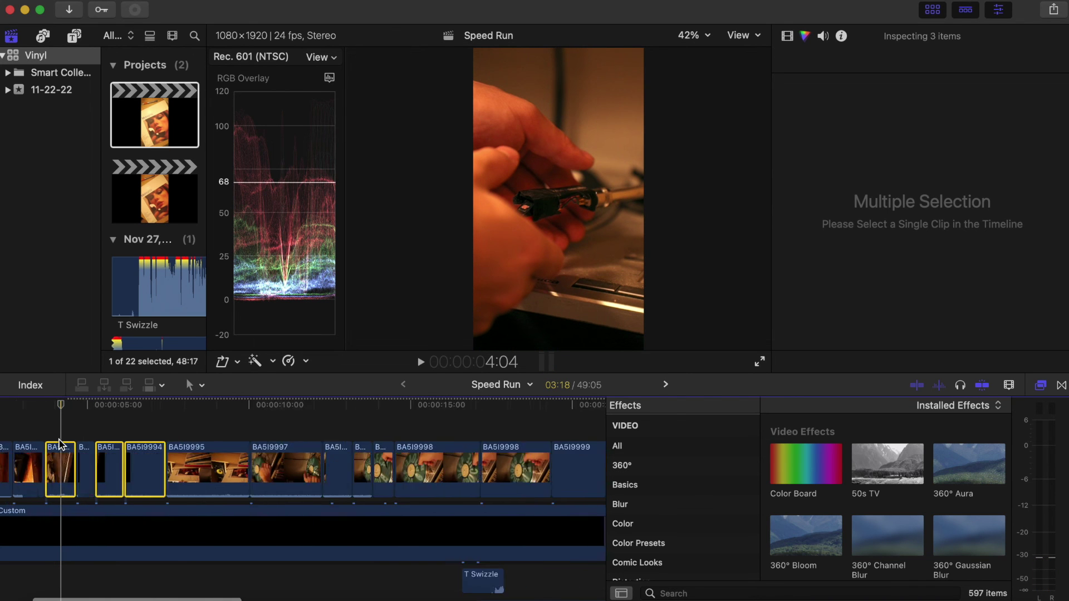
key(Up)
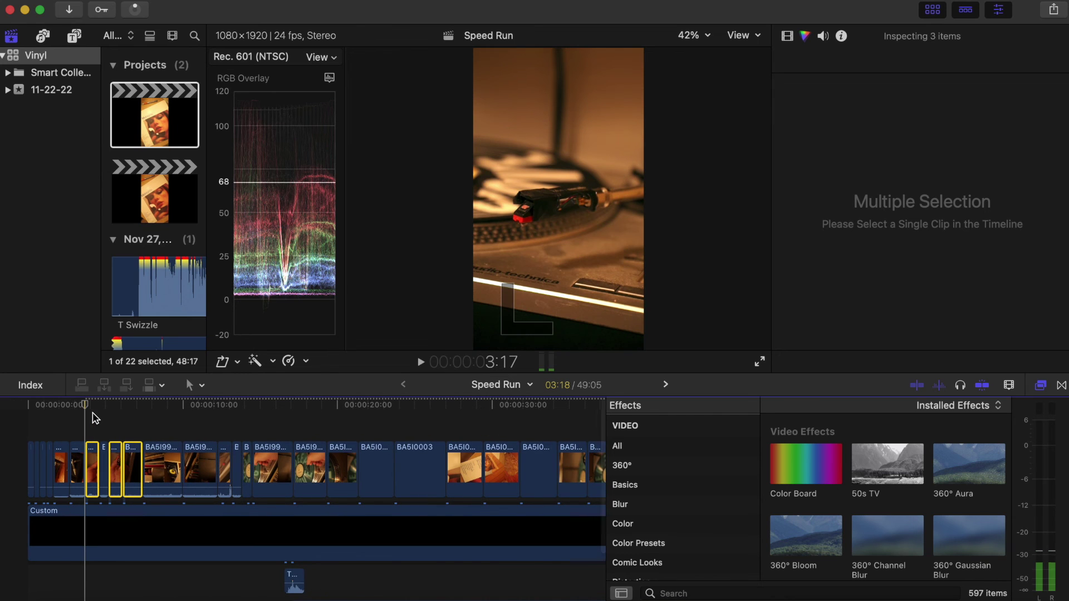
click(89, 421)
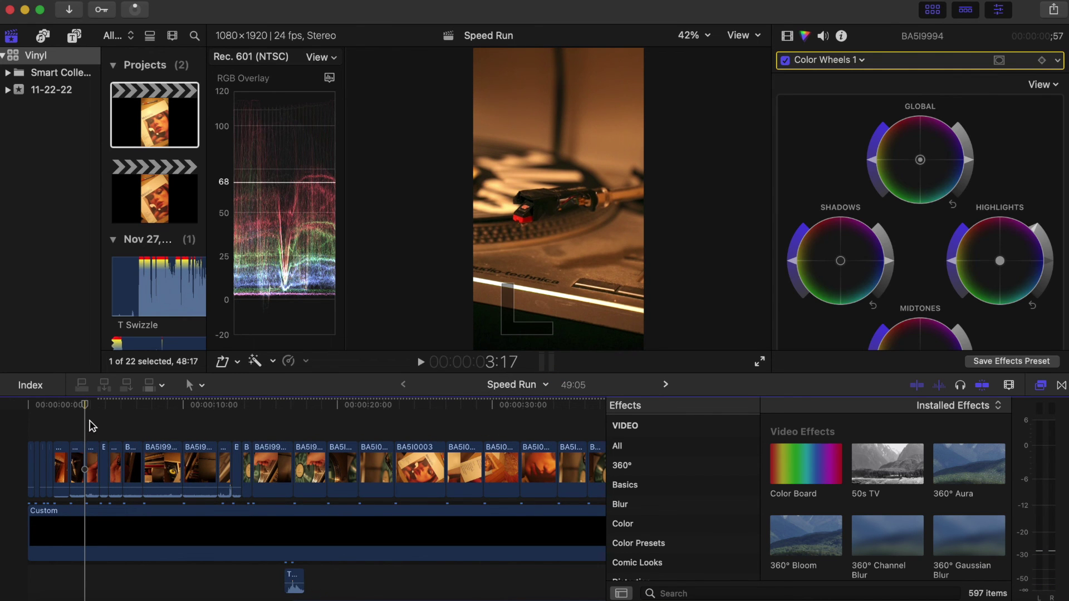
key(super+equal)
key(super+equal)
key(super+equal)
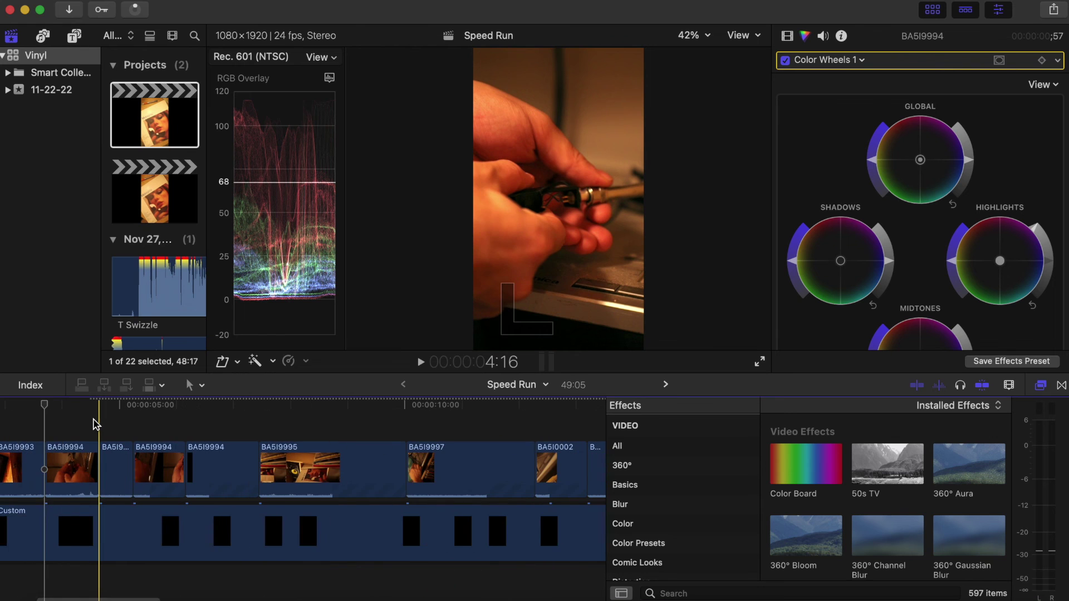
click(77, 408)
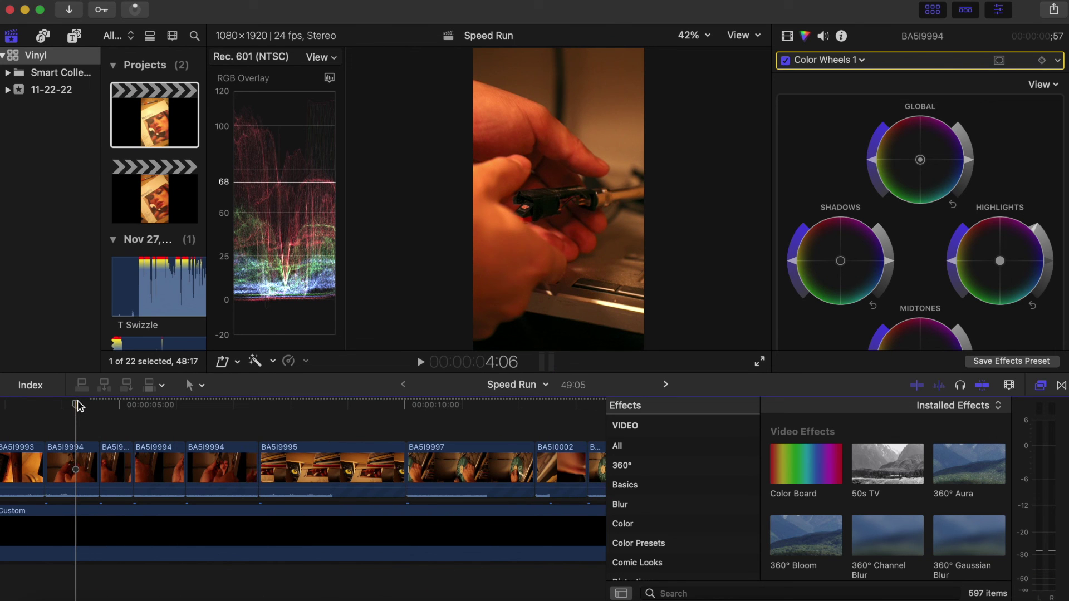
drag(77, 407, 217, 417)
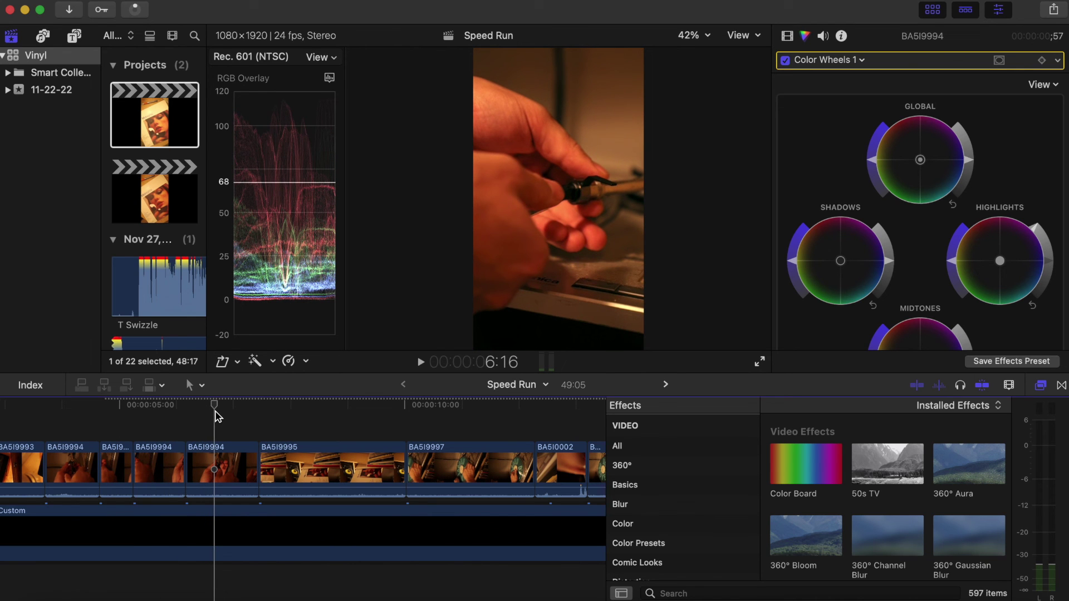
- Return the playhead to the start of the Speed Run timeline with the whole edit in view
key(super+minus)
key(super+minus)
key(super+minus)
key(super+minus)
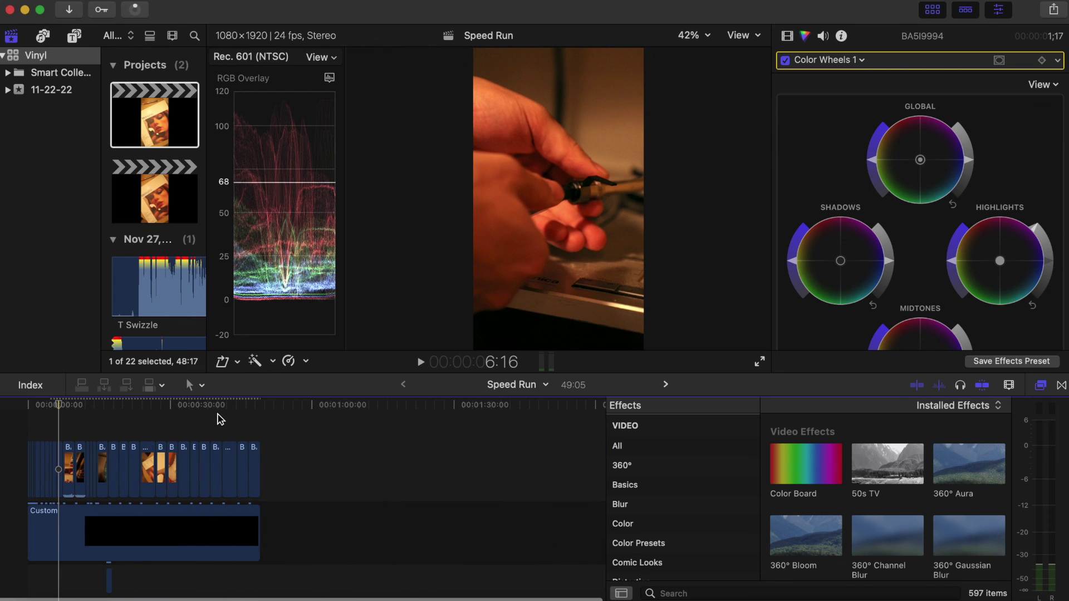
key(Home)
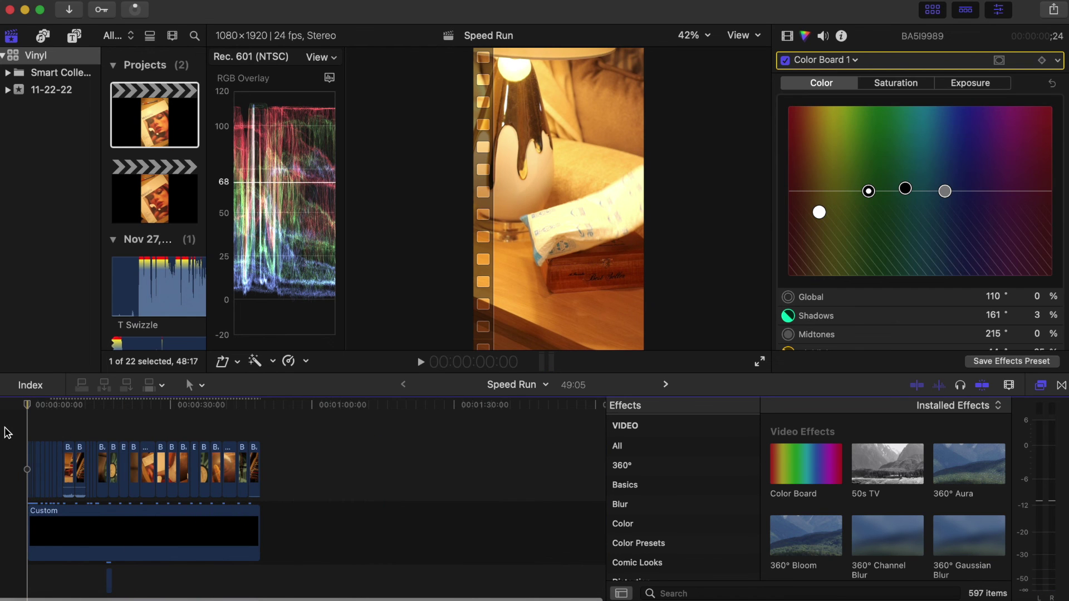